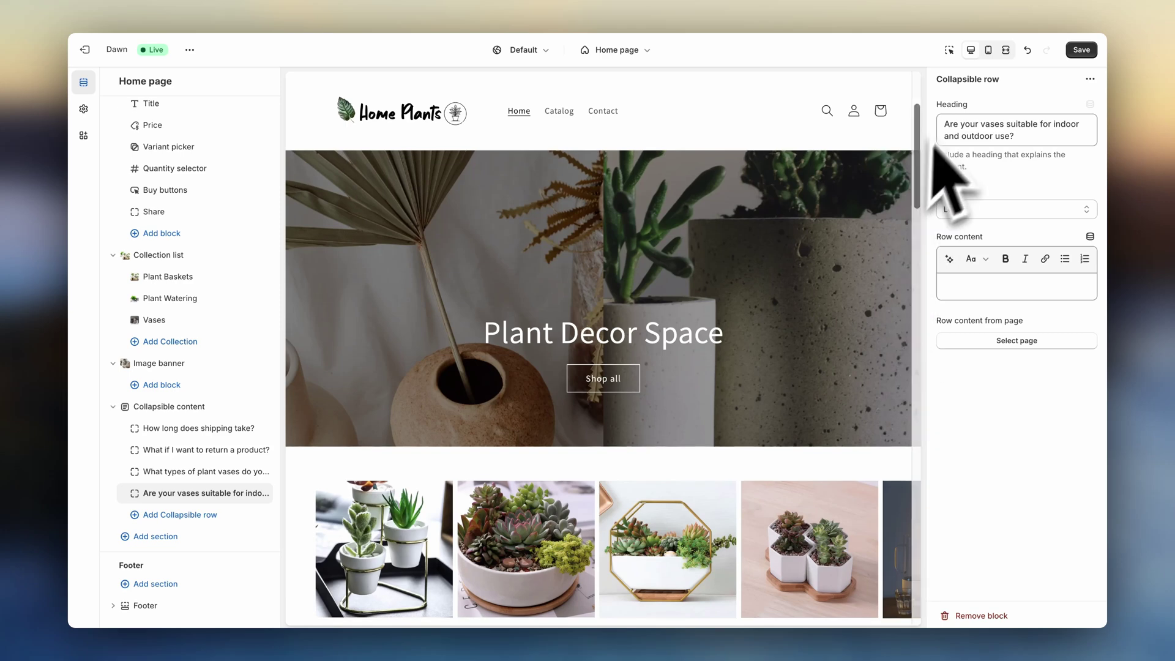
# - Open the home page Image banner settings and pick a picture for its second image
pyautogui.scroll(-2, 1095, 314)
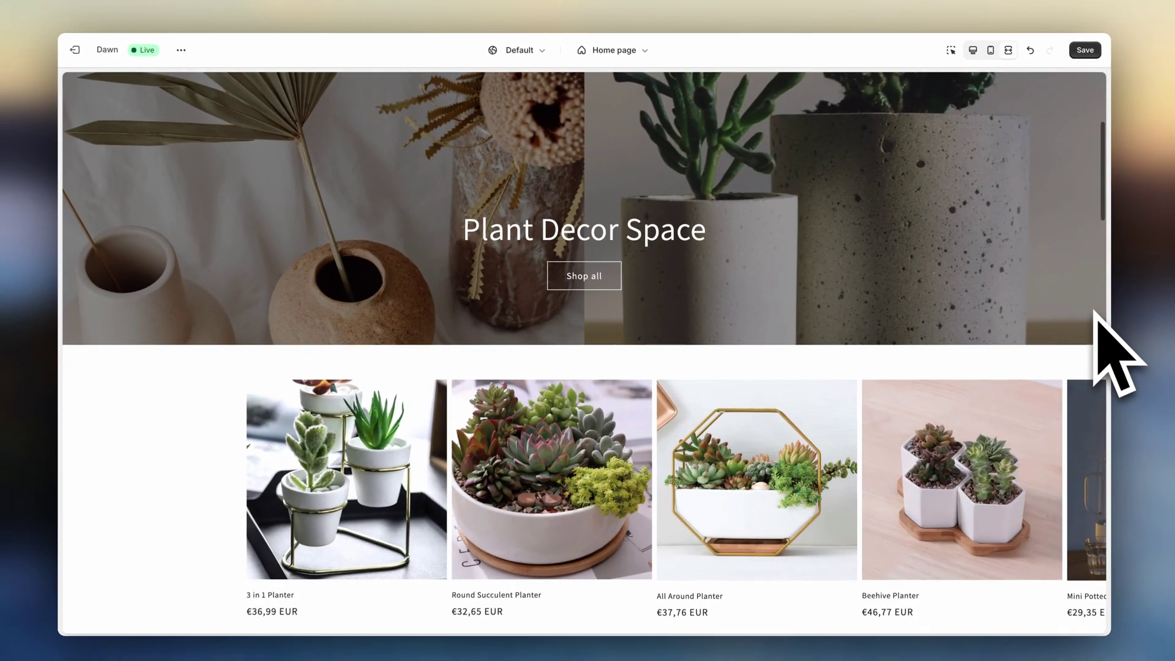
pyautogui.scroll(-10, 1095, 311)
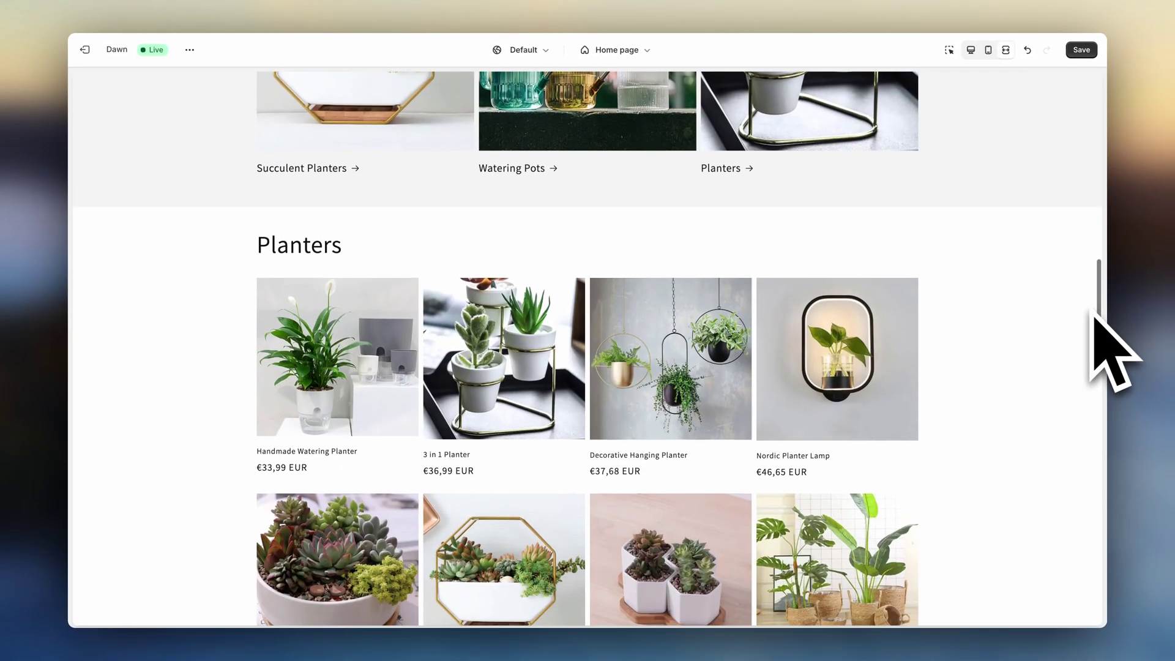
pyautogui.scroll(-5, 1096, 319)
pyautogui.click(899, 328)
pyautogui.click(1034, 236)
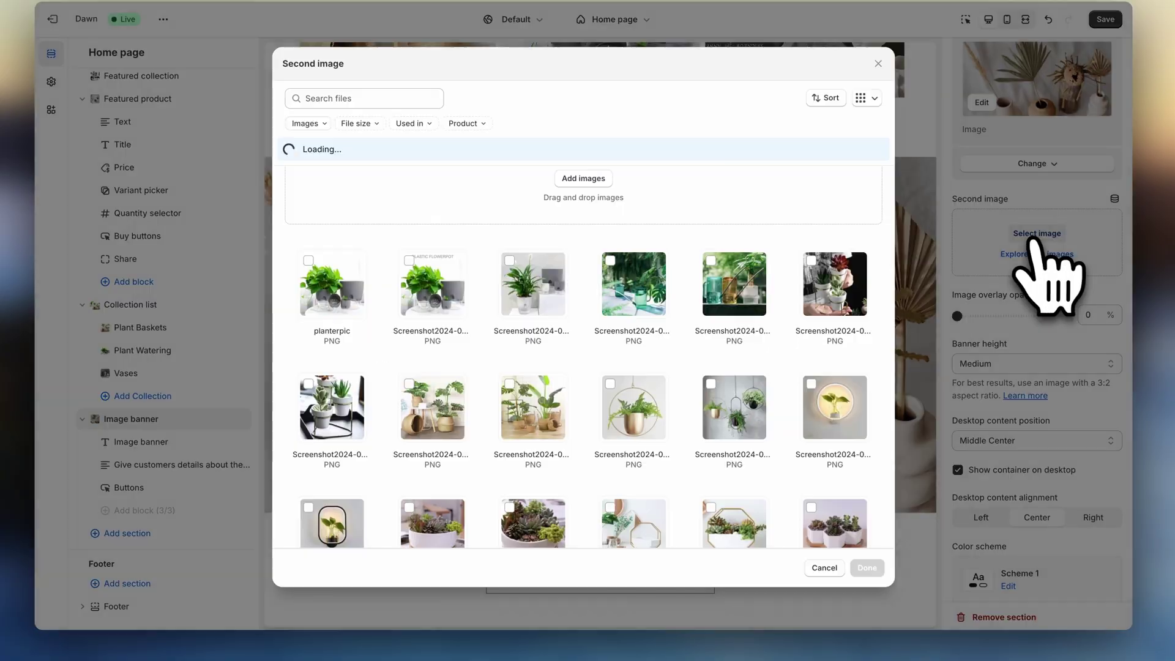
# - Keep the product status set to Active
pyautogui.scroll(-10, 789, 489)
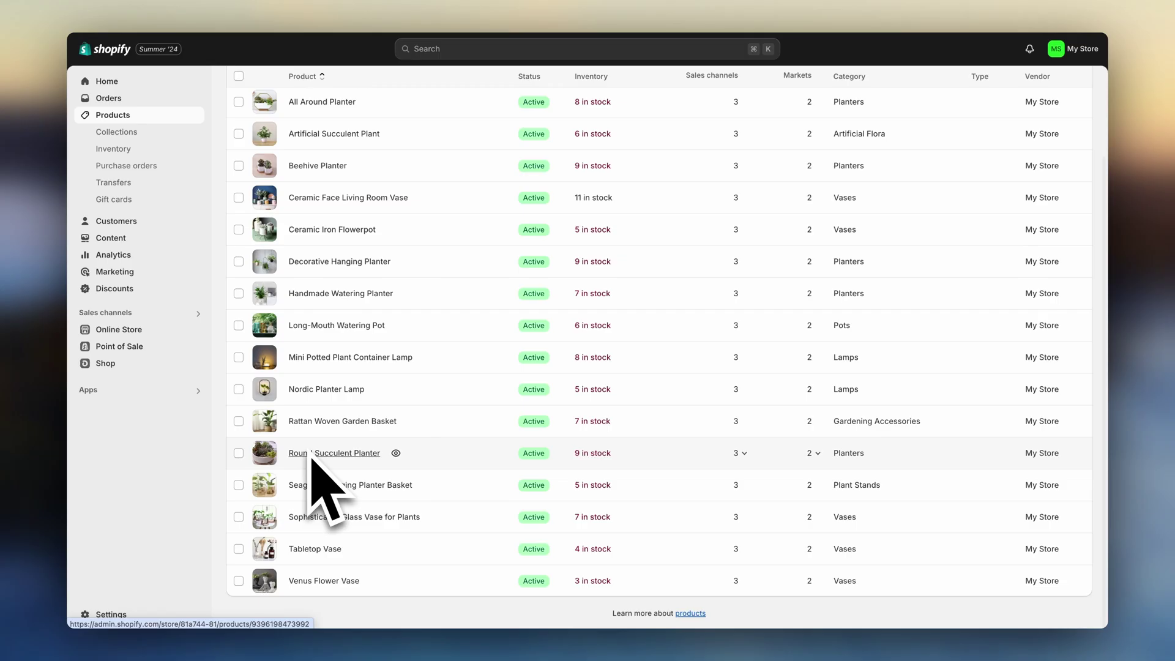
pyautogui.scroll(3, 312, 465)
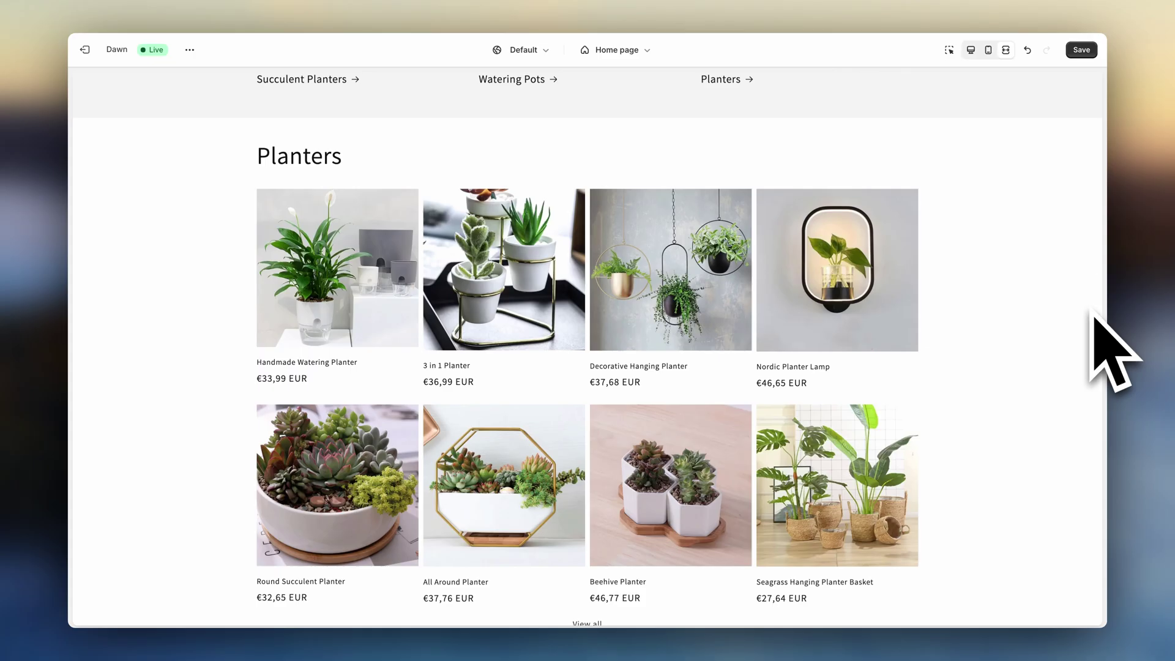
pyautogui.scroll(-10, 1095, 328)
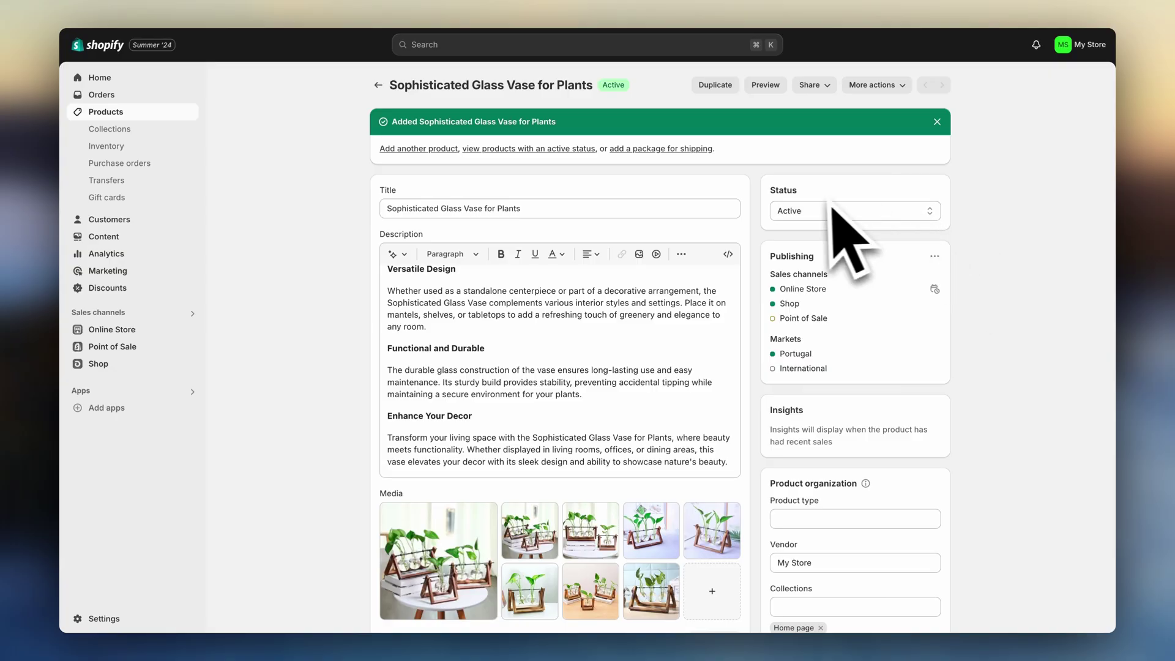
pyautogui.click(836, 211)
pyautogui.click(885, 223)
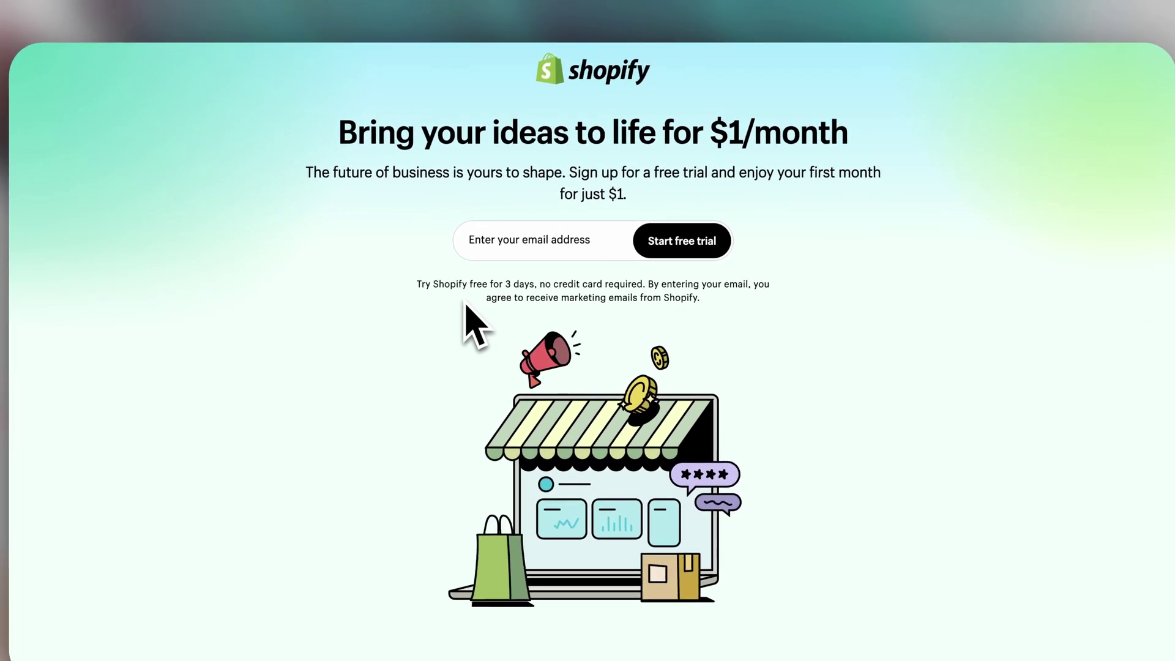
# - Start a free trial with the store's email address, pass onboarding, and create the Shopify account
pyautogui.click(601, 242)
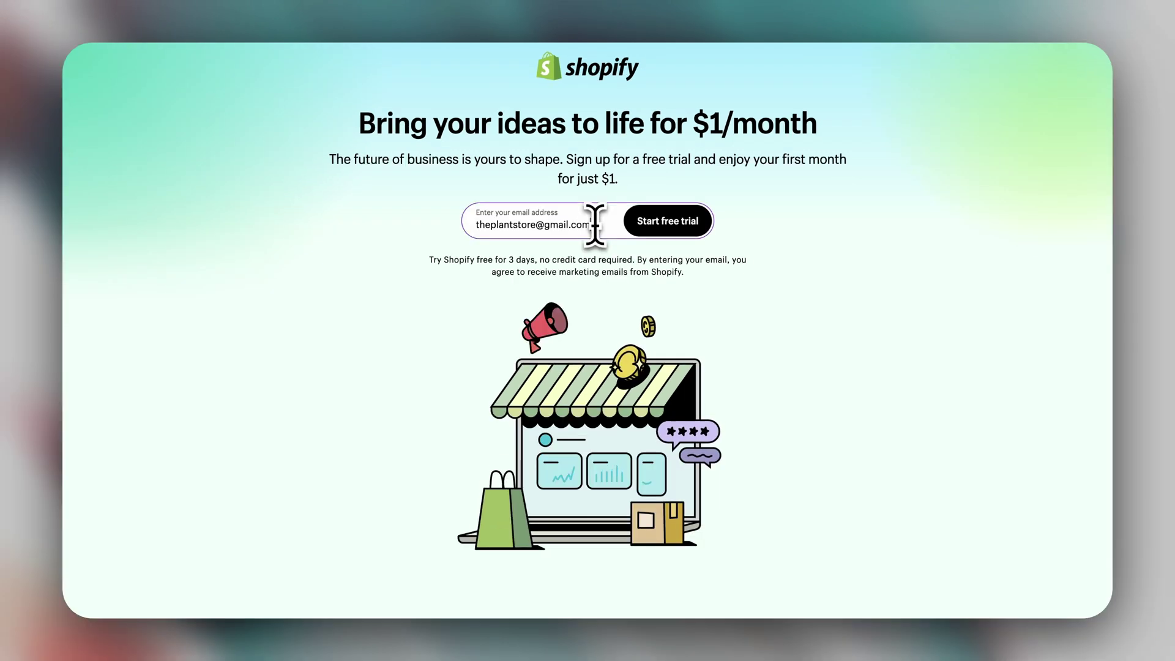
pyautogui.click(664, 229)
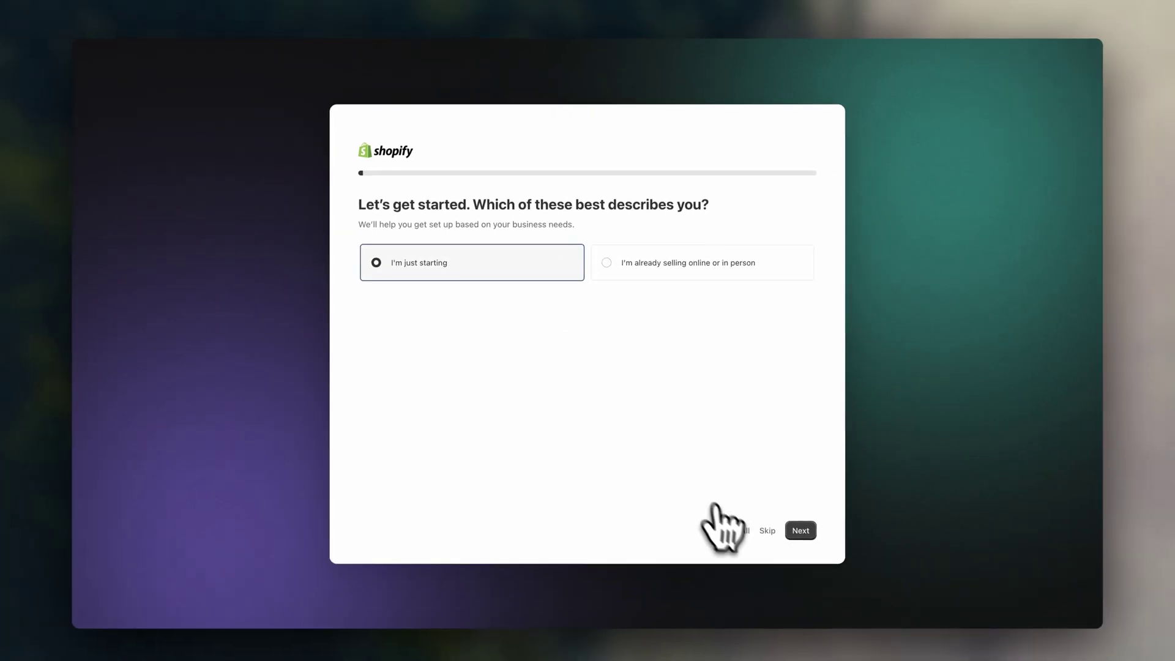
pyautogui.click(815, 558)
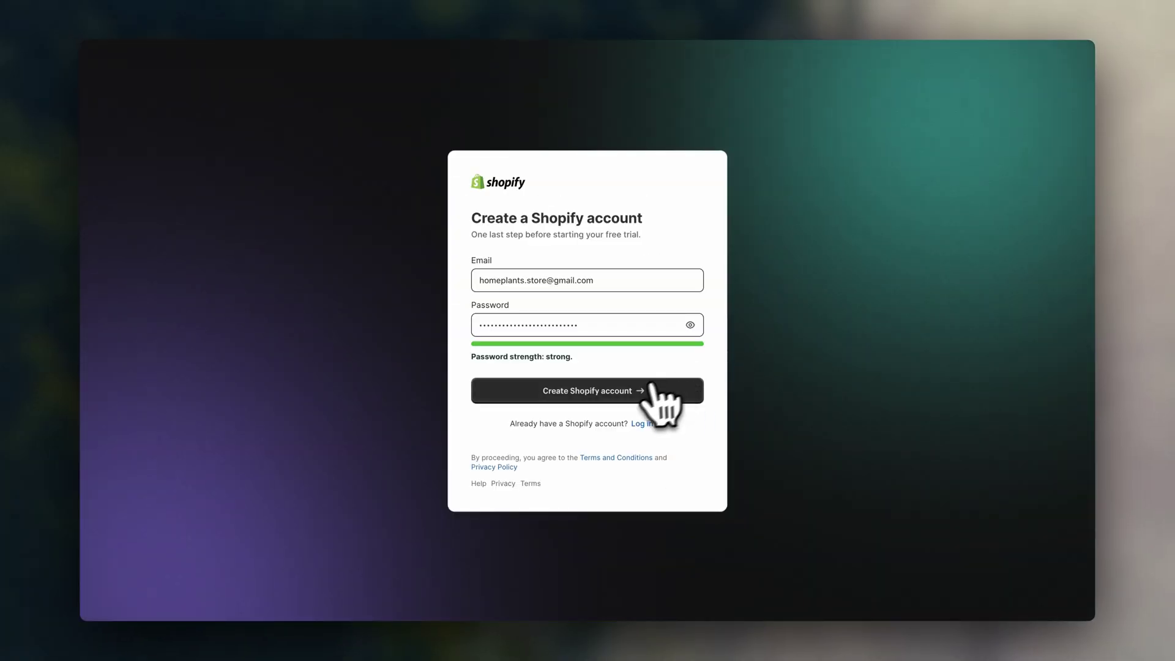
pyautogui.click(652, 385)
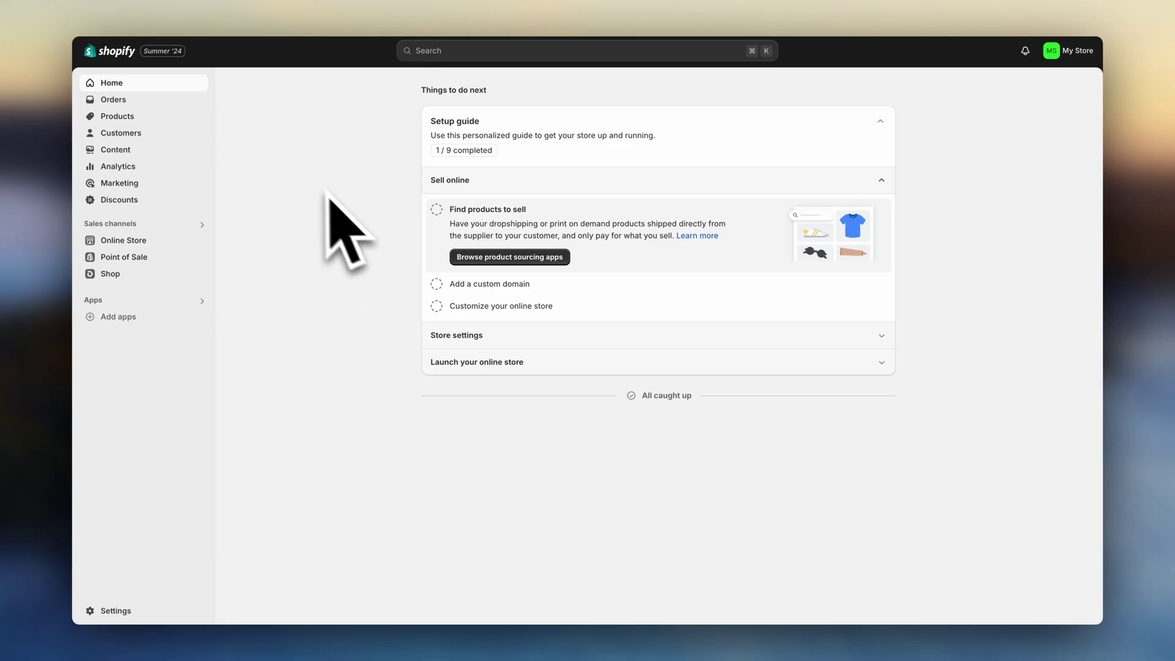
# - Add a fresh copy of the free Dawn theme and publish it, replacing the current theme
pyautogui.click(157, 244)
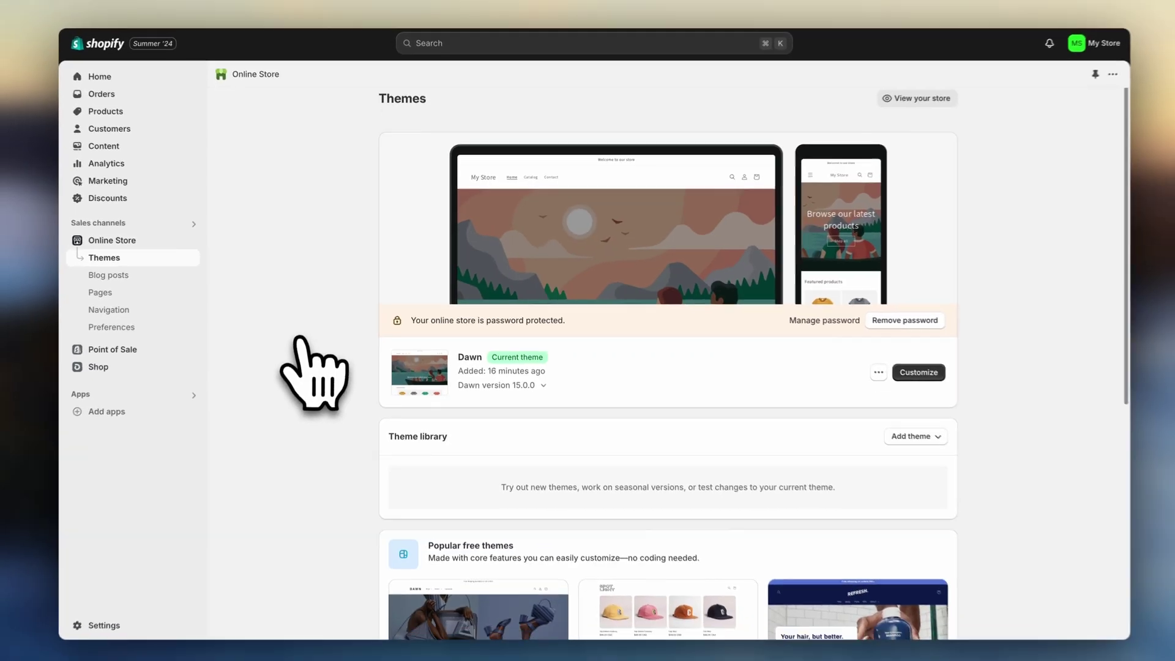
pyautogui.scroll(-6, 300, 338)
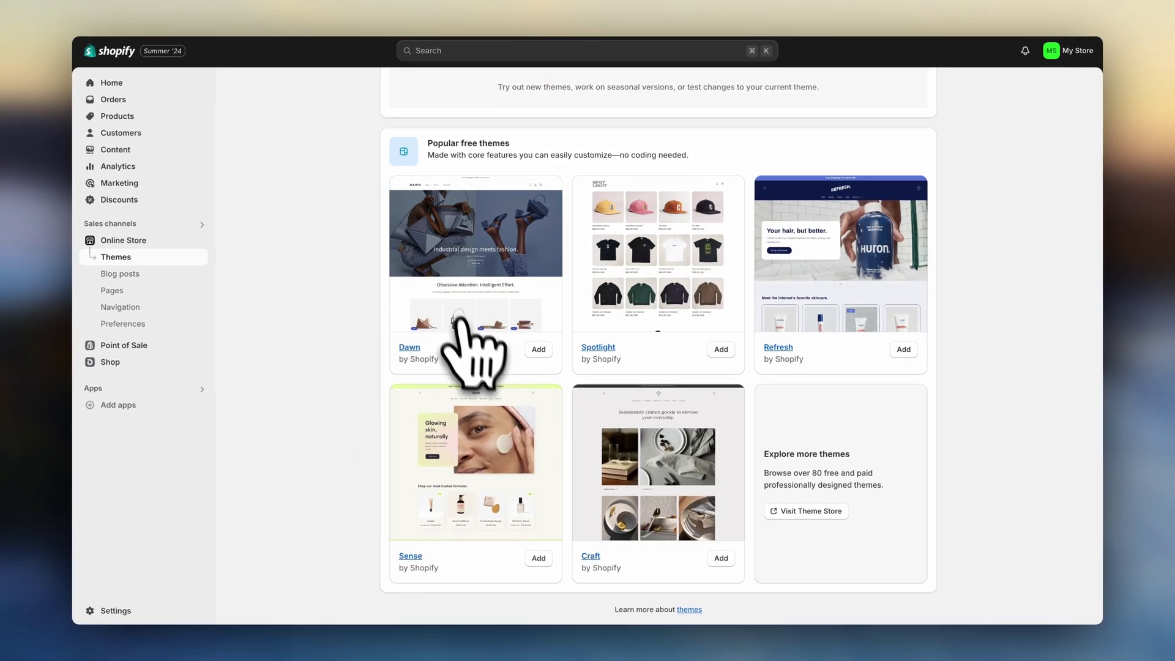
pyautogui.click(538, 350)
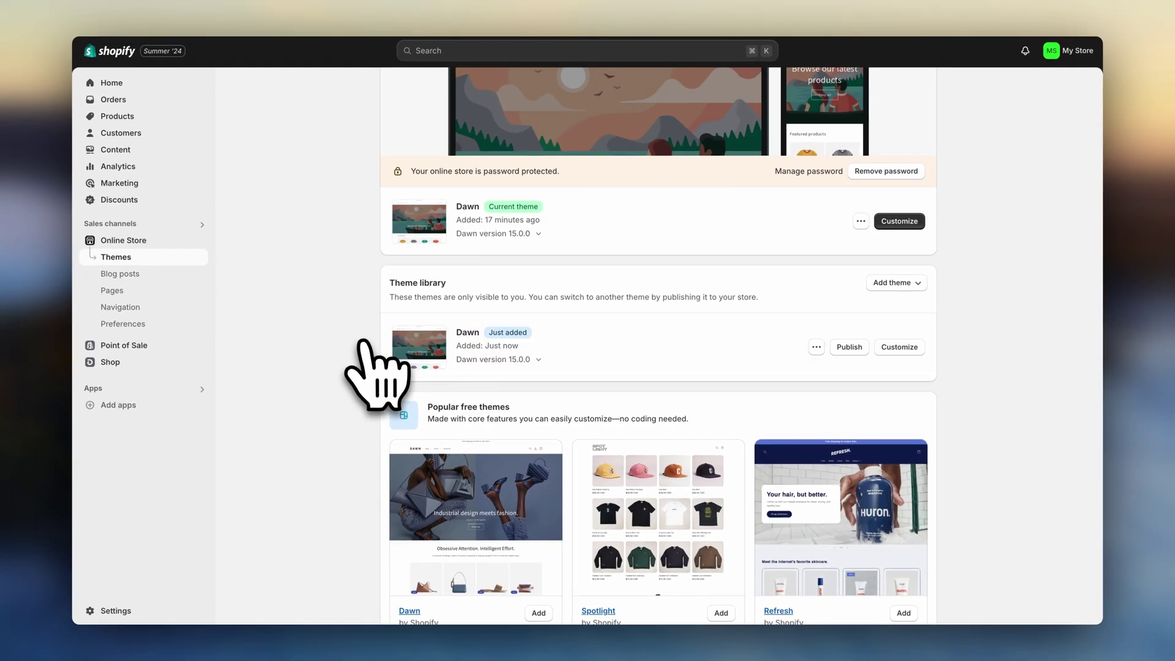
pyautogui.click(849, 347)
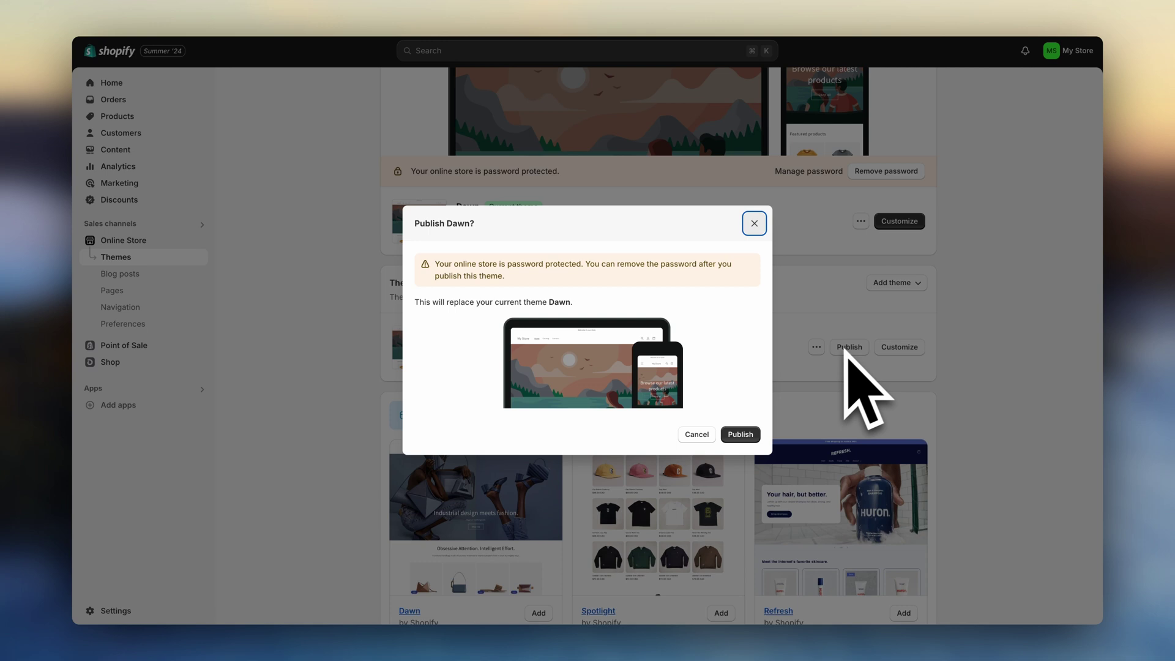
pyautogui.click(740, 434)
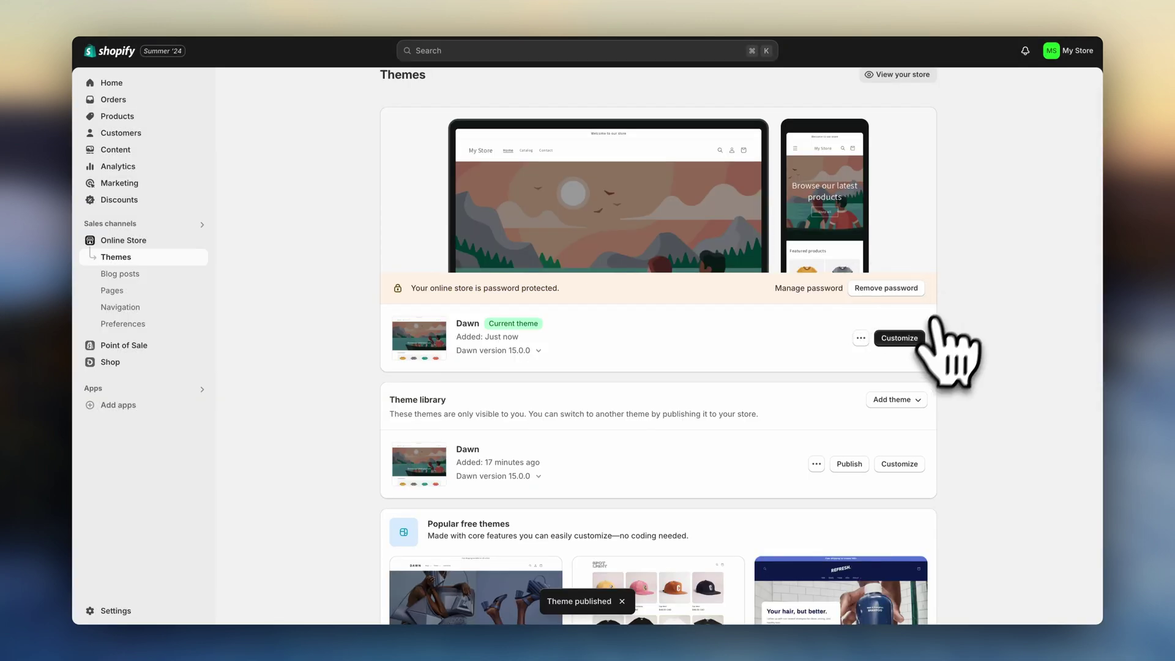
# - Open the Dawn theme editor in a new tab and expand the Logo theme settings
pyautogui.rightClick(905, 341)
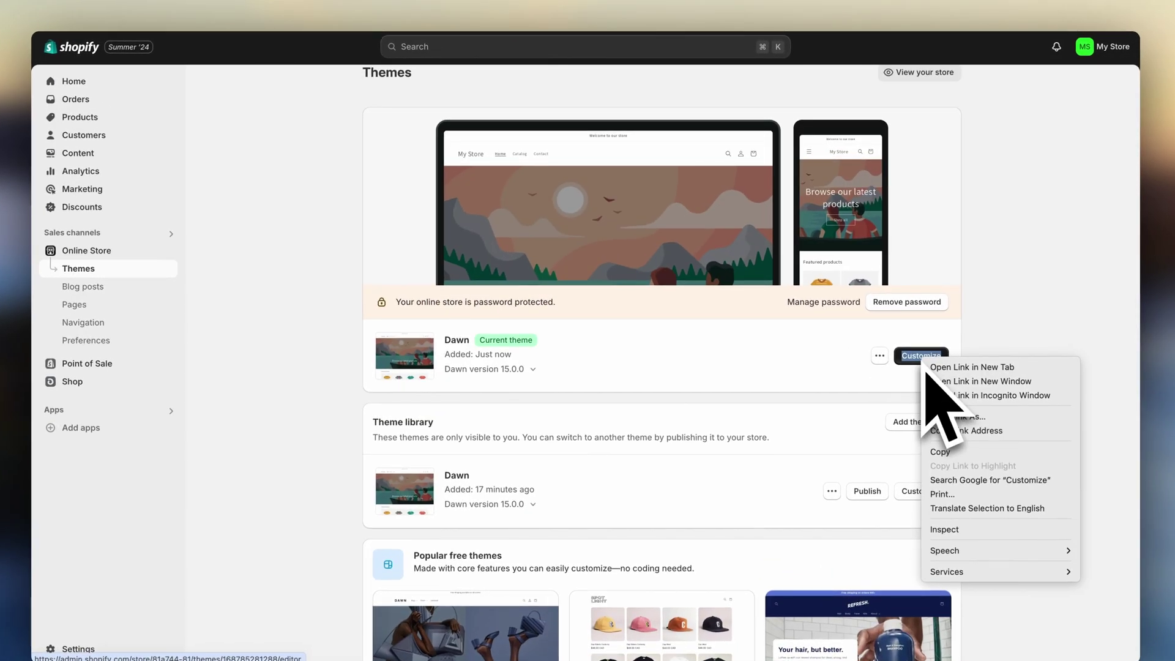
pyautogui.click(977, 379)
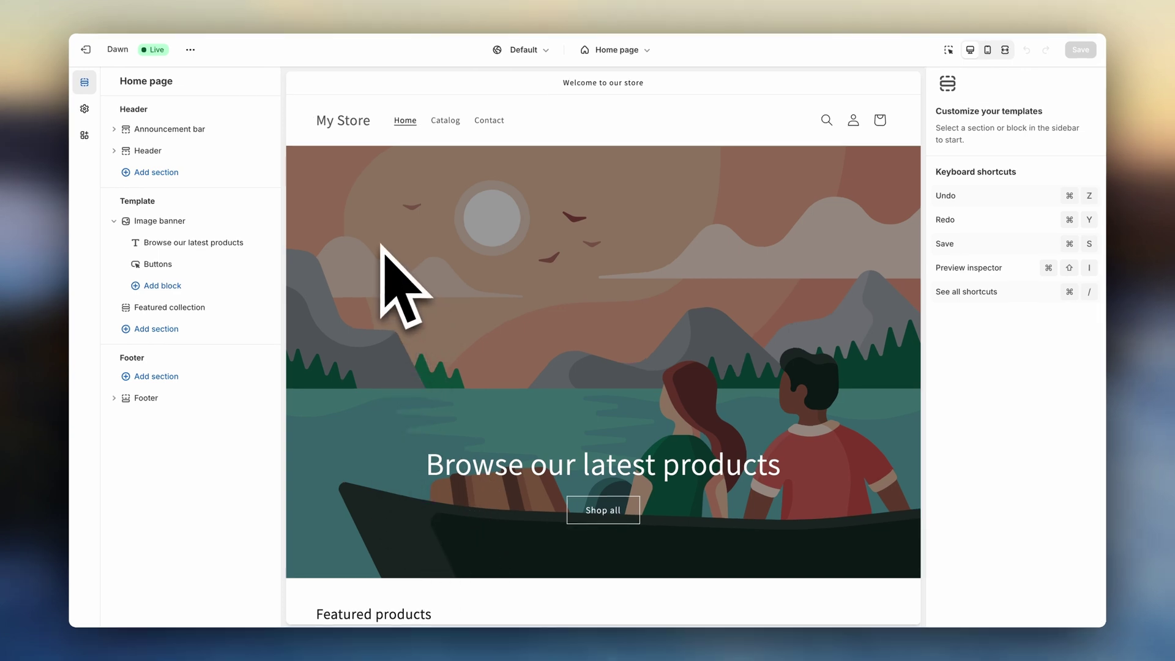
pyautogui.click(86, 109)
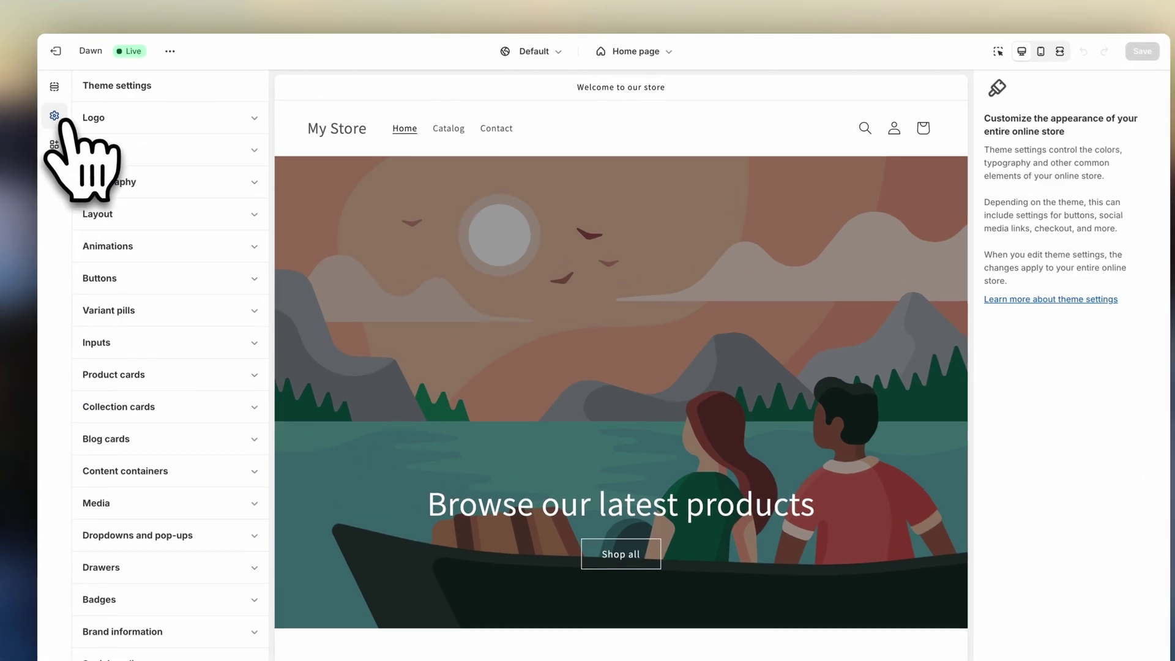
pyautogui.click(217, 119)
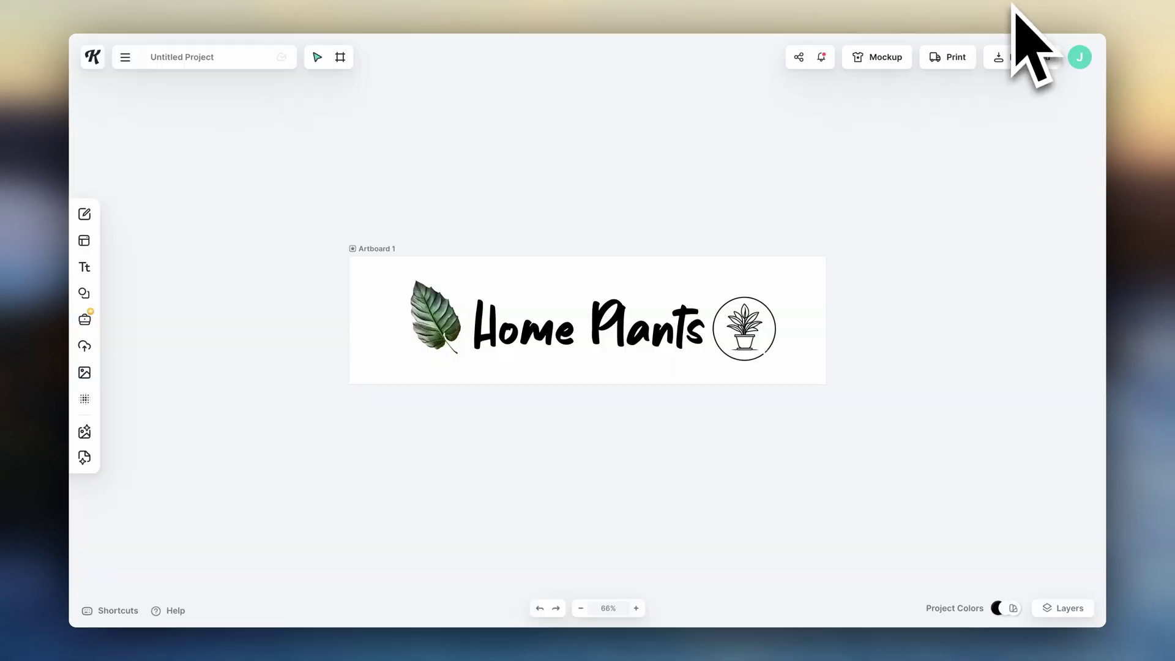
# - In Kittl, select the Home Plants text and browse the Elements shapes library
pyautogui.click(754, 306)
pyautogui.click(84, 293)
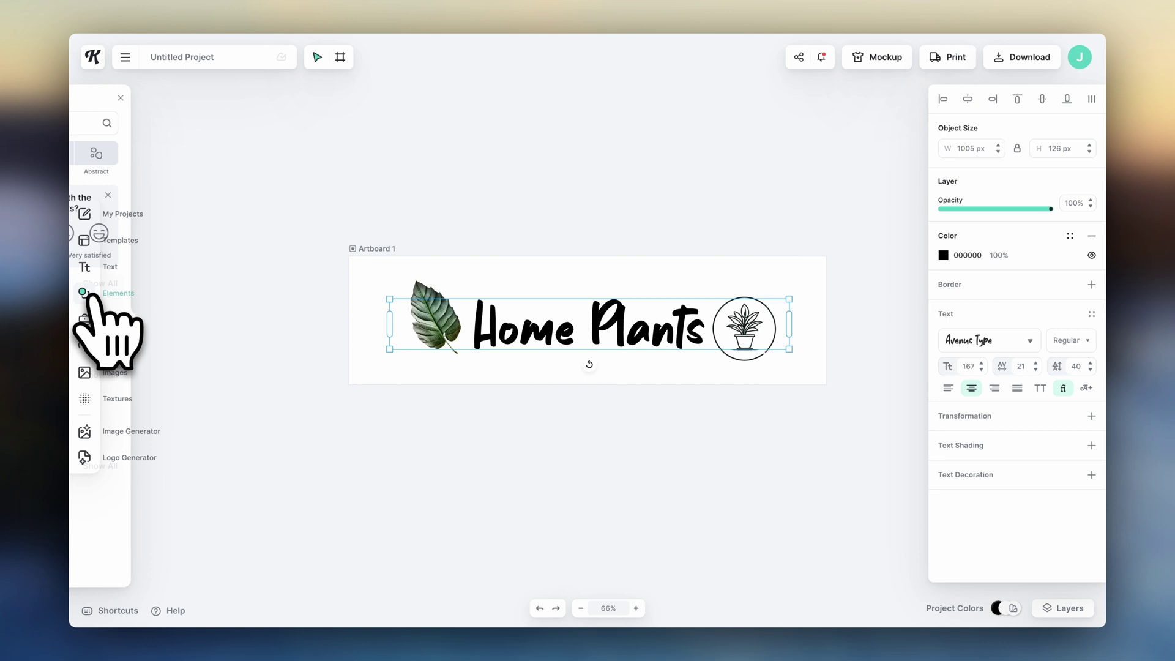
pyautogui.scroll(-15, 162, 379)
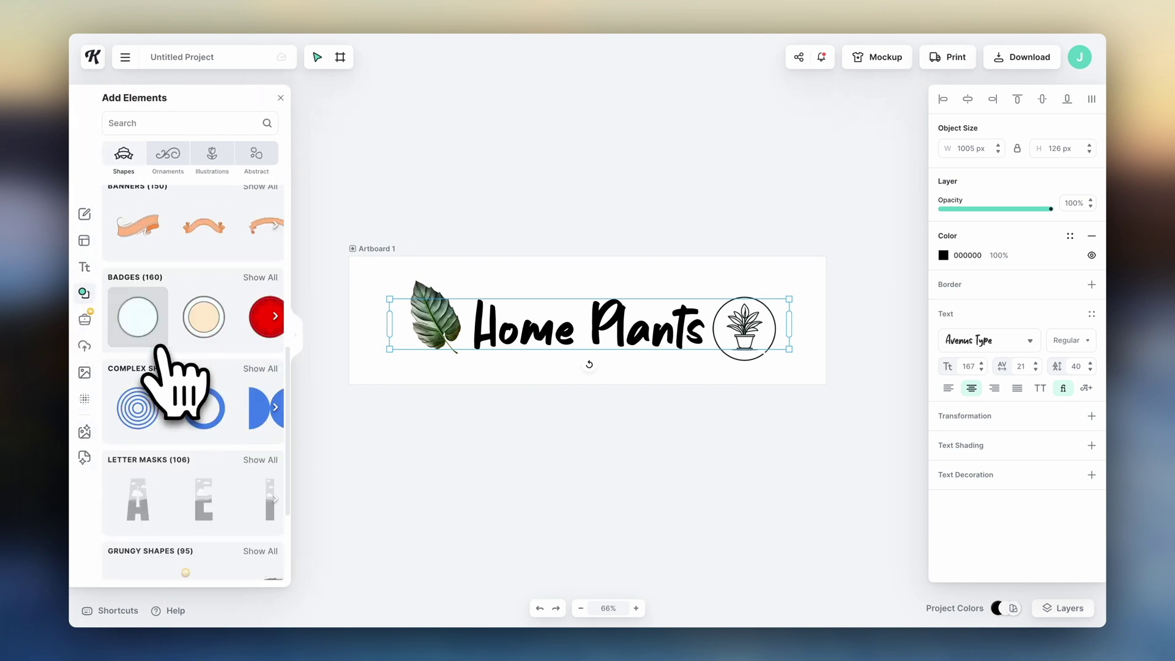
pyautogui.click(514, 232)
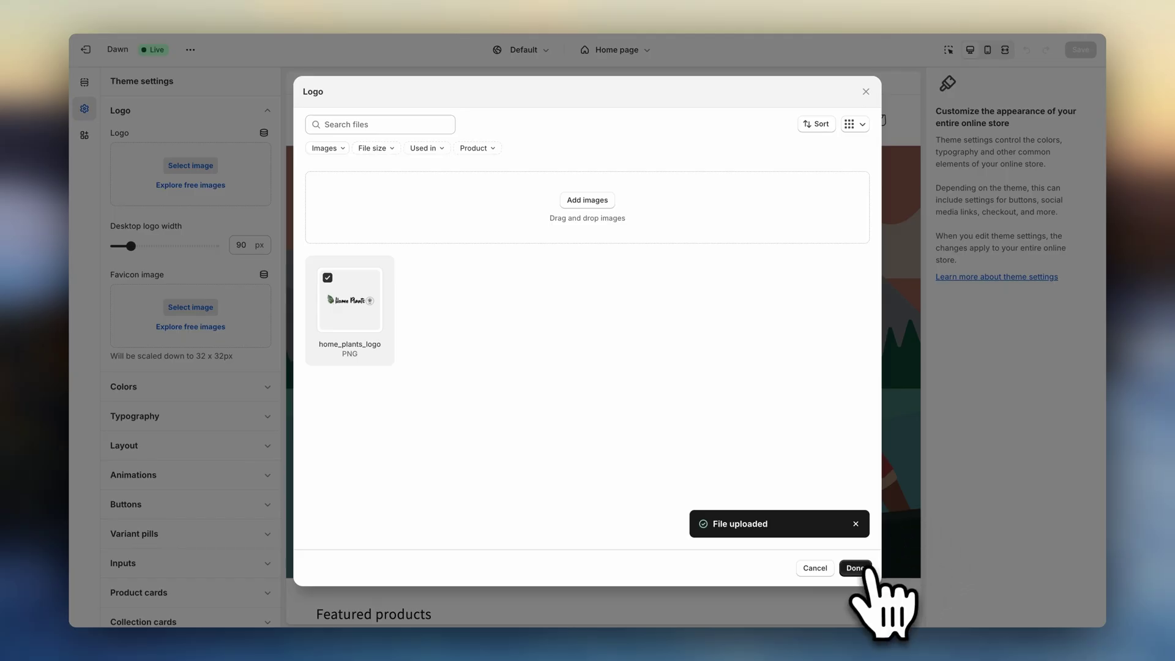
# - Set the Home Plants image as the store logo and widen it to 230 px
pyautogui.click(857, 568)
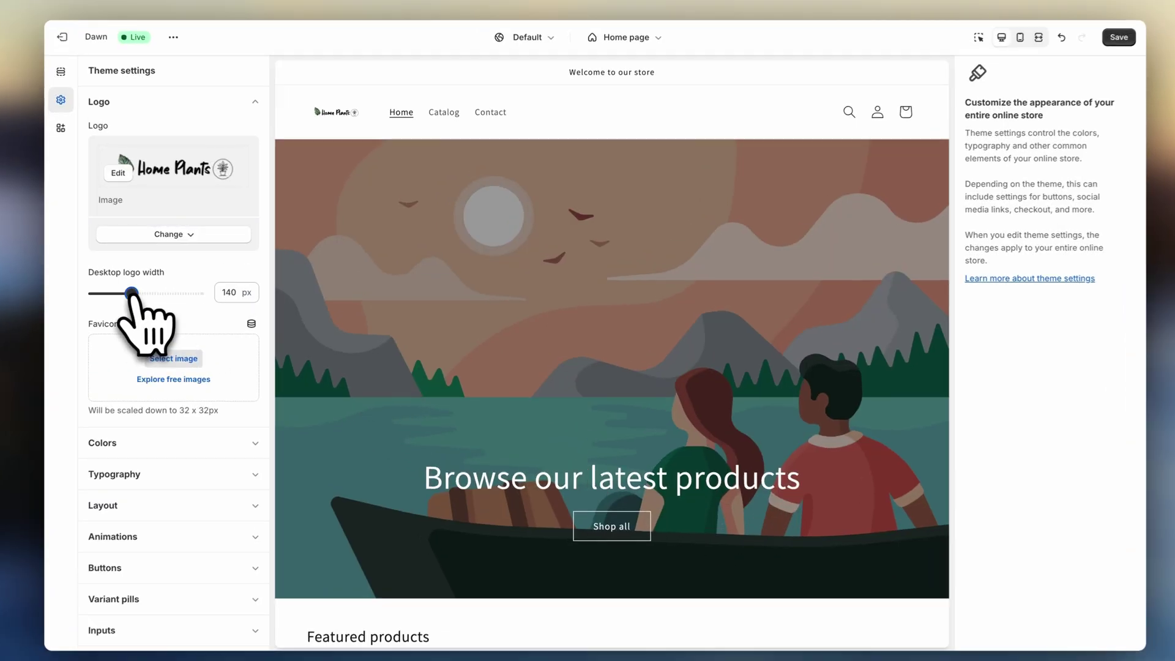
pyautogui.moveTo(131, 290); pyautogui.dragTo(168, 290)
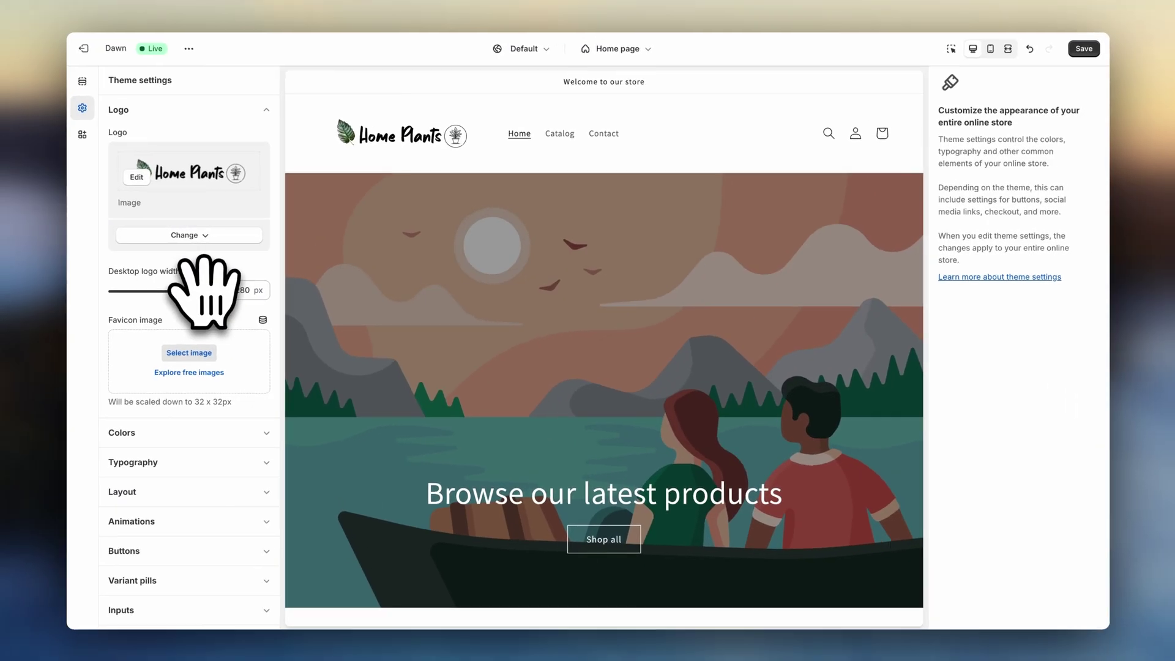
pyautogui.click(266, 110)
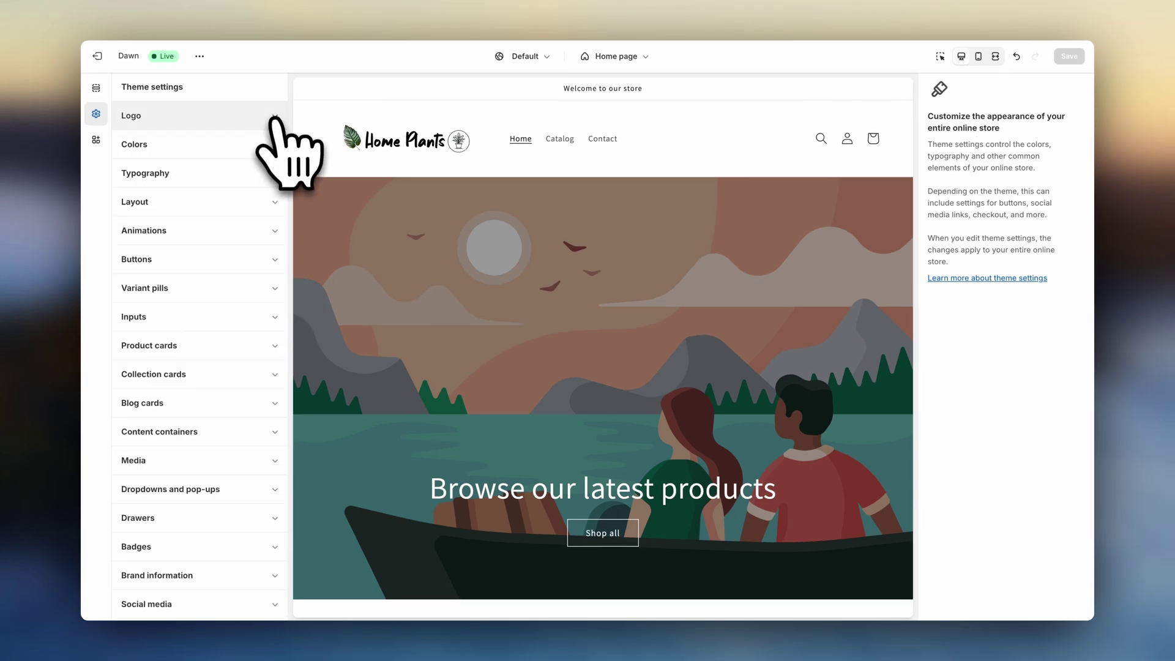
# - Expand and collapse the Colors and Typography theme settings
pyautogui.click(274, 144)
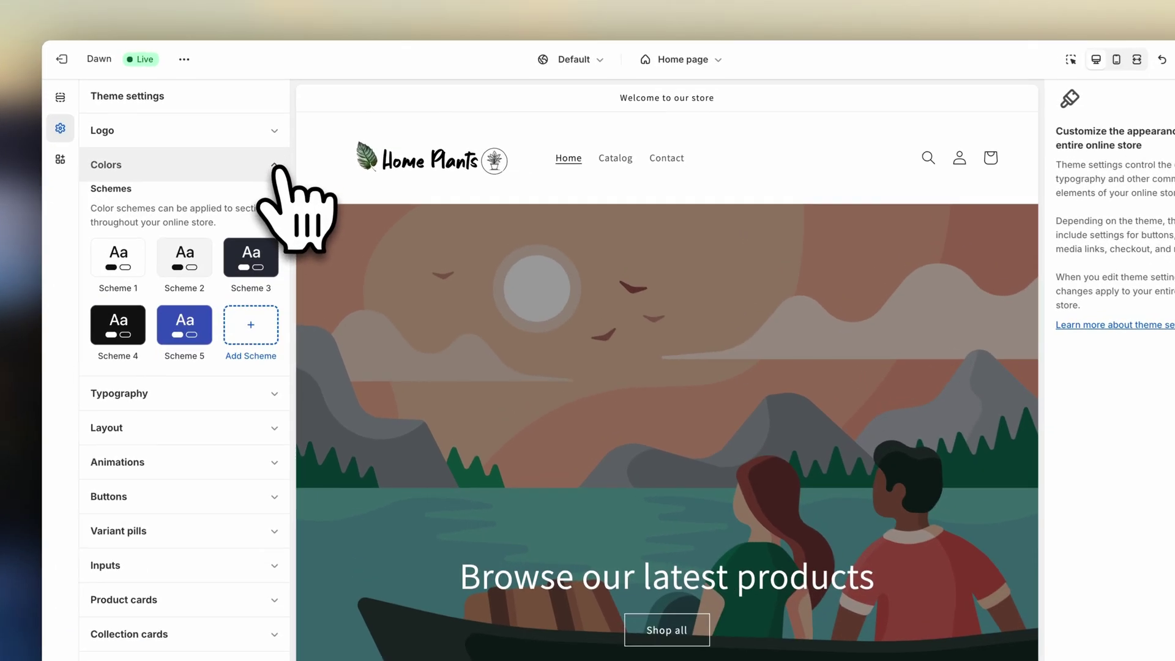
pyautogui.click(274, 144)
pyautogui.click(275, 183)
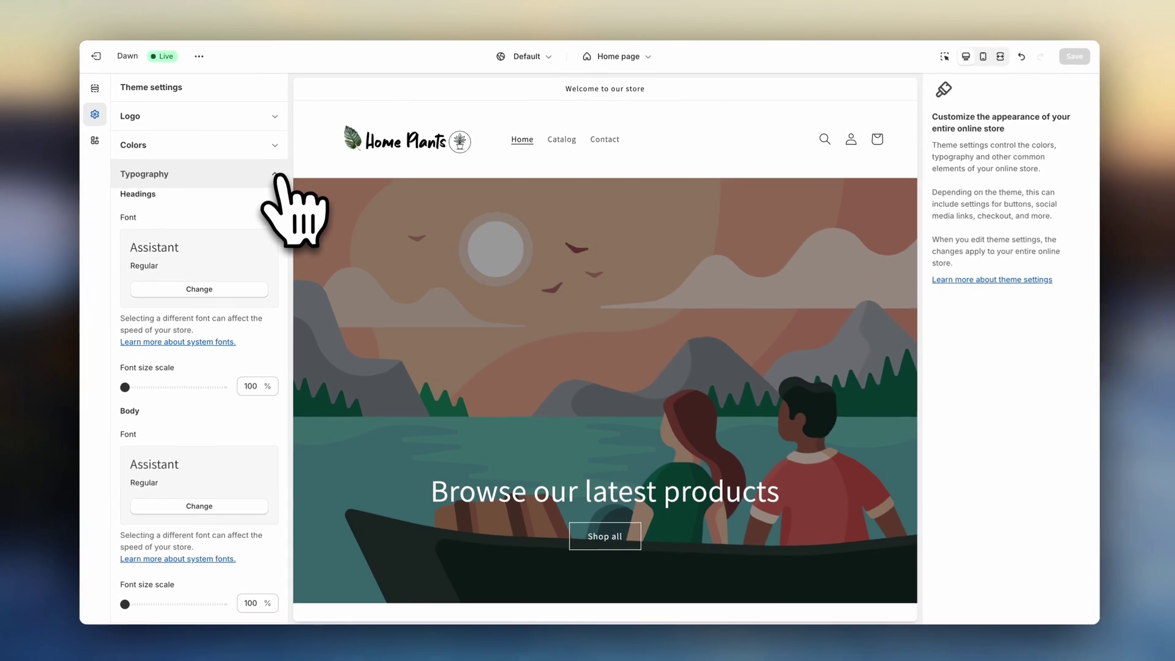
pyautogui.click(273, 200)
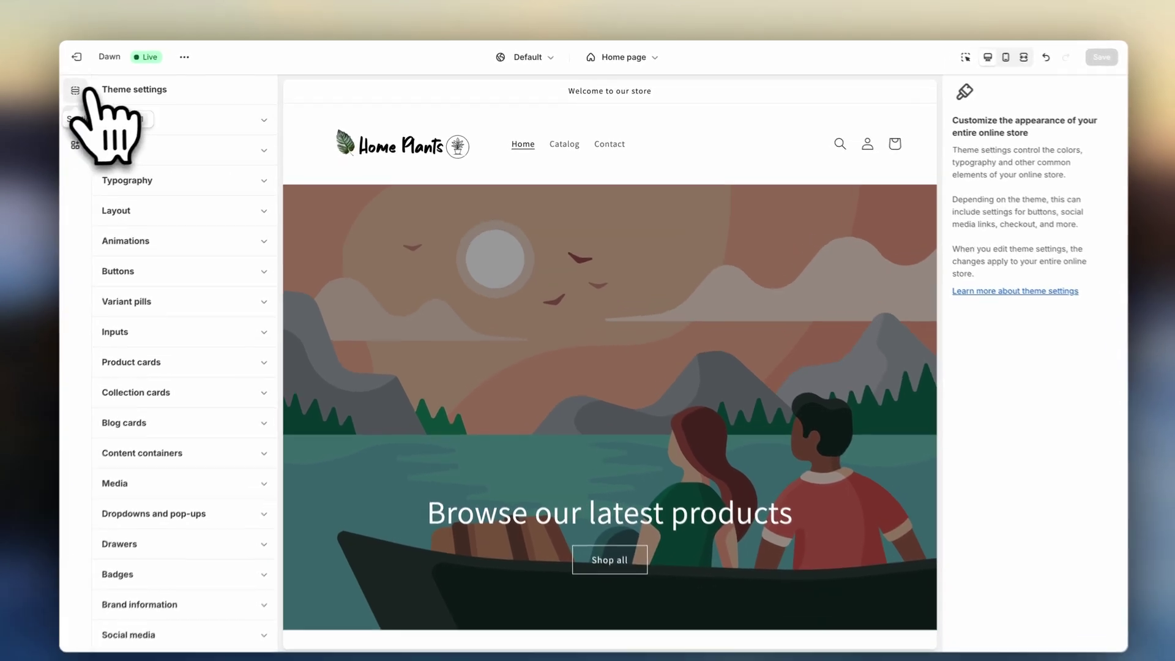
# - Give the Image banner an uploaded plant photo as first image and a cactus photo as second
pyautogui.click(96, 88)
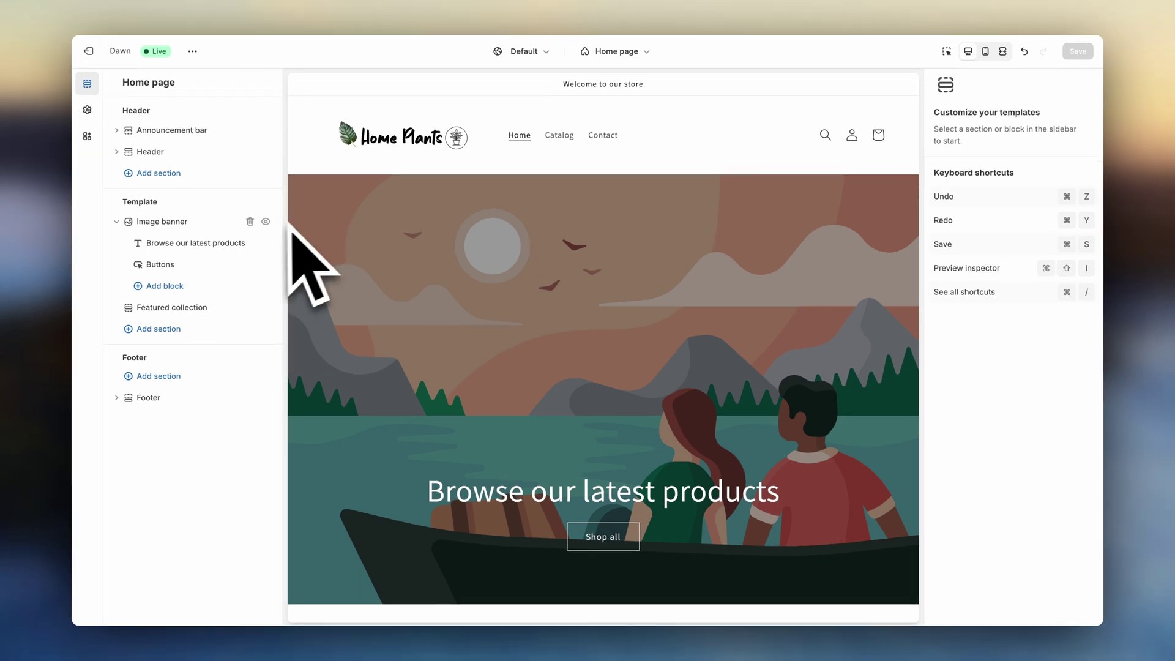
pyautogui.click(216, 224)
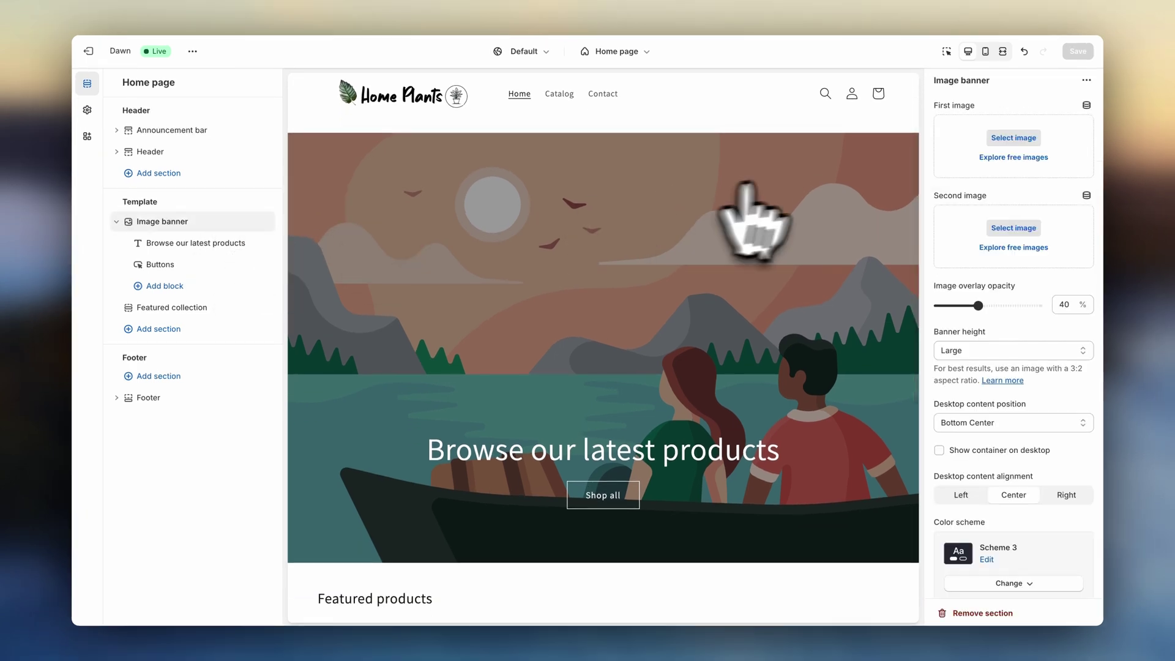
pyautogui.click(1013, 137)
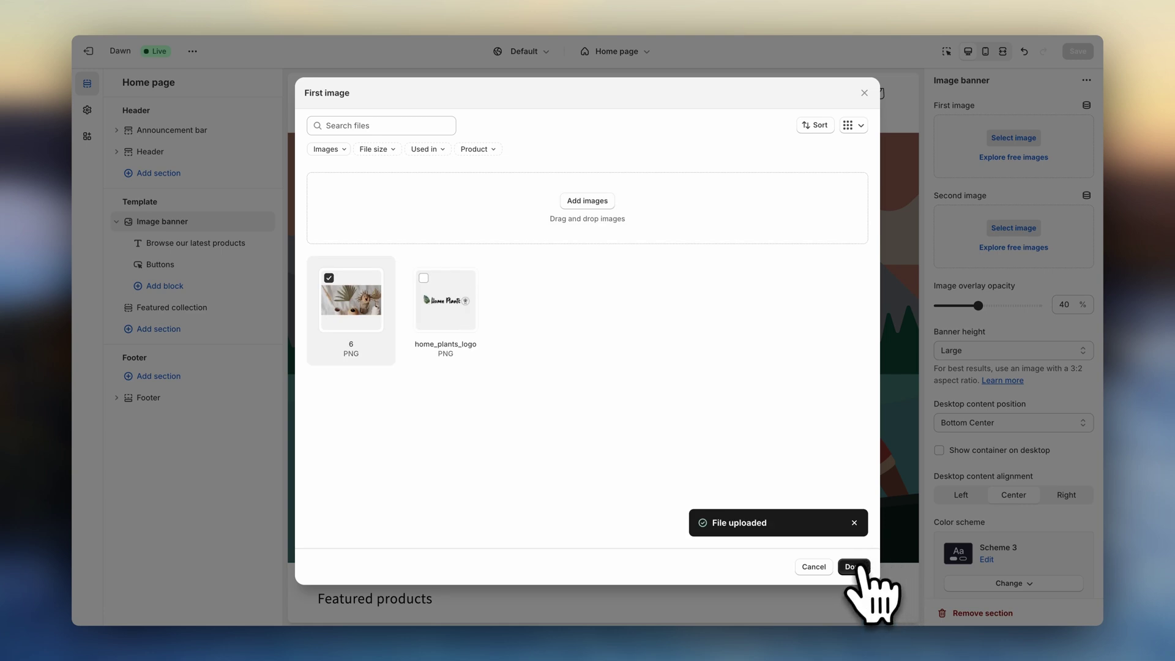
pyautogui.click(853, 567)
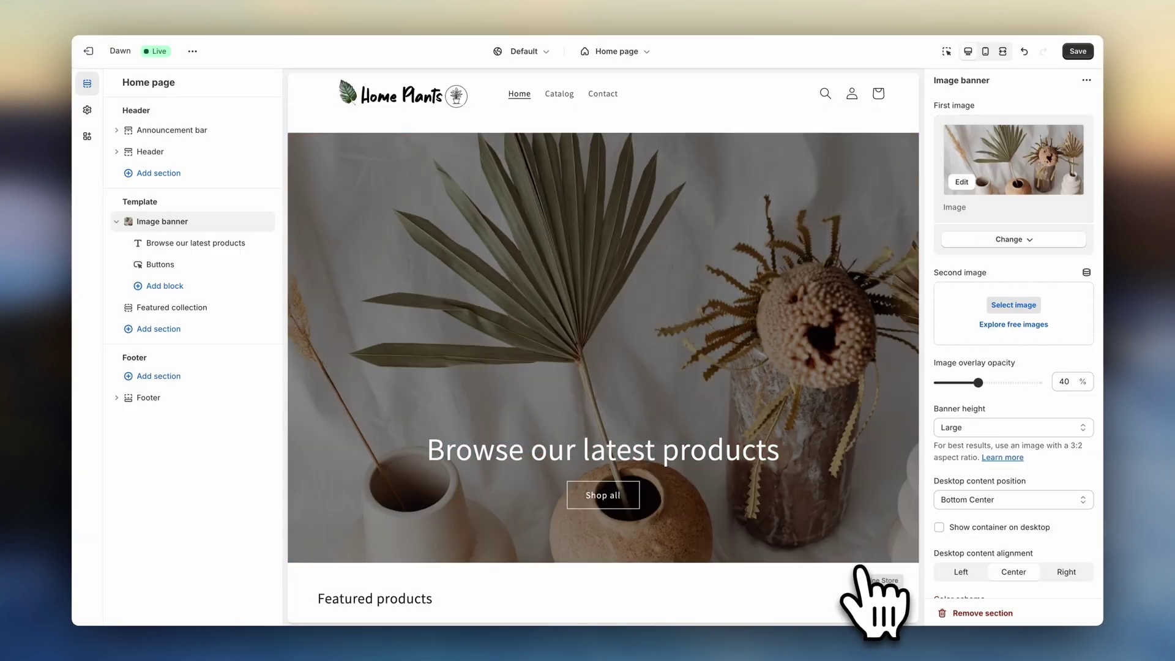
pyautogui.click(1049, 303)
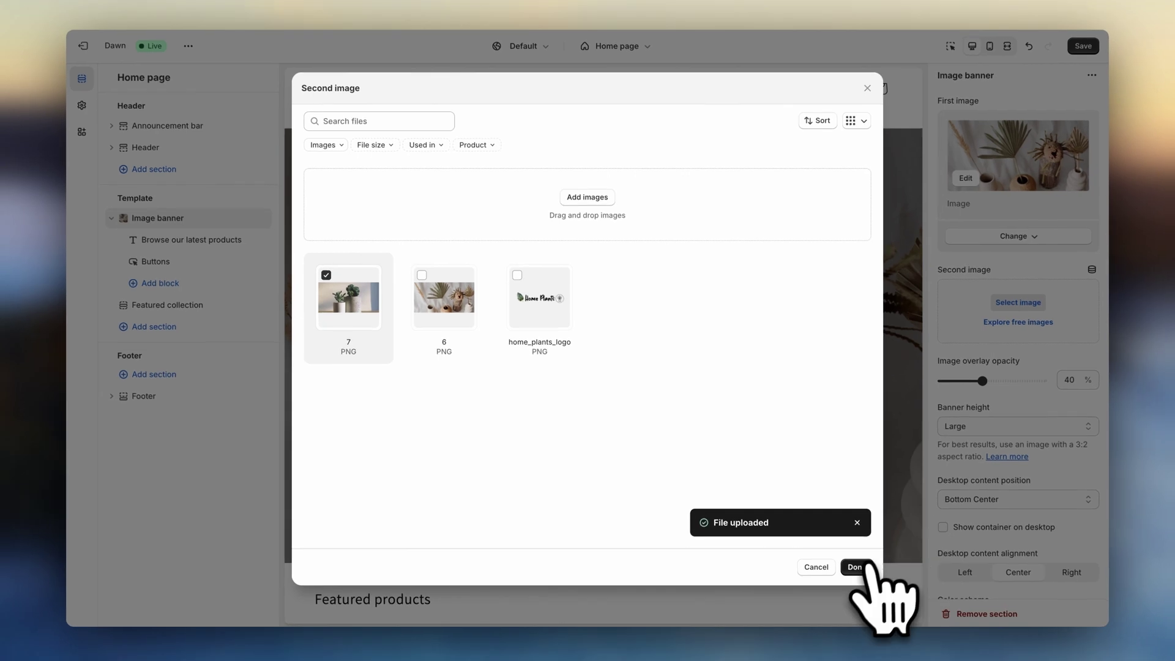
pyautogui.click(865, 573)
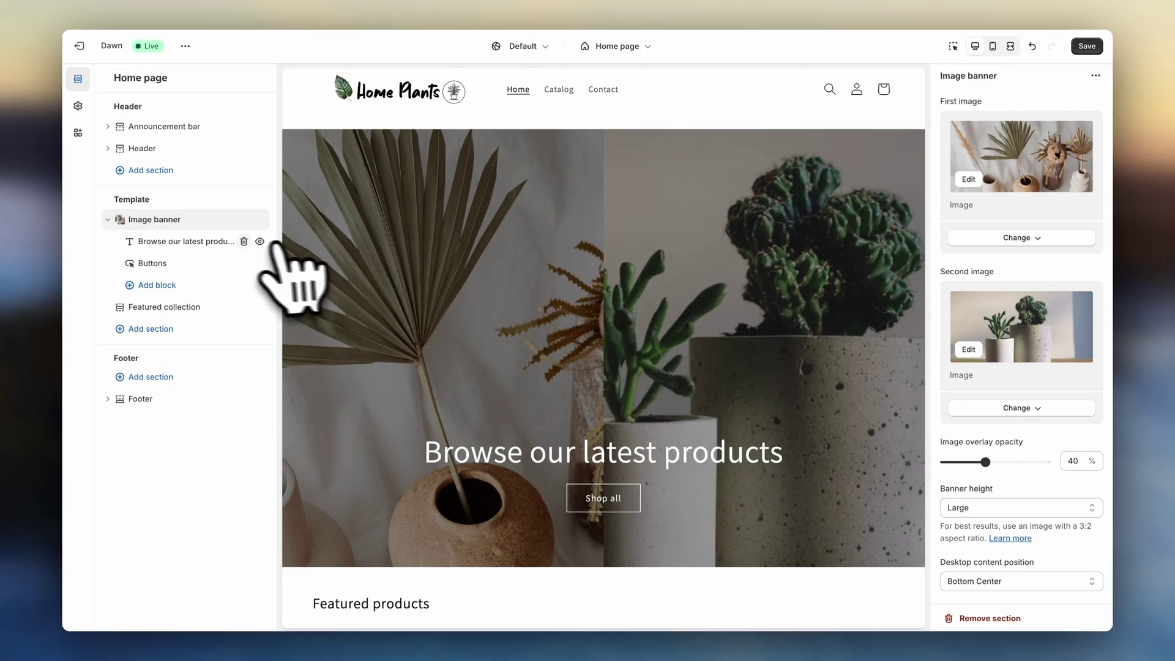
# - Replace the banner heading text with 'Plant Decor Space'
pyautogui.click(205, 243)
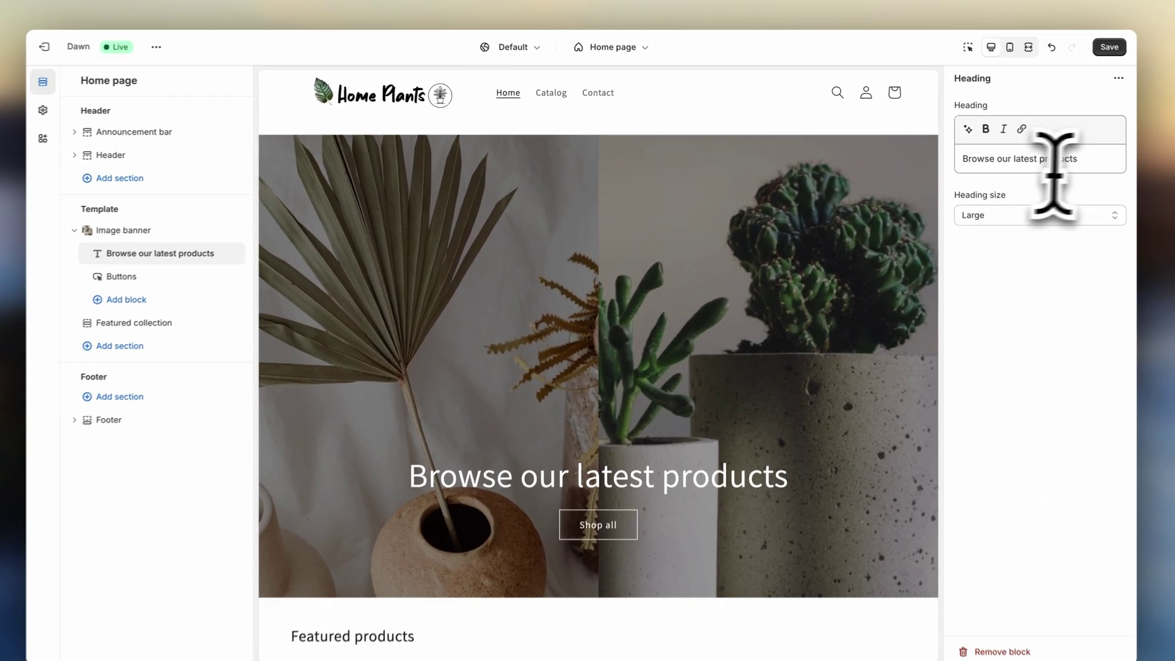
pyautogui.moveTo(1054, 163); pyautogui.dragTo(957, 175)
pyautogui.write('Plant Decor Space')
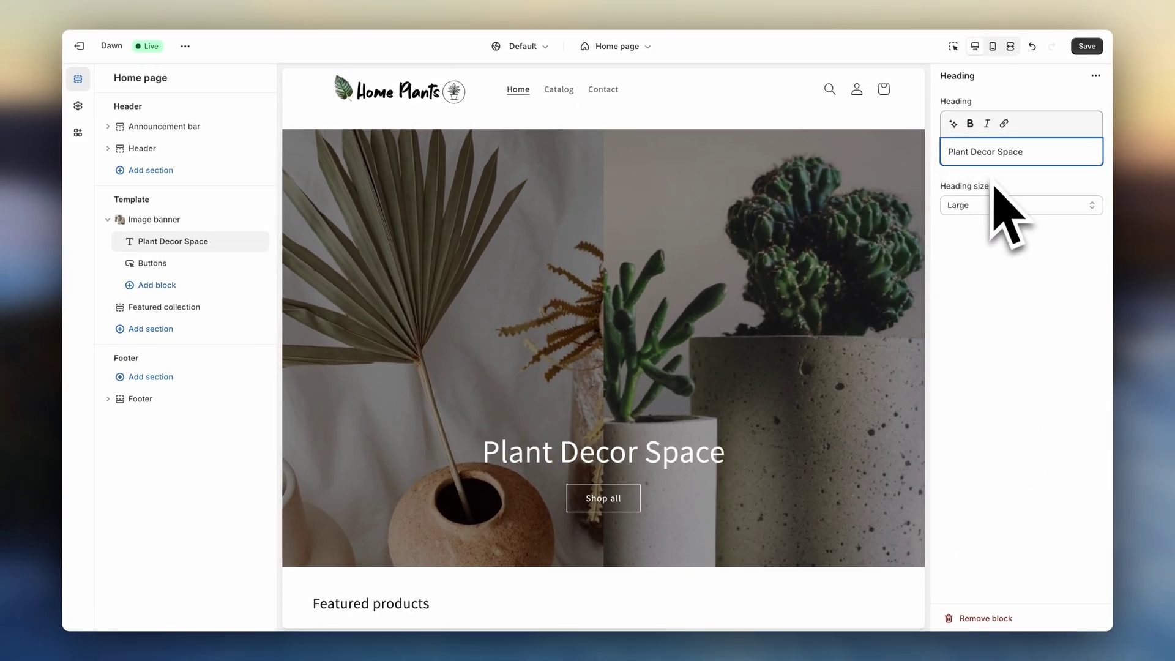
# - Save the home page changes, then open a blank Add product form under Products
pyautogui.click(1087, 46)
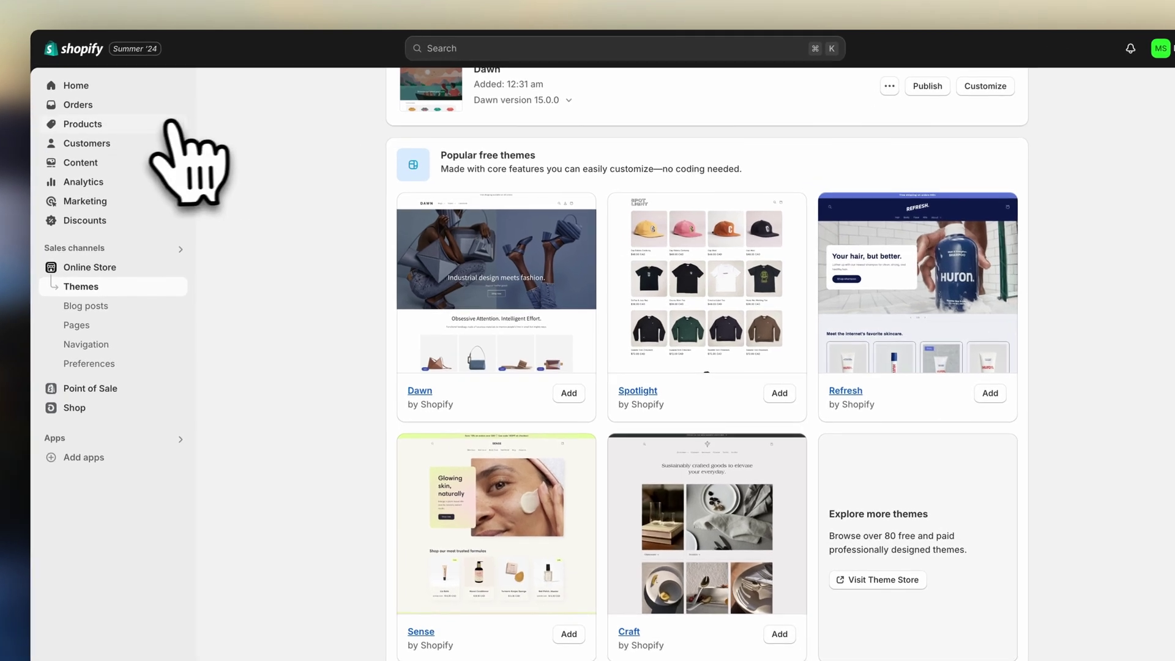
pyautogui.click(150, 114)
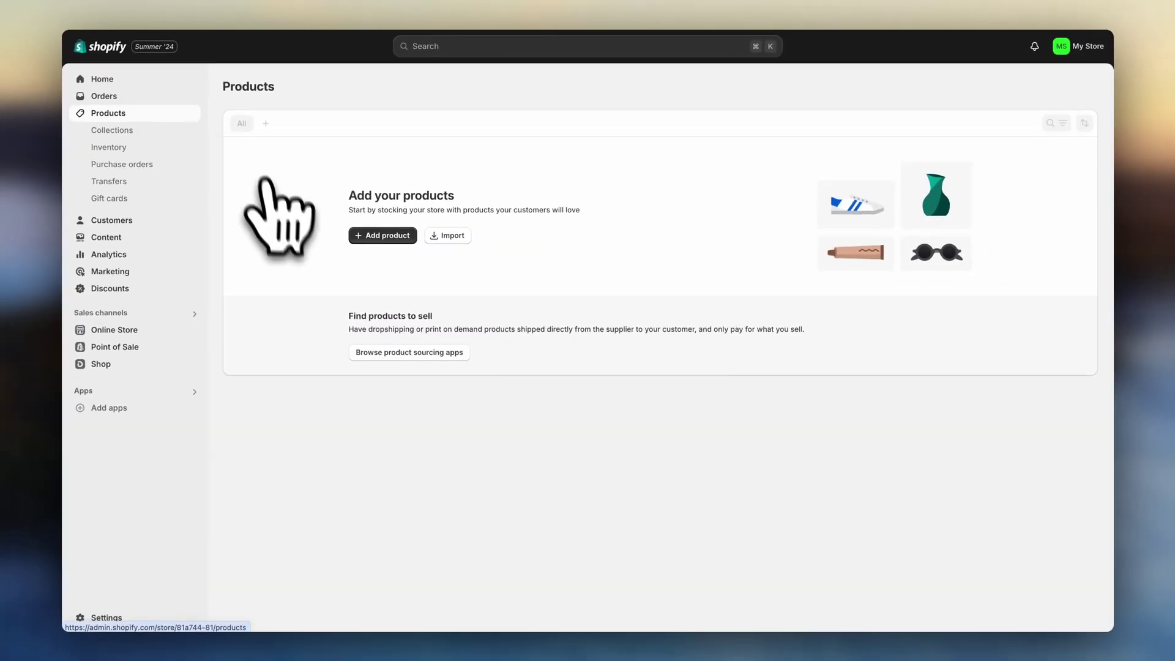
pyautogui.click(377, 241)
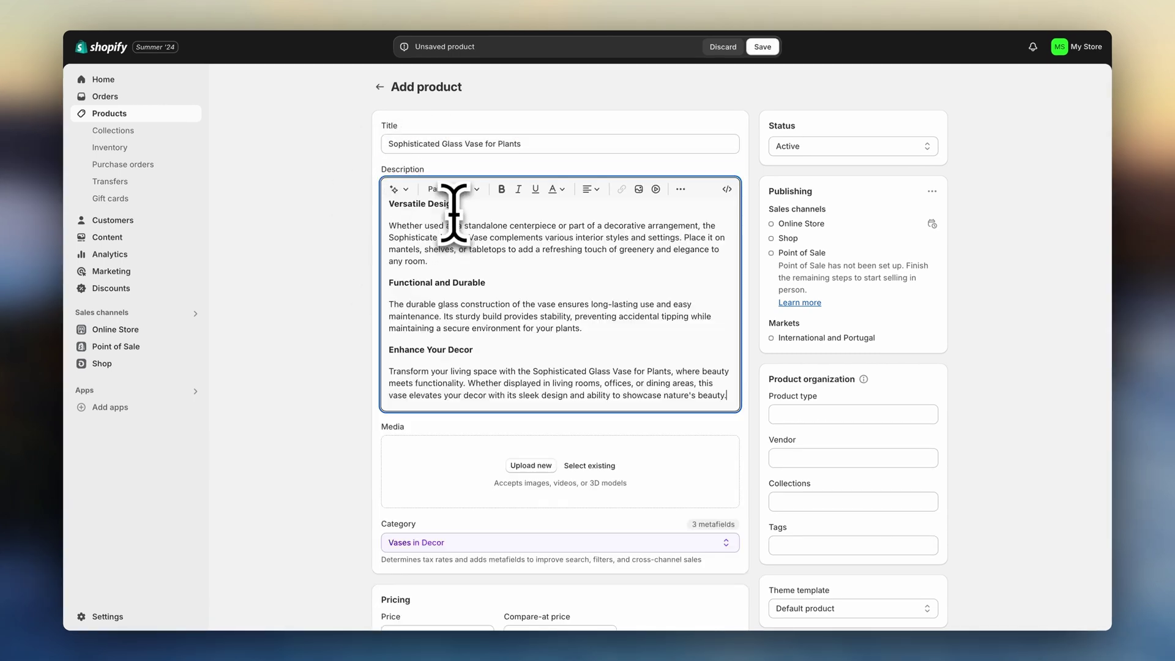
# - Upload the glass vase photos, set the price to 27.58, and edit the search engine listing
pyautogui.scroll(-2, 355, 361)
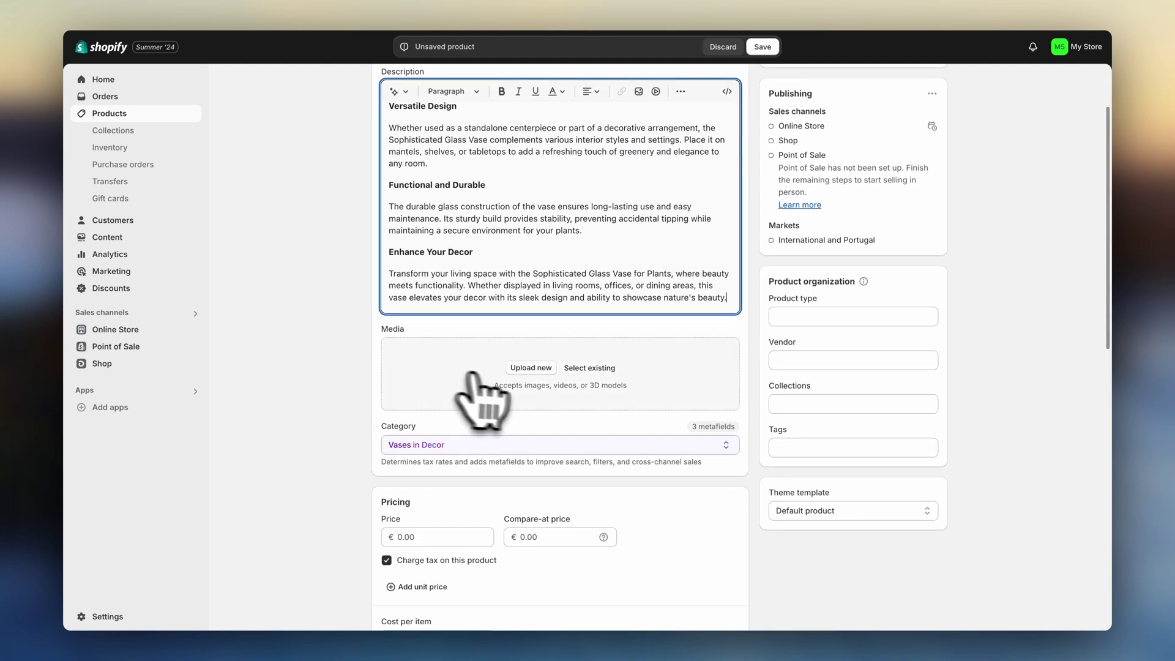
pyautogui.click(531, 372)
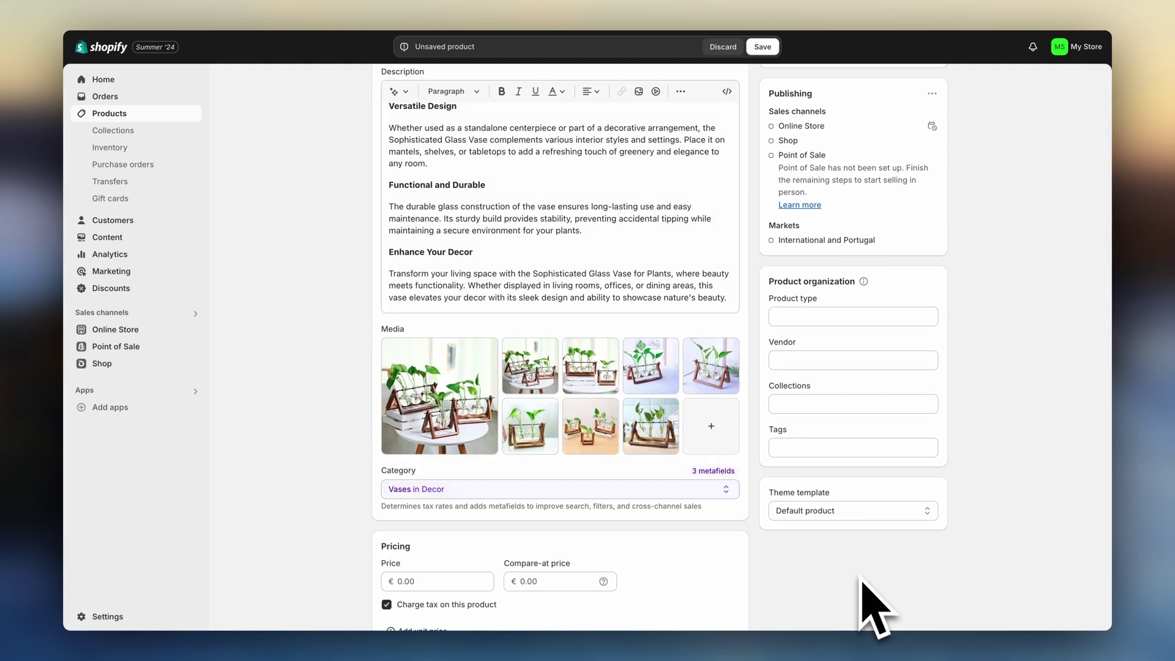
pyautogui.scroll(-5, 796, 490)
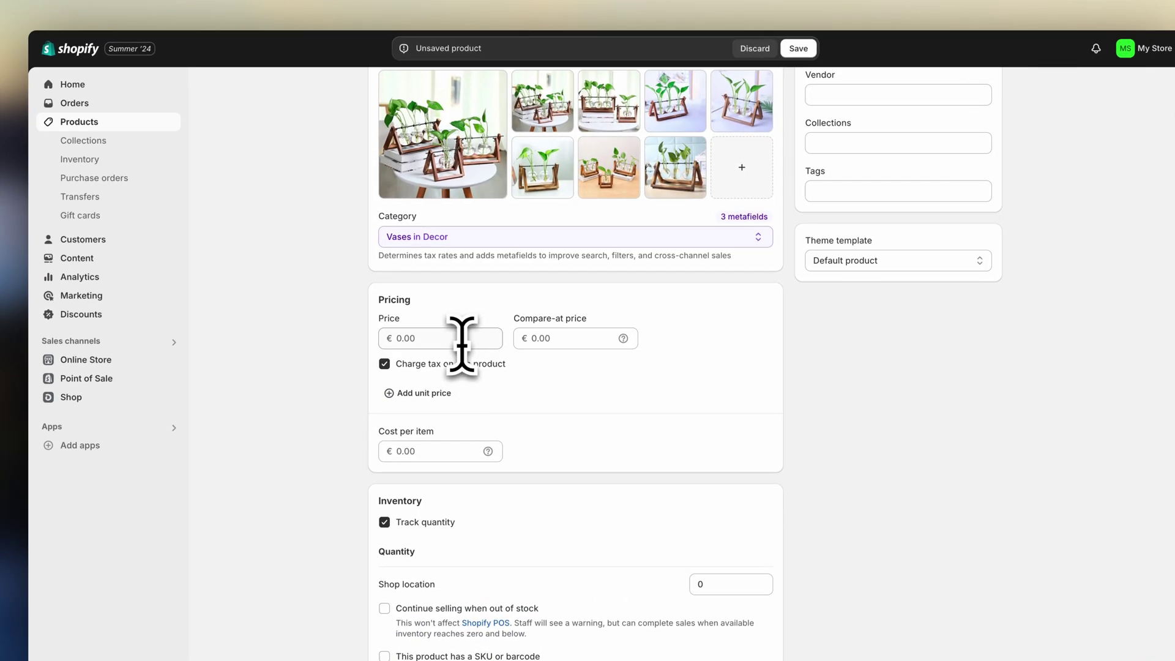
pyautogui.write('.58')
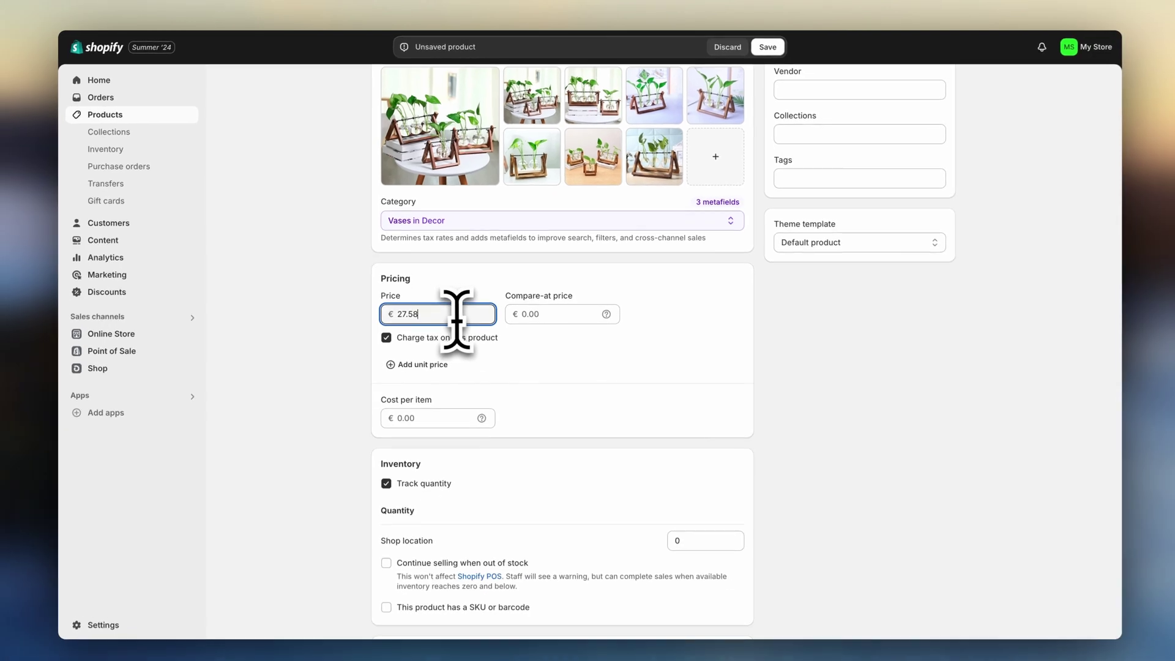
pyautogui.scroll(-1, 363, 376)
pyautogui.scroll(-7, 367, 346)
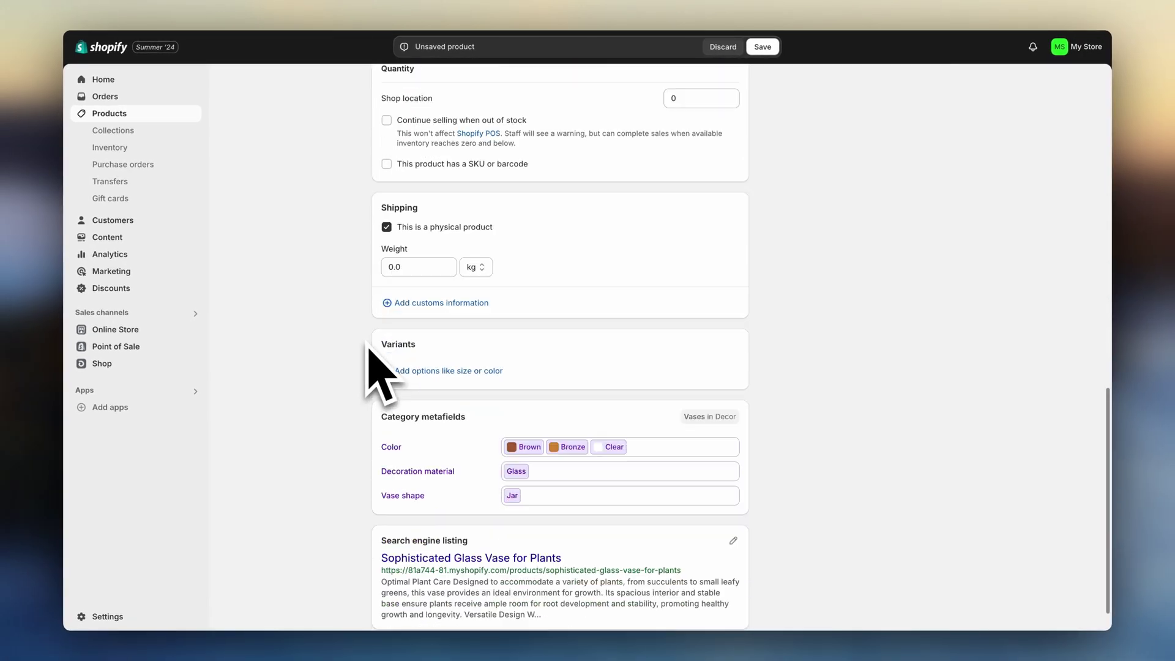
pyautogui.click(733, 497)
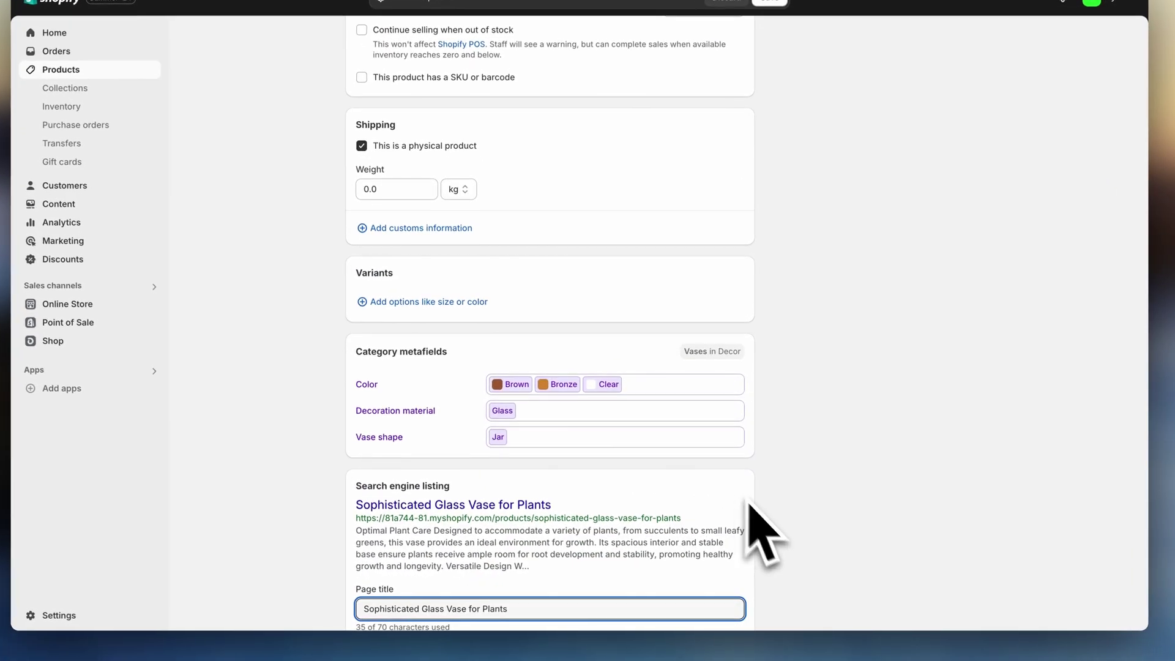
pyautogui.scroll(-3, 747, 520)
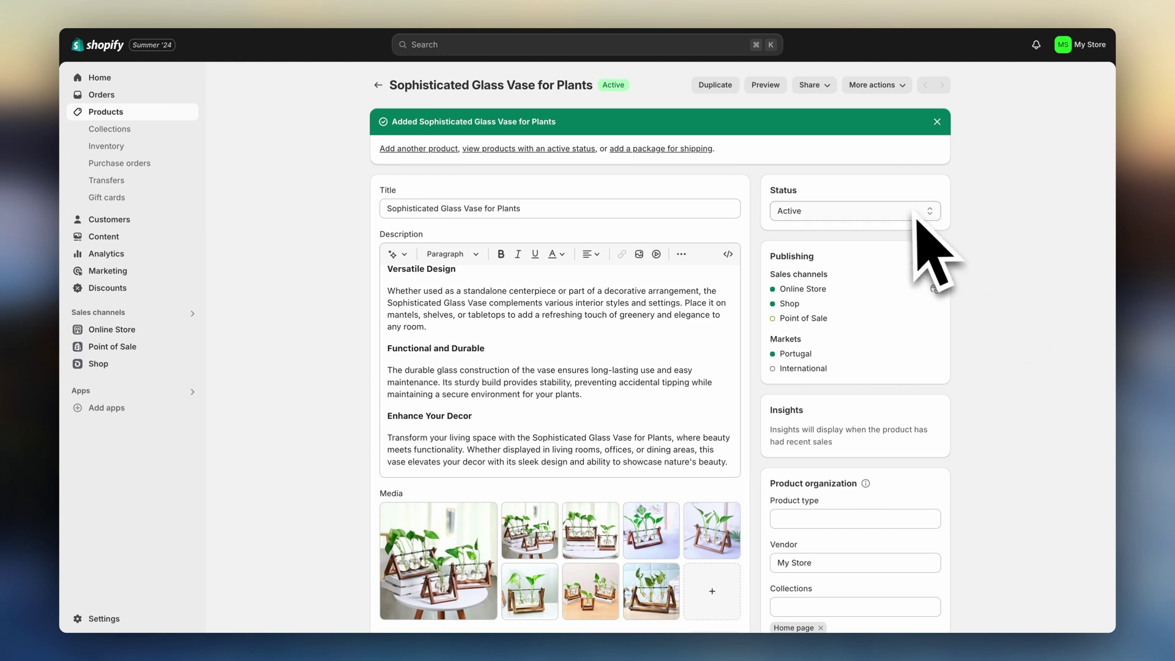
pyautogui.click(874, 211)
pyautogui.click(883, 215)
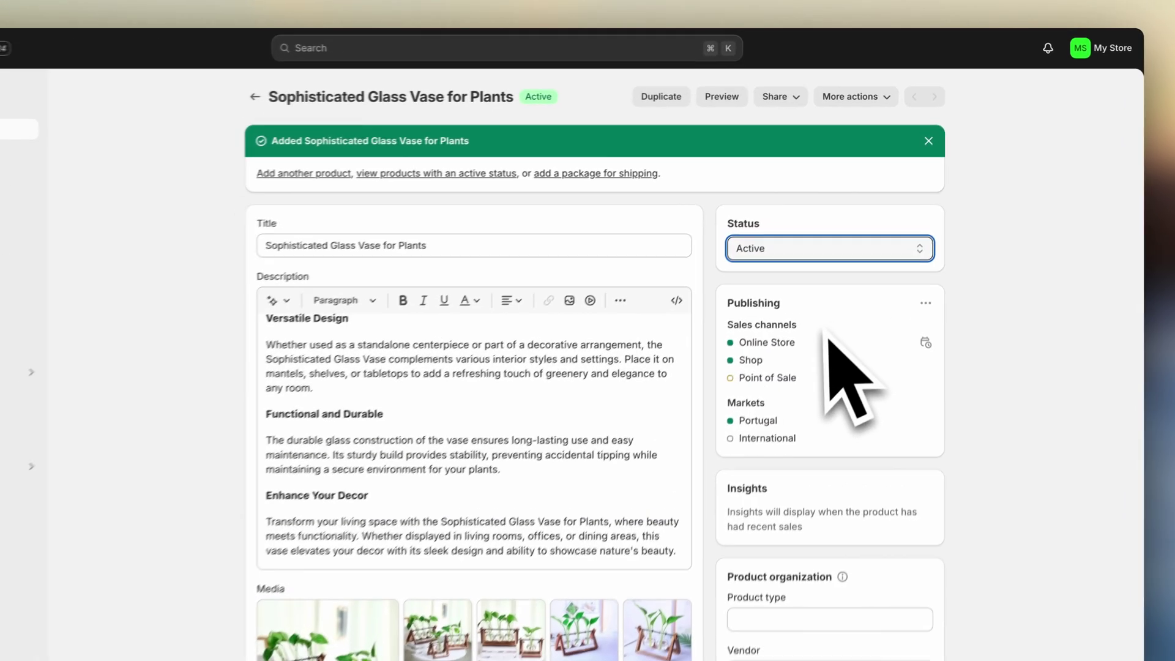
pyautogui.click(935, 256)
pyautogui.click(914, 336)
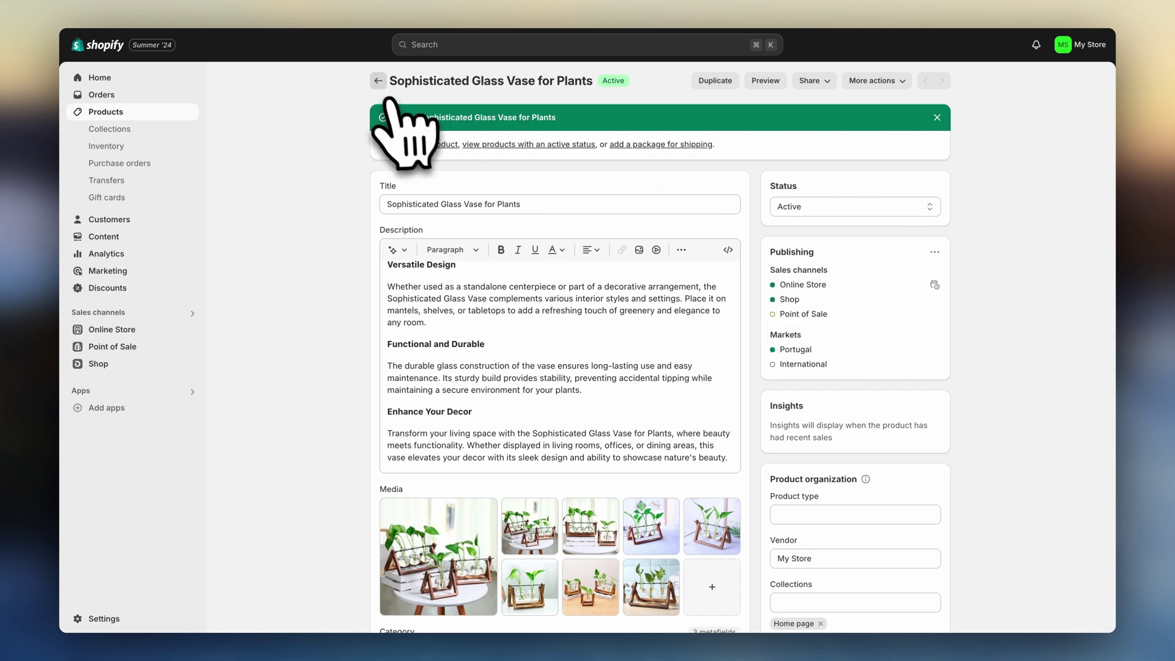
# - Return to the Products list and look over the catalogue including the new glass vase
pyautogui.click(378, 80)
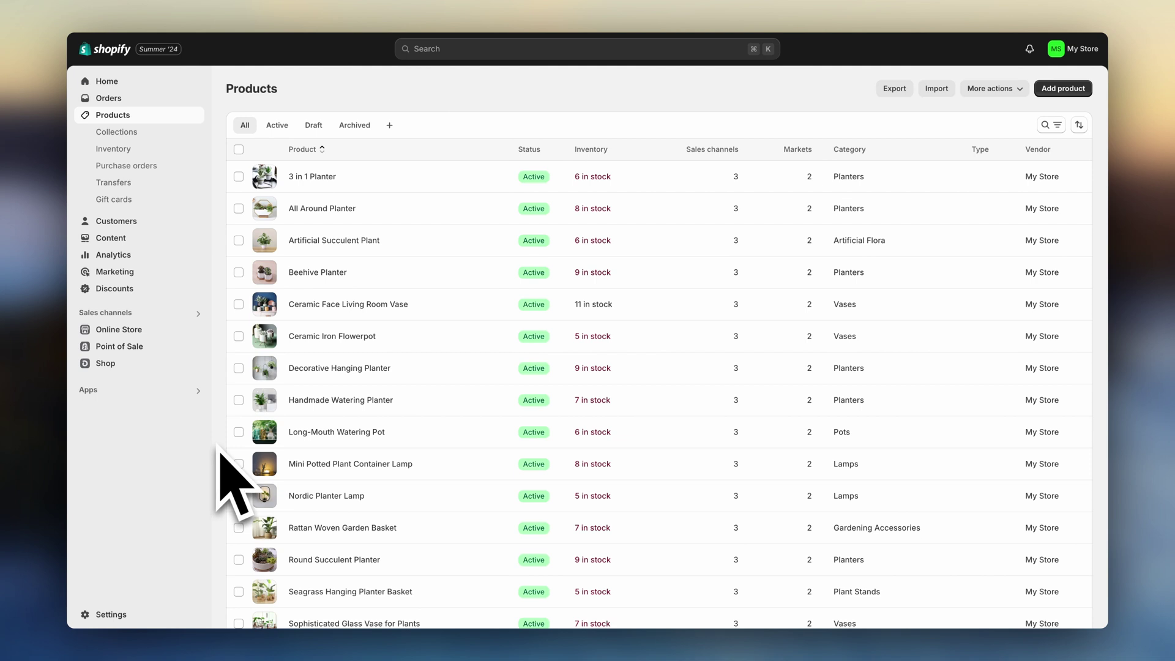
pyautogui.scroll(-2, 309, 457)
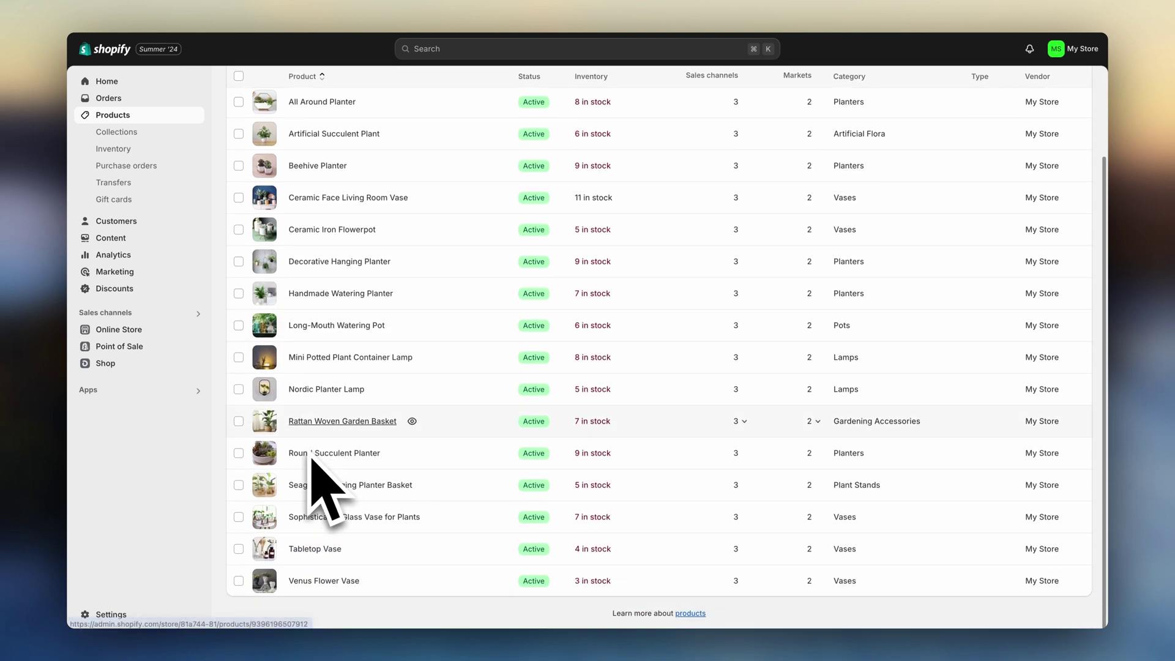
pyautogui.scroll(2, 311, 460)
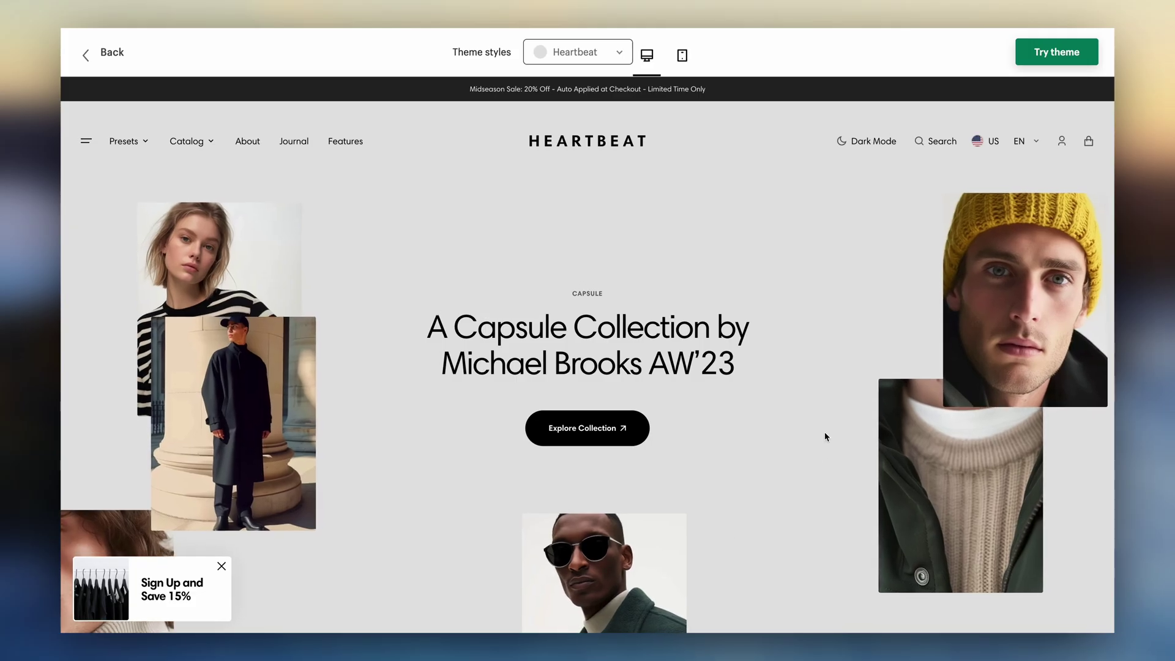
# - Scroll down through the Heartbeat theme preview to look over its sections
pyautogui.scroll(-3, 826, 440)
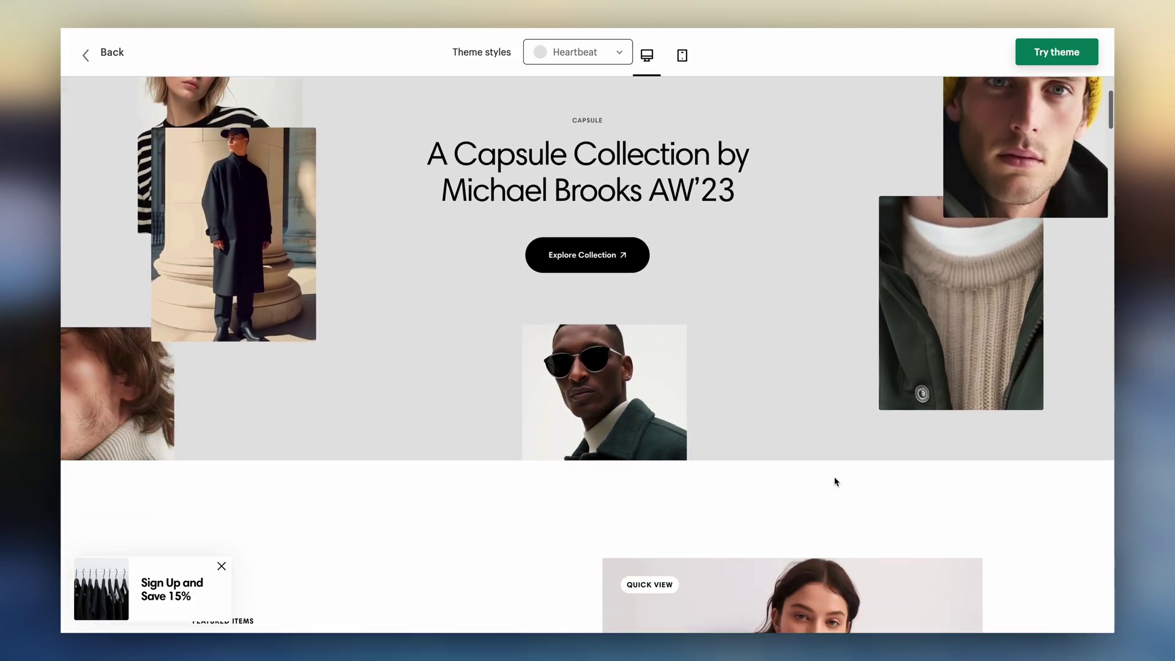
pyautogui.scroll(-8, 835, 482)
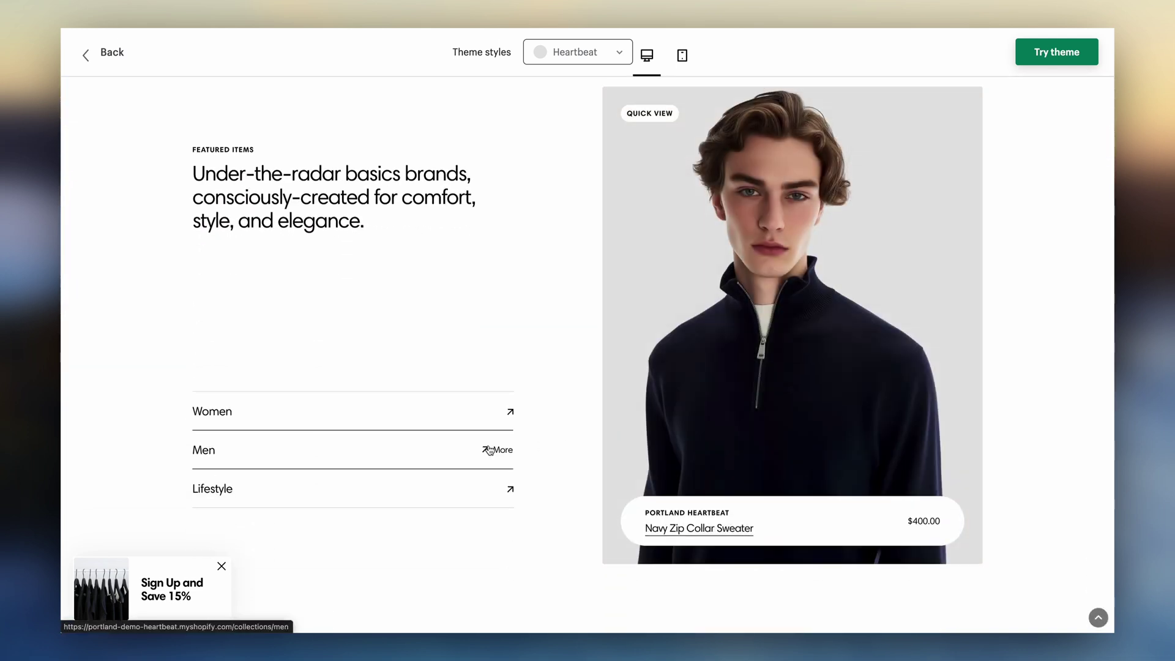
pyautogui.scroll(-8, 489, 489)
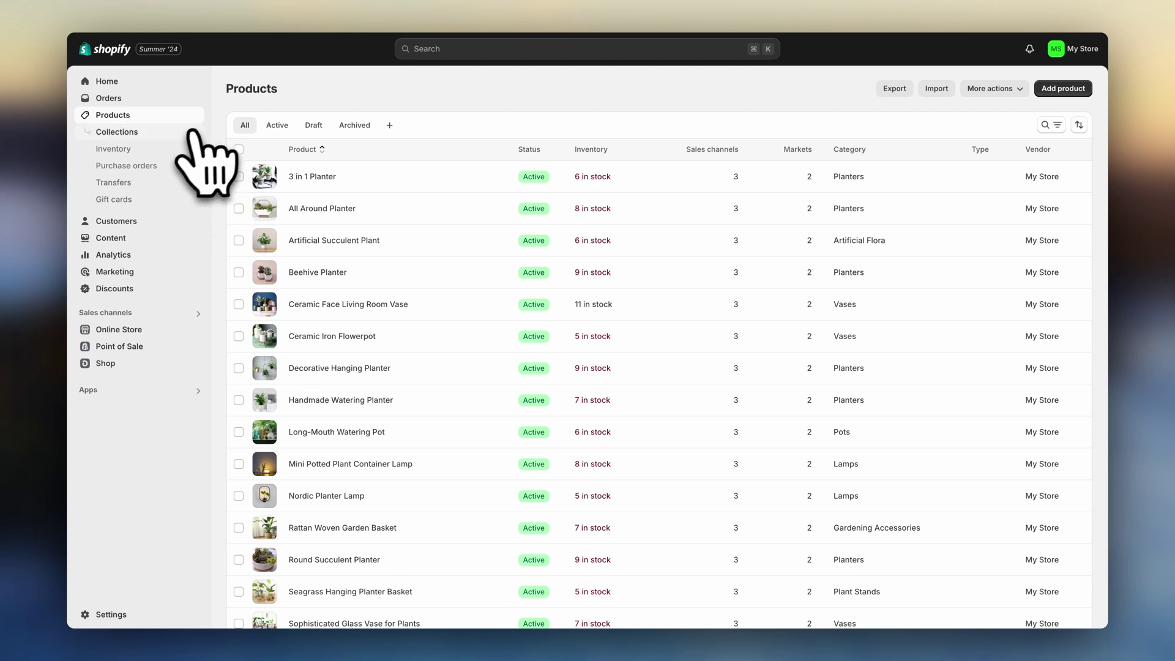
# - Create a new collection titled 'Succulent Planters' and begin editing its search engine listing
pyautogui.click(192, 132)
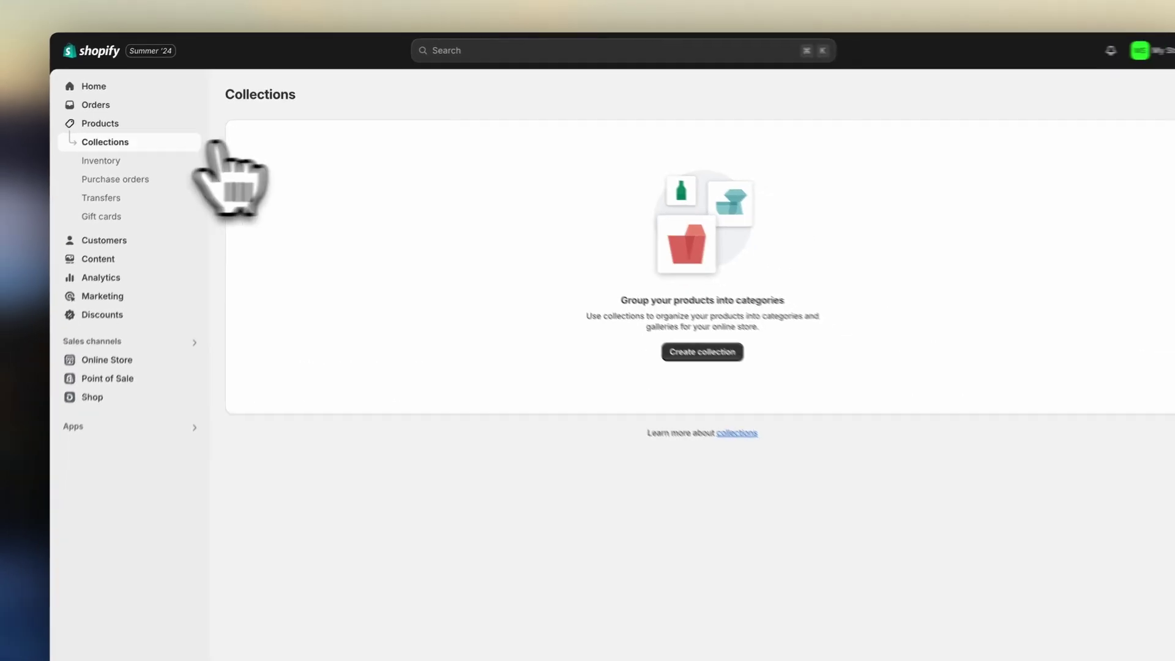
pyautogui.click(685, 352)
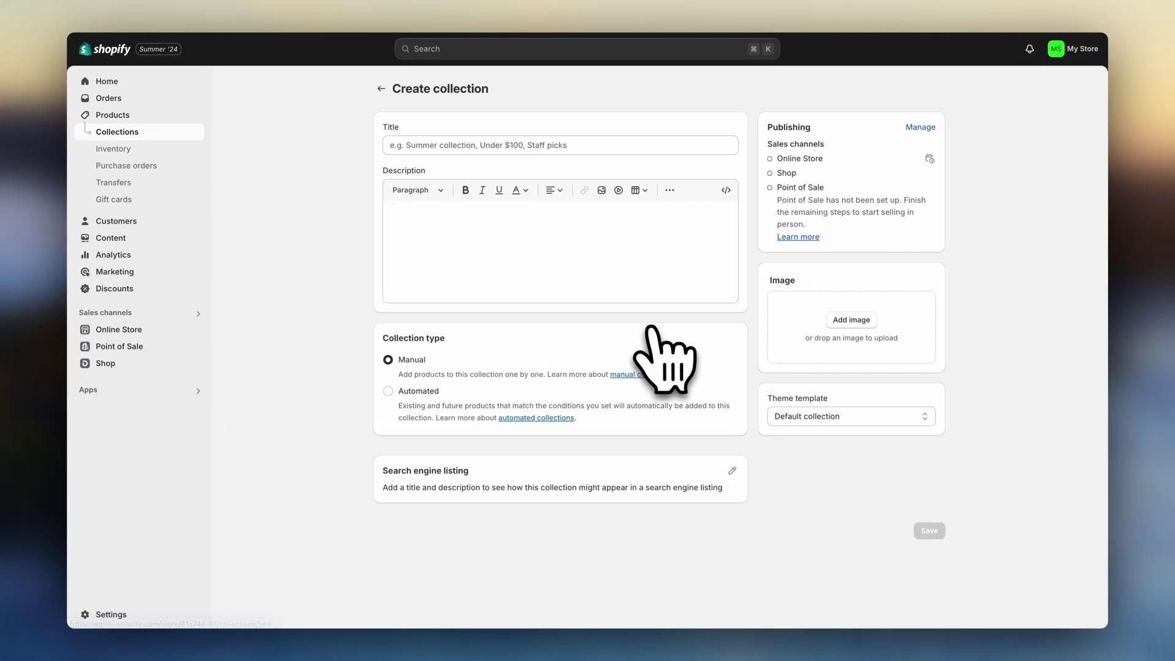
pyautogui.click(470, 146)
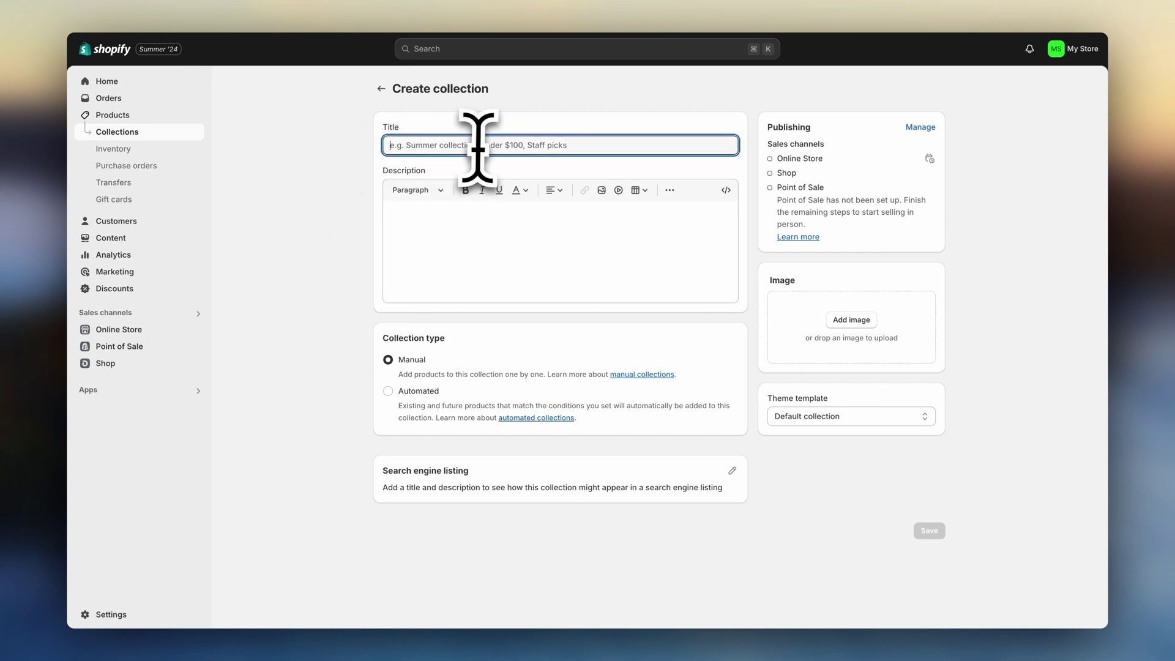
pyautogui.write('Succulent Planters')
pyautogui.click(355, 183)
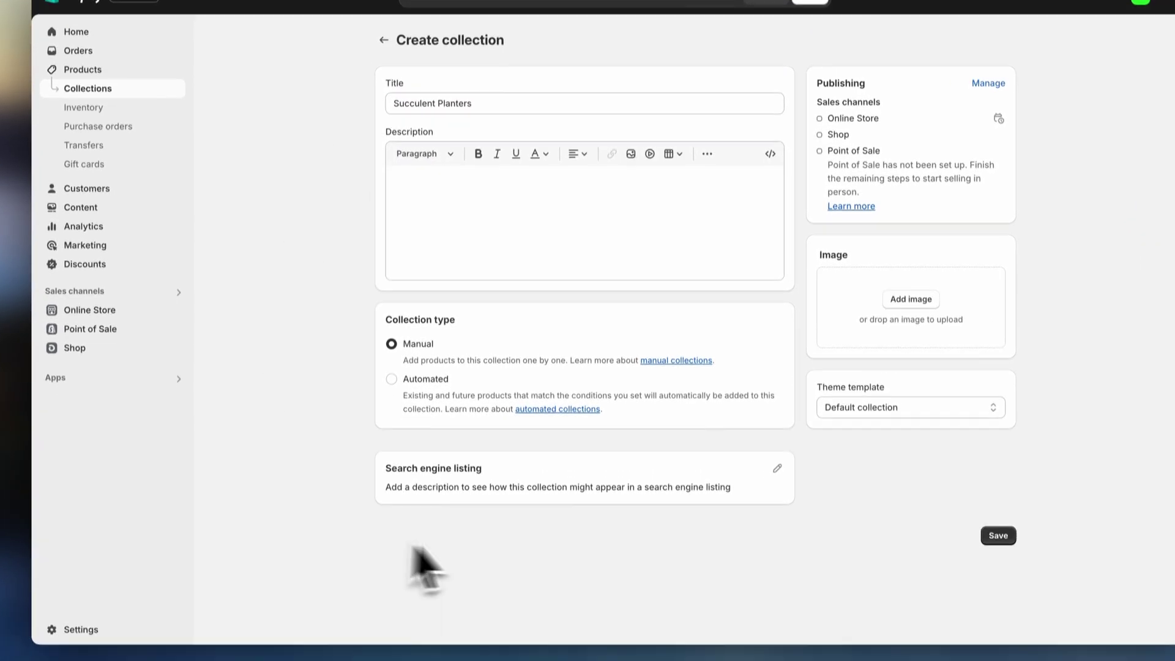
pyautogui.click(778, 469)
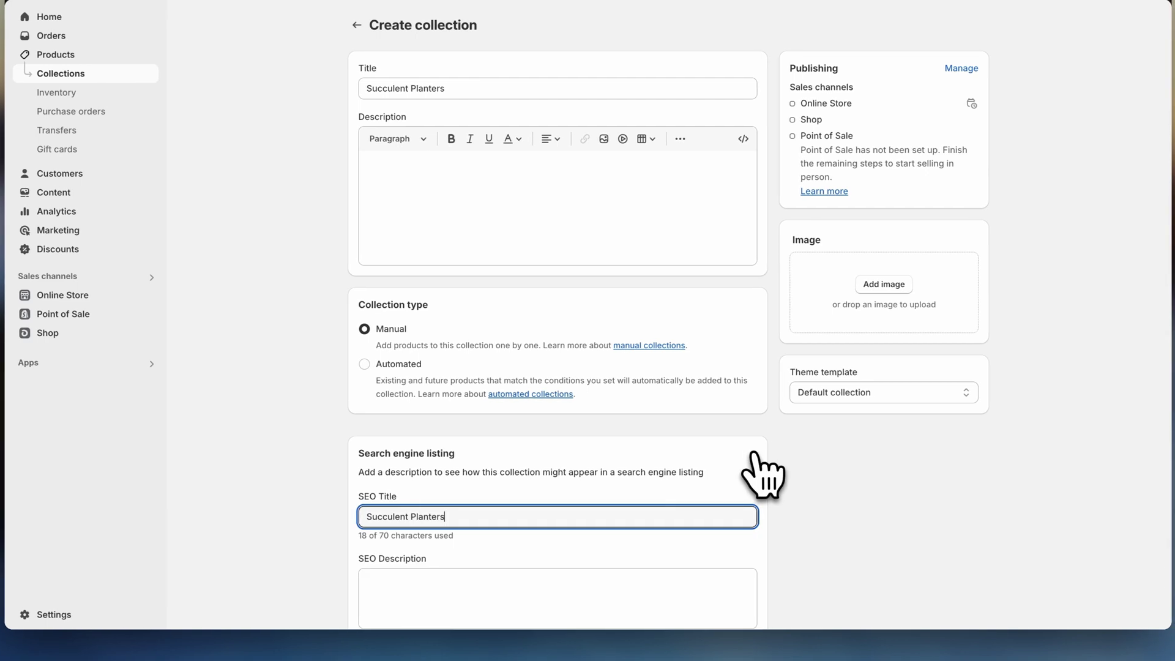
pyautogui.scroll(-2, 762, 474)
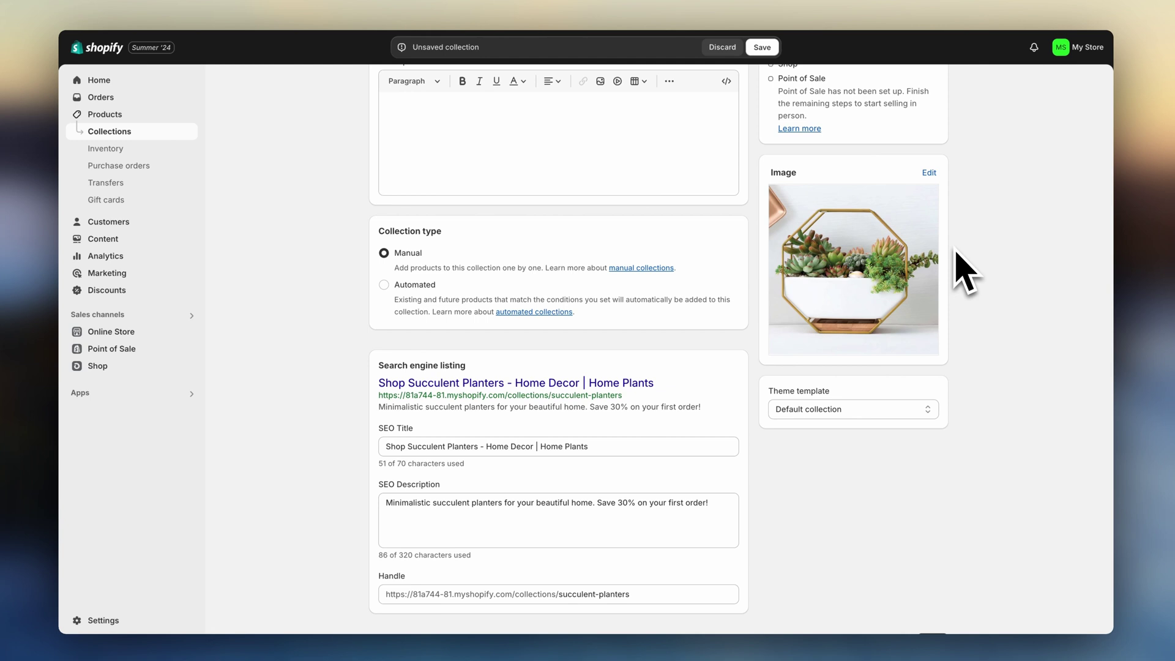
# - Save the Succulent Planters collection and add the chosen planter products to it
pyautogui.click(765, 48)
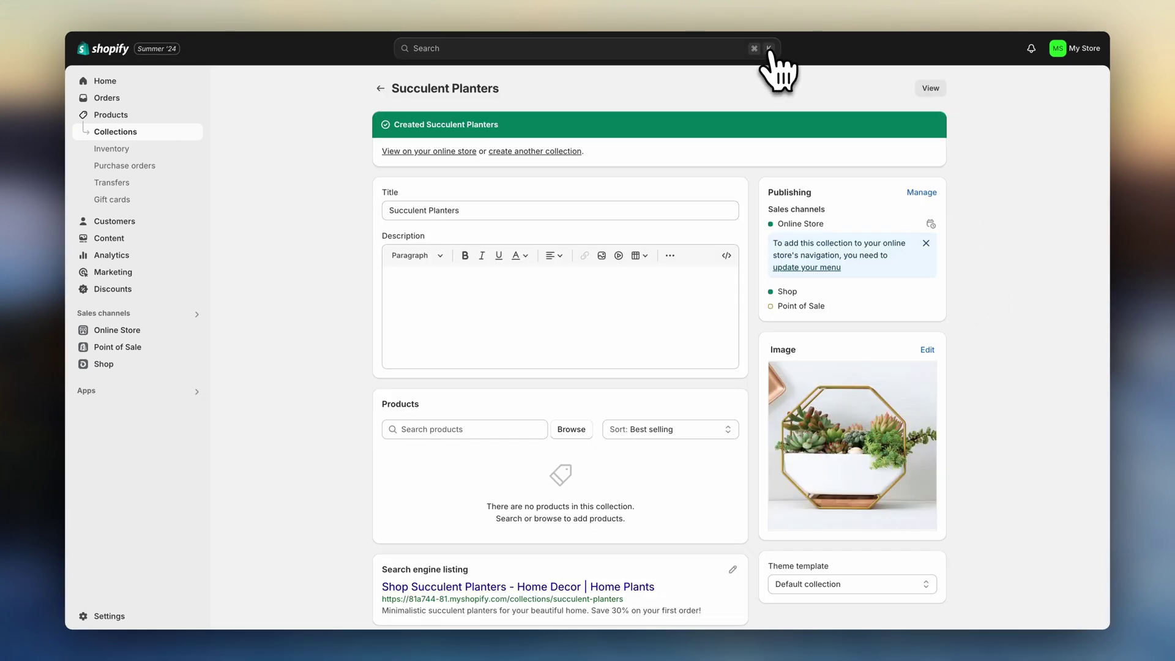
pyautogui.click(586, 429)
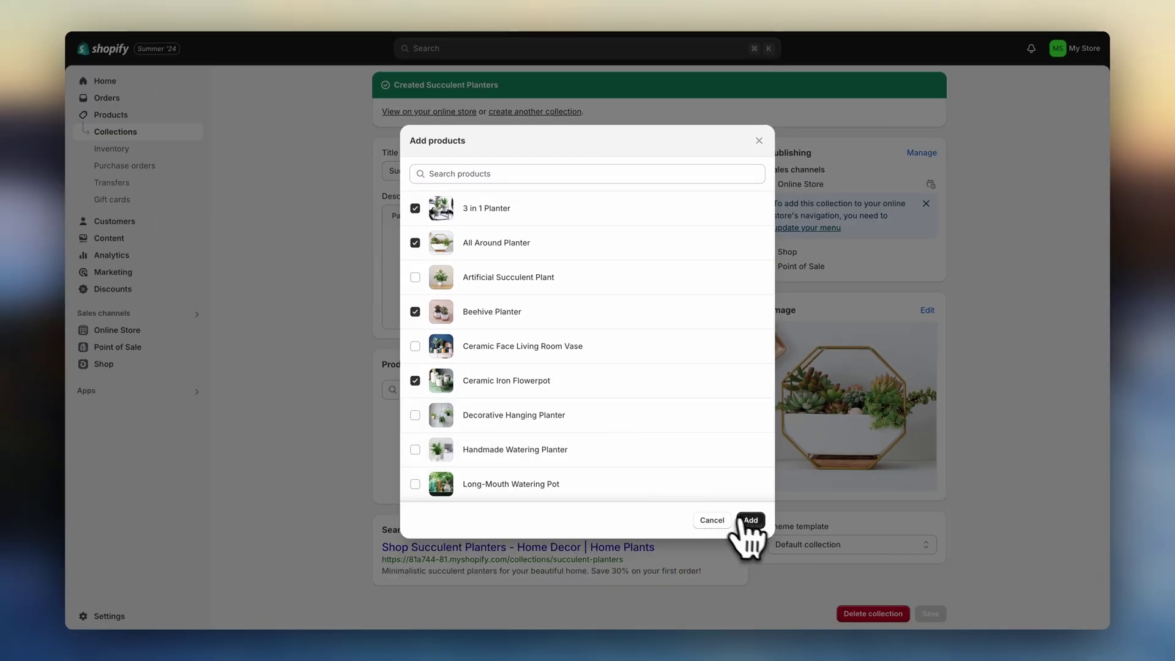
pyautogui.click(747, 520)
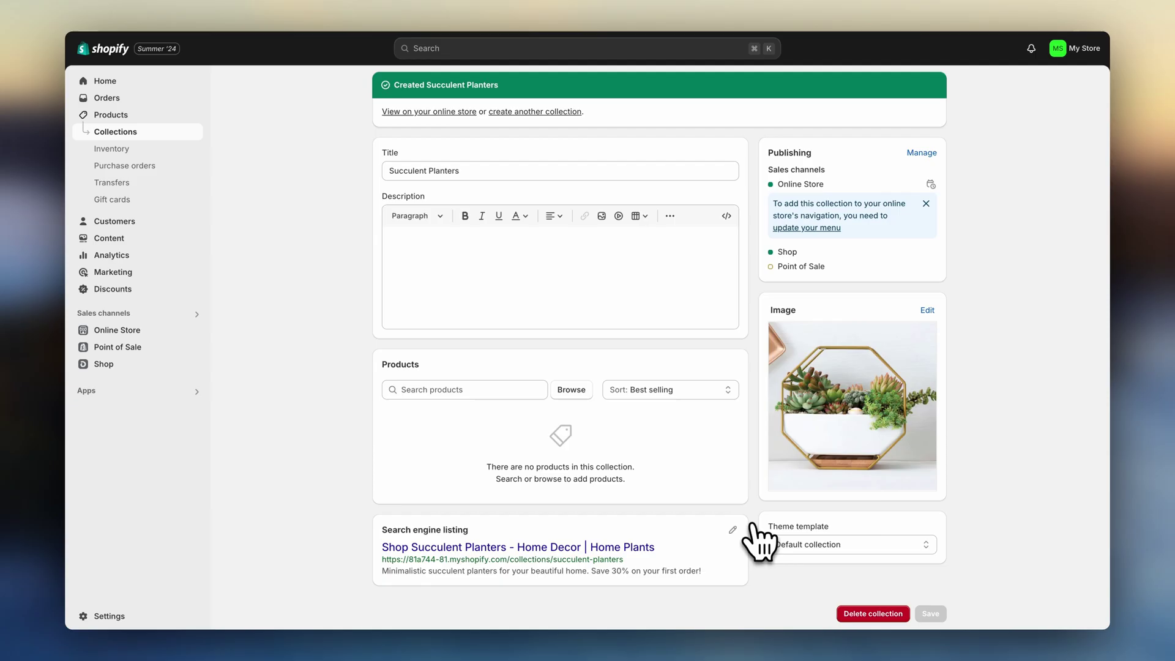
# - Sort the collection's products manually and try dragging All Around Planter to reorder it
pyautogui.scroll(-3, 758, 405)
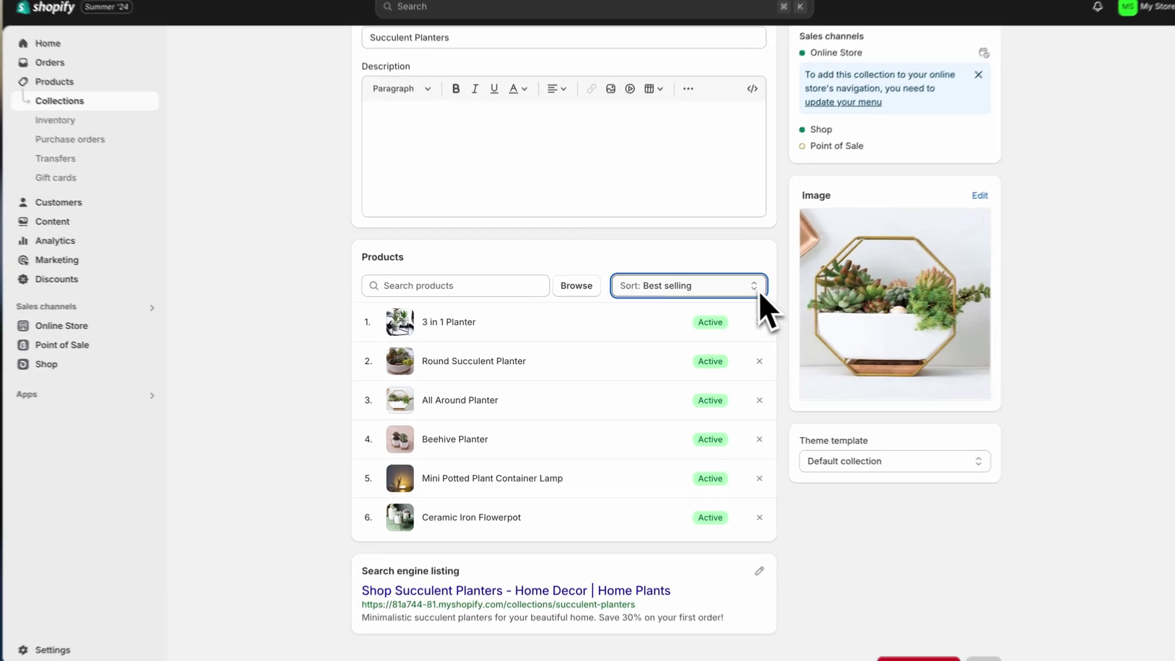
pyautogui.click(729, 298)
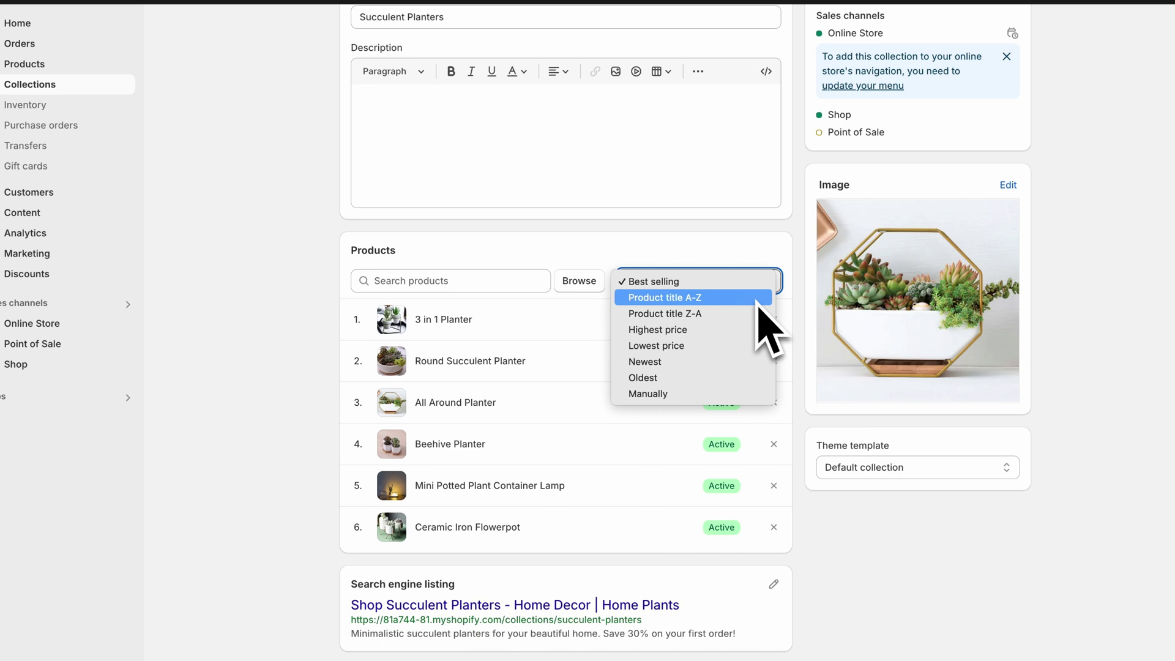
pyautogui.click(761, 396)
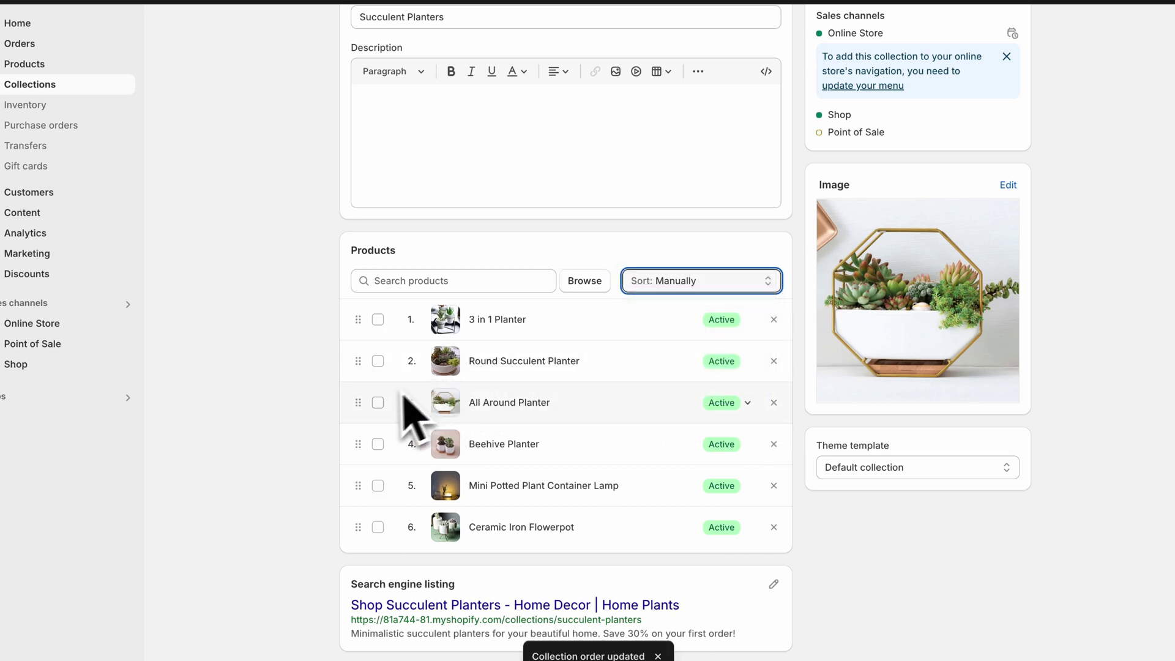
pyautogui.moveTo(360, 407); pyautogui.dragTo(355, 396)
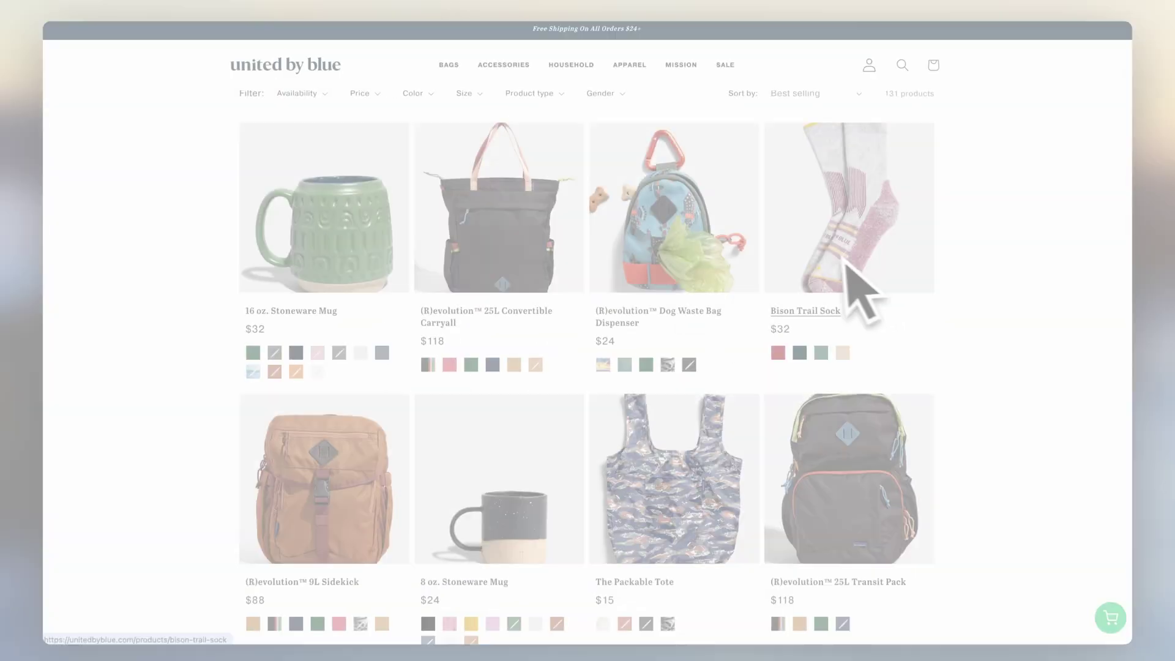
# - Browse the United by Blue product grid, then return to the Collections list
pyautogui.scroll(-5, 720, 303)
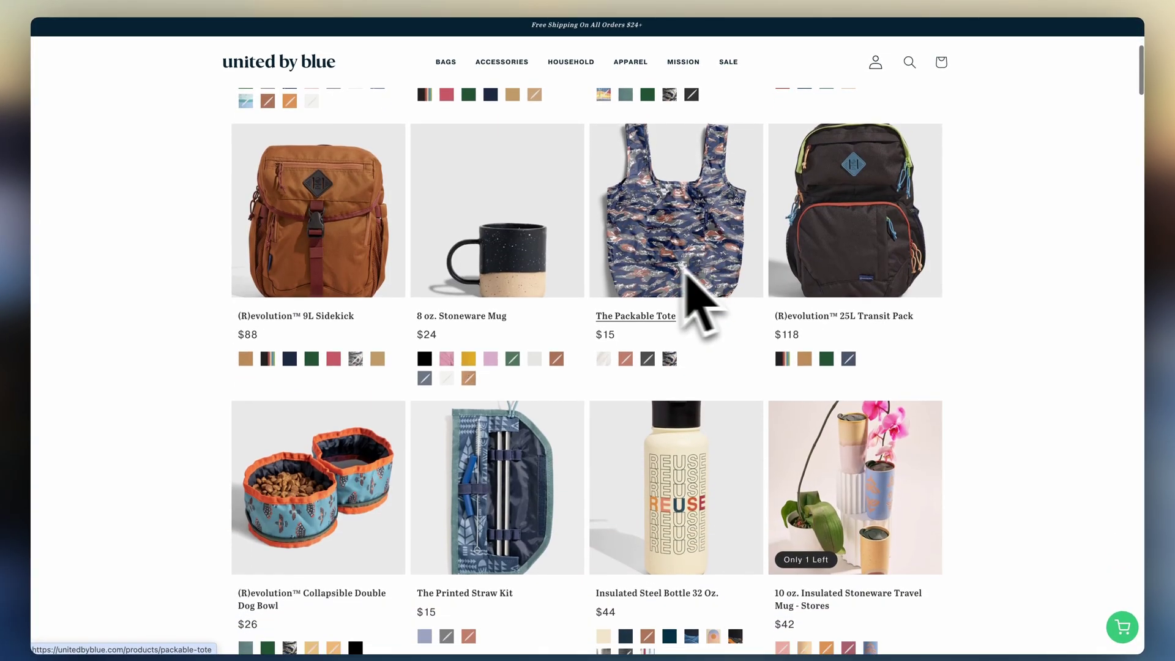
pyautogui.scroll(-4, 550, 276)
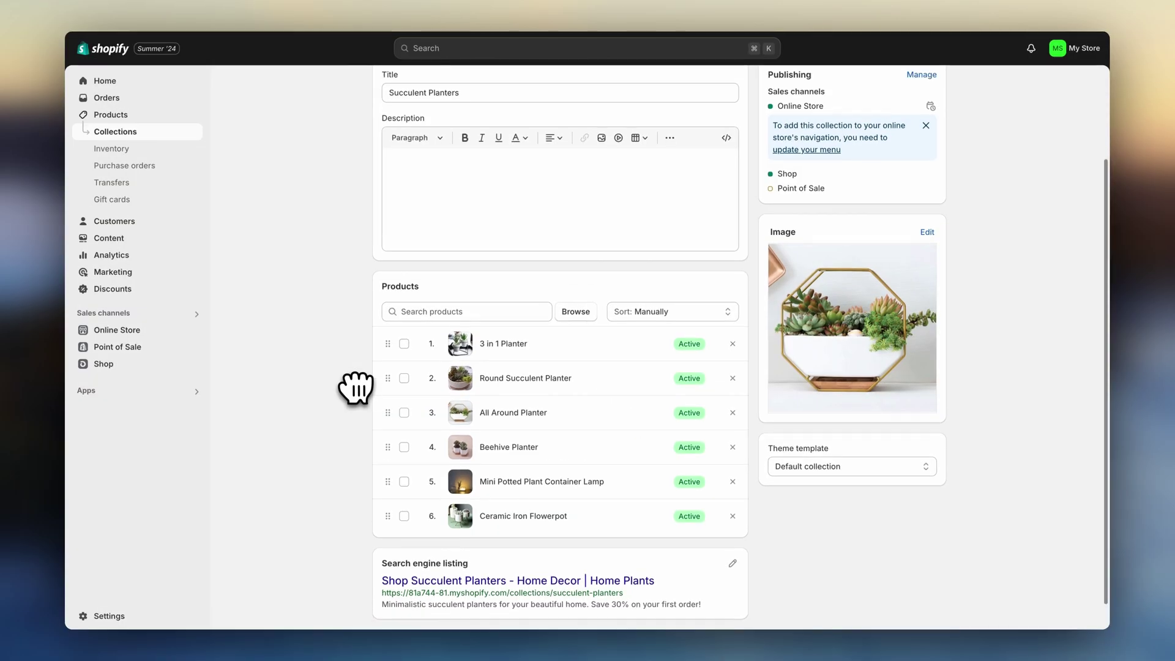
pyautogui.scroll(2, 355, 387)
pyautogui.click(380, 89)
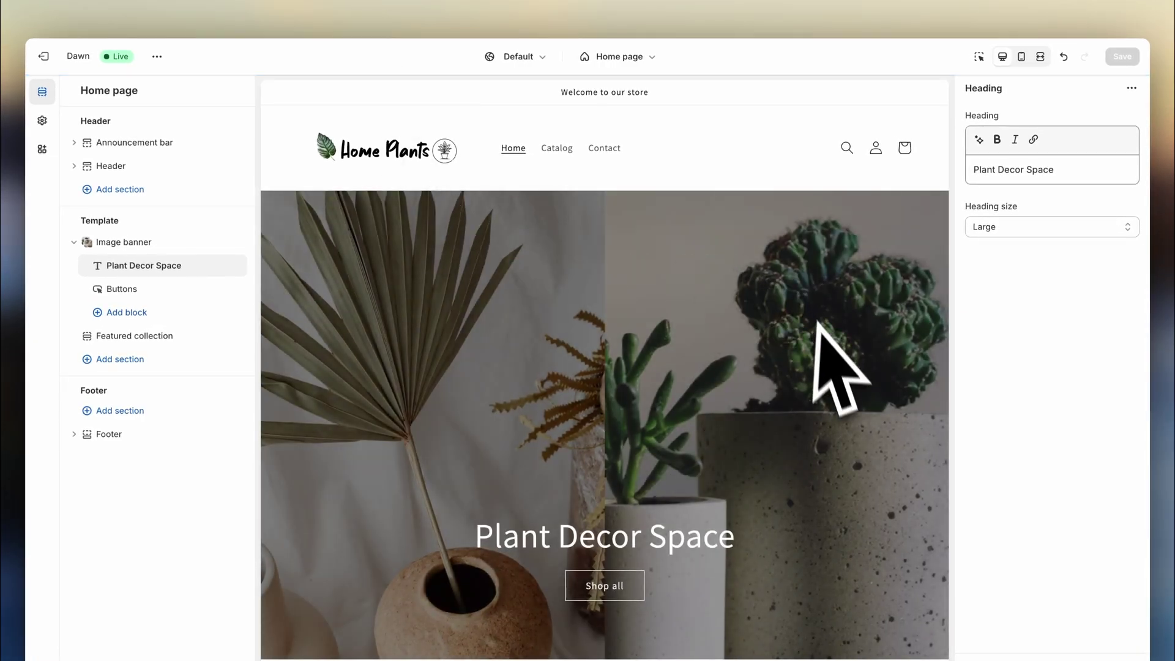
# - Delete the Featured collection section from the Dawn home page template
pyautogui.scroll(-8, 820, 360)
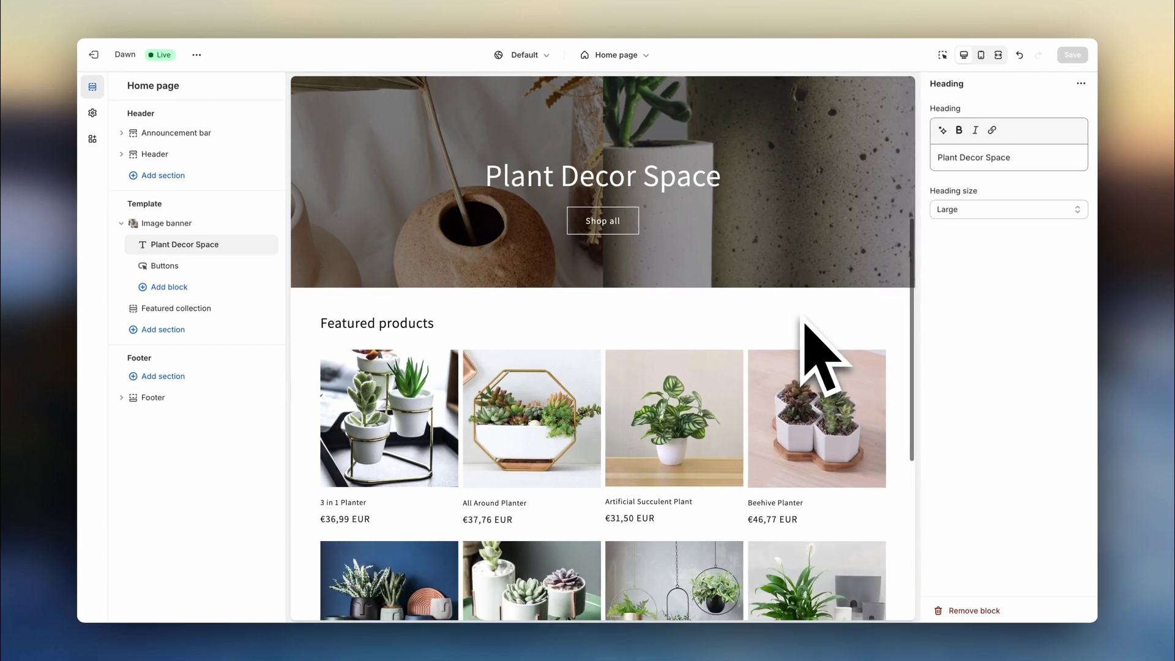
pyautogui.scroll(-3, 817, 349)
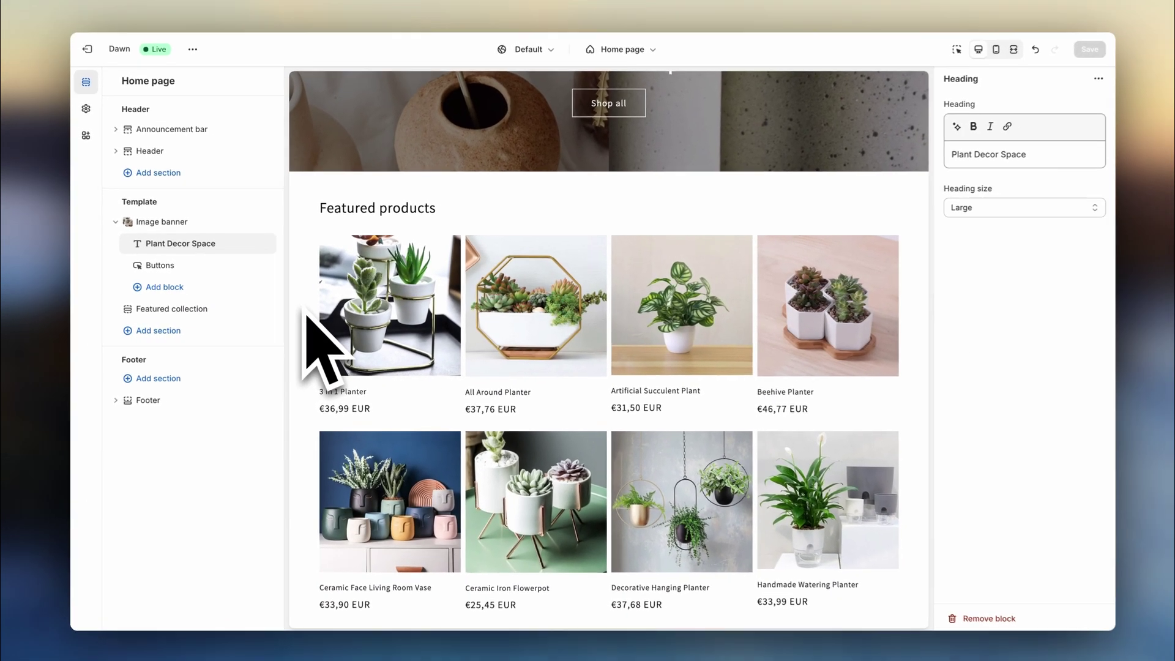
pyautogui.click(245, 312)
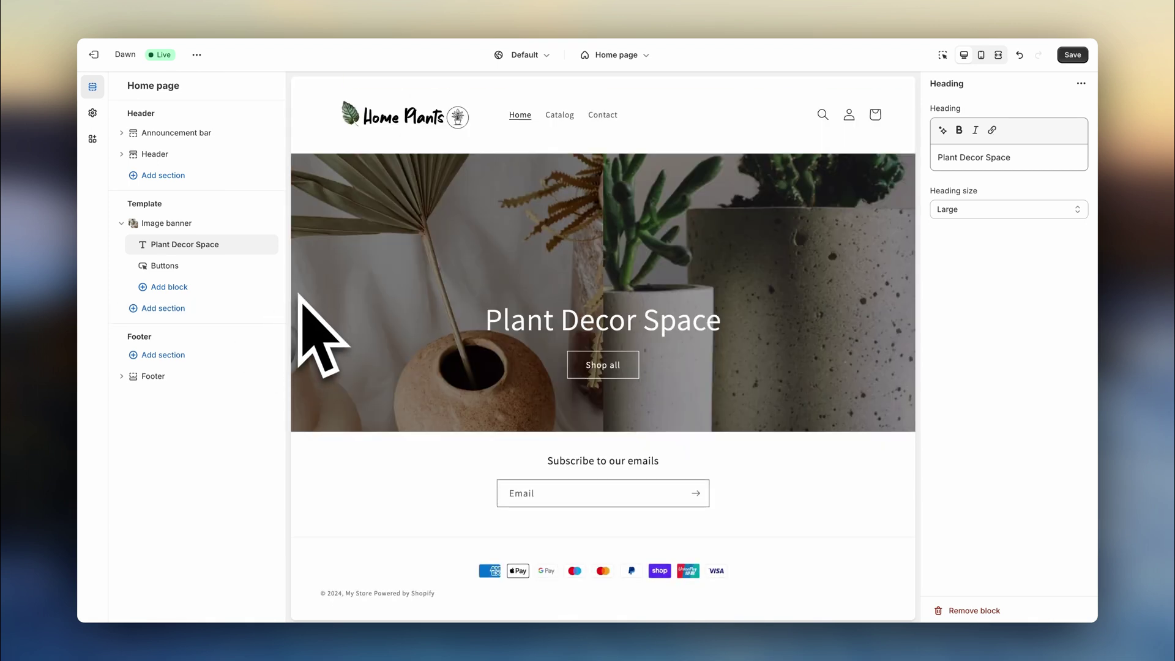
pyautogui.click(278, 309)
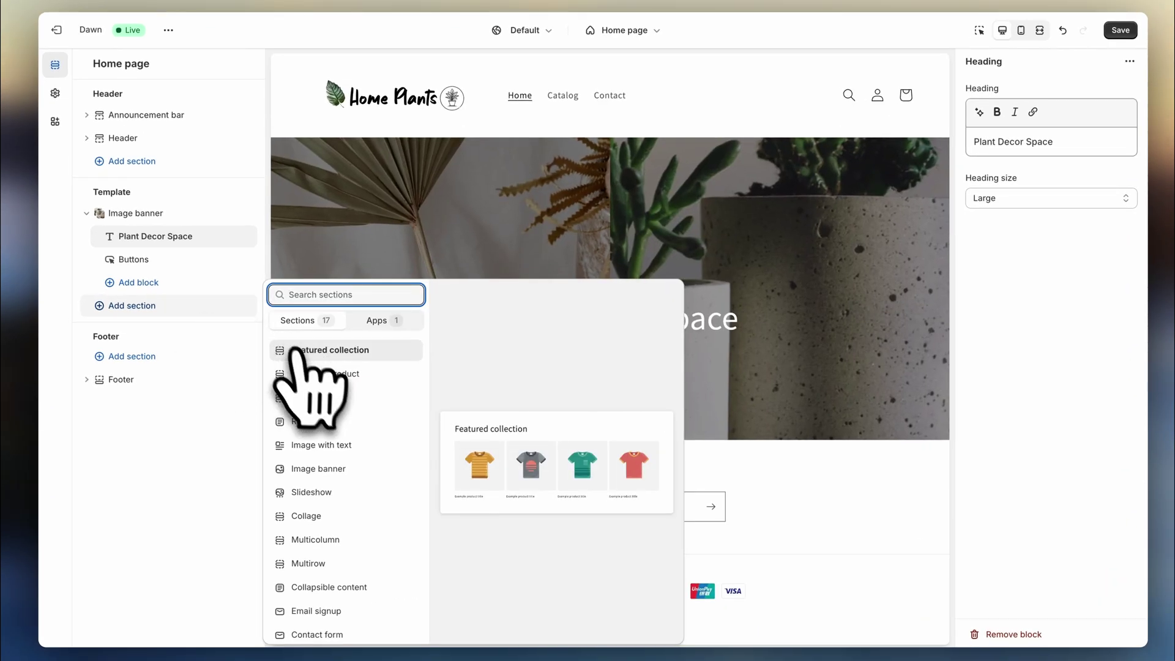
# - Add a Featured collection section linked to the Succulent Planters collection
pyautogui.click(325, 355)
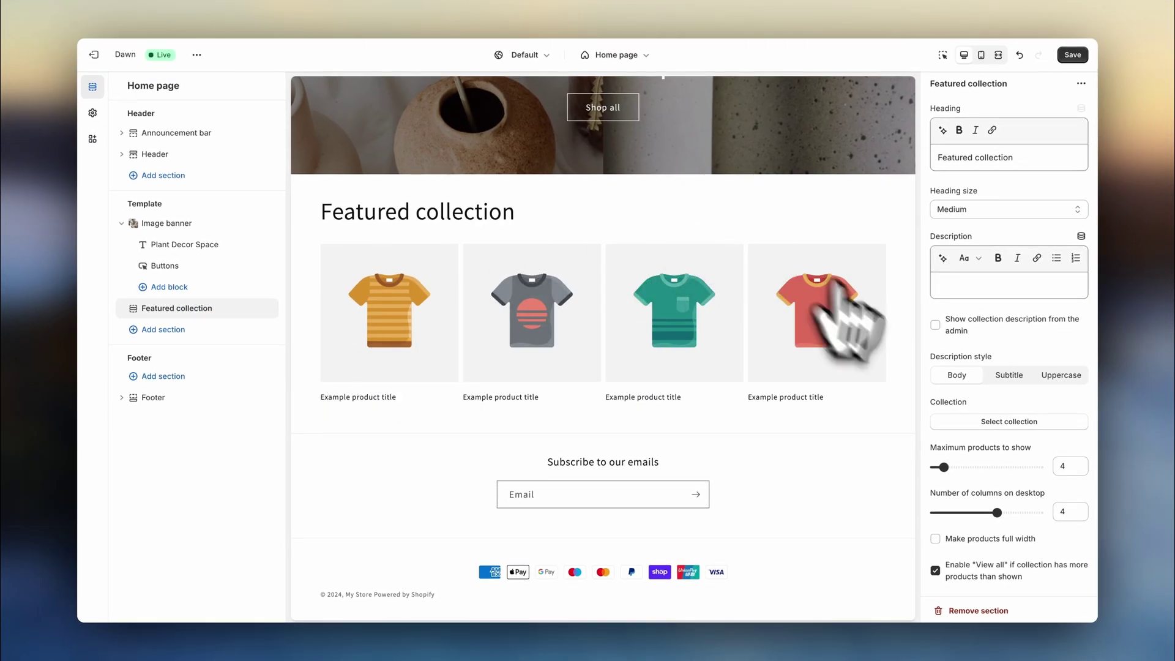
pyautogui.scroll(-2, 982, 411)
pyautogui.click(1009, 313)
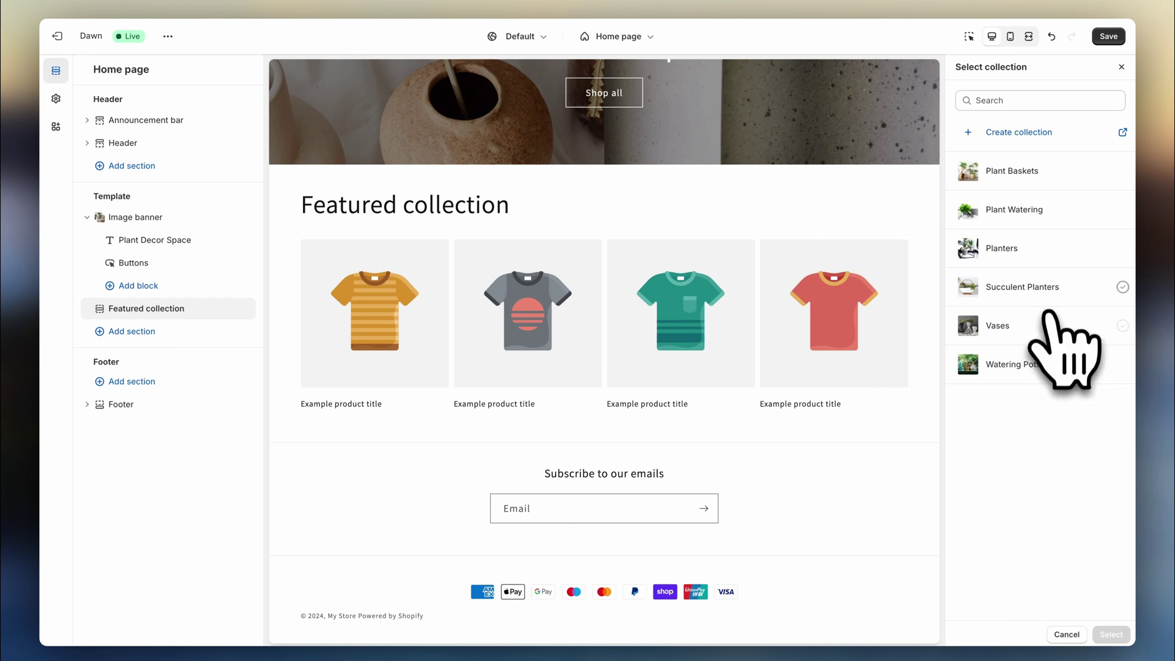
pyautogui.click(1041, 287)
pyautogui.click(1111, 635)
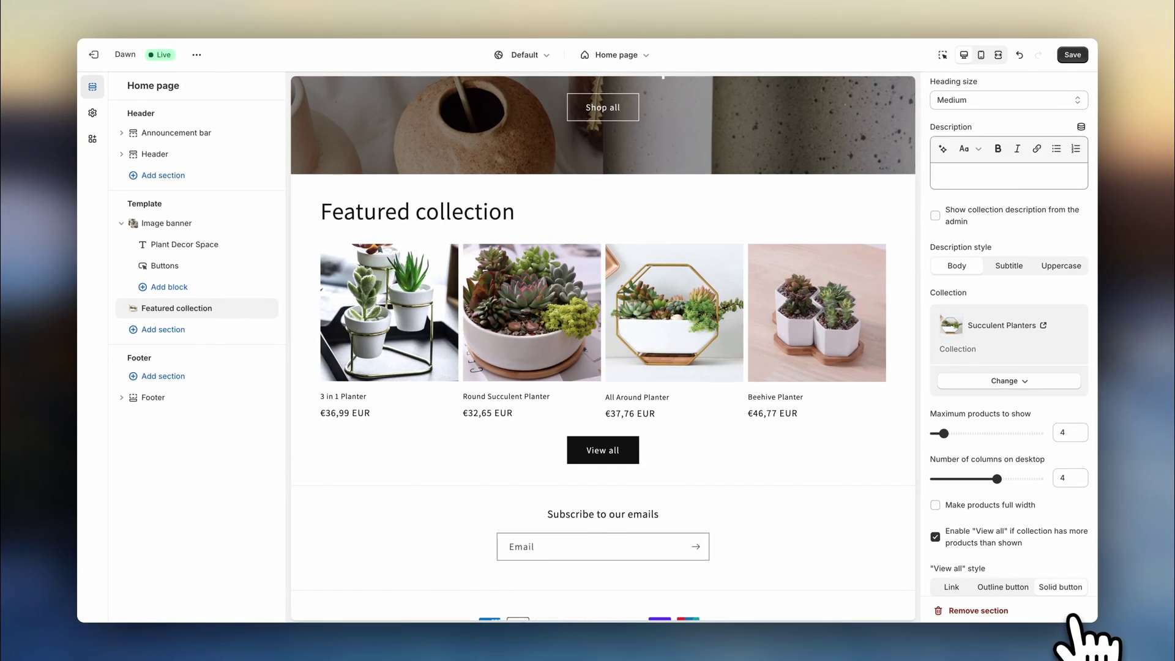
# - Clear the section heading, show up to 12 products, and enable the desktop carousel
pyautogui.scroll(2, 1018, 260)
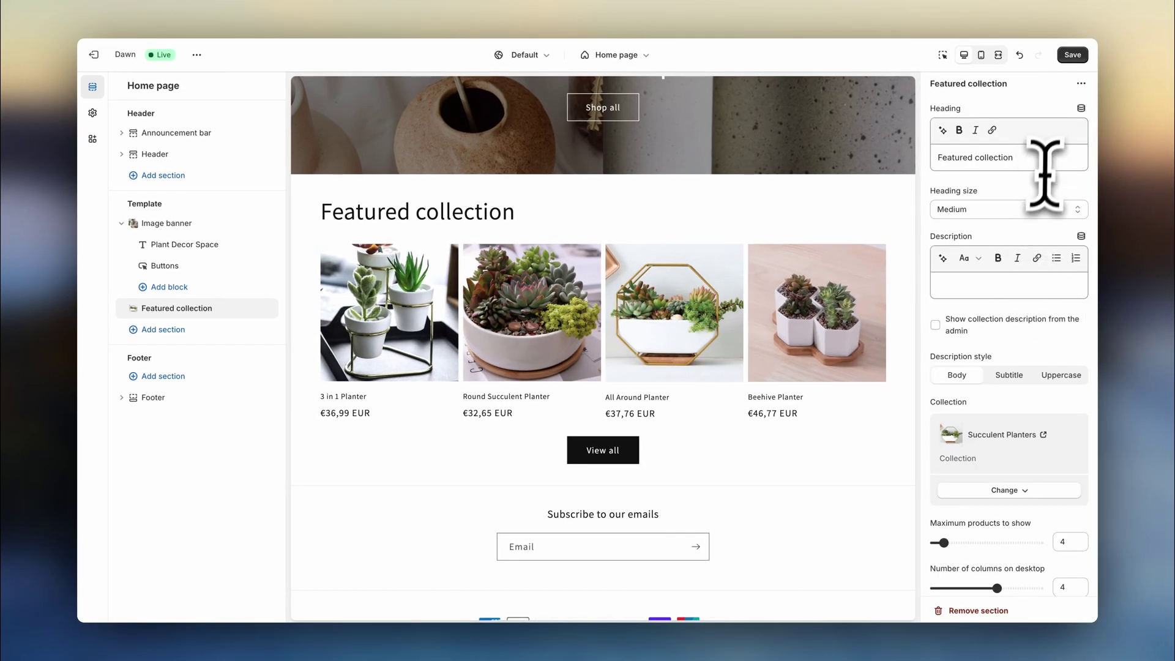
pyautogui.moveTo(1044, 160); pyautogui.dragTo(917, 173)
pyautogui.press('BackSpace')
pyautogui.scroll(-3, 959, 181)
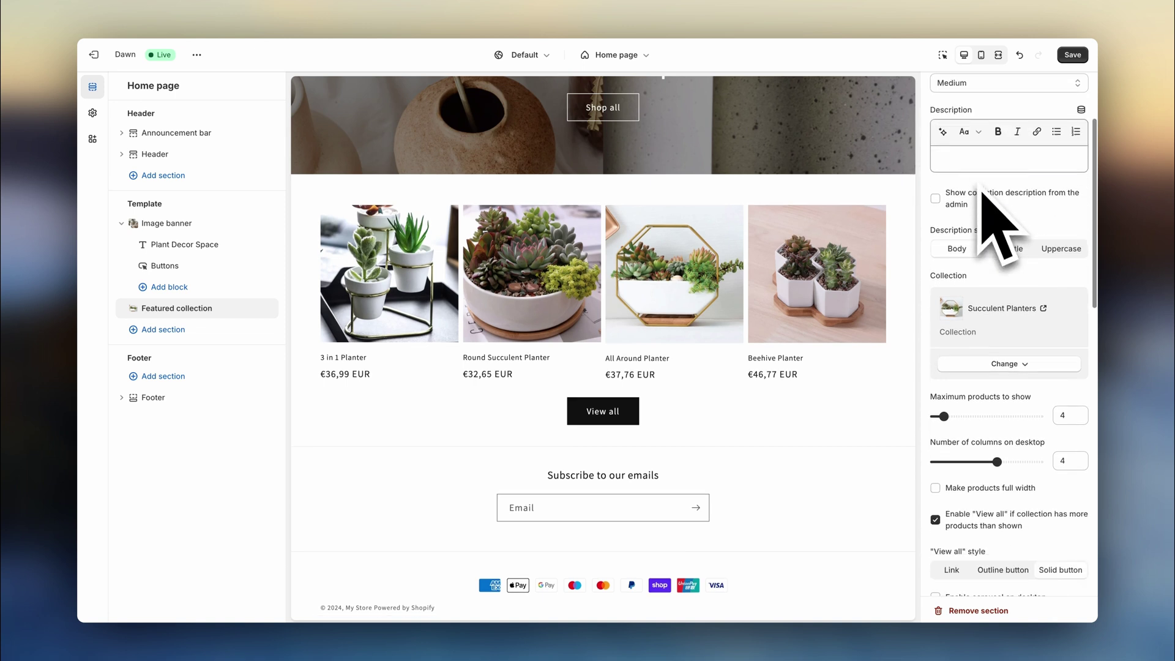
pyautogui.moveTo(943, 401); pyautogui.dragTo(979, 401)
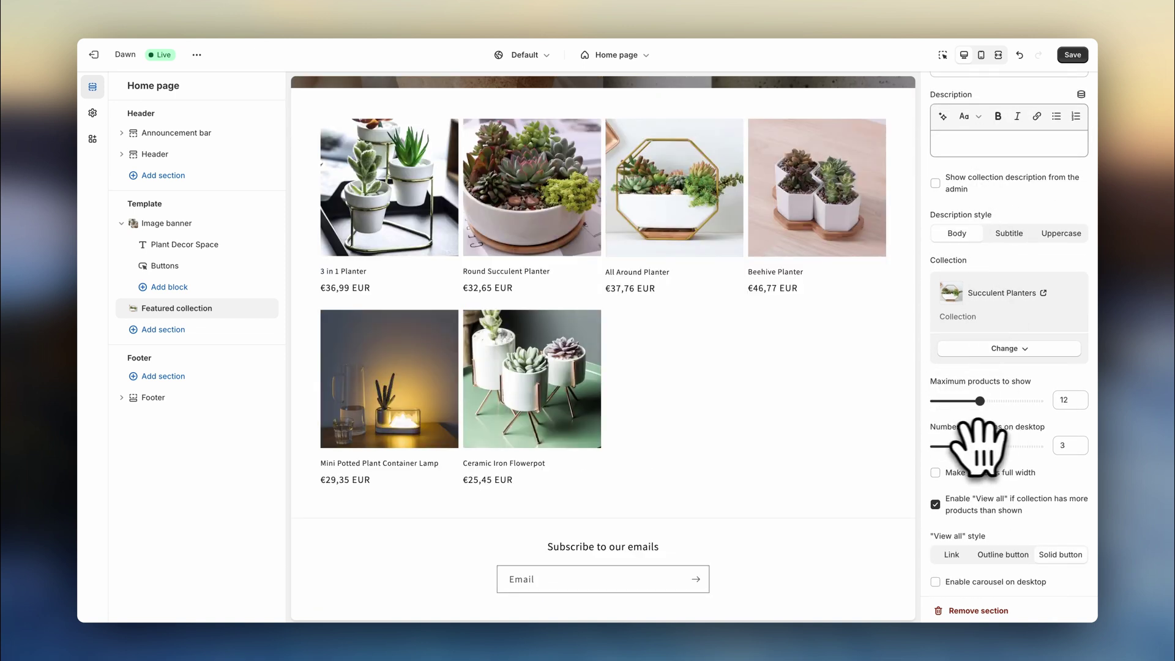
pyautogui.scroll(-2, 995, 429)
pyautogui.click(998, 482)
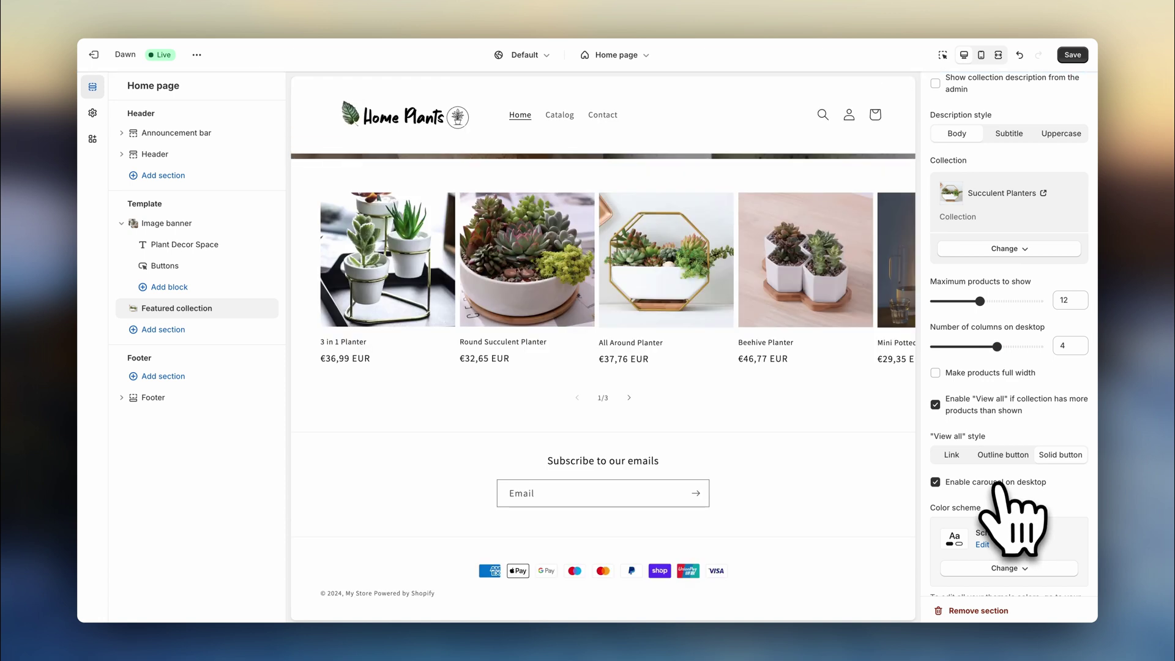
# - Page the carousel forward and back to preview the featured products
pyautogui.click(630, 477)
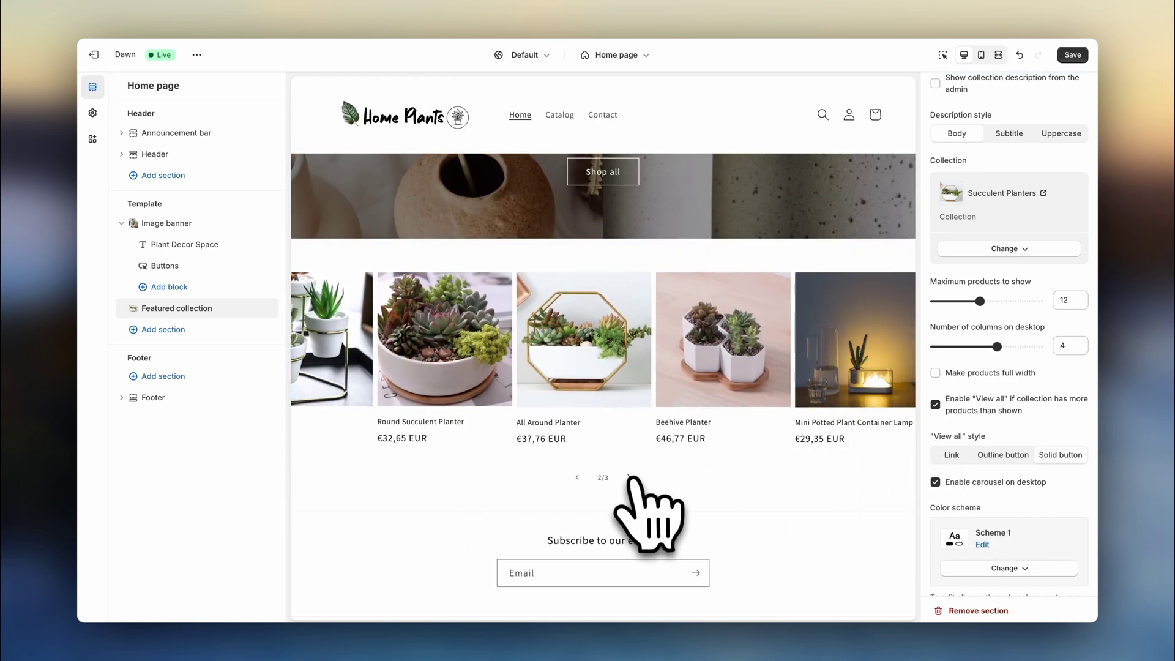
pyautogui.click(629, 478)
pyautogui.click(577, 477)
pyautogui.click(577, 477)
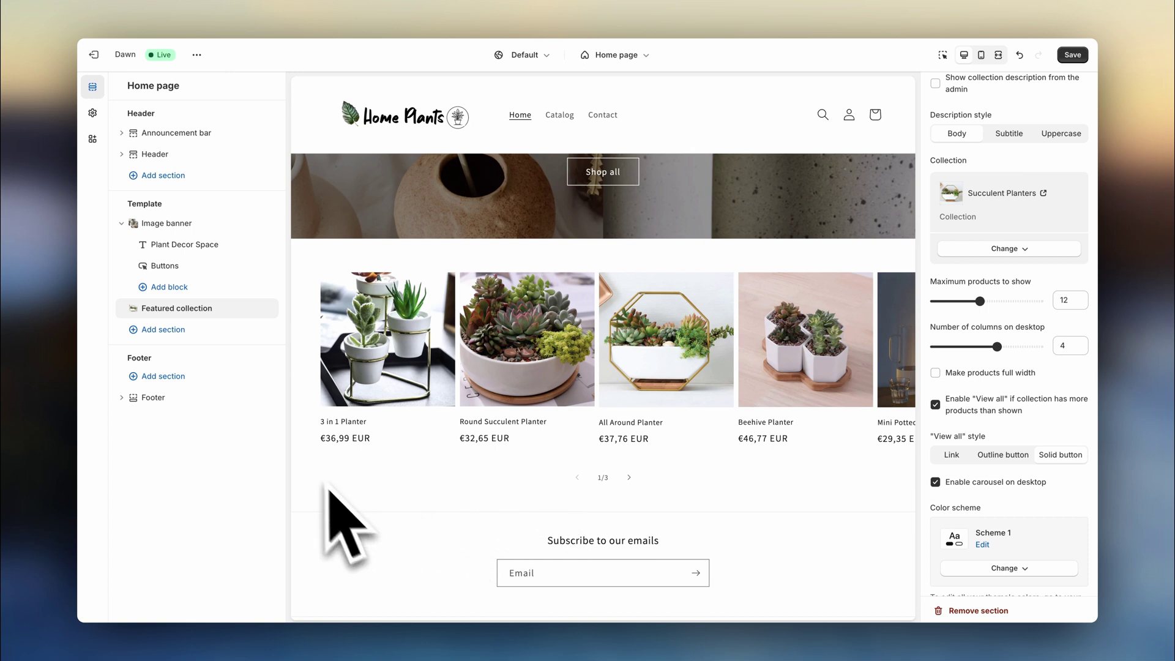
# - Add a Collection list section with four collections per row and colour Scheme 2
pyautogui.click(251, 330)
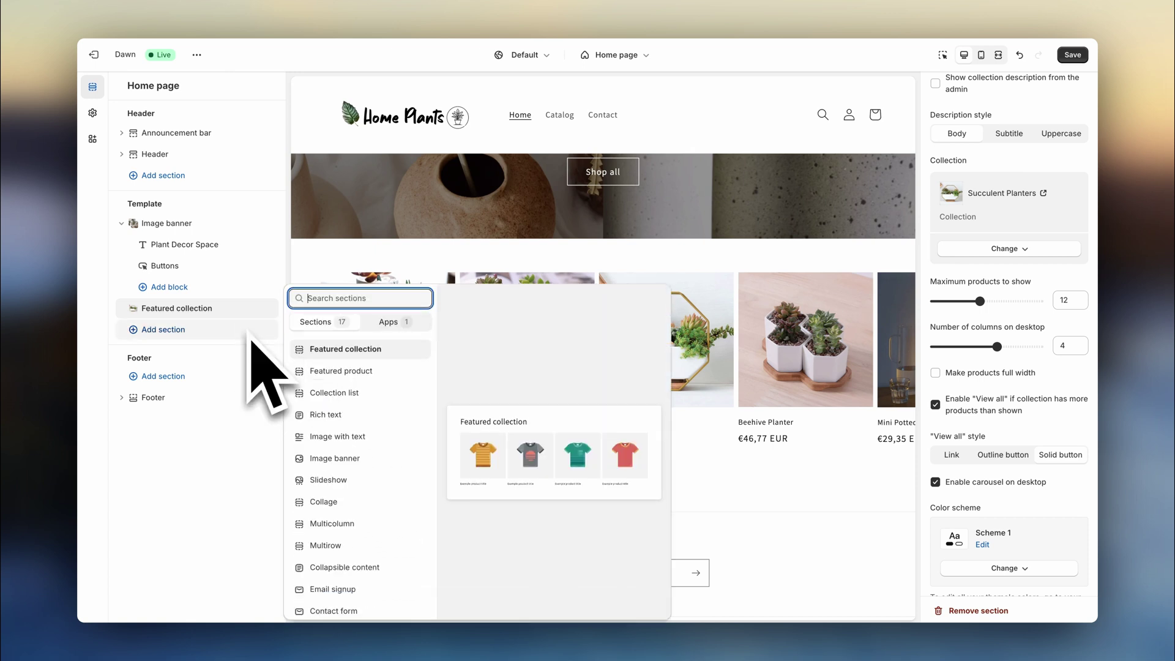
pyautogui.click(367, 392)
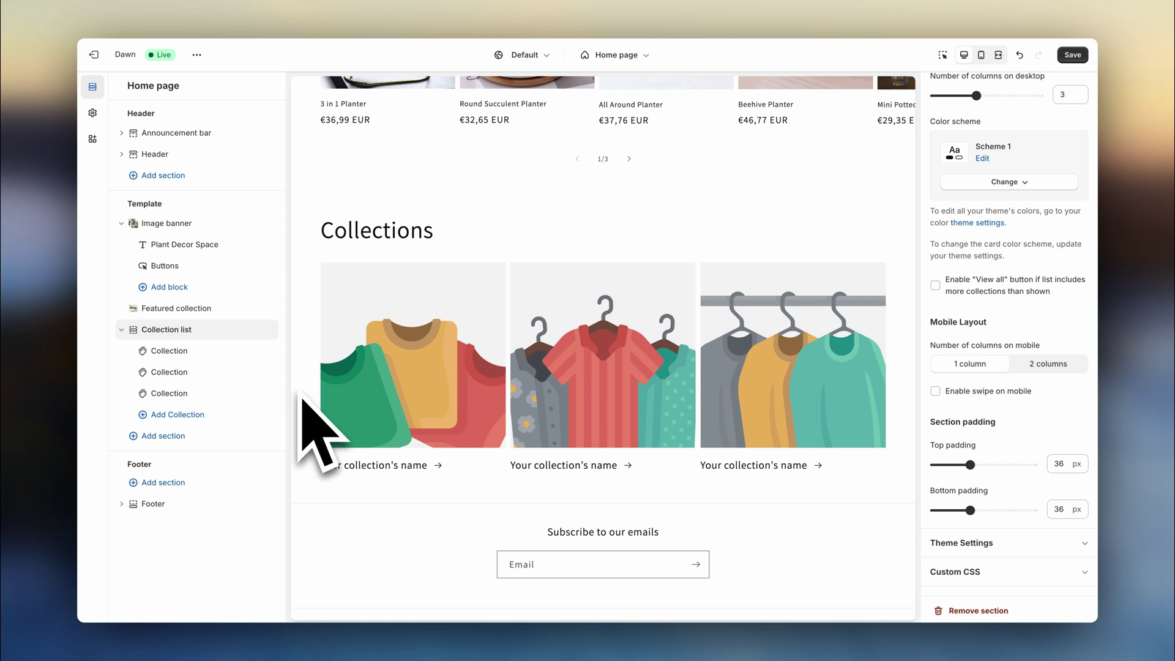
pyautogui.scroll(4, 967, 441)
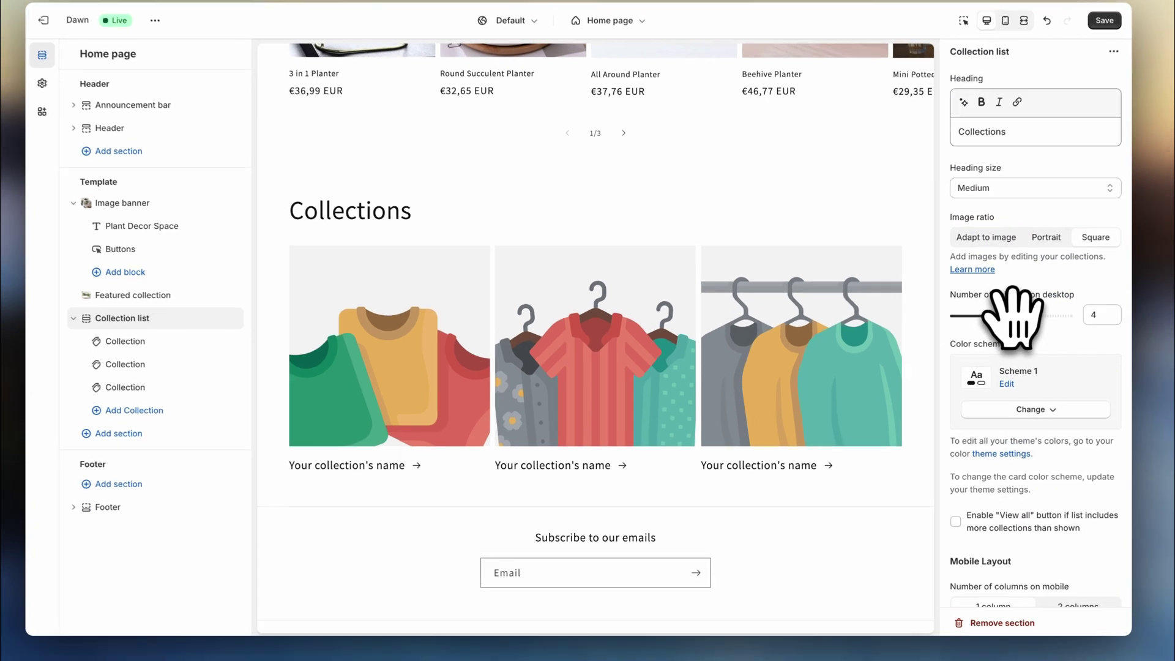
pyautogui.moveTo(975, 327); pyautogui.dragTo(998, 328)
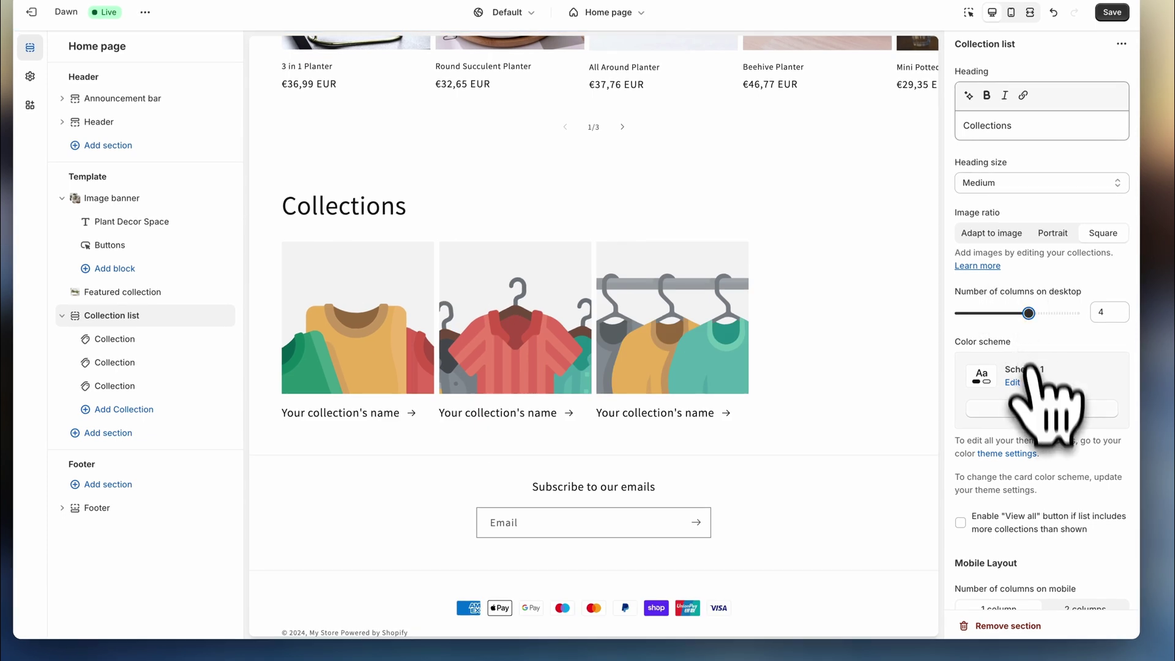
pyautogui.click(1040, 408)
pyautogui.click(1043, 473)
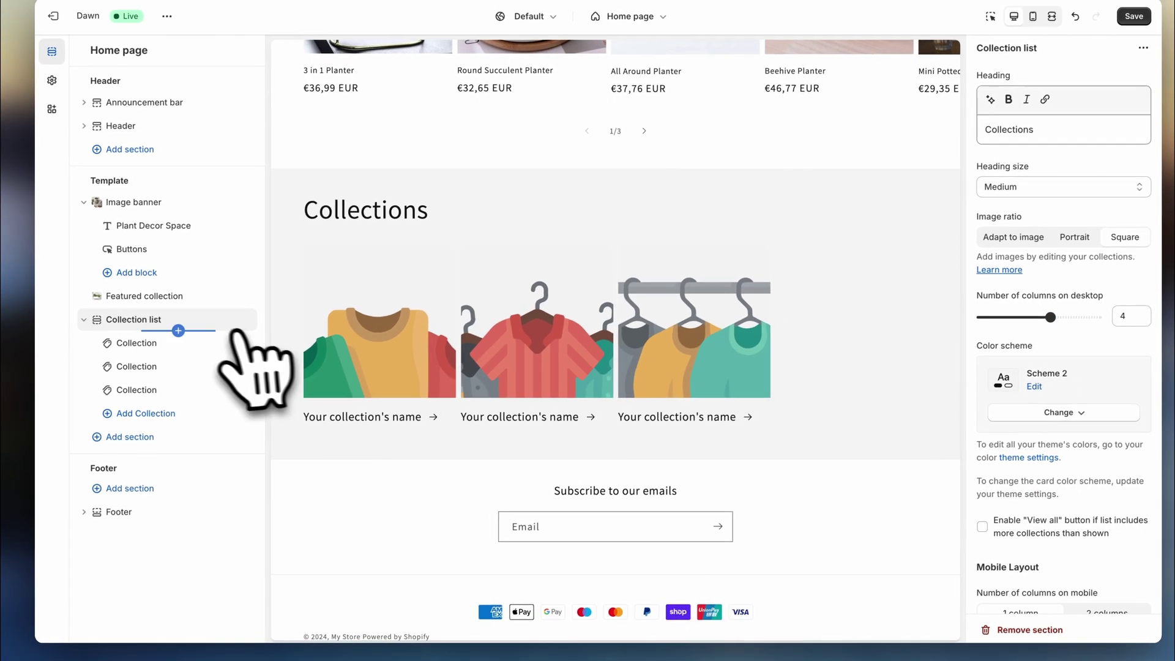
# - Add a collection card at the top of the list linked to Succulent Planters
pyautogui.click(210, 420)
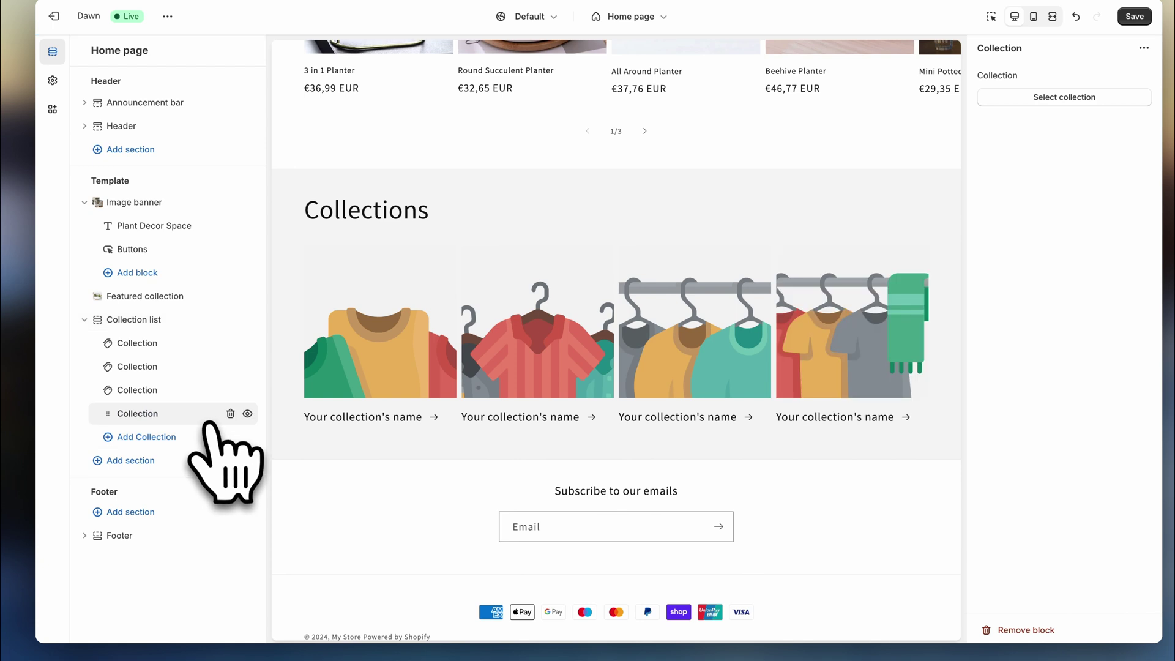
pyautogui.moveTo(208, 422); pyautogui.dragTo(173, 341)
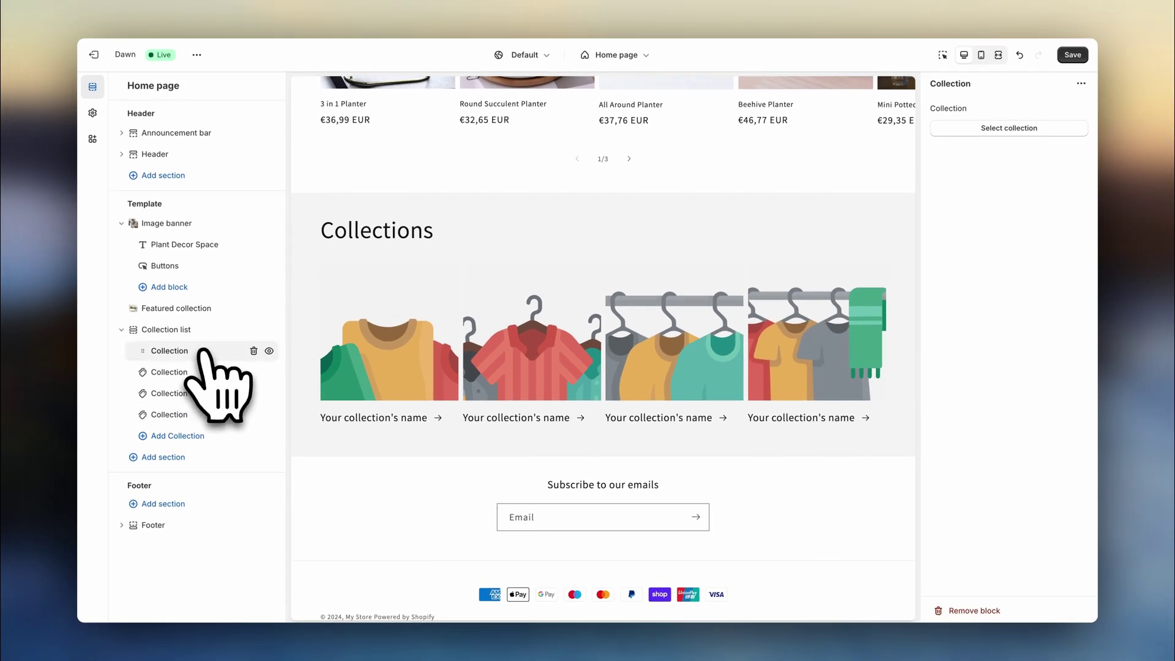
pyautogui.click(988, 127)
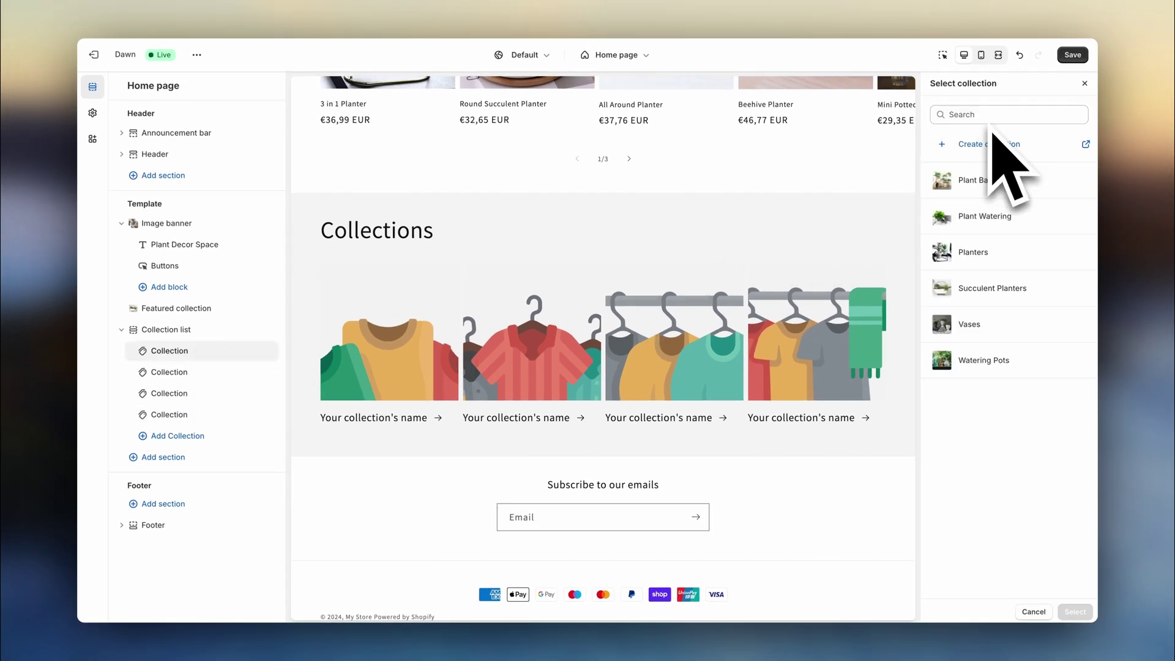
pyautogui.click(997, 288)
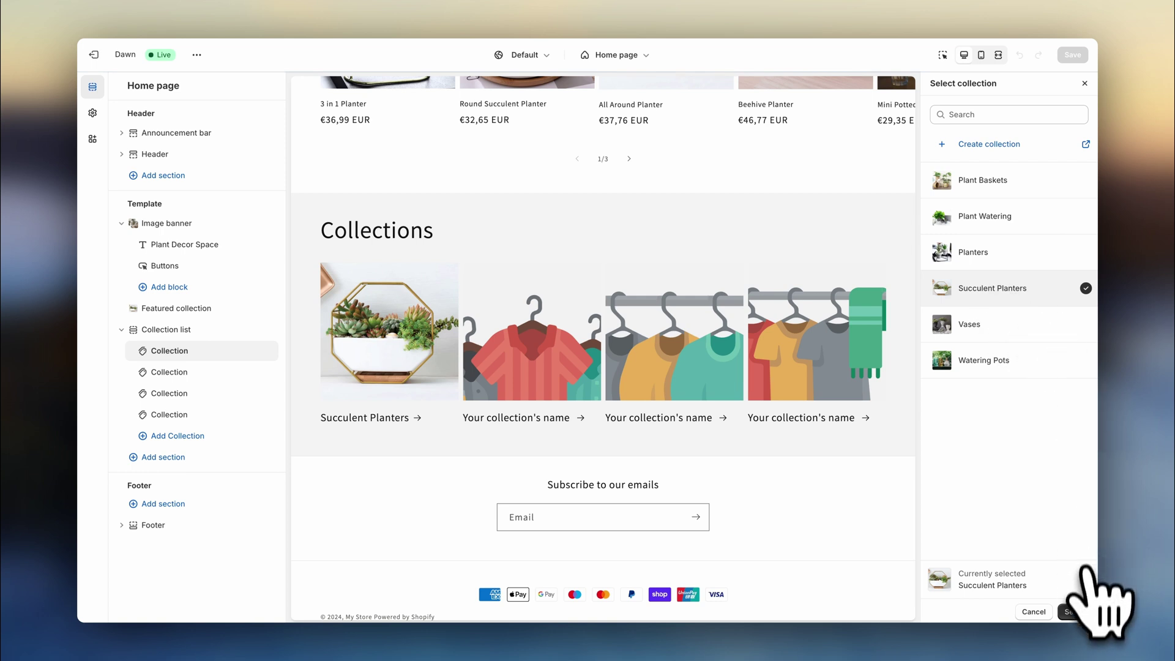
pyautogui.click(1076, 611)
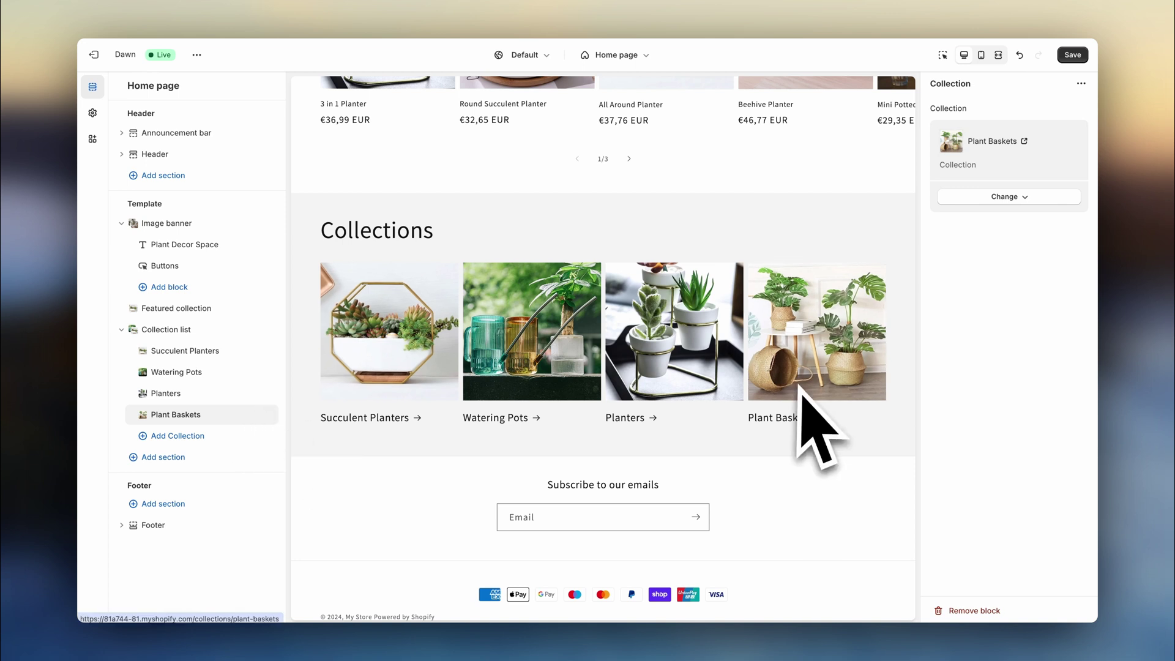
# - Delete the Plant Baskets card and remove the 'Collections' heading
pyautogui.click(253, 415)
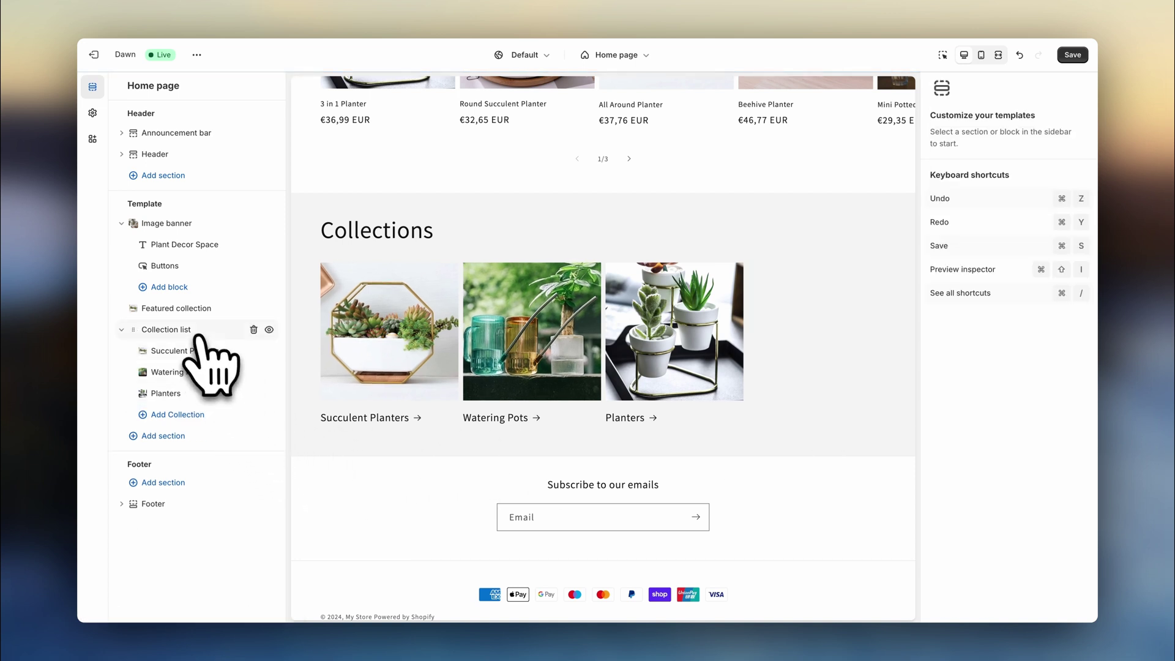
pyautogui.click(198, 333)
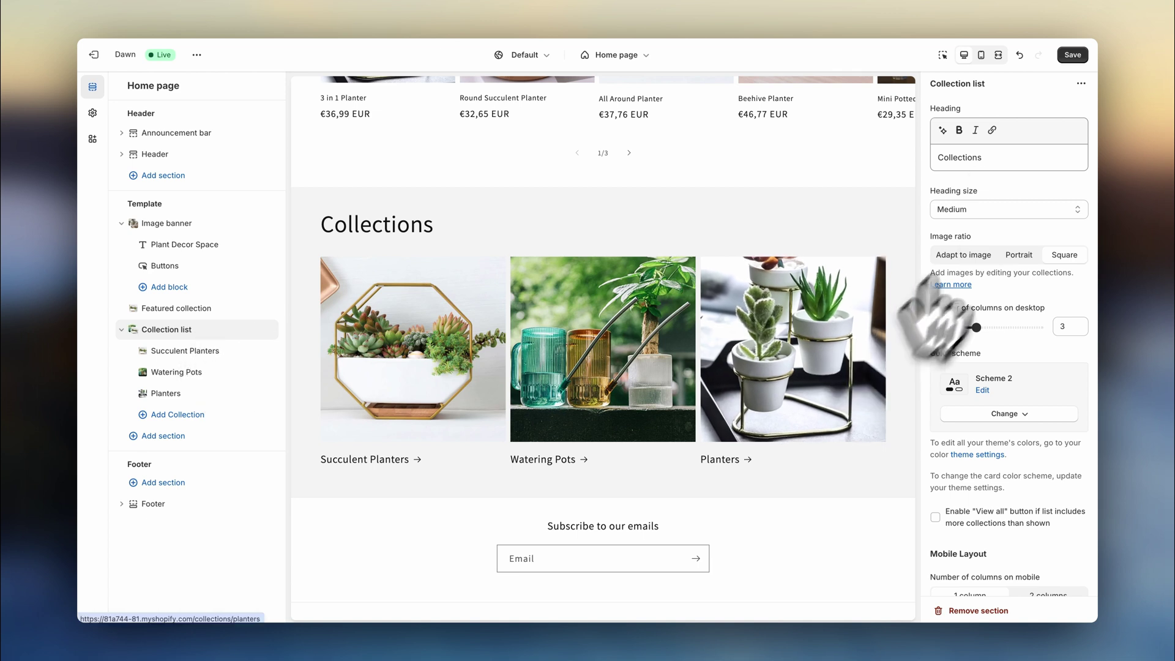
pyautogui.doubleClick(957, 158)
pyautogui.press('BackSpace')
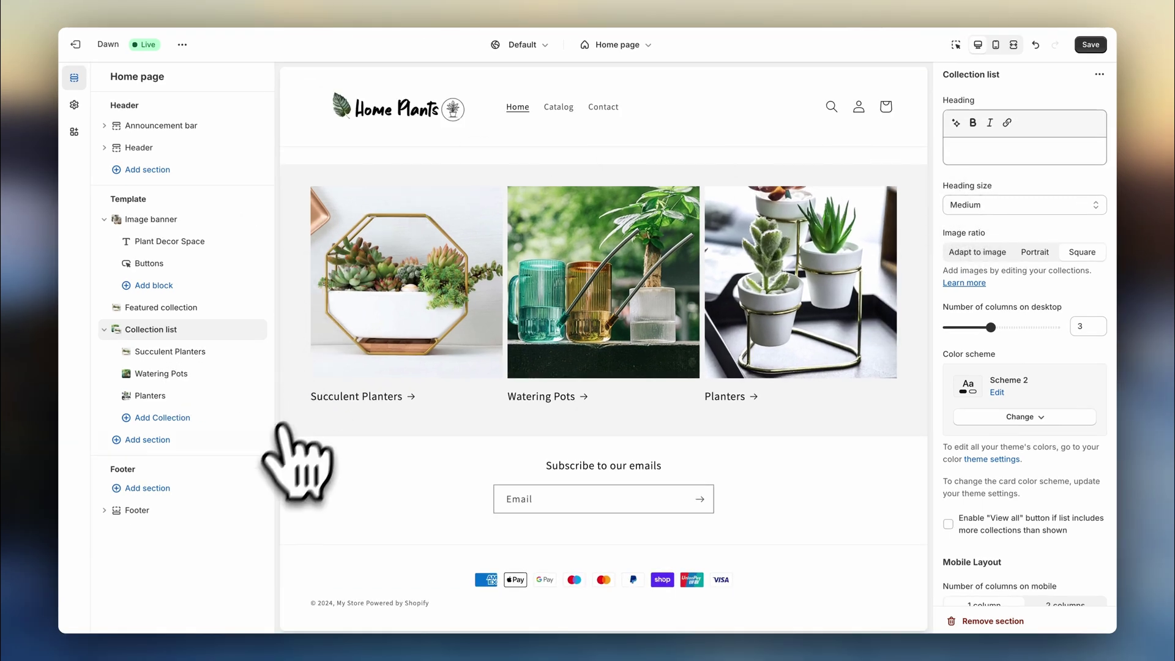
# - Add another Featured collection section and retitle its heading 'Planters'
pyautogui.click(230, 440)
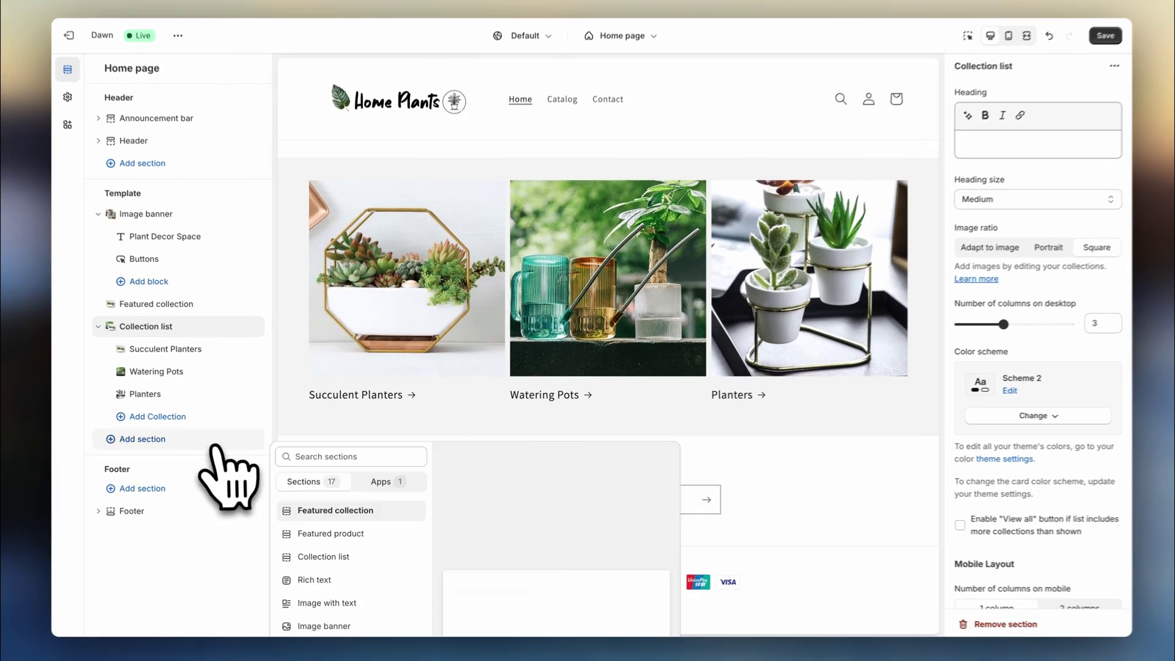
pyautogui.click(333, 510)
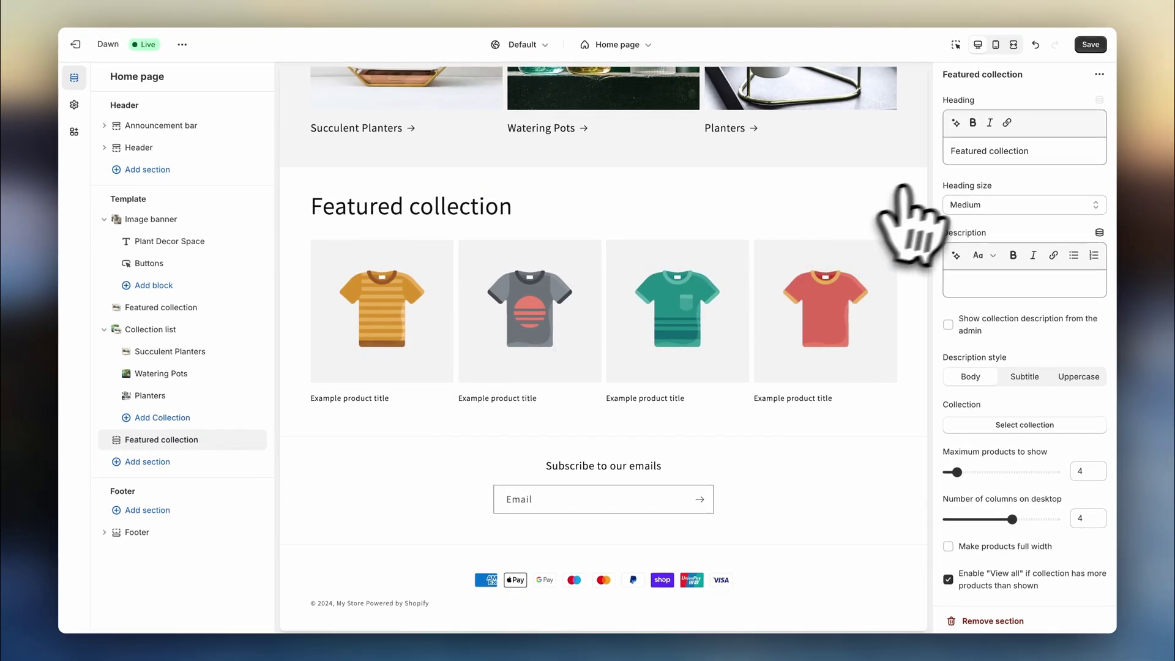
pyautogui.tripleClick(1038, 153)
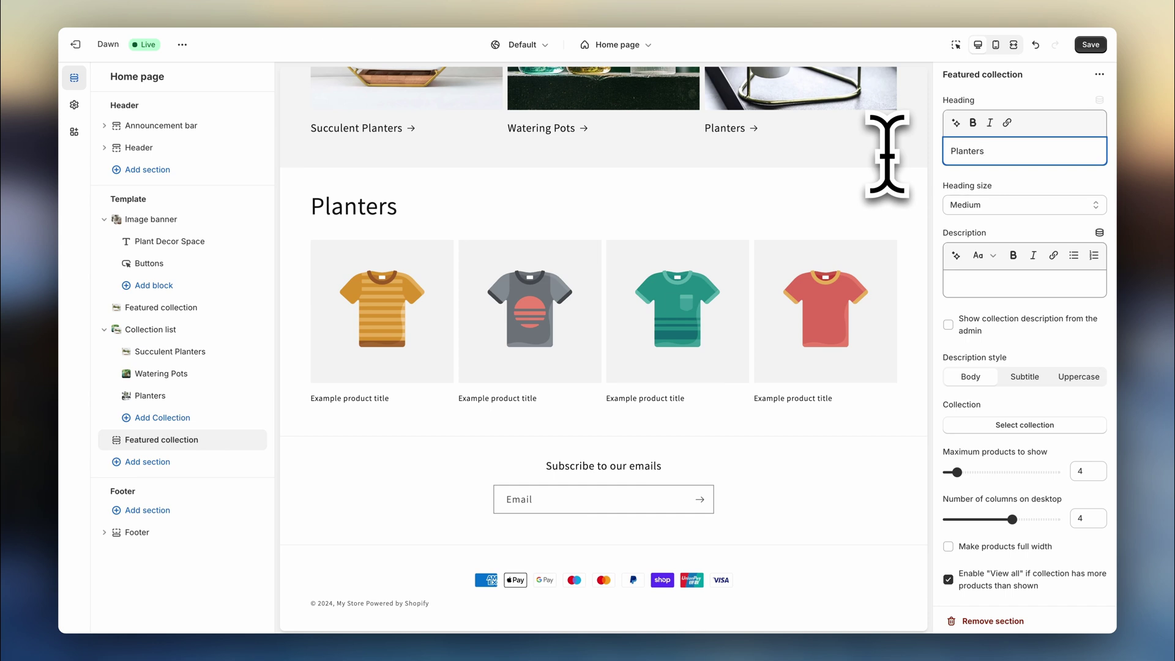
# - Link the section to the Planters collection and show up to 8 products
pyautogui.click(1025, 425)
pyautogui.click(1033, 257)
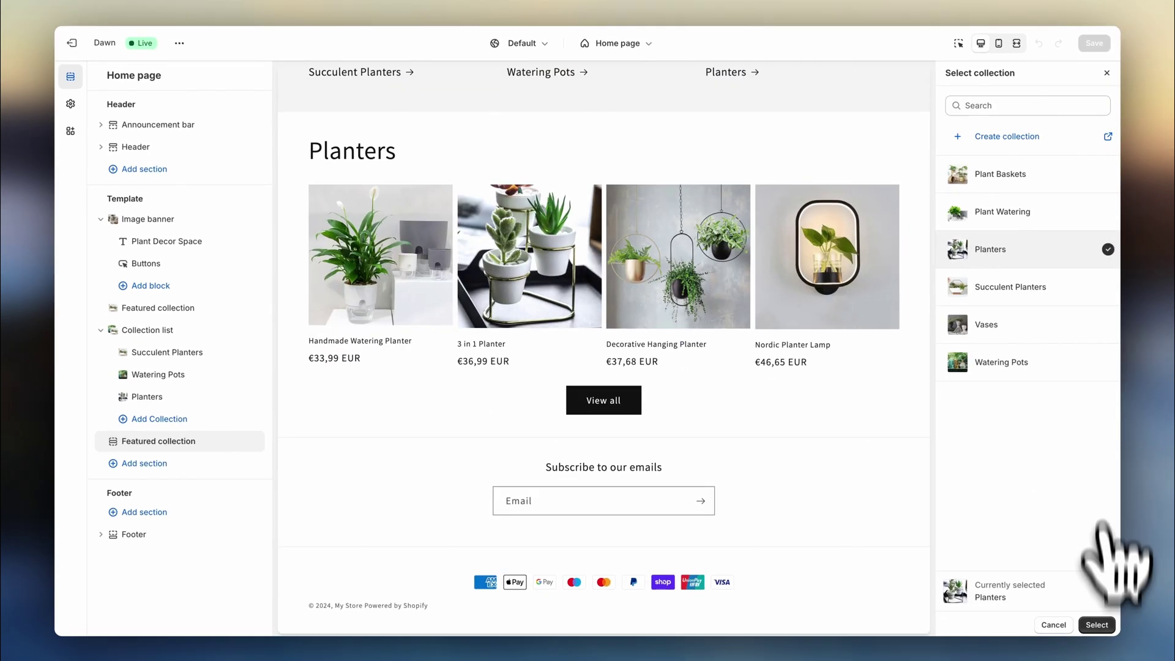
pyautogui.click(1113, 637)
pyautogui.scroll(-2, 1096, 620)
pyautogui.scroll(-1, 1064, 566)
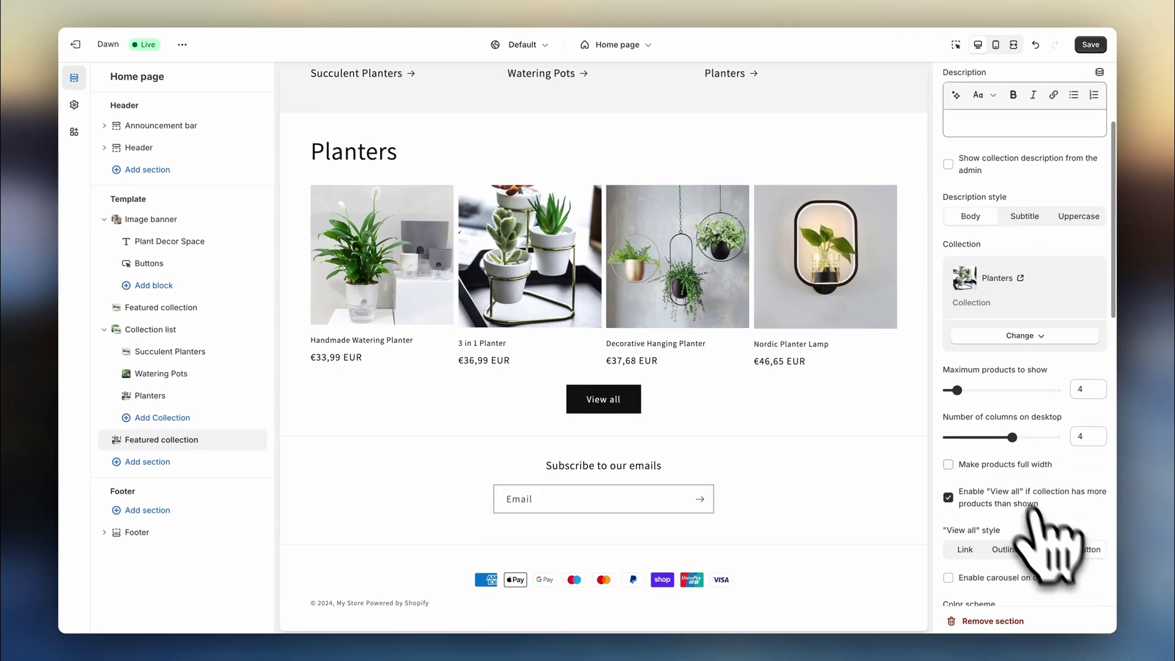
pyautogui.moveTo(956, 389); pyautogui.dragTo(975, 390)
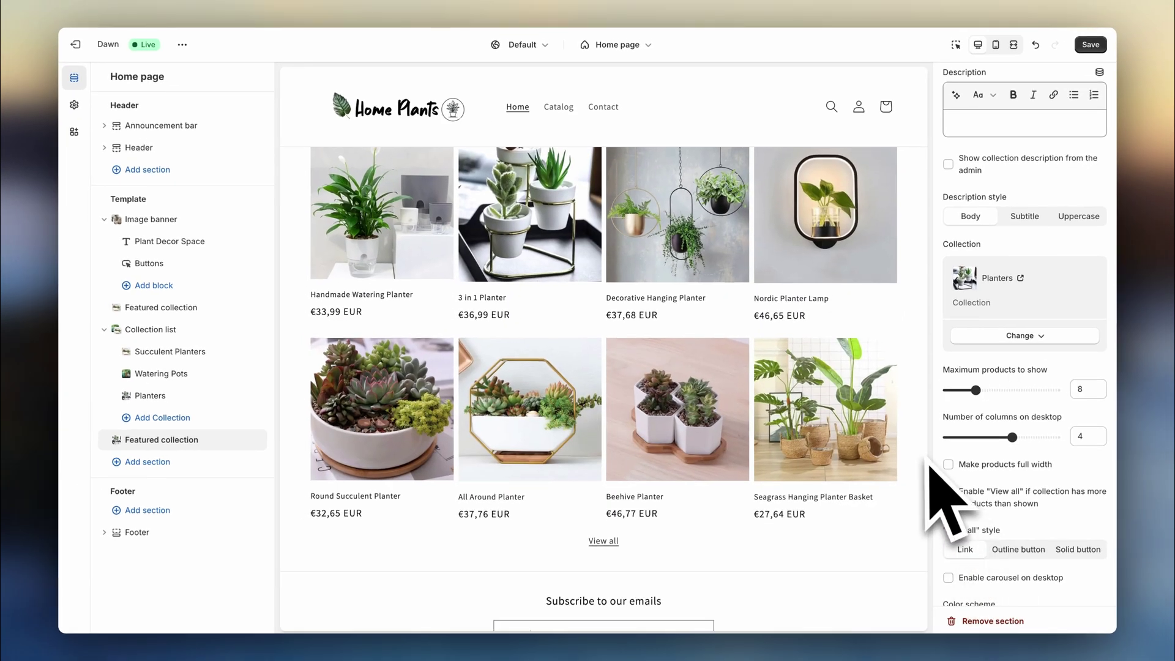
pyautogui.scroll(3, 926, 465)
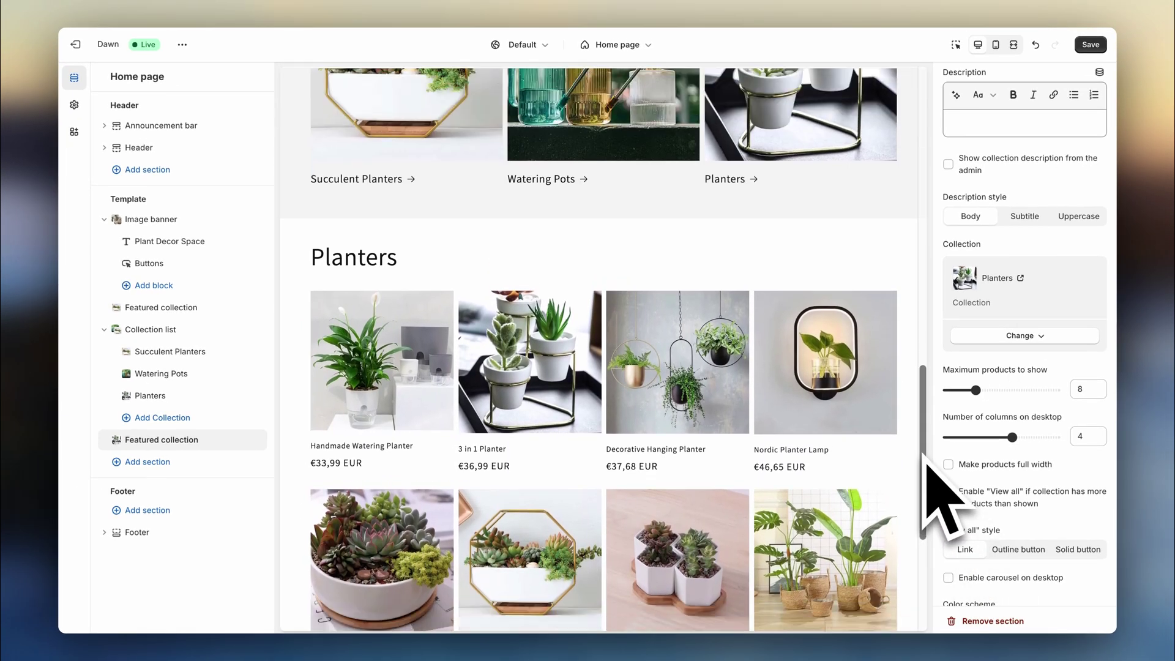
pyautogui.scroll(-2, 926, 465)
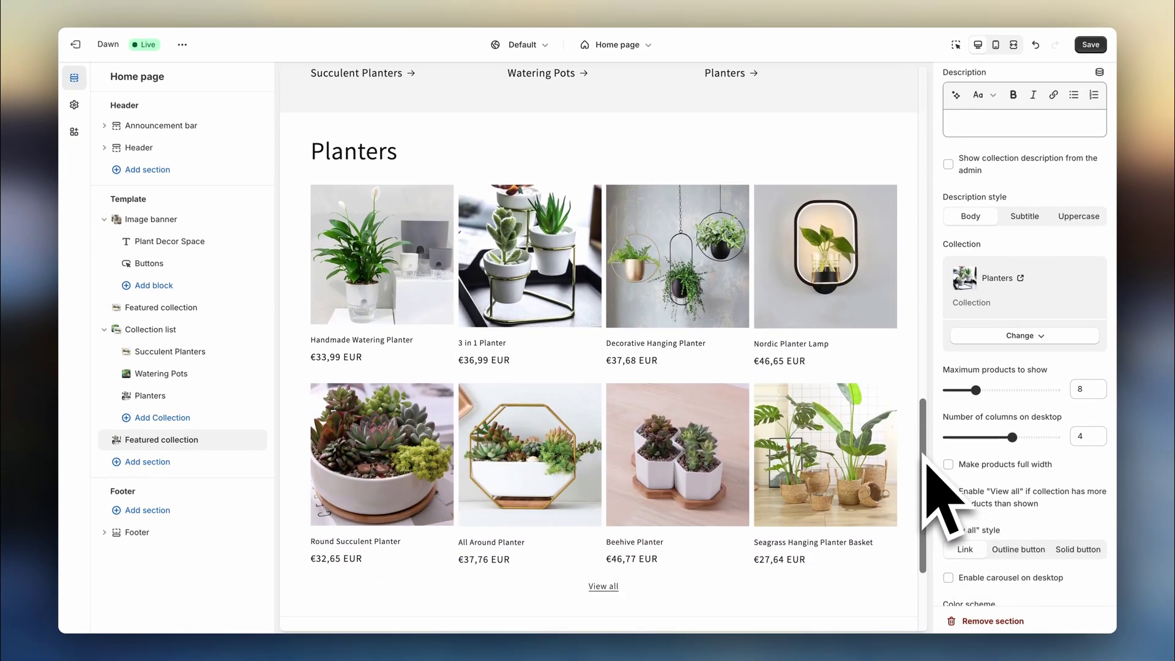
# - Add a Featured product section showcasing the Decorative Hanging Planter
pyautogui.click(202, 462)
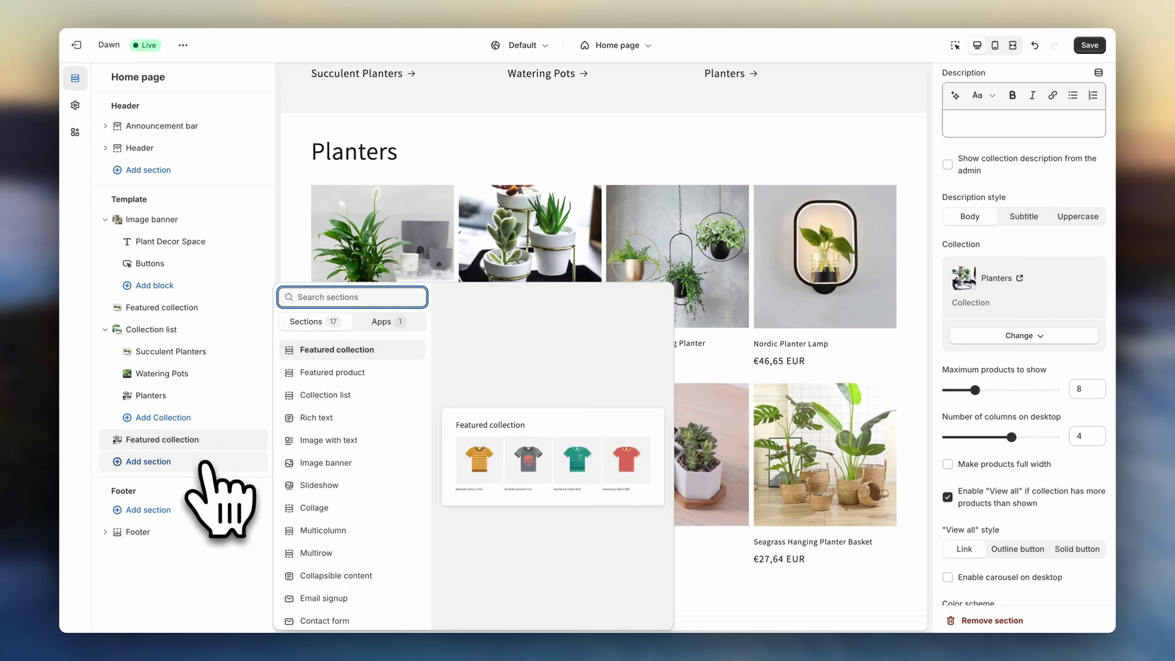
pyautogui.click(327, 373)
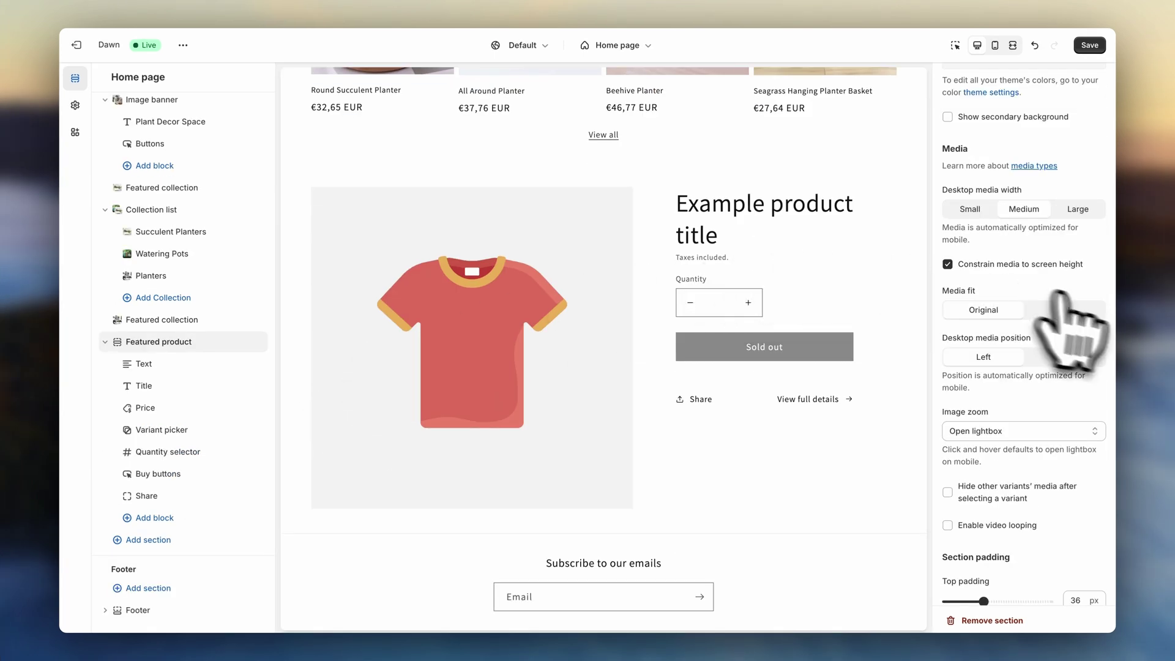
pyautogui.scroll(3, 1059, 294)
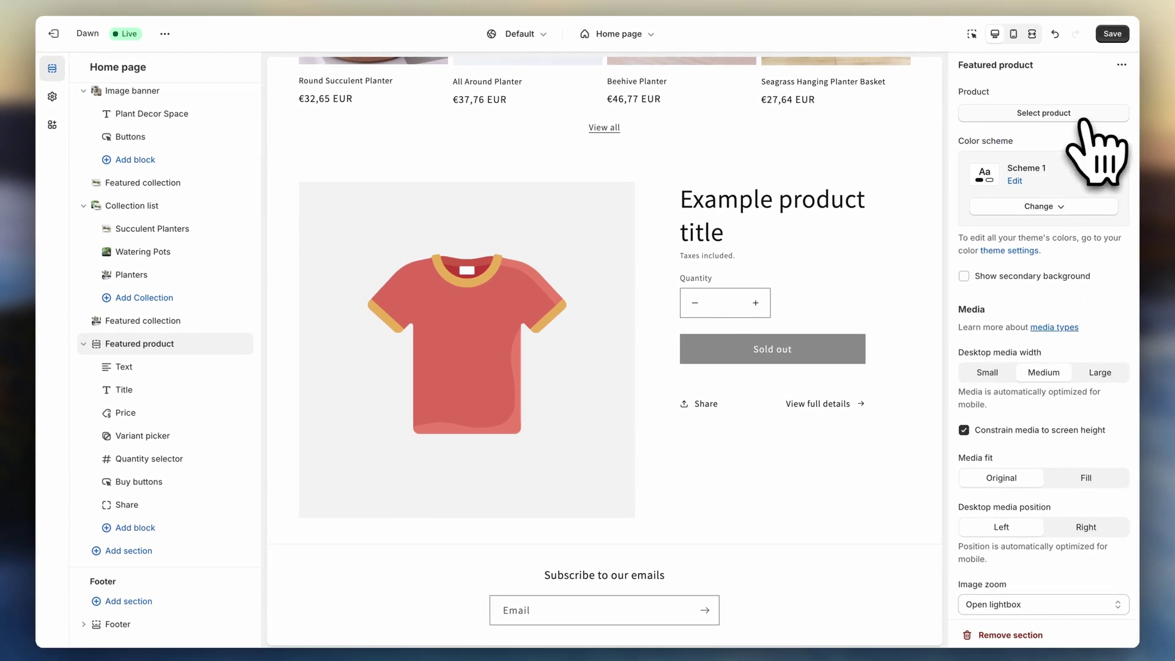
pyautogui.click(1082, 116)
pyautogui.click(1078, 404)
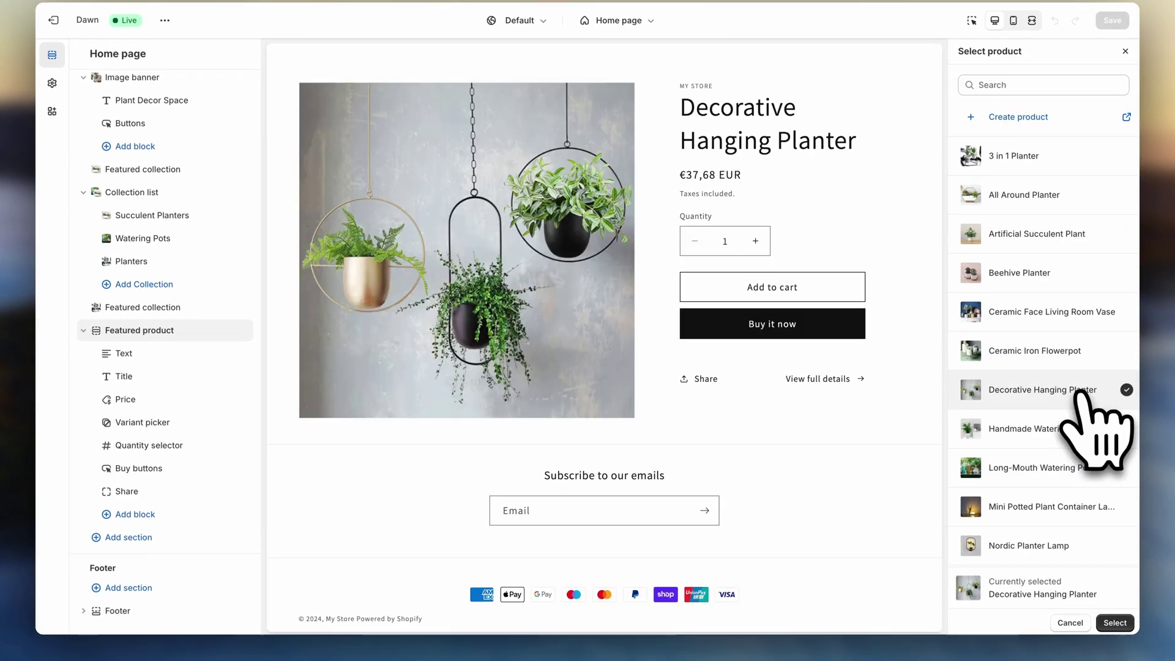
pyautogui.click(1115, 623)
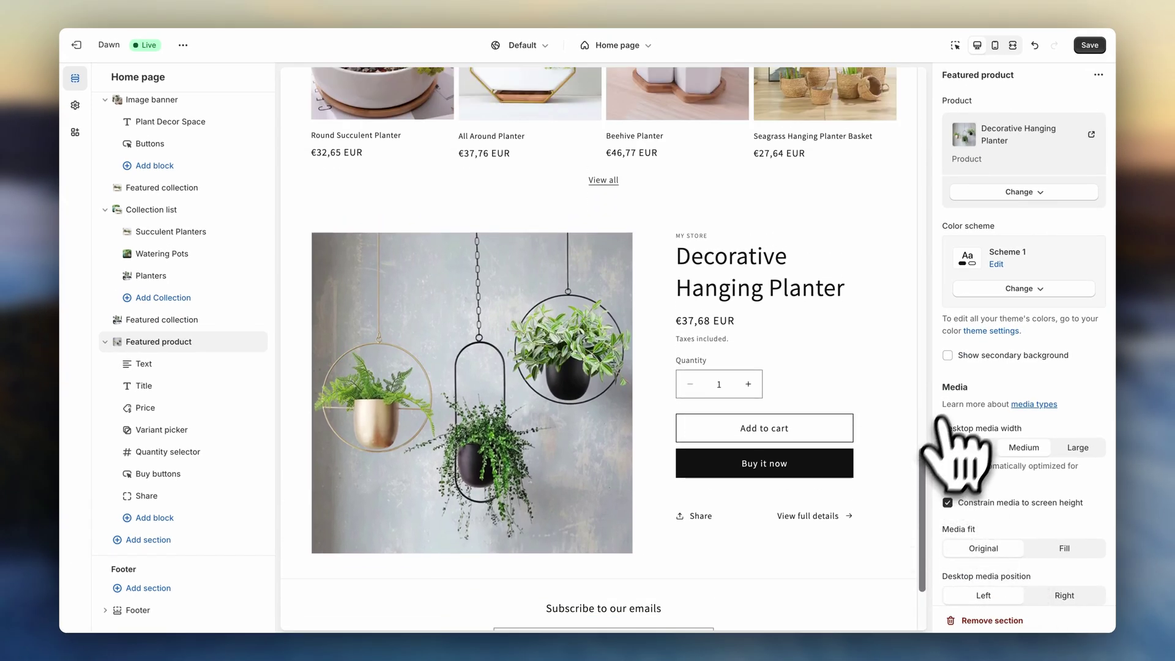
# - Switch the featured product section to colour Scheme 2
pyautogui.click(1020, 288)
pyautogui.click(1042, 345)
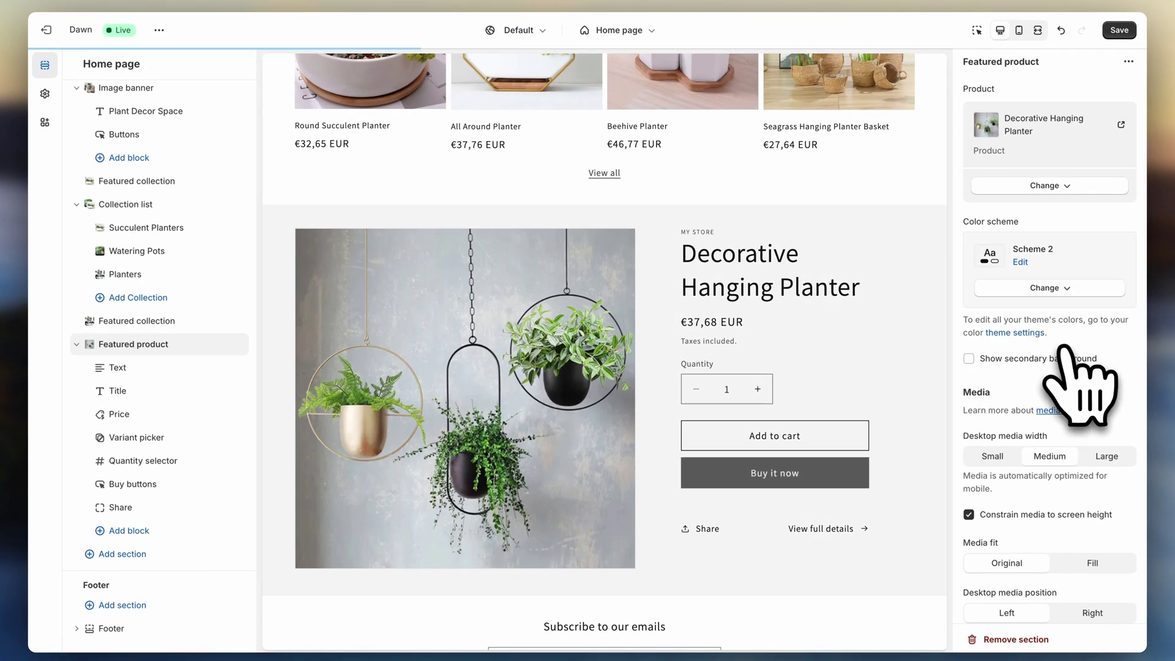
pyautogui.scroll(-3, 992, 318)
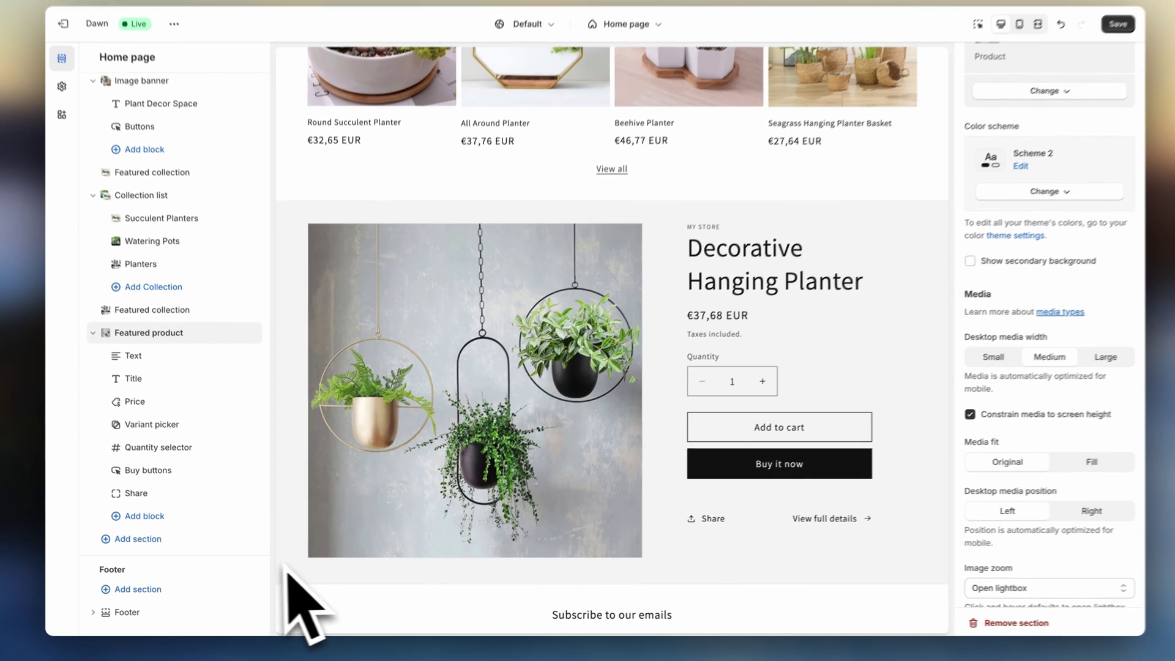
# - Add a Collection list section below the Decorative Hanging Planter featured product
pyautogui.click(226, 543)
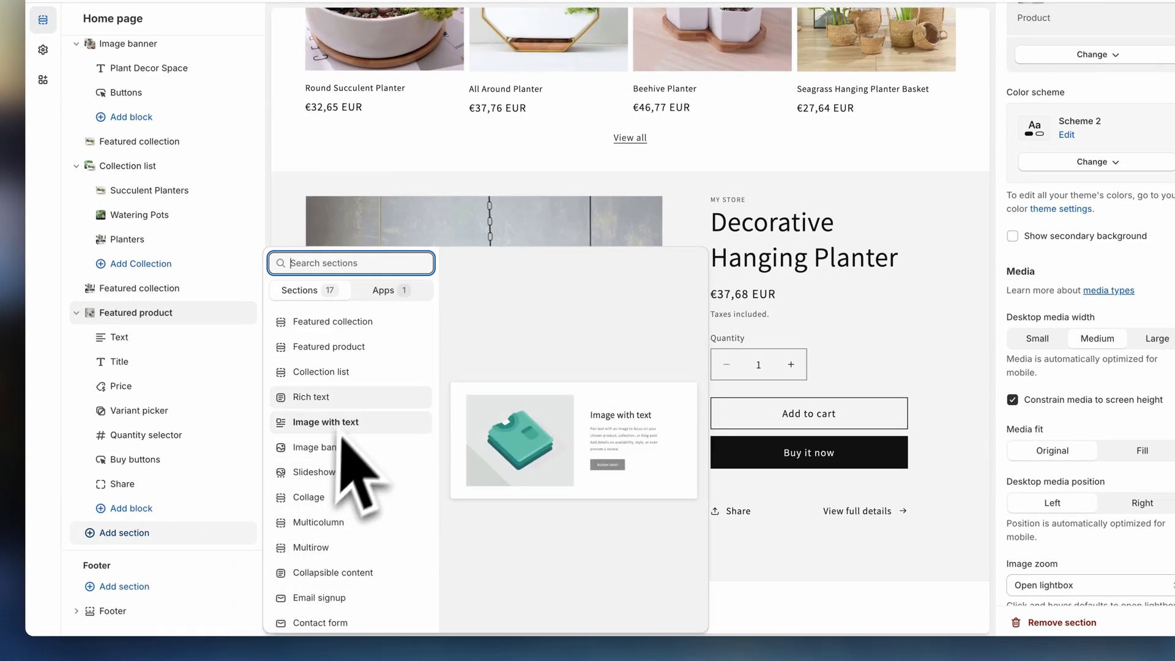
pyautogui.click(343, 372)
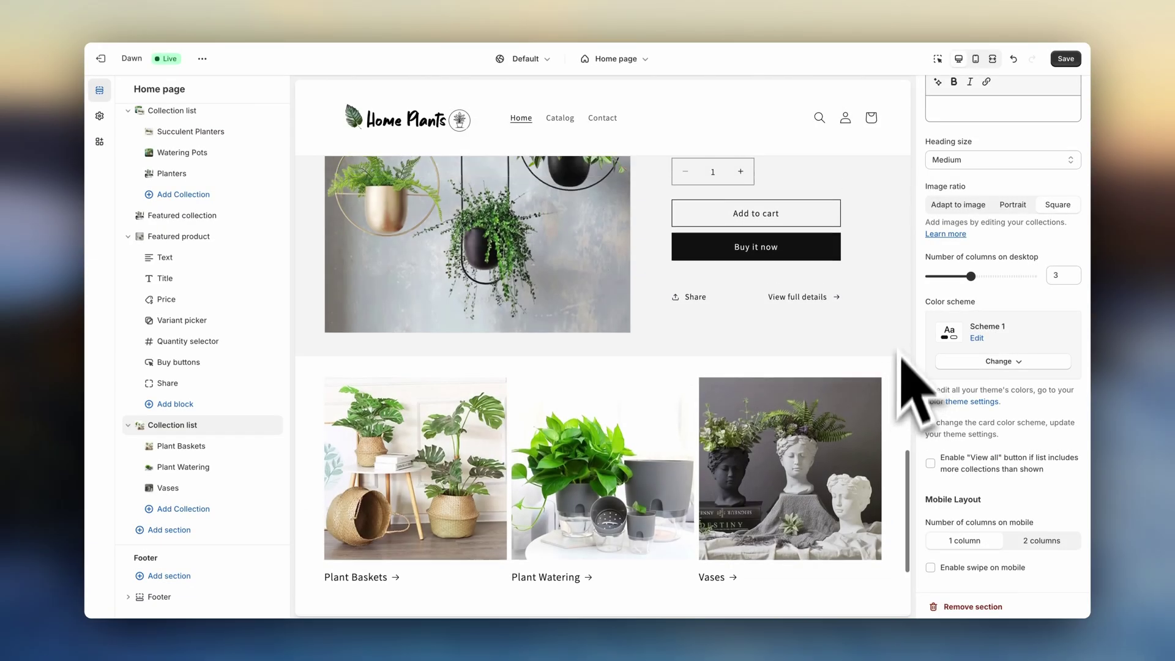
pyautogui.click(992, 58)
pyautogui.scroll(10, 1040, 342)
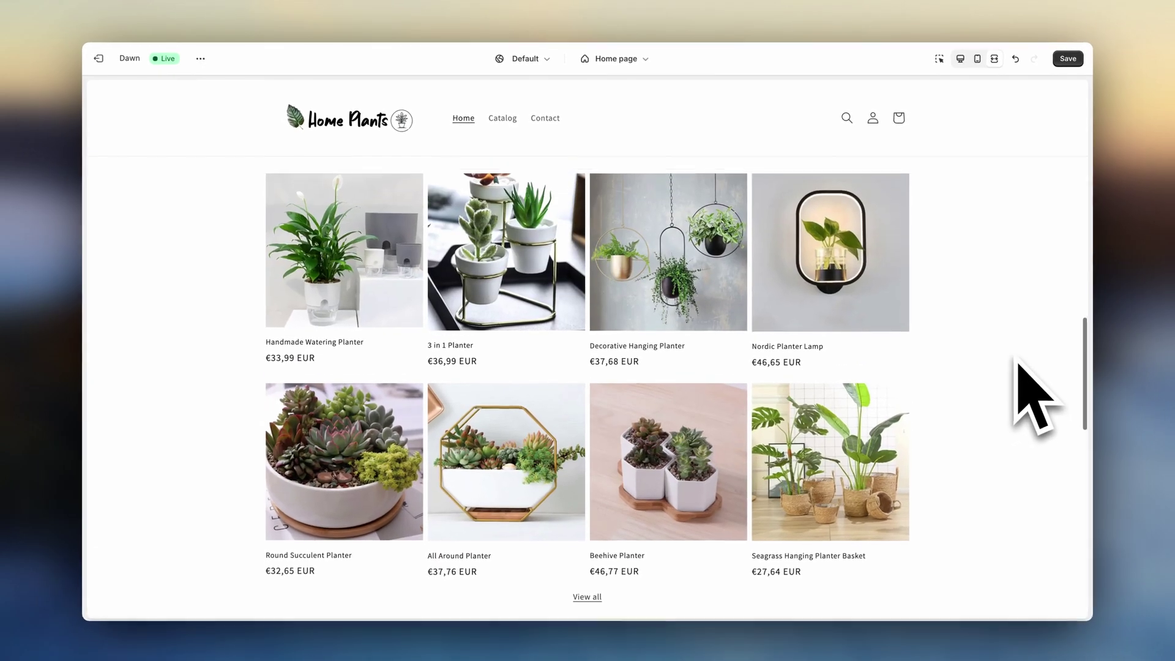
pyautogui.scroll(10, 1037, 398)
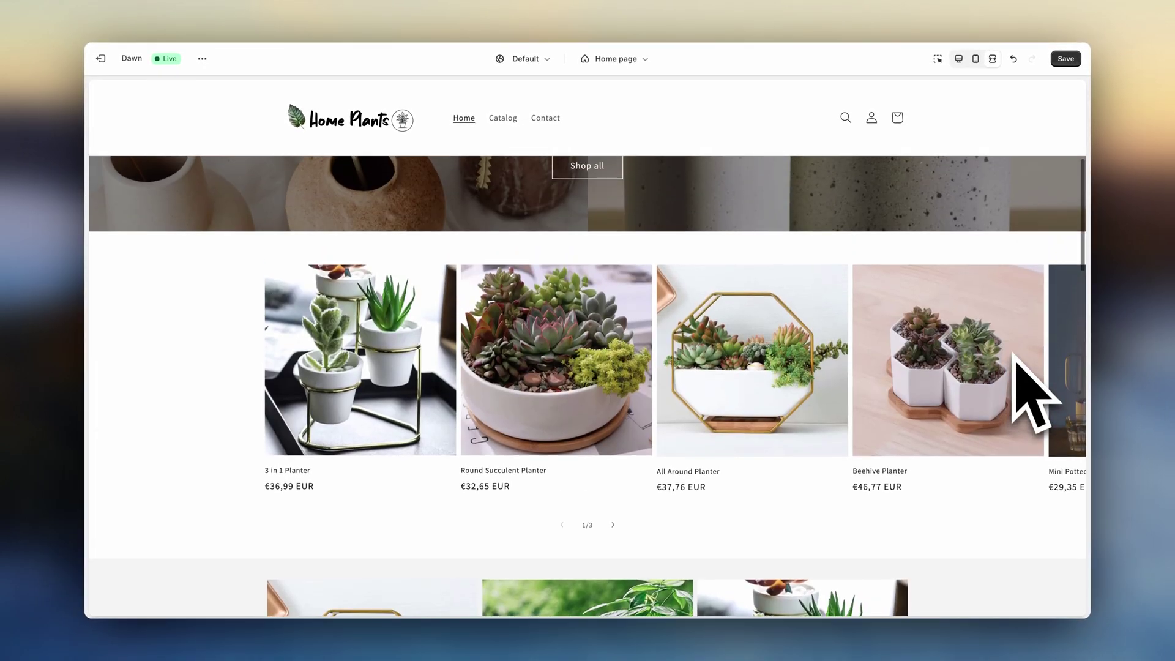
pyautogui.scroll(4, 1014, 356)
pyautogui.scroll(-8, 1014, 358)
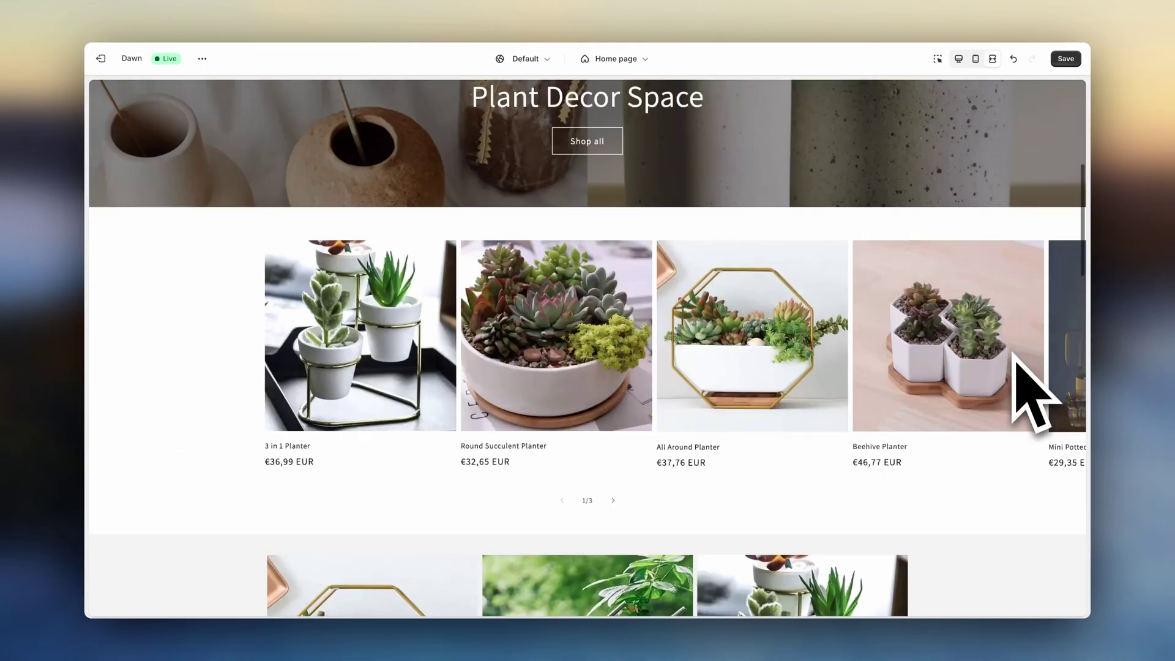
pyautogui.scroll(-10, 1014, 357)
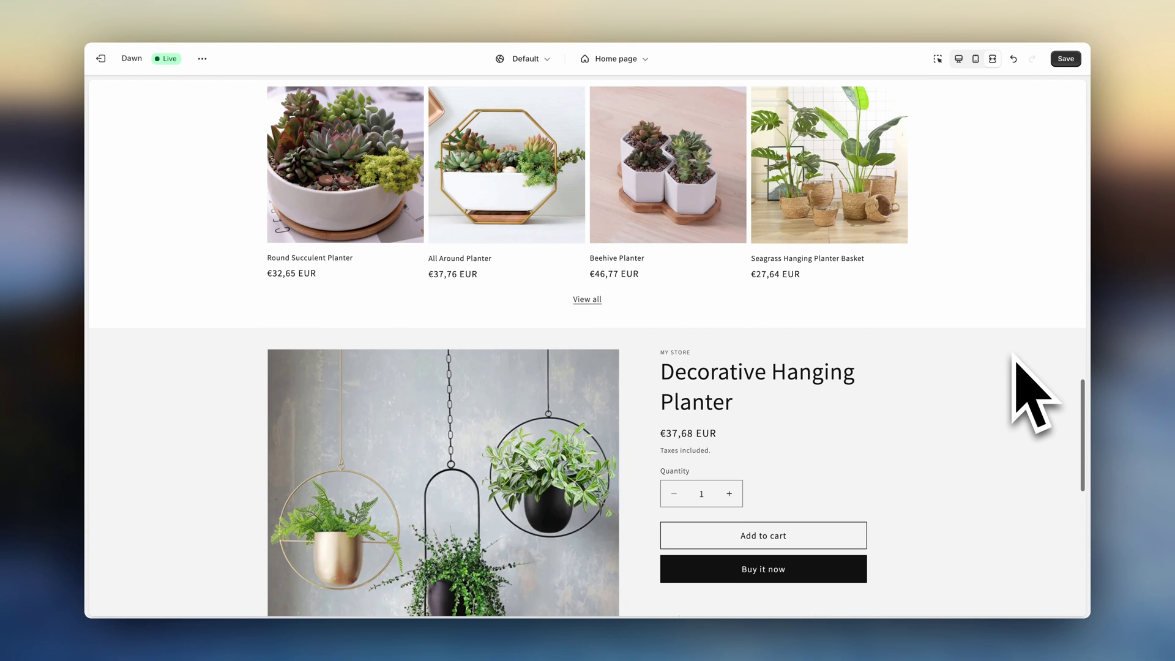
pyautogui.scroll(-8, 1014, 358)
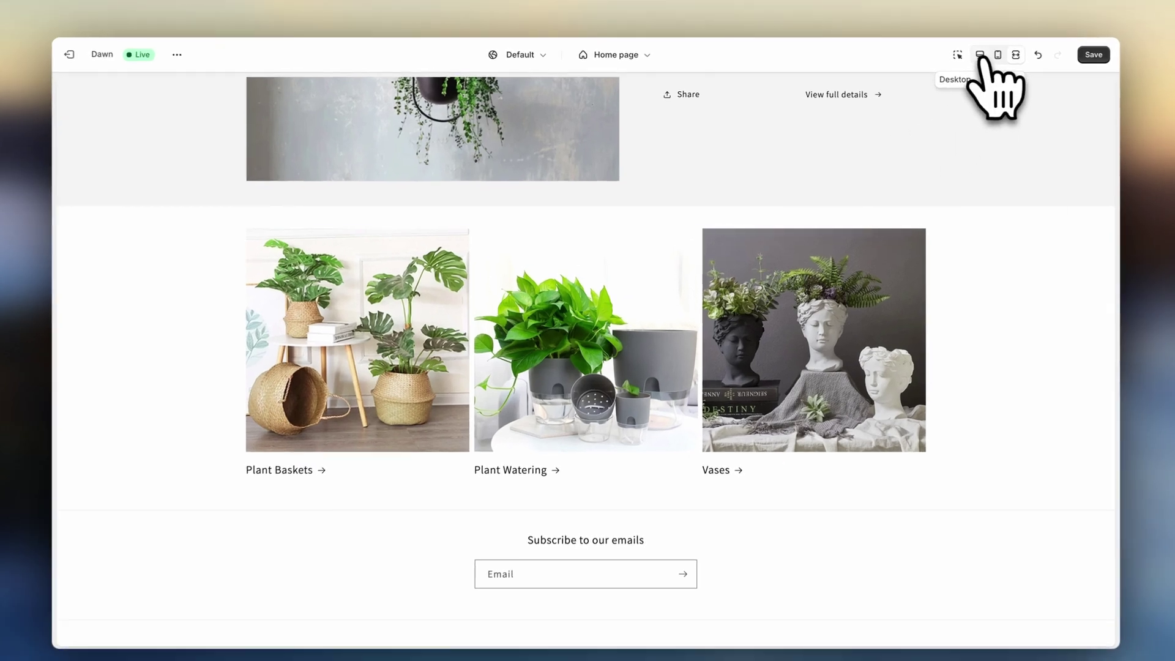
# - Add a new Image banner section to the home page
pyautogui.click(993, 59)
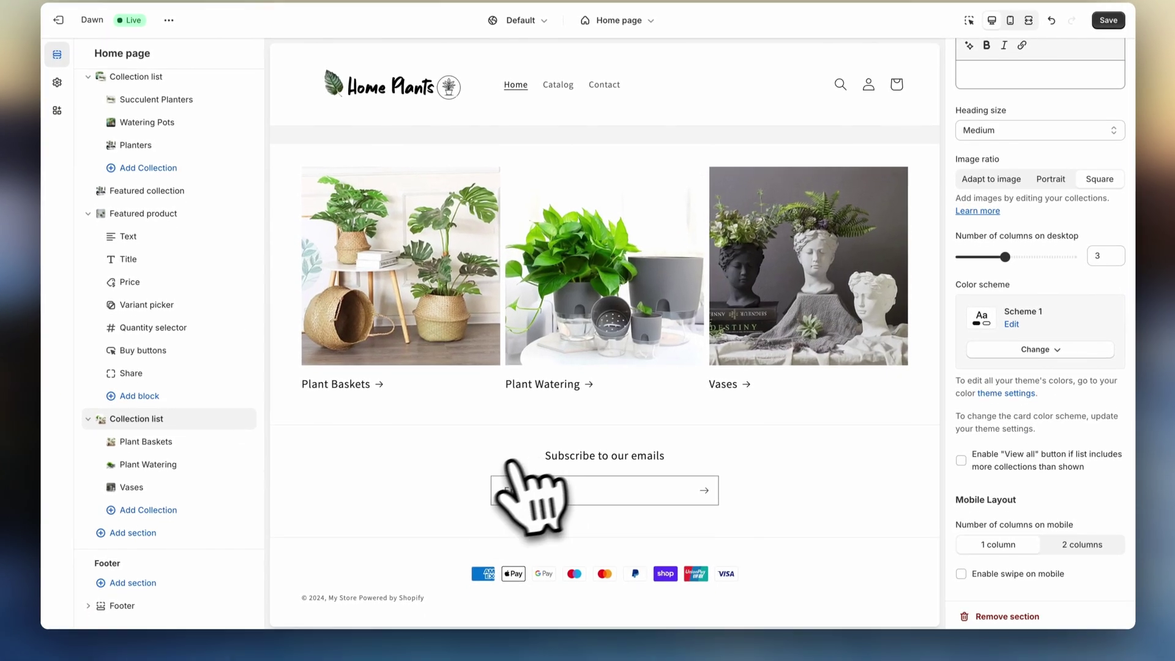
pyautogui.click(213, 532)
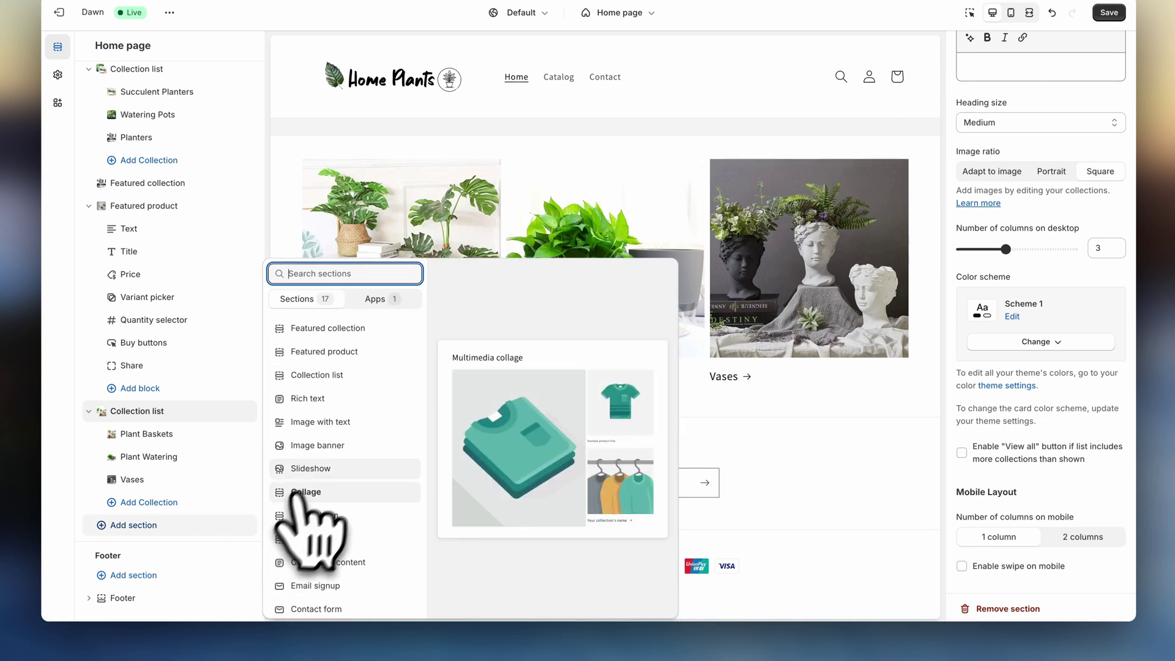
pyautogui.click(324, 445)
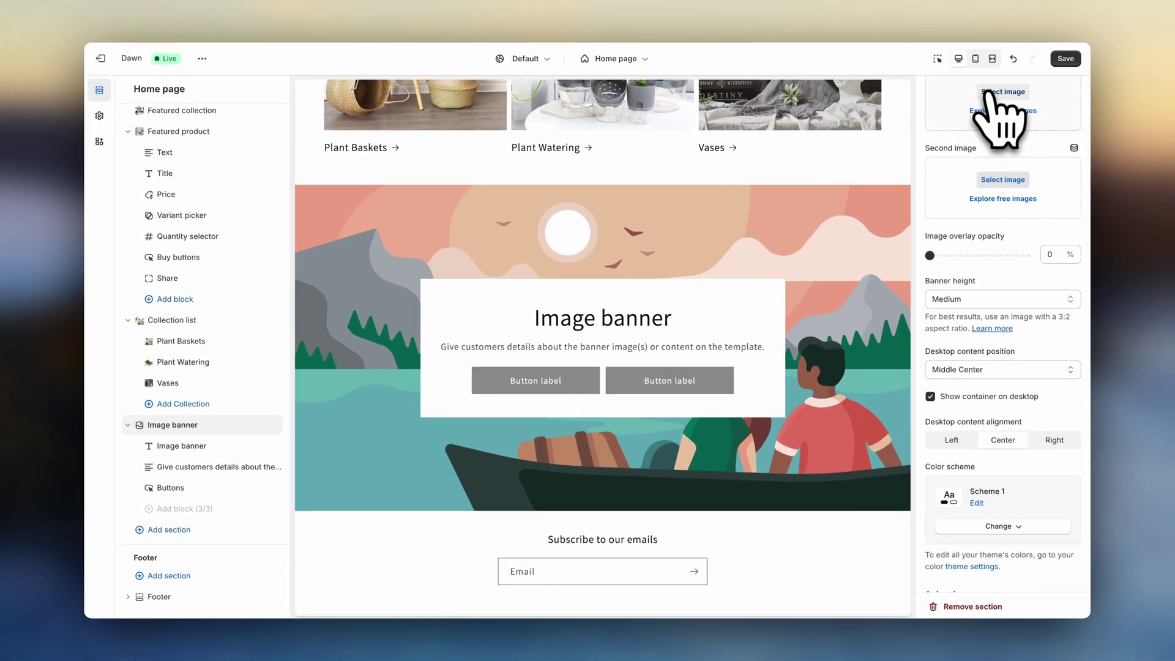
# - Set the banner's first image to the dried-plants photo and its second to the cactus photo '7'
pyautogui.click(1040, 48)
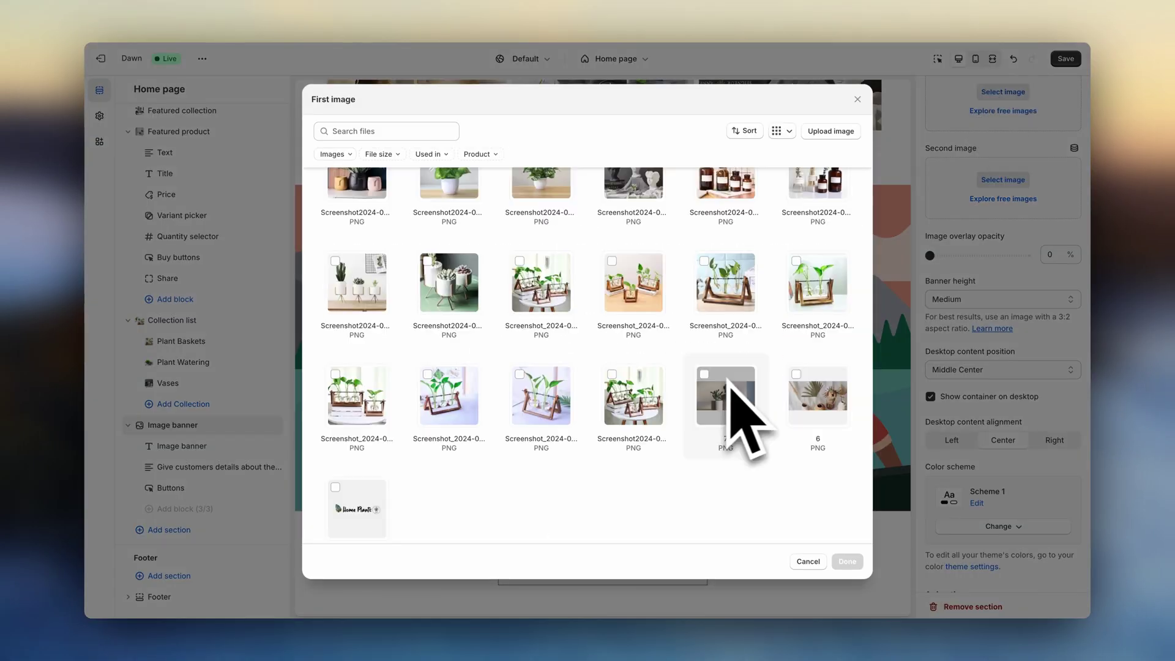
pyautogui.click(802, 391)
pyautogui.click(847, 561)
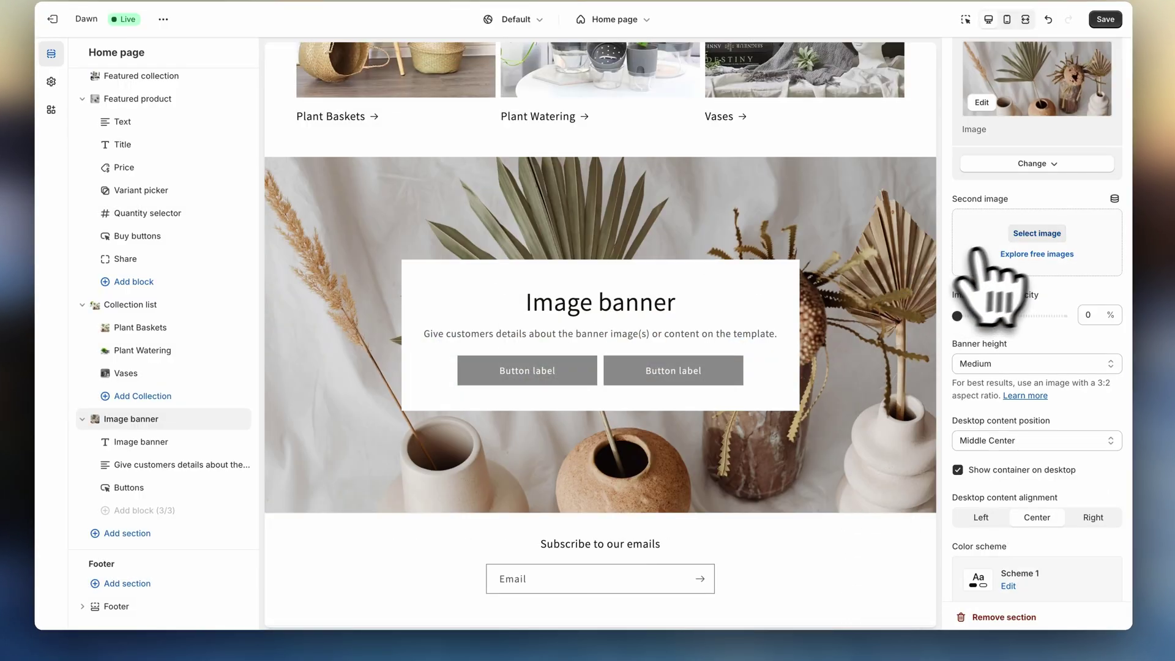
pyautogui.click(1036, 233)
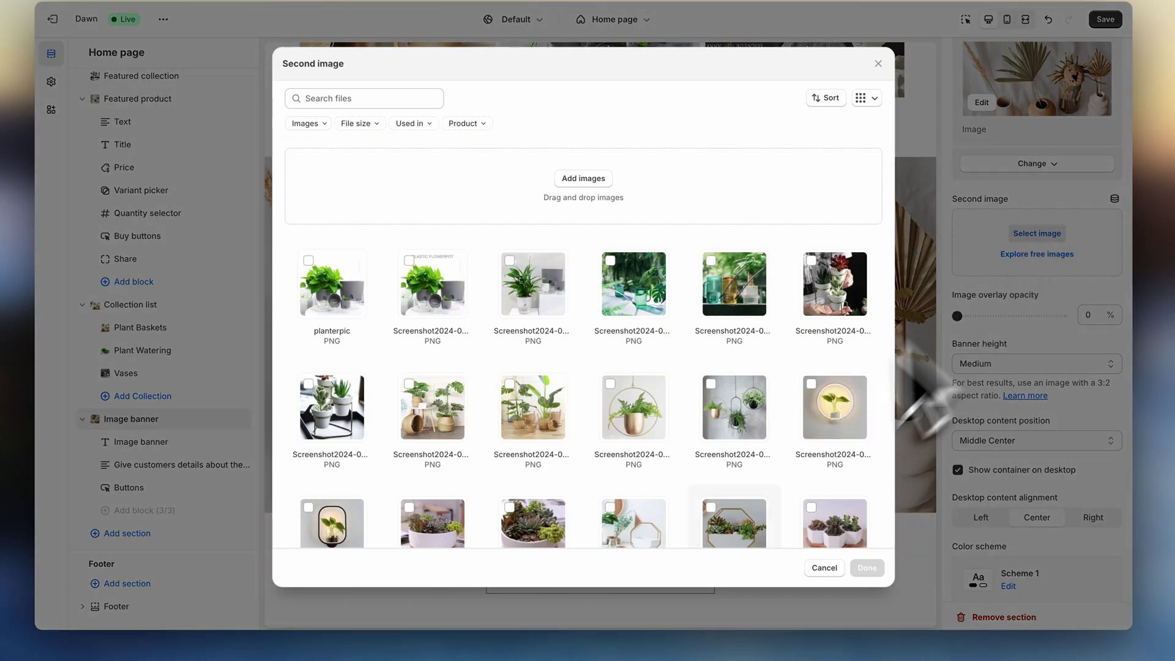
pyautogui.scroll(-5, 754, 503)
pyautogui.click(752, 361)
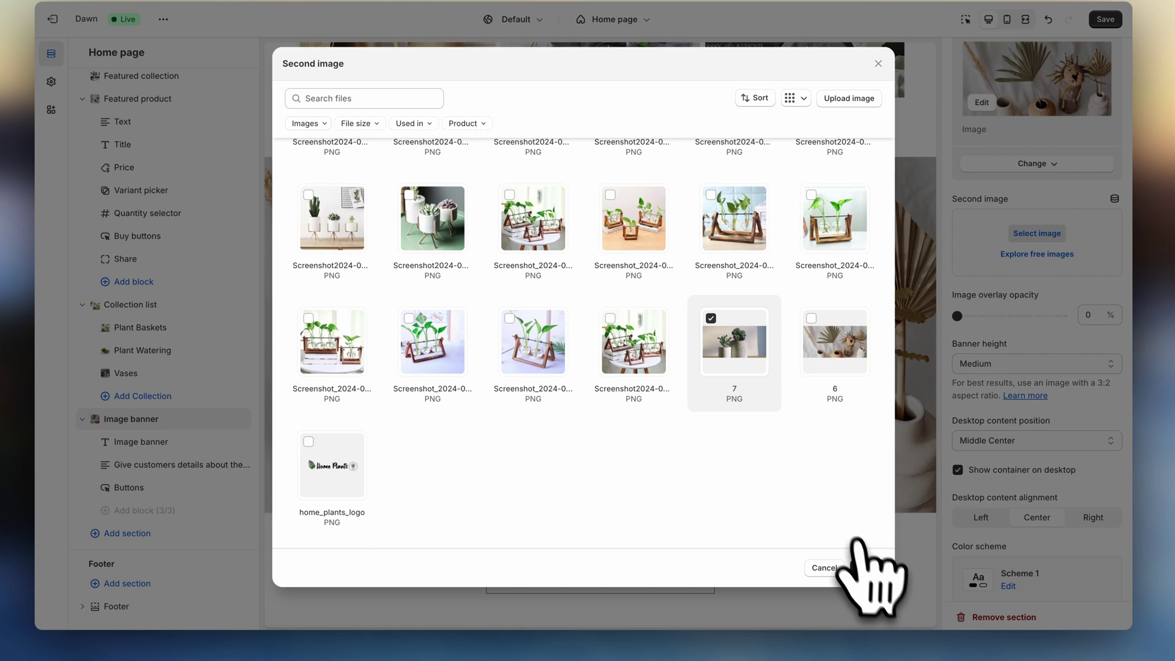
pyautogui.click(860, 566)
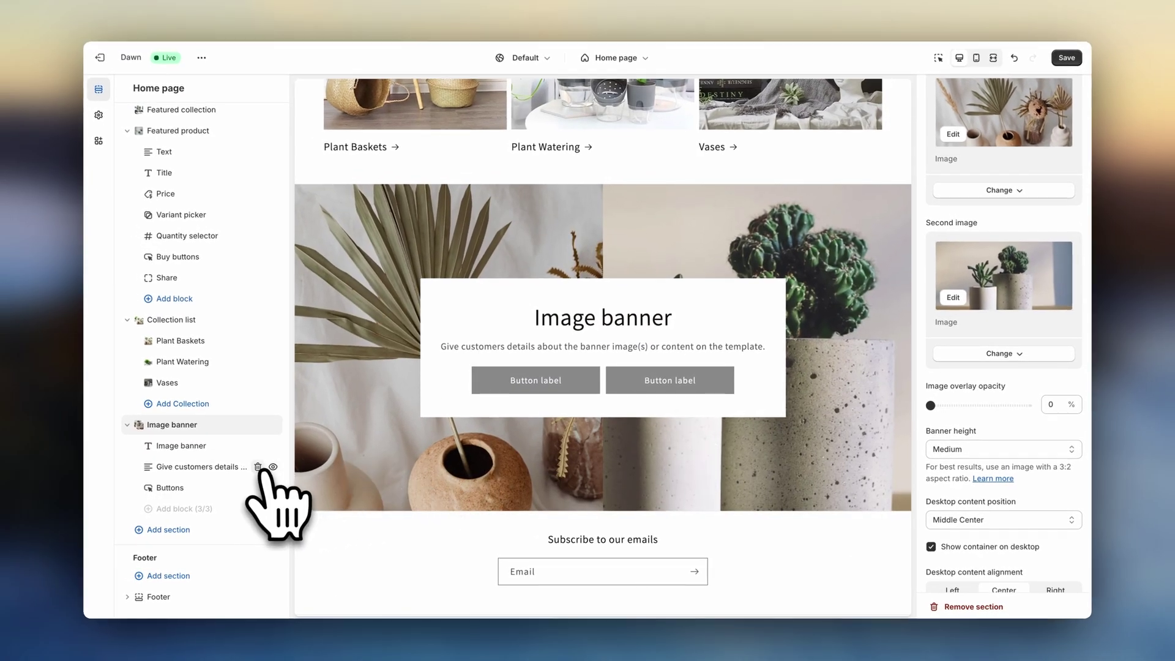
# - Remove the banner's description, heading and buttons blocks
pyautogui.click(258, 467)
pyautogui.click(258, 466)
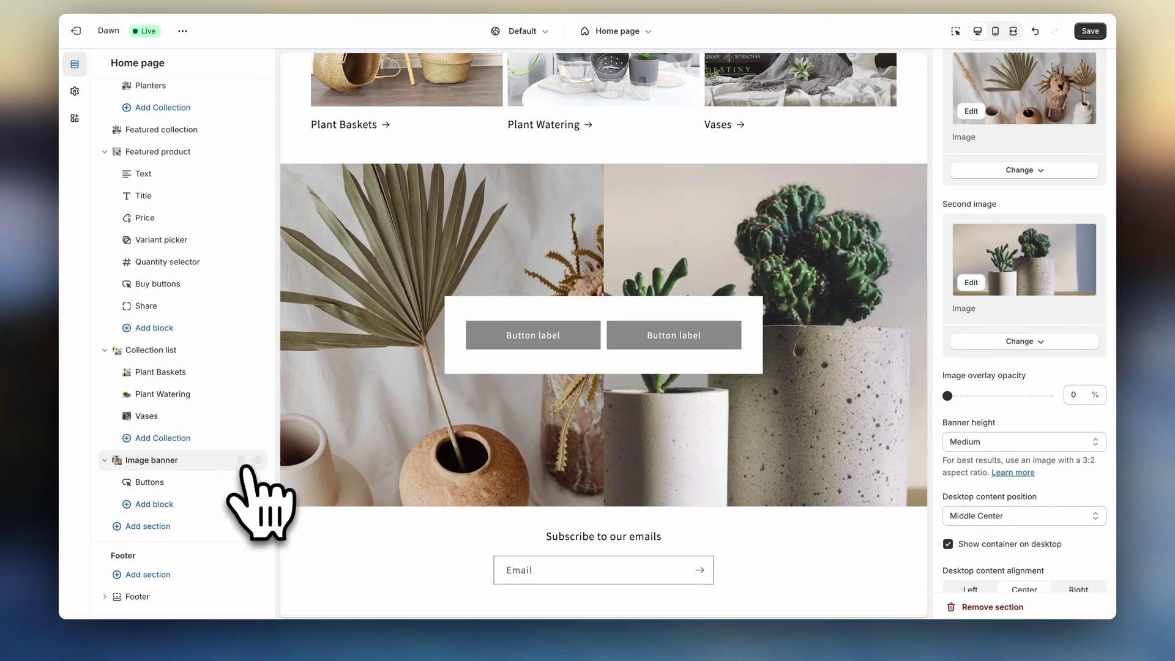
pyautogui.click(242, 481)
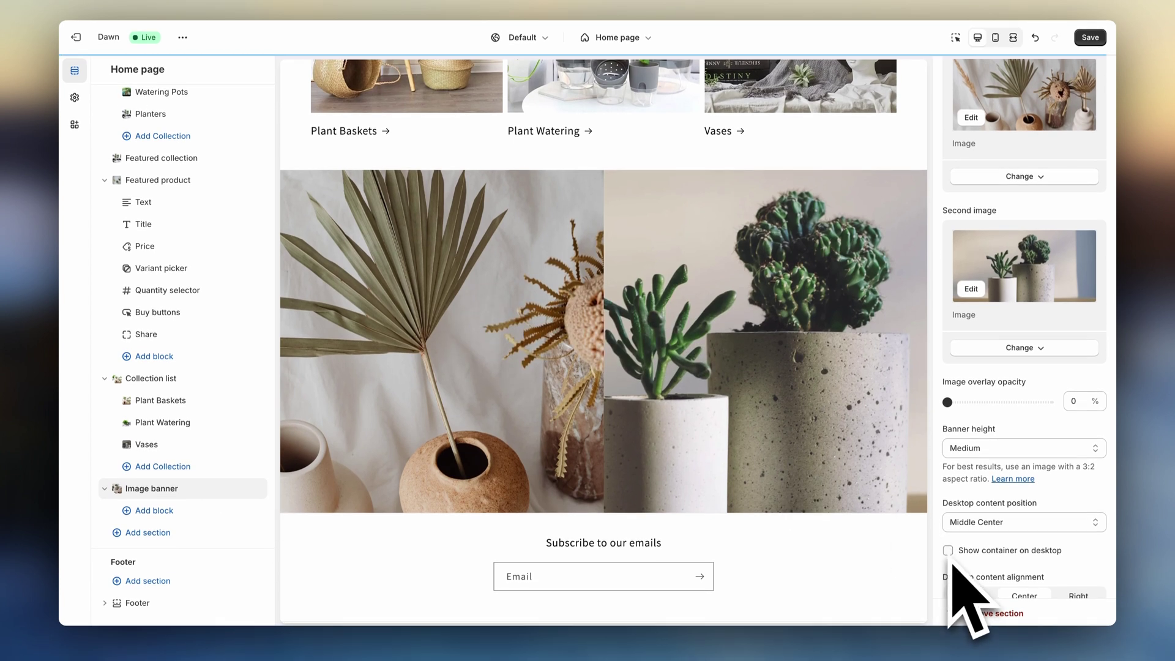
# - Set the banner height to Small and the image behavior to Ambient movement
pyautogui.scroll(-7, 953, 564)
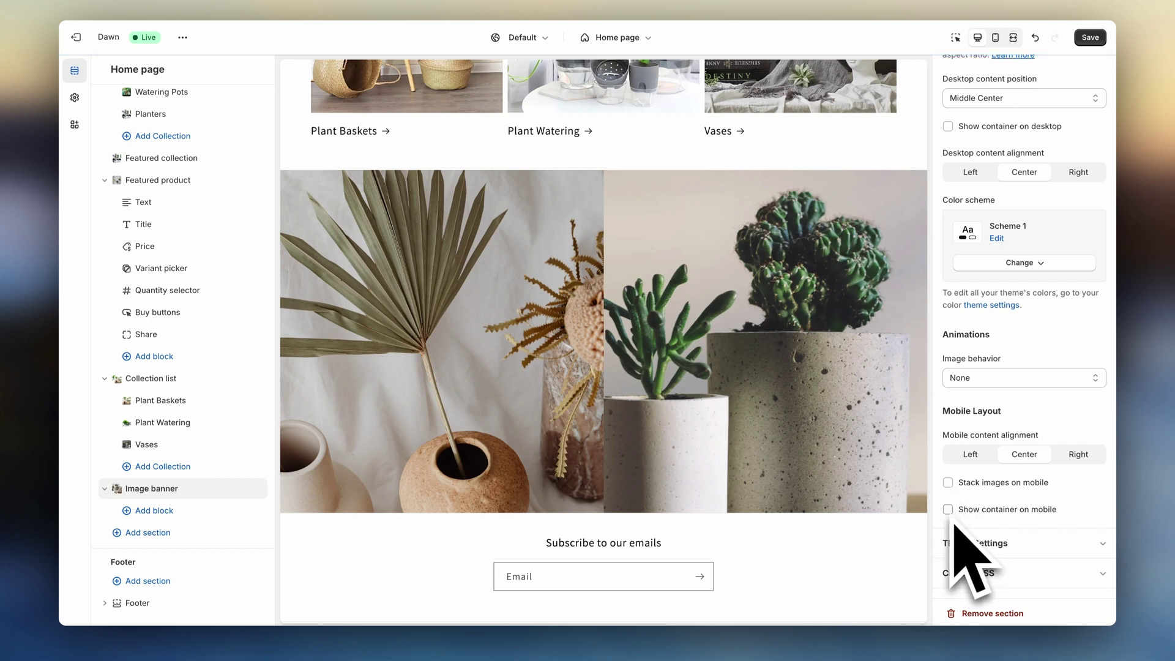
pyautogui.scroll(5, 952, 524)
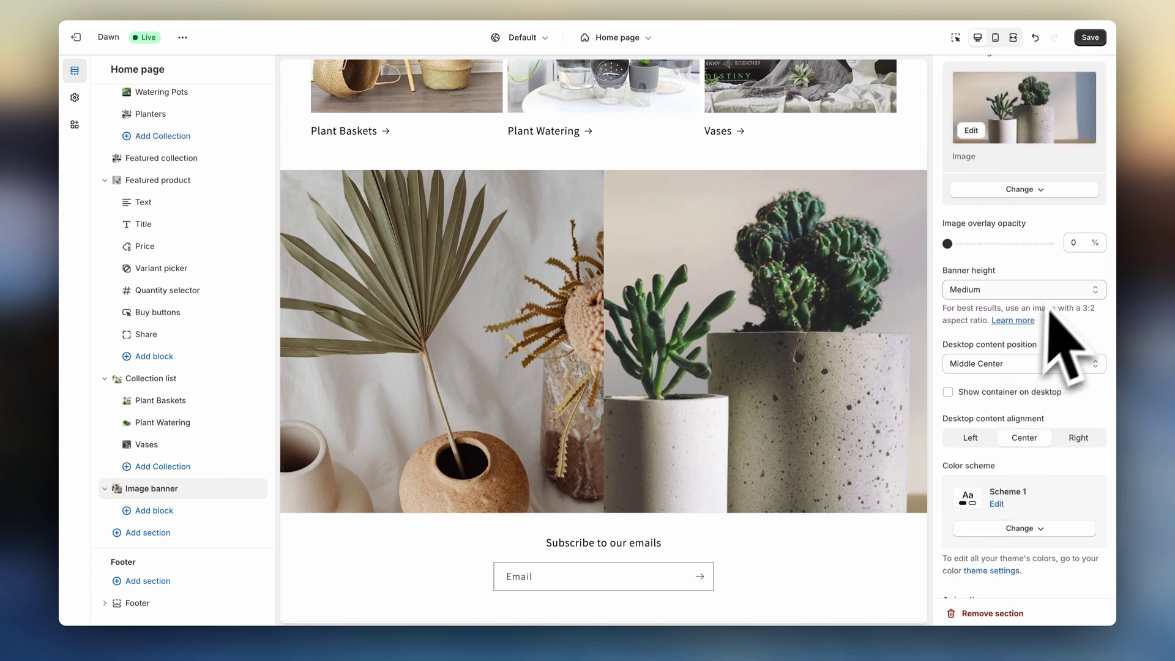
pyautogui.click(1060, 288)
pyautogui.click(1062, 278)
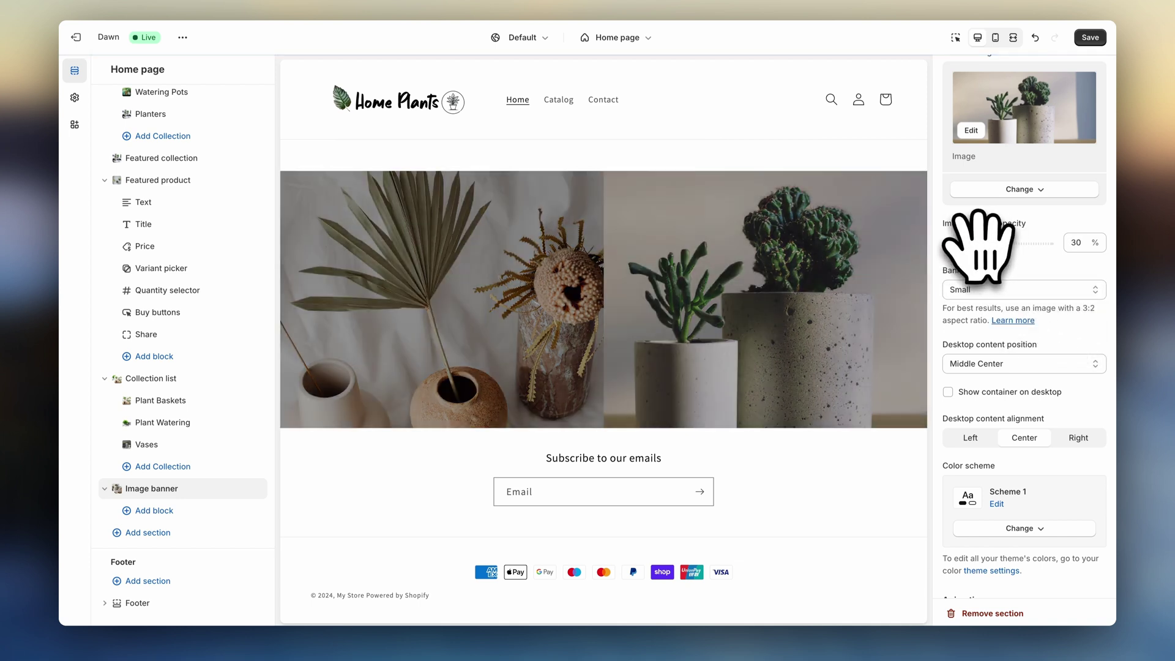
pyautogui.scroll(-5, 1013, 320)
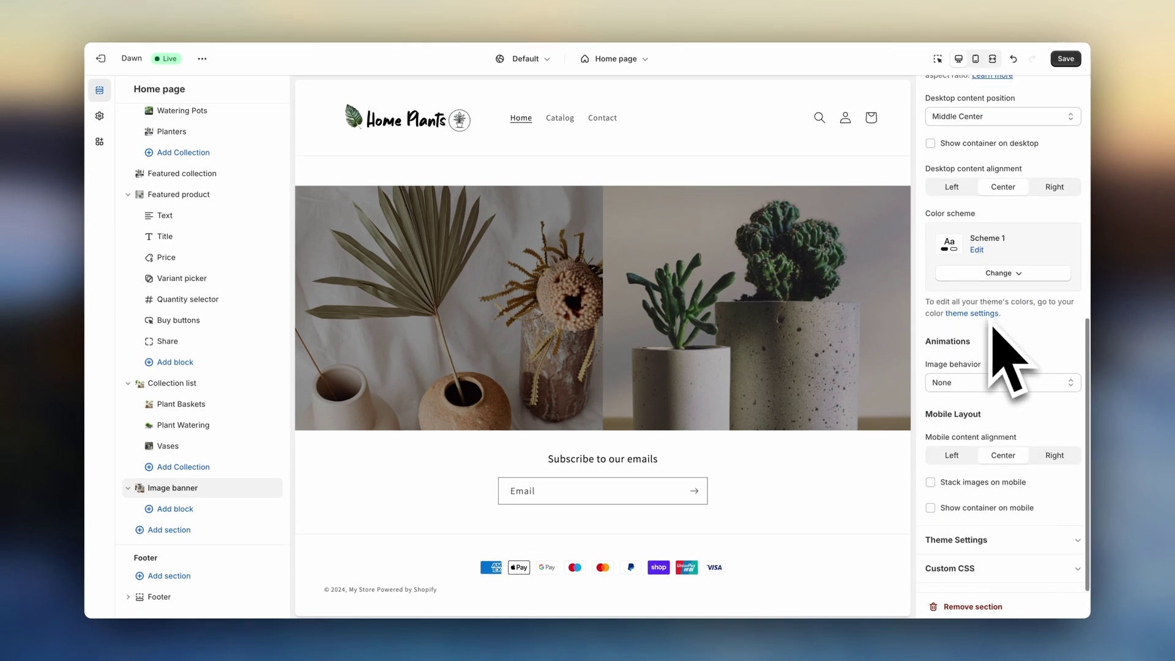
pyautogui.click(987, 384)
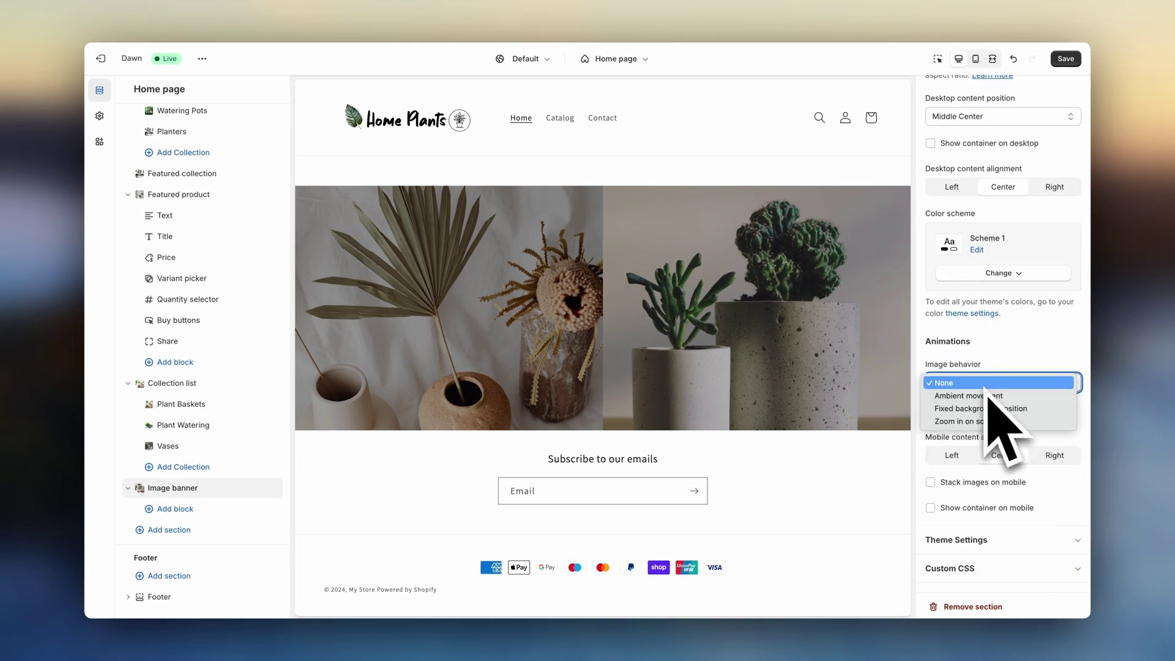
pyautogui.click(1004, 395)
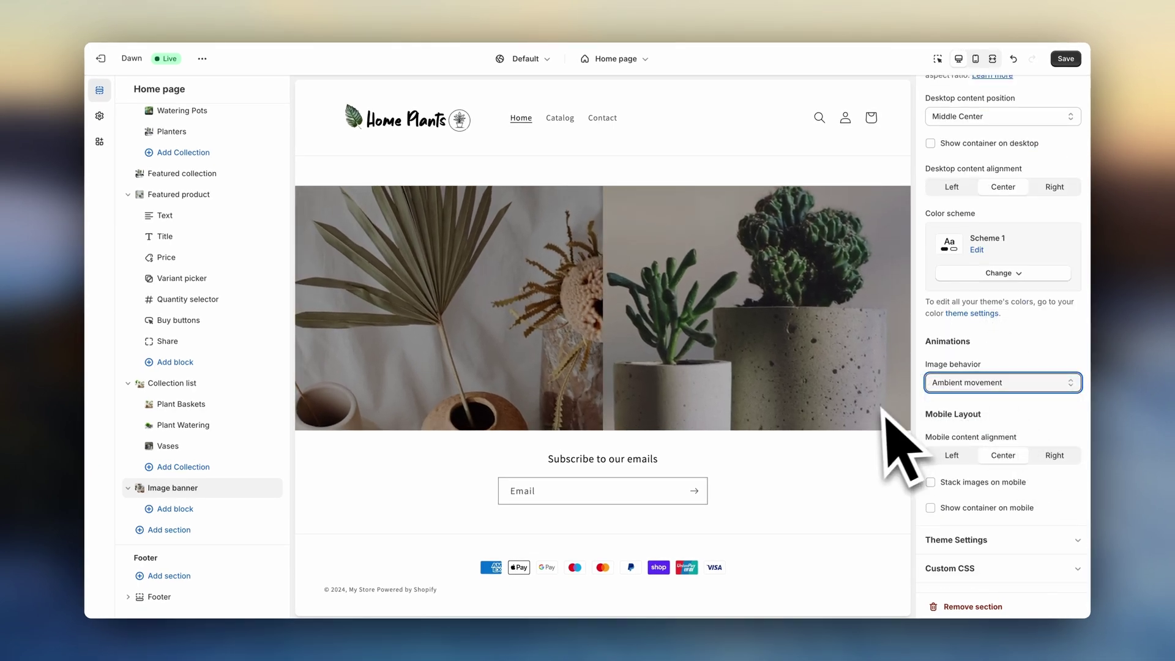
pyautogui.scroll(3, 882, 409)
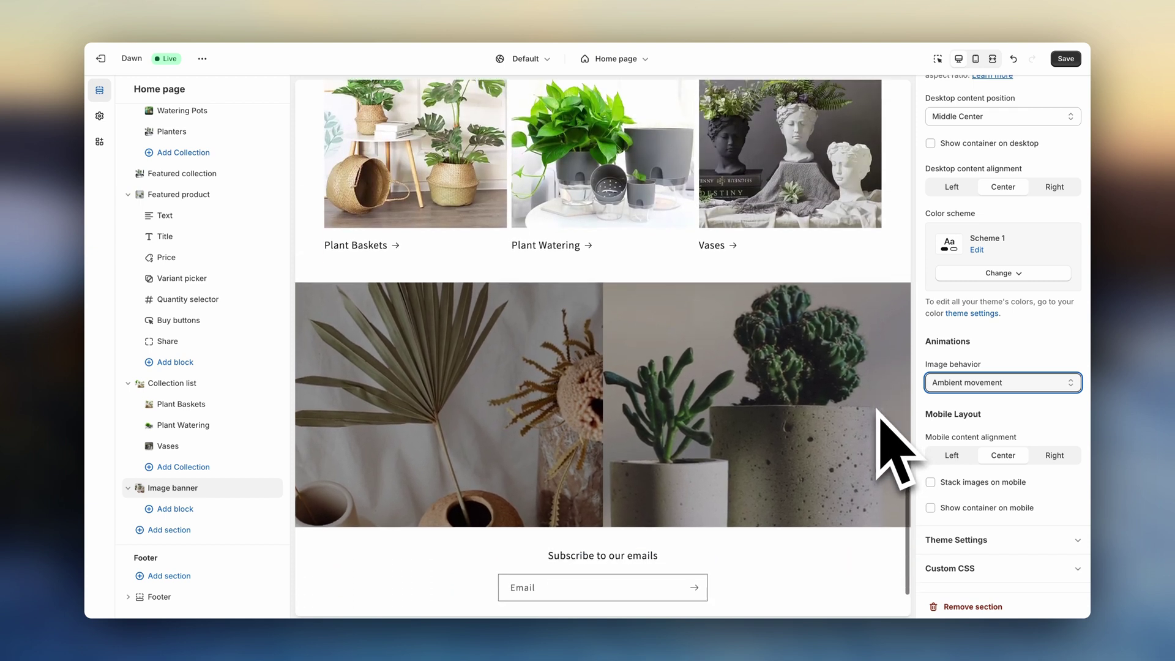
pyautogui.scroll(-1, 880, 411)
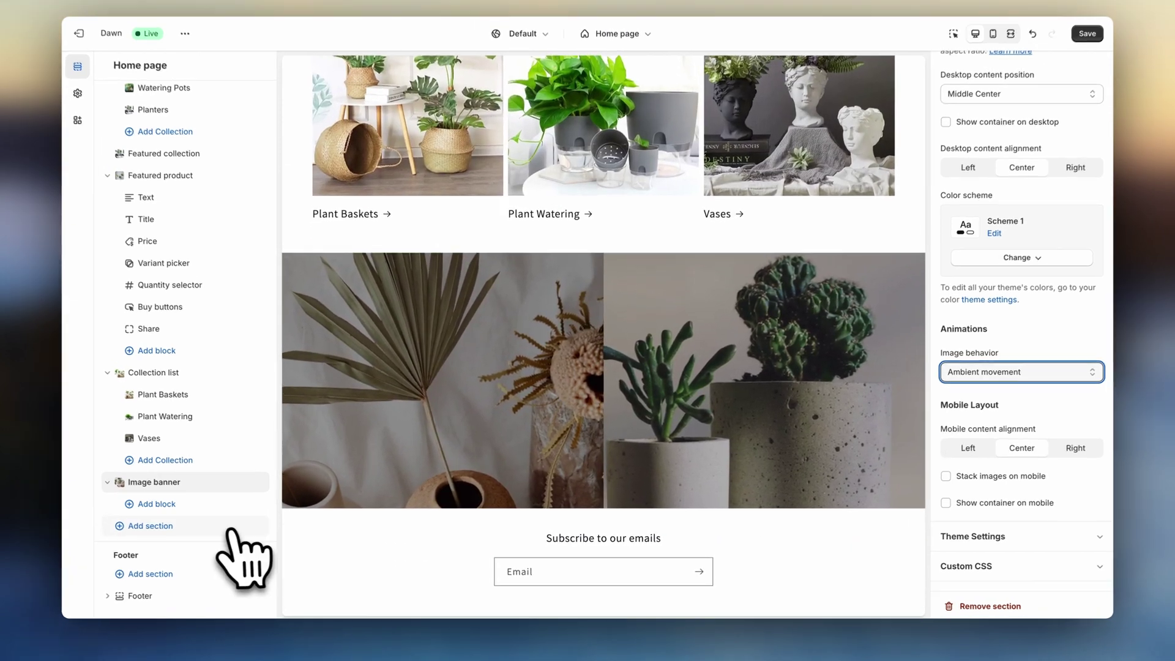
# - Add a Collapsible content section headed 'Frequently Asked Questions'
pyautogui.click(233, 530)
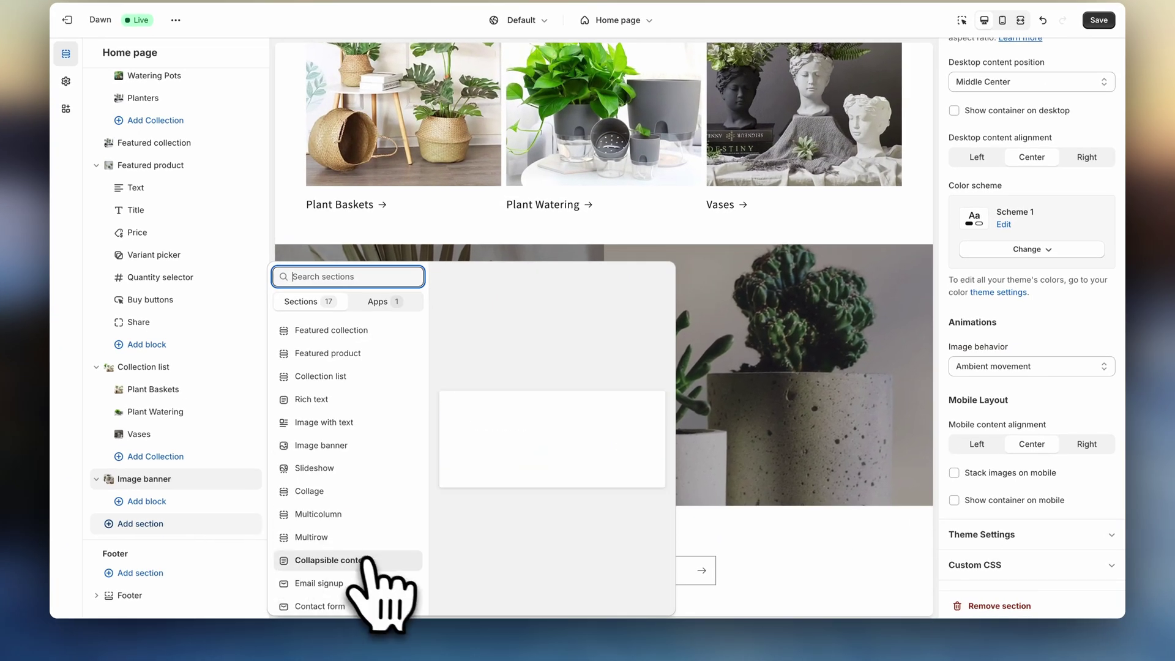
pyautogui.click(372, 560)
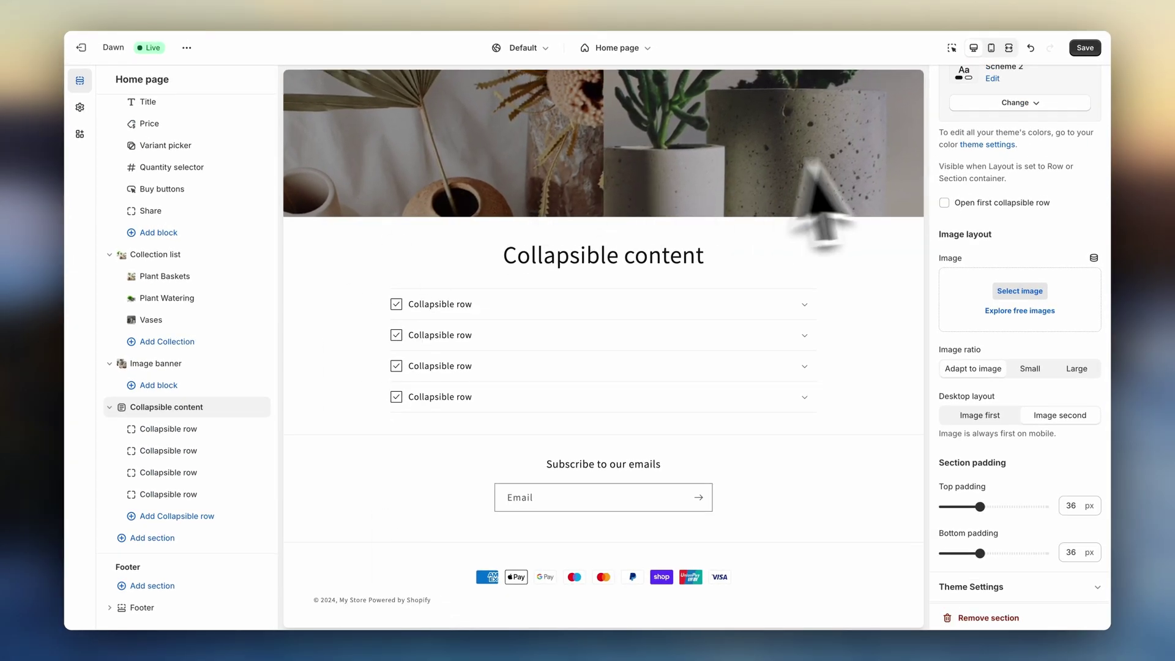
pyautogui.scroll(10, 975, 196)
pyautogui.click(1049, 204)
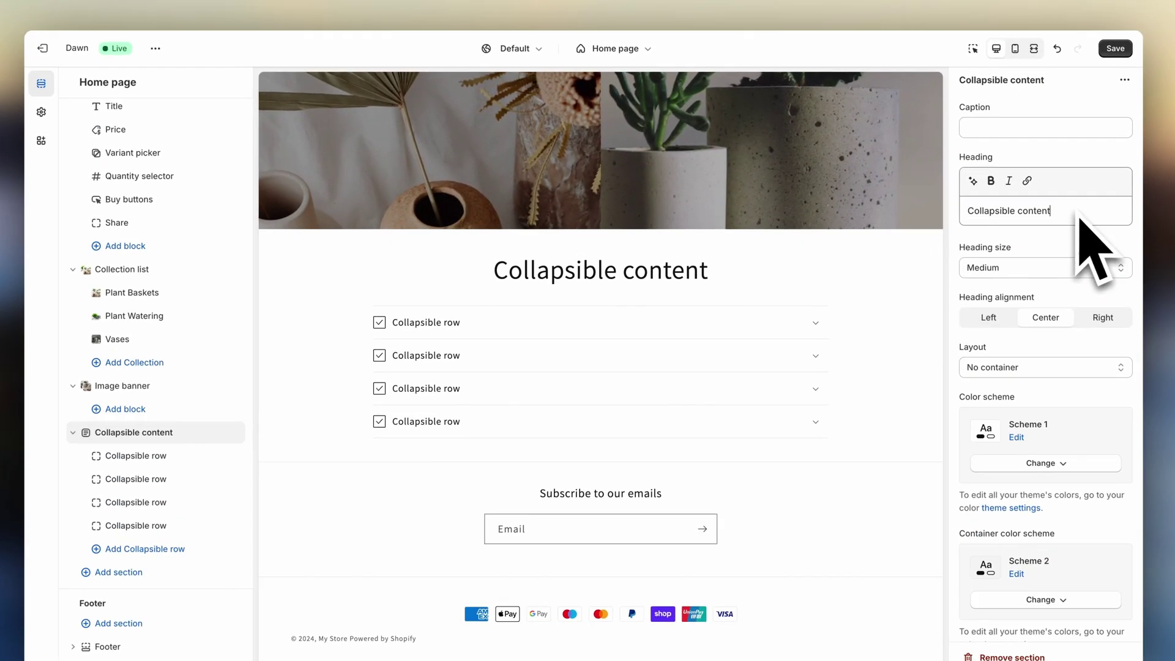
pyautogui.moveTo(1078, 214); pyautogui.dragTo(973, 221)
pyautogui.write('Frequently Asked Questions')
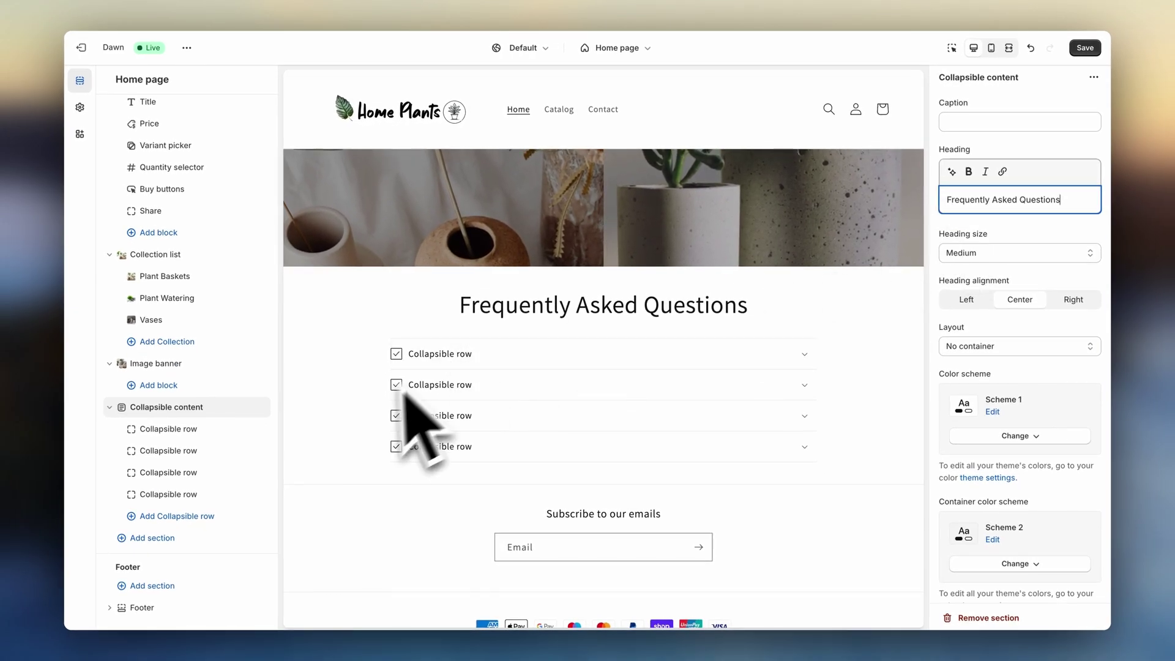
# - Write the shipping row's answer and give it the Plane icon
pyautogui.click(233, 436)
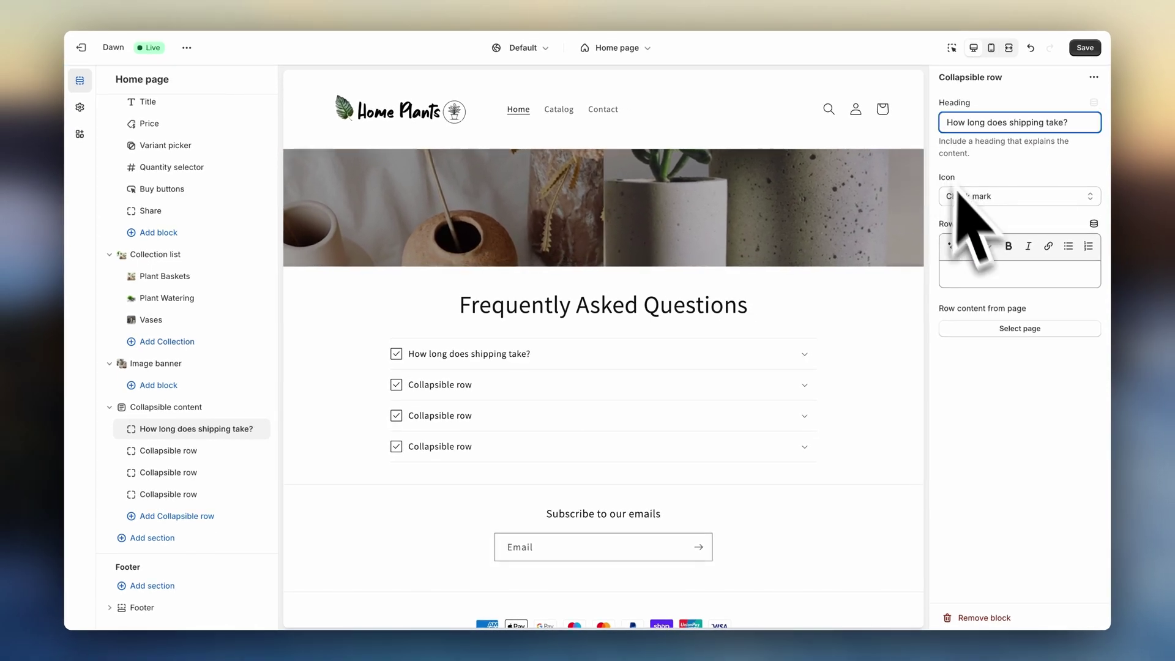
pyautogui.click(990, 277)
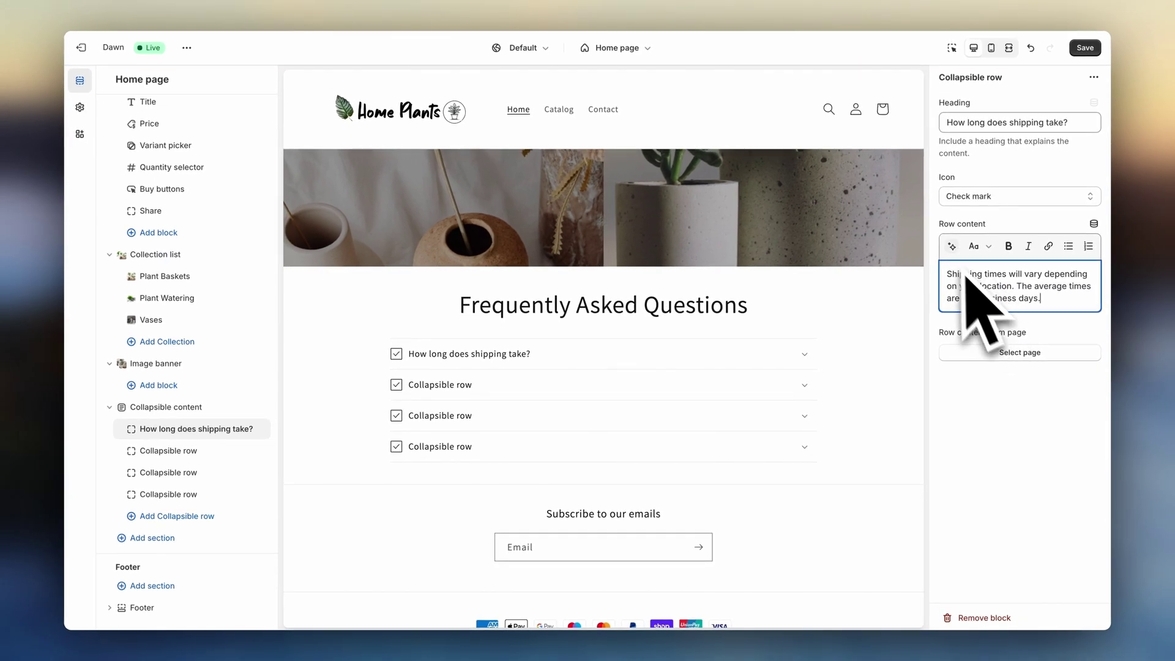
pyautogui.click(1030, 196)
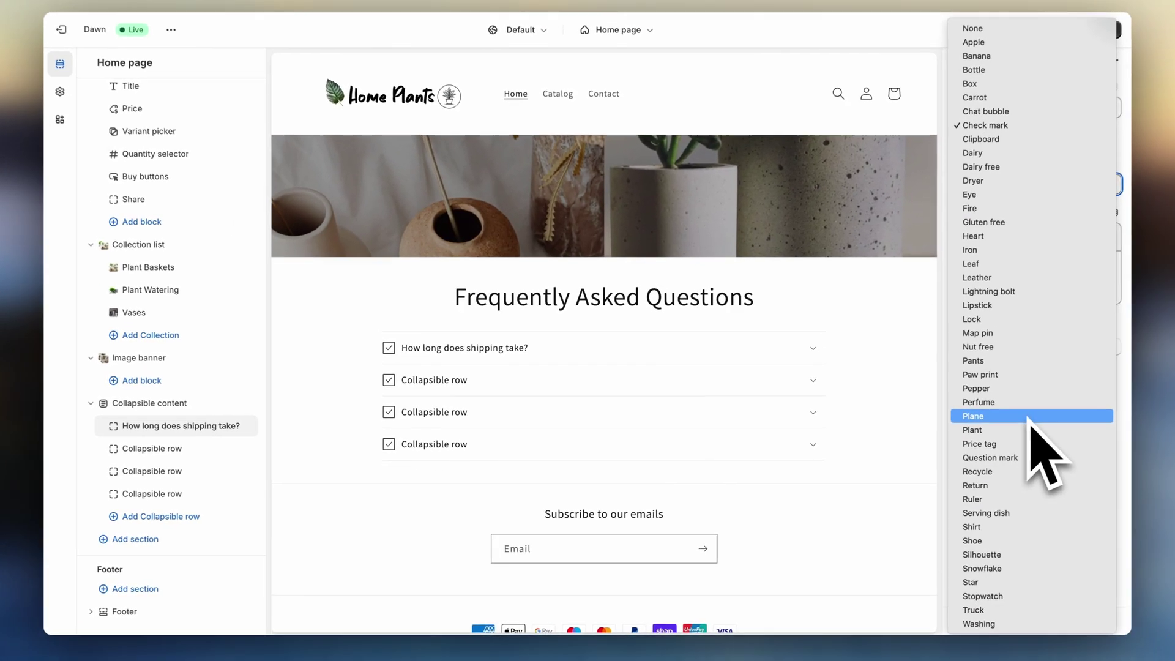
pyautogui.click(1034, 422)
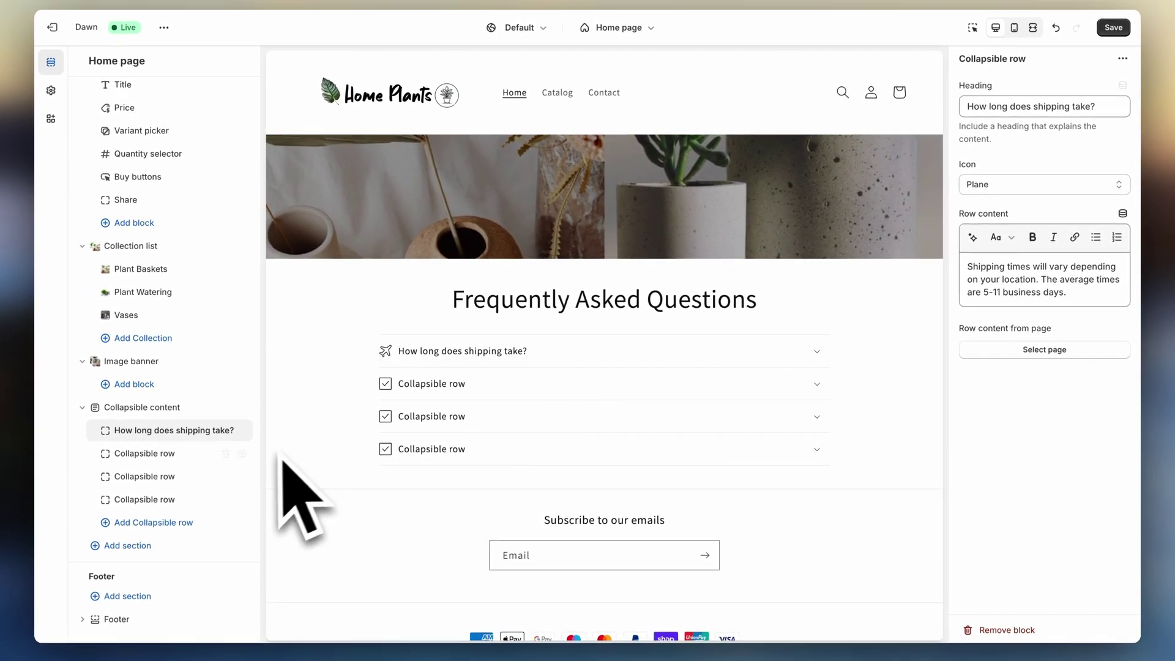
pyautogui.click(147, 454)
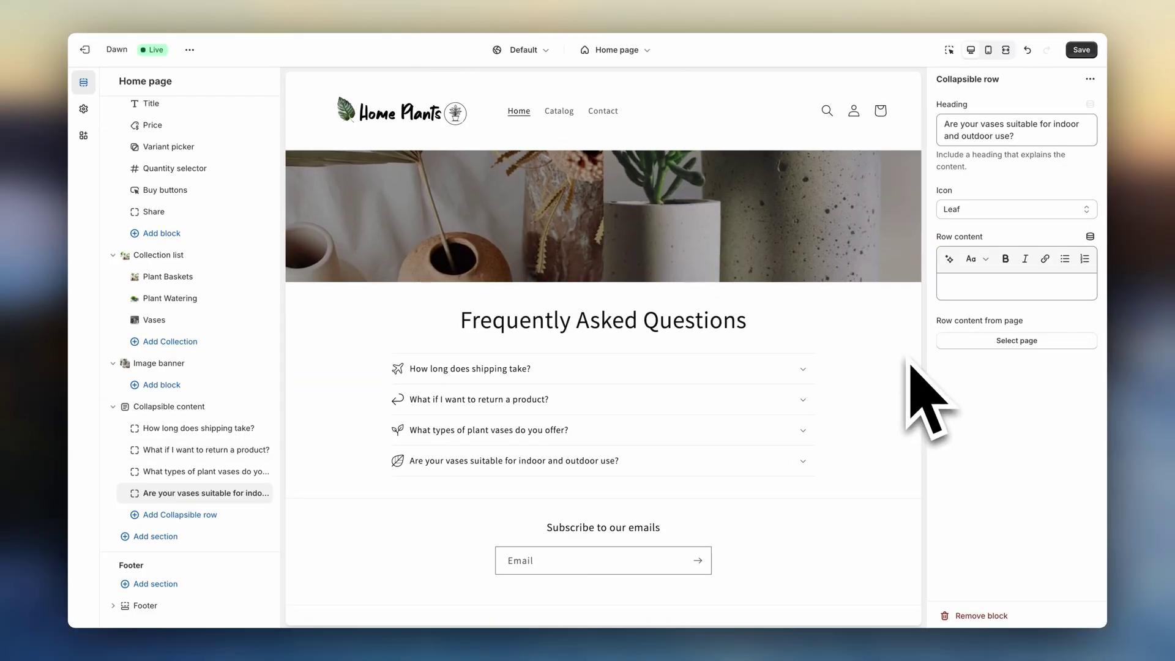
pyautogui.scroll(15, 890, 358)
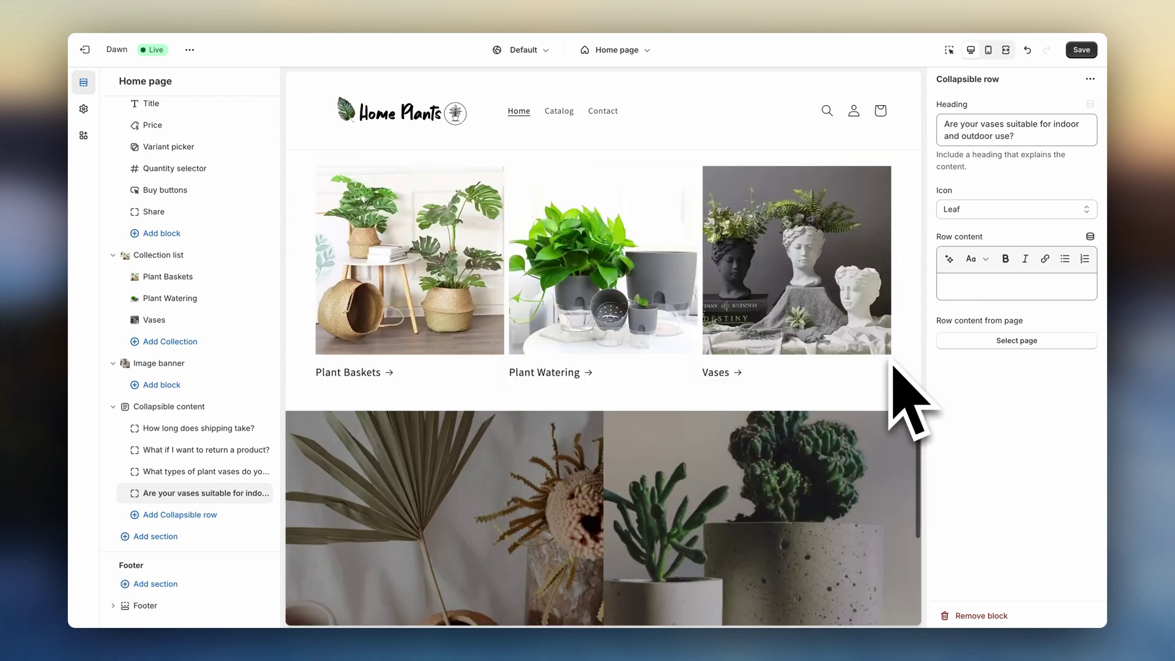
pyautogui.scroll(6, 893, 366)
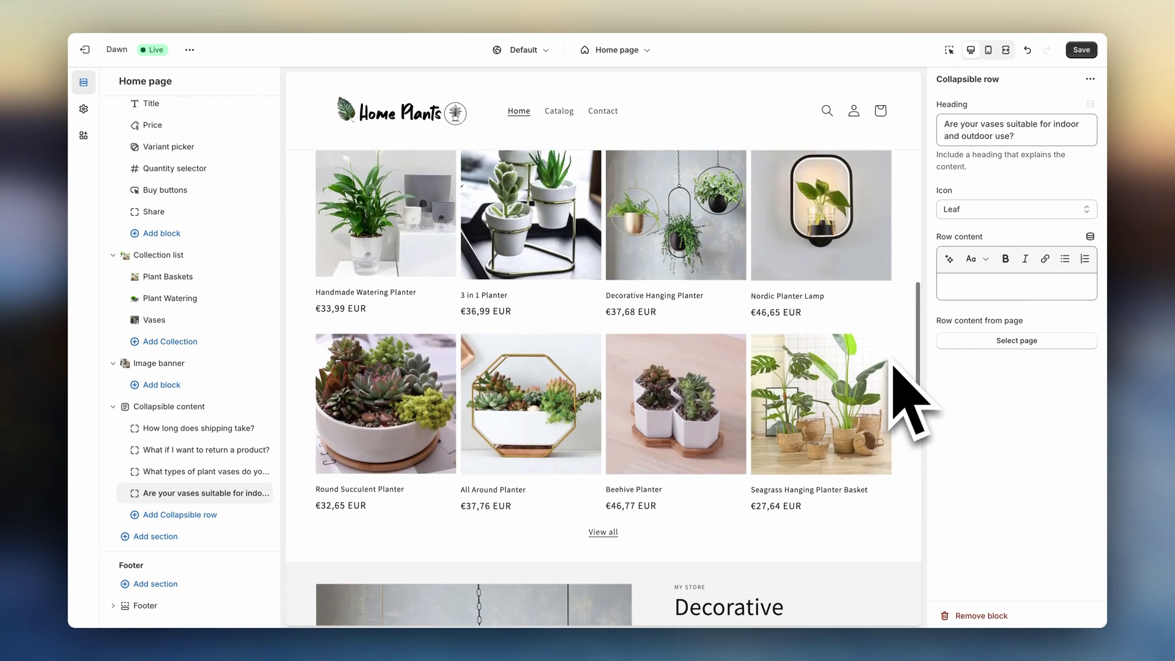
pyautogui.scroll(8, 892, 365)
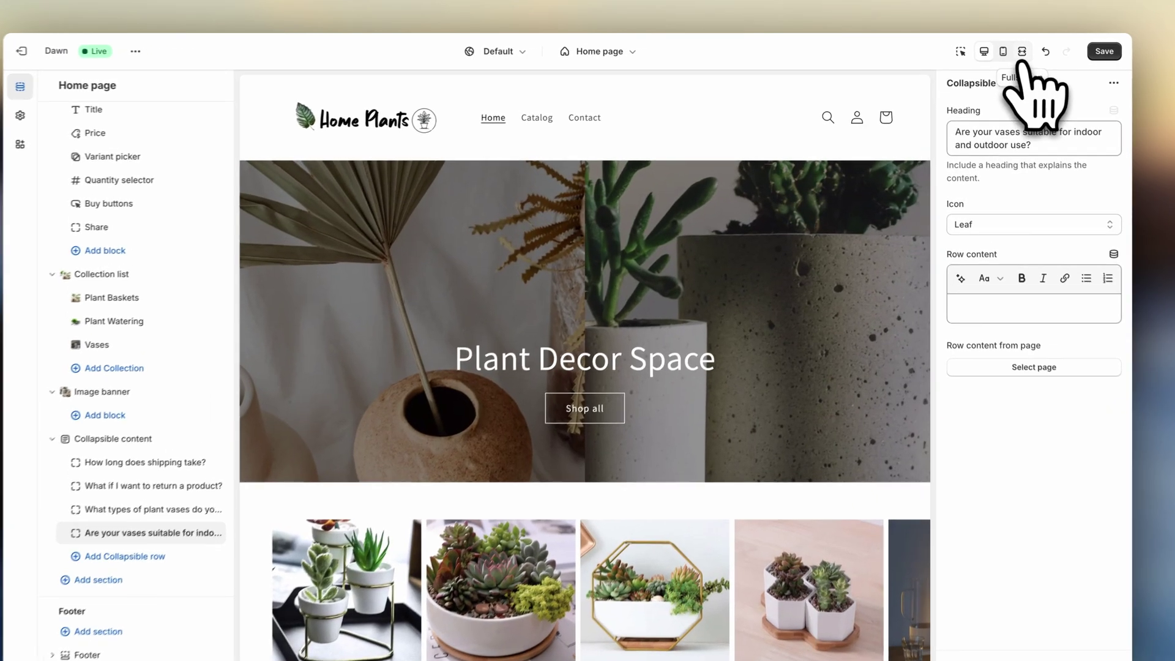
pyautogui.click(1005, 49)
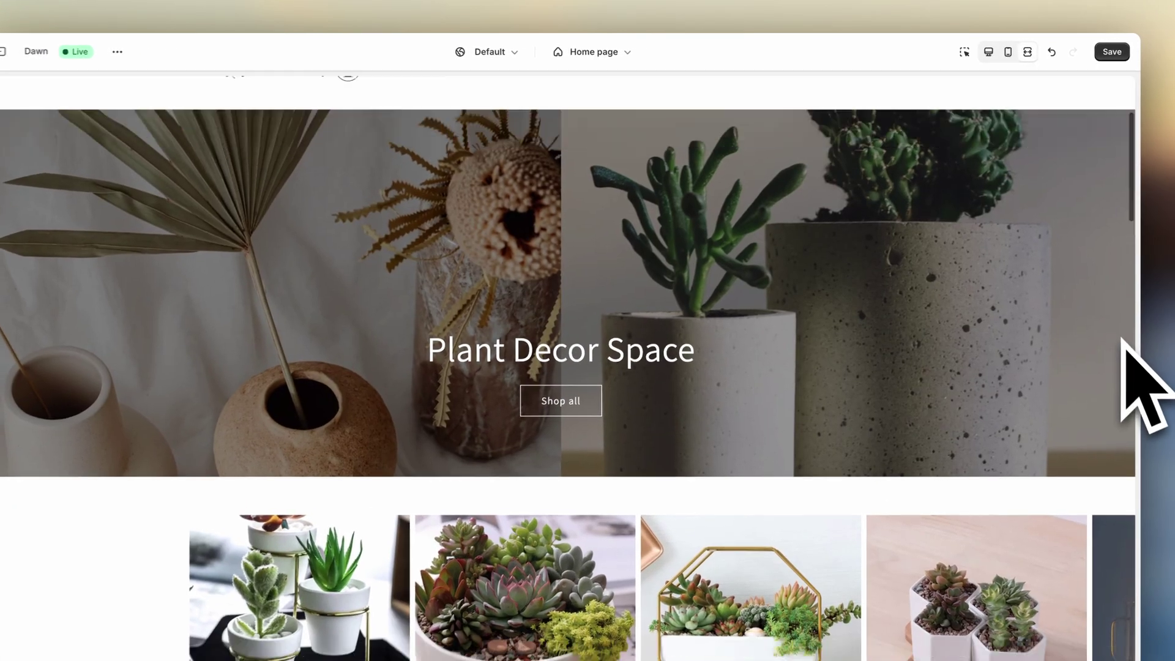
pyautogui.scroll(-3, 1091, 310)
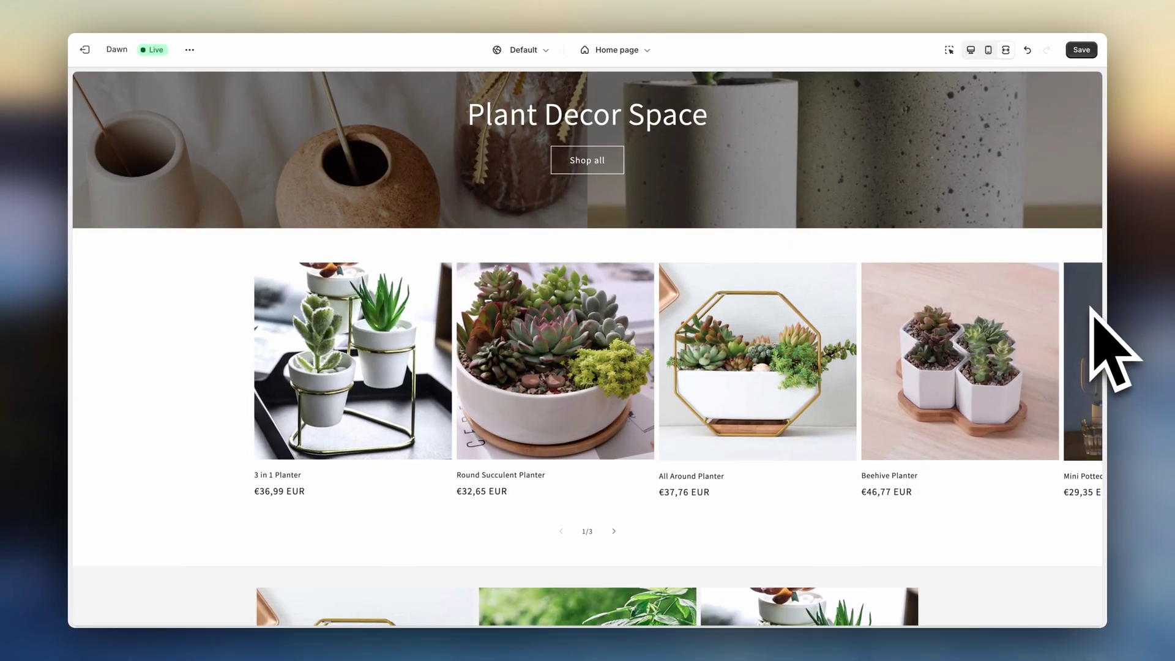
pyautogui.scroll(-6, 1093, 309)
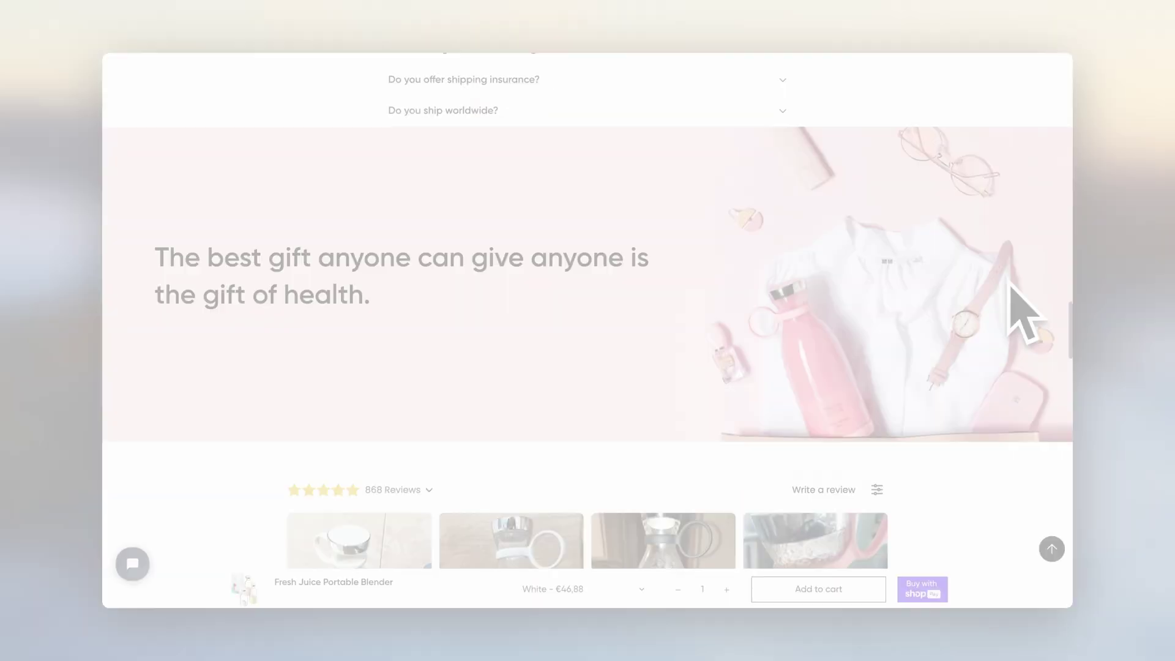
pyautogui.scroll(-10, 1026, 312)
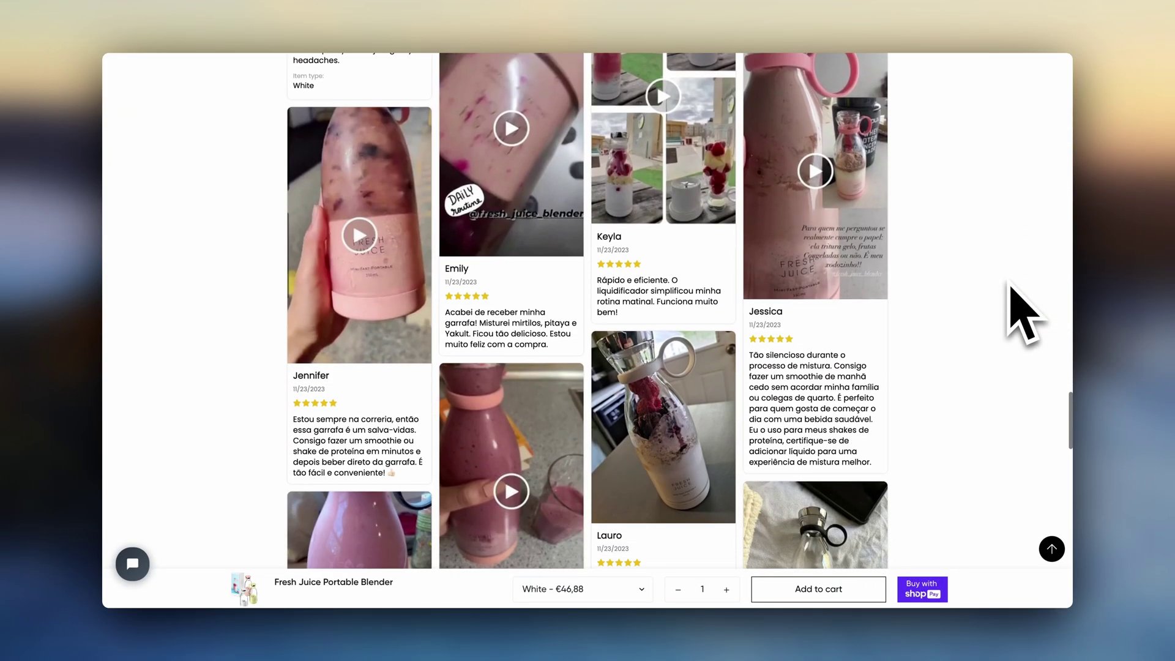
pyautogui.scroll(-10, 1026, 312)
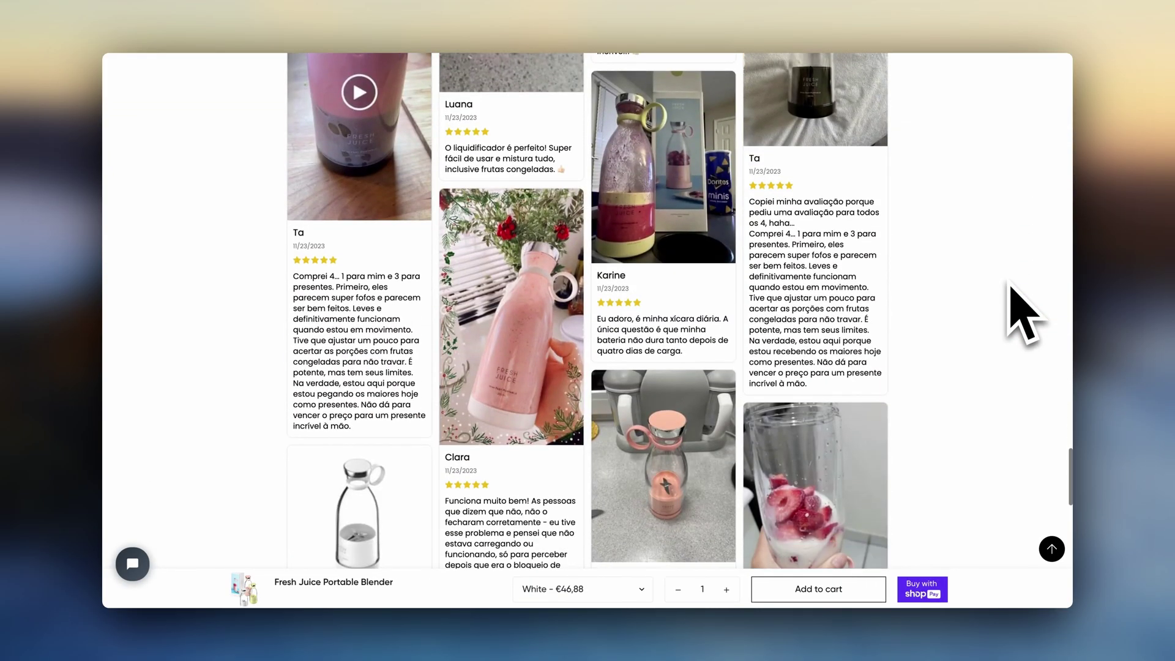
pyautogui.scroll(15, 1025, 312)
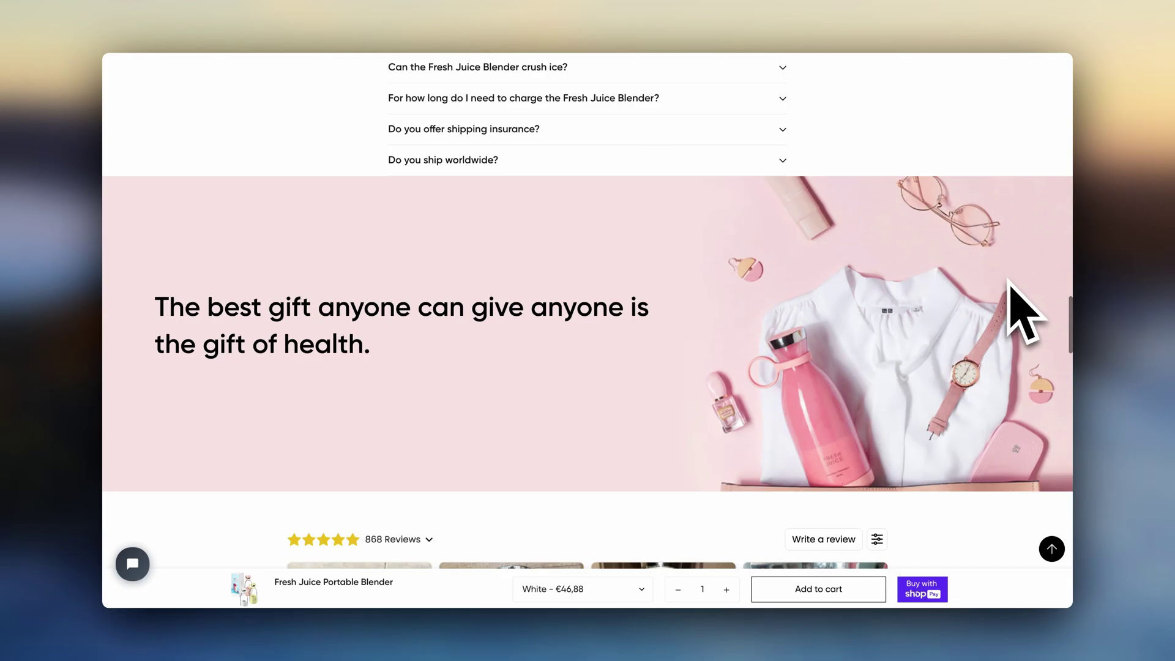
pyautogui.scroll(-5, 1010, 309)
pyautogui.scroll(-2, 1010, 285)
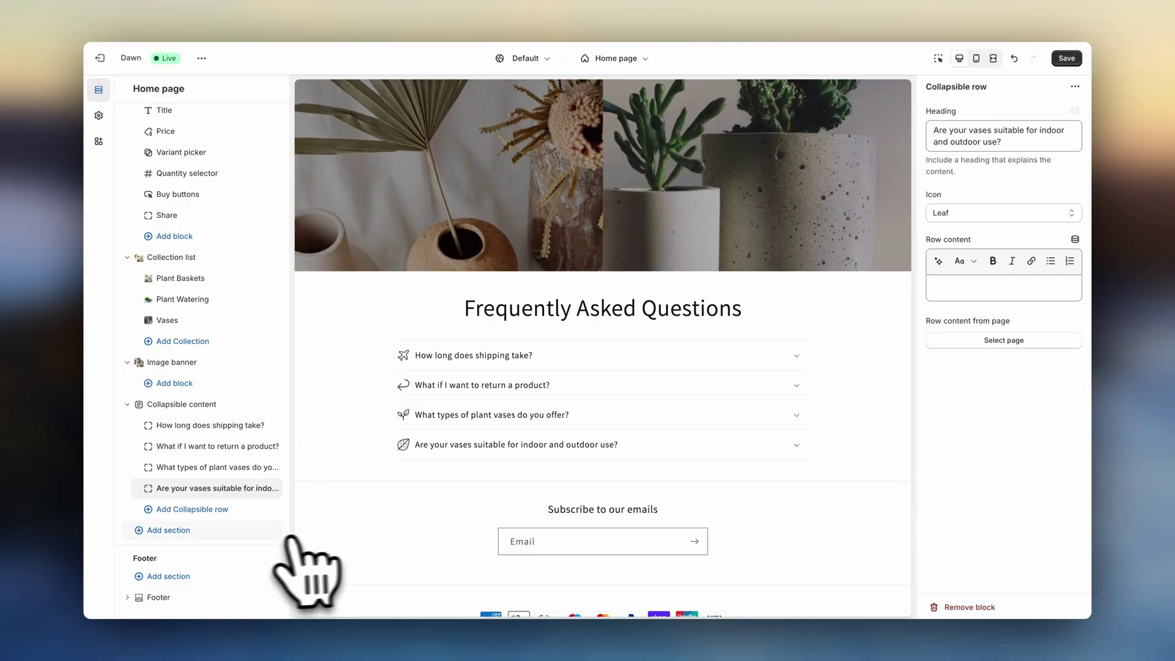
# - Add a Multicolumn section and an Image with text section to the home page
pyautogui.click(279, 530)
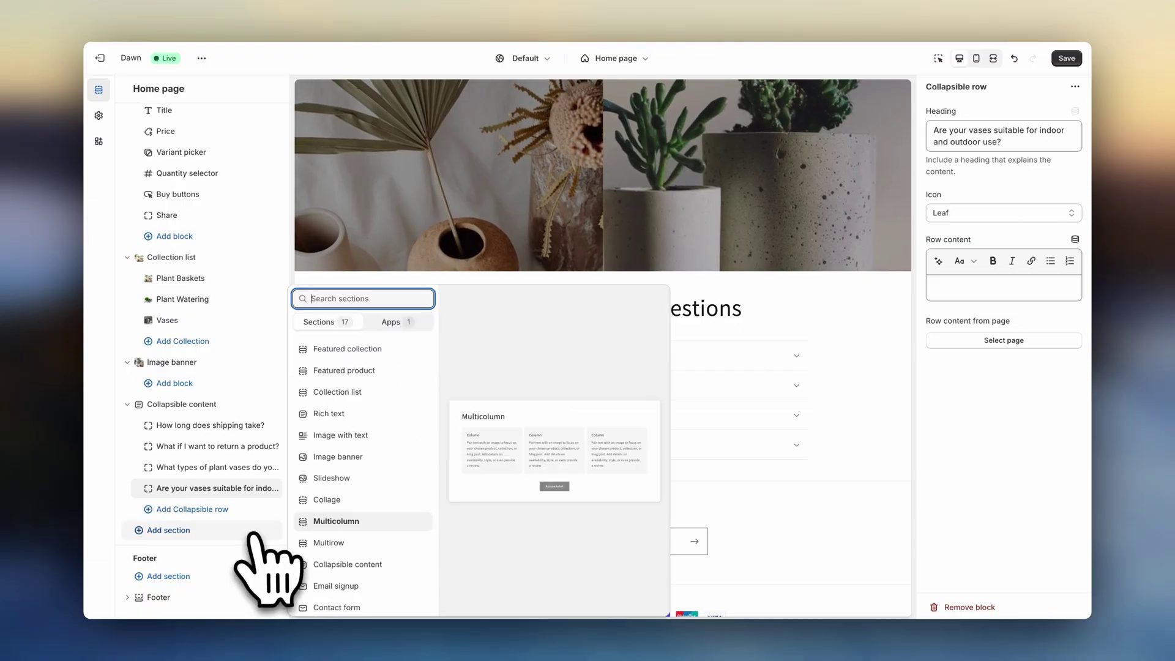
pyautogui.click(318, 517)
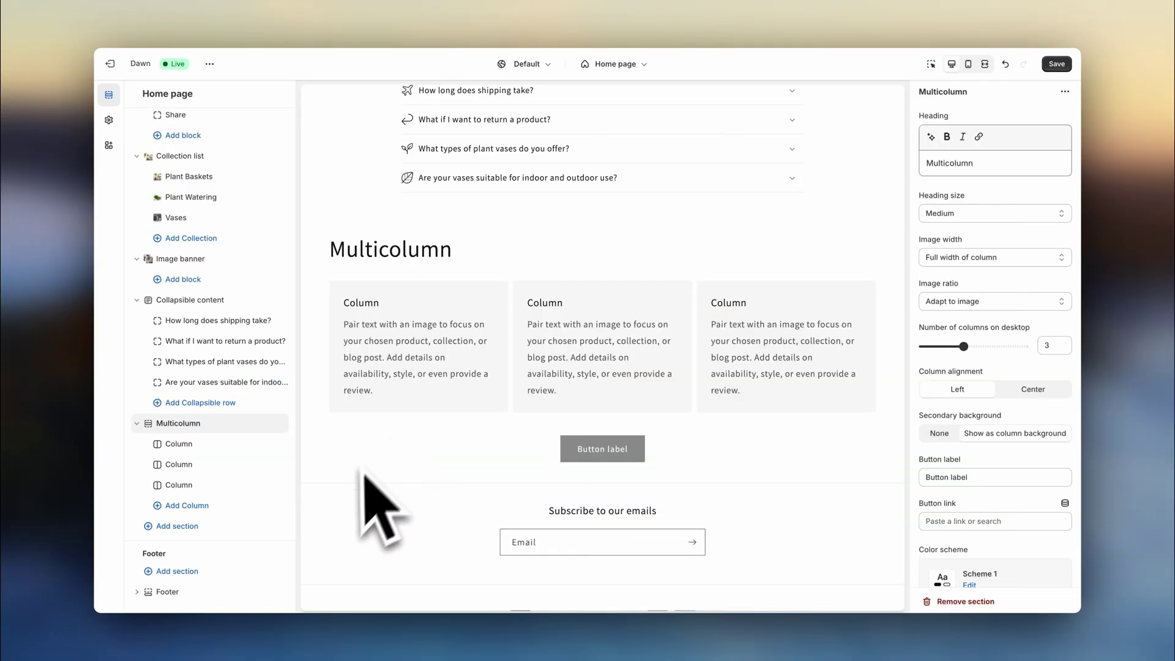
pyautogui.click(246, 530)
pyautogui.click(346, 432)
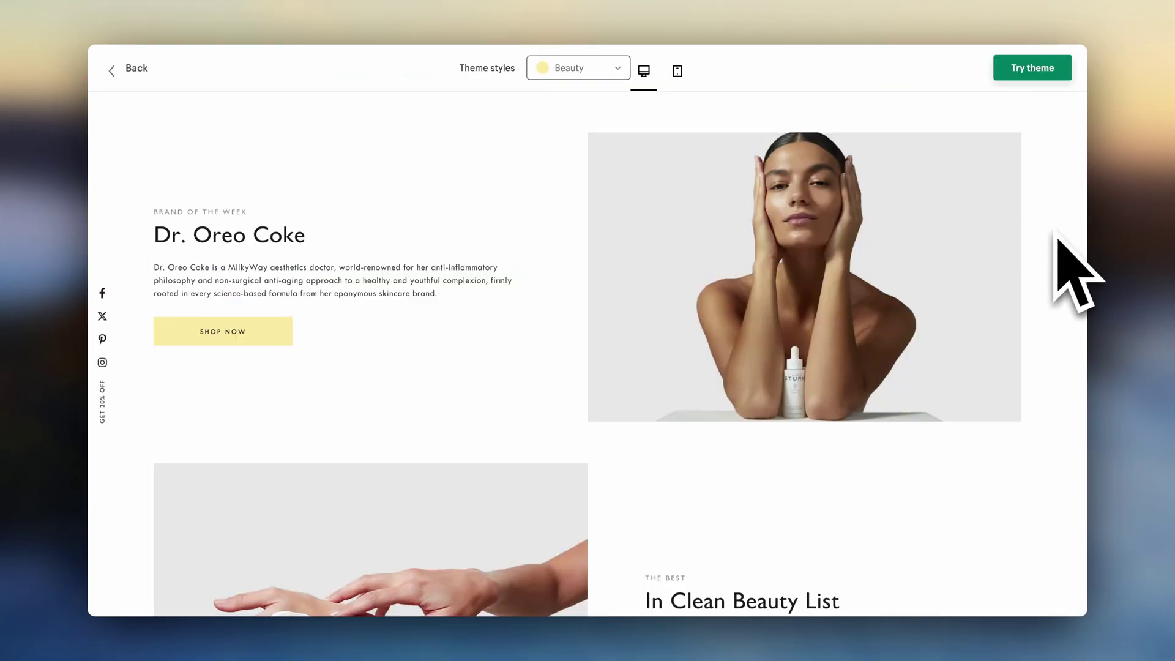
pyautogui.scroll(-5, 1055, 236)
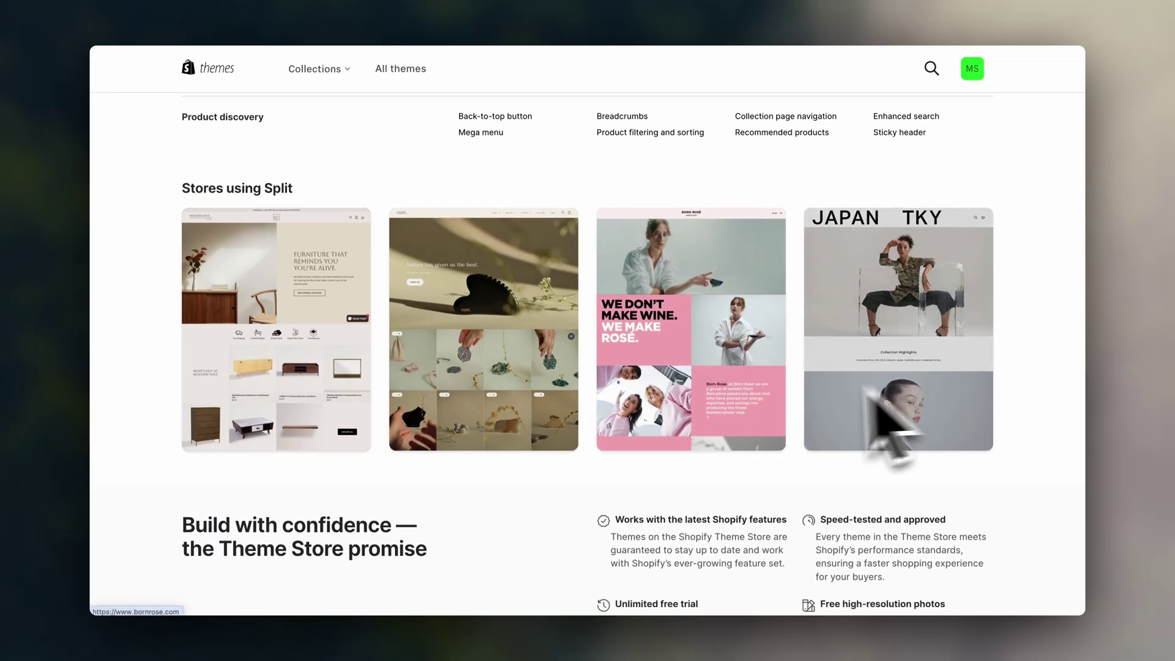
pyautogui.scroll(-4, 748, 379)
pyautogui.scroll(-9, 746, 403)
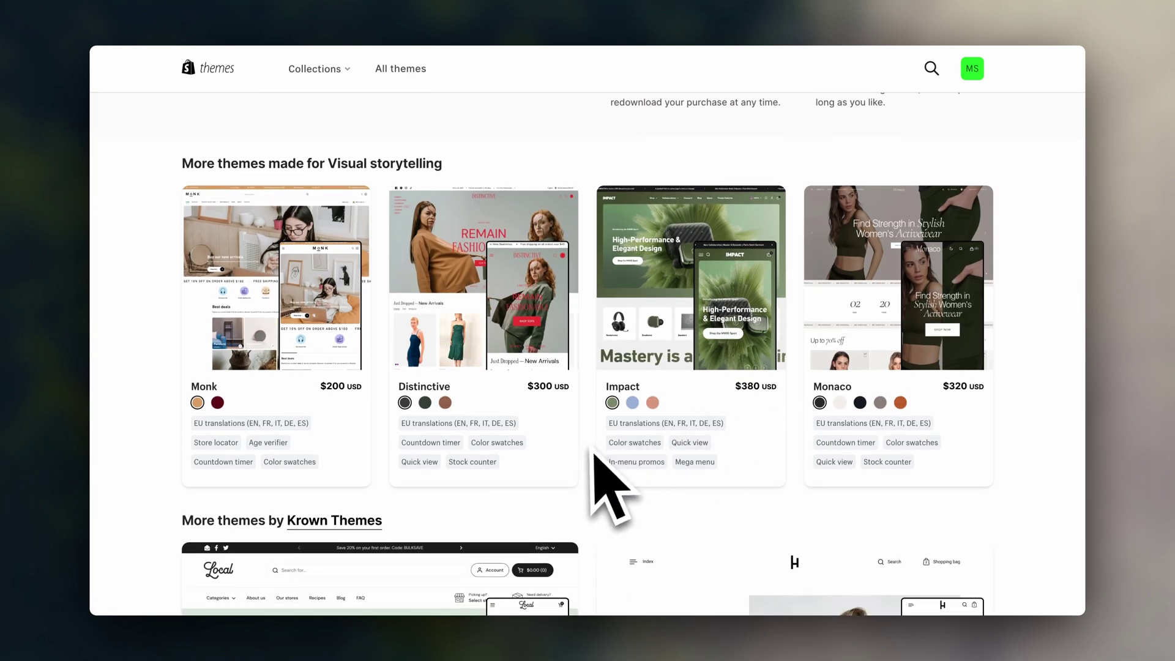
pyautogui.scroll(-7, 887, 590)
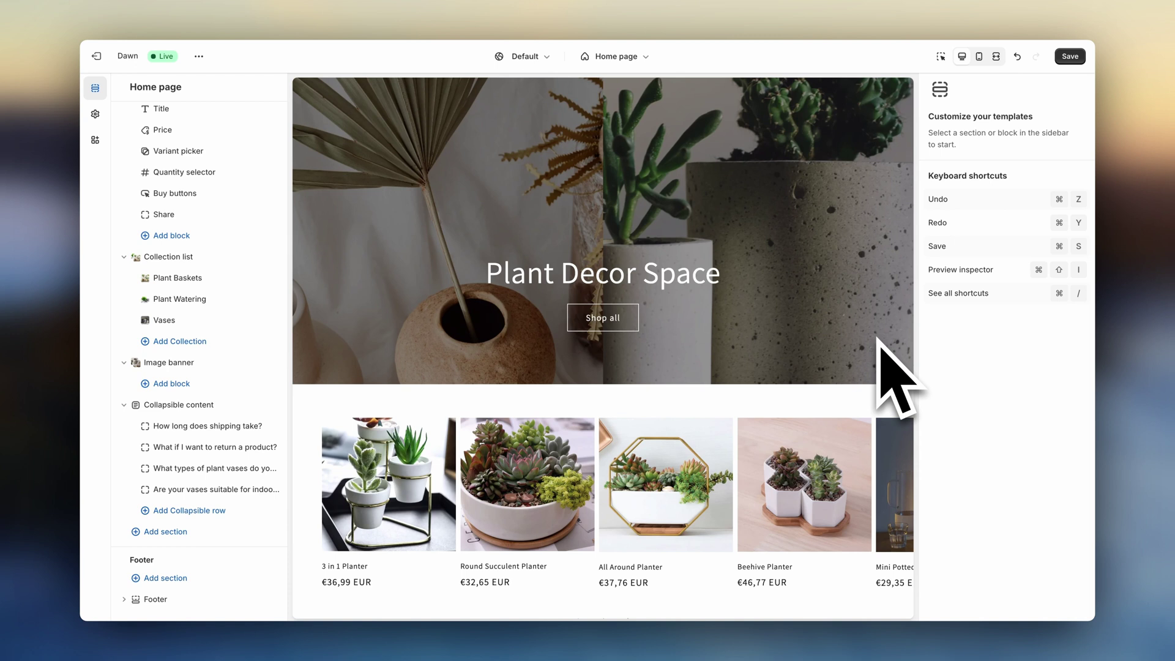
# - Switch the editor to Products > Default product and scroll the Ceramic Iron Flowerpot preview
pyautogui.click(639, 58)
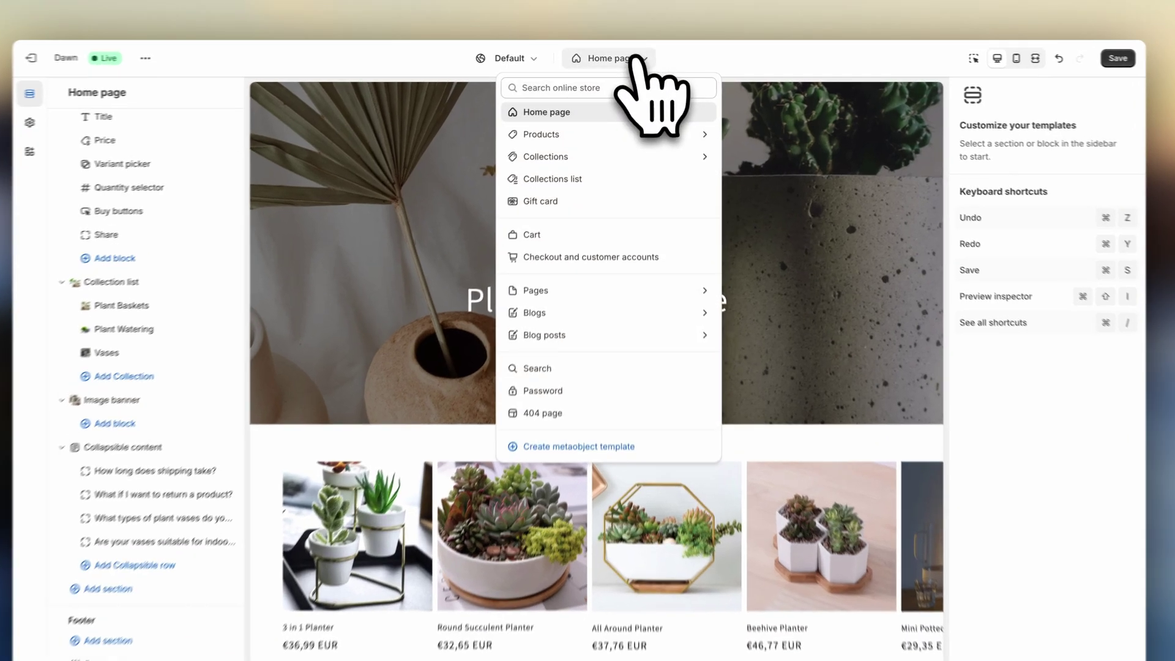
pyautogui.click(664, 131)
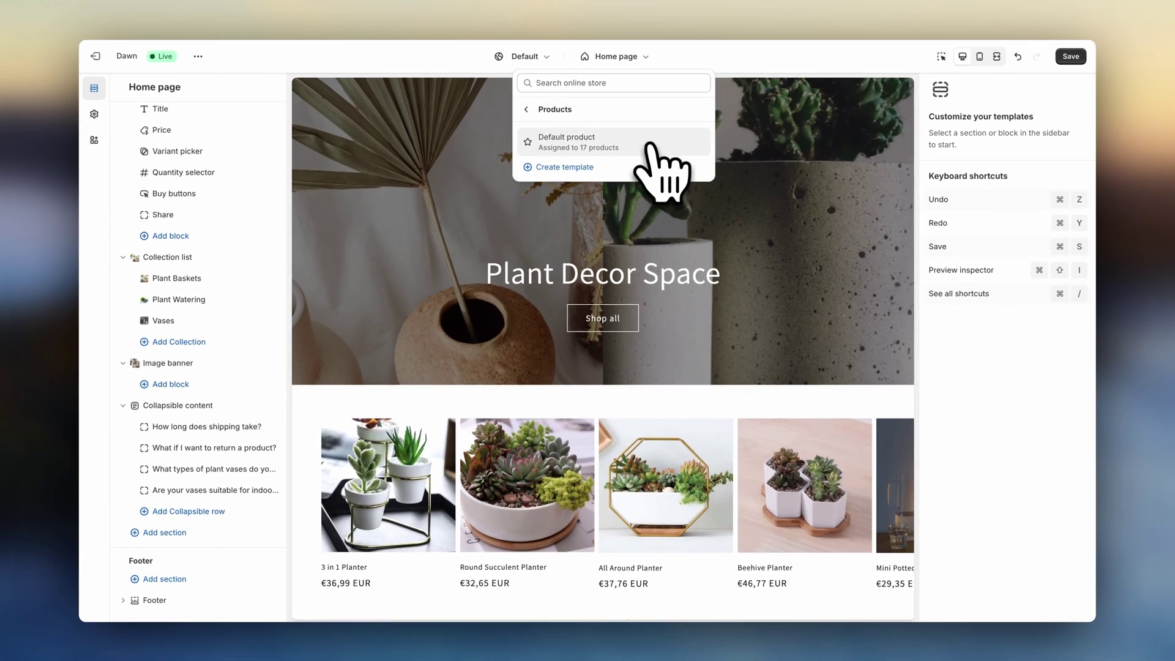
pyautogui.click(656, 158)
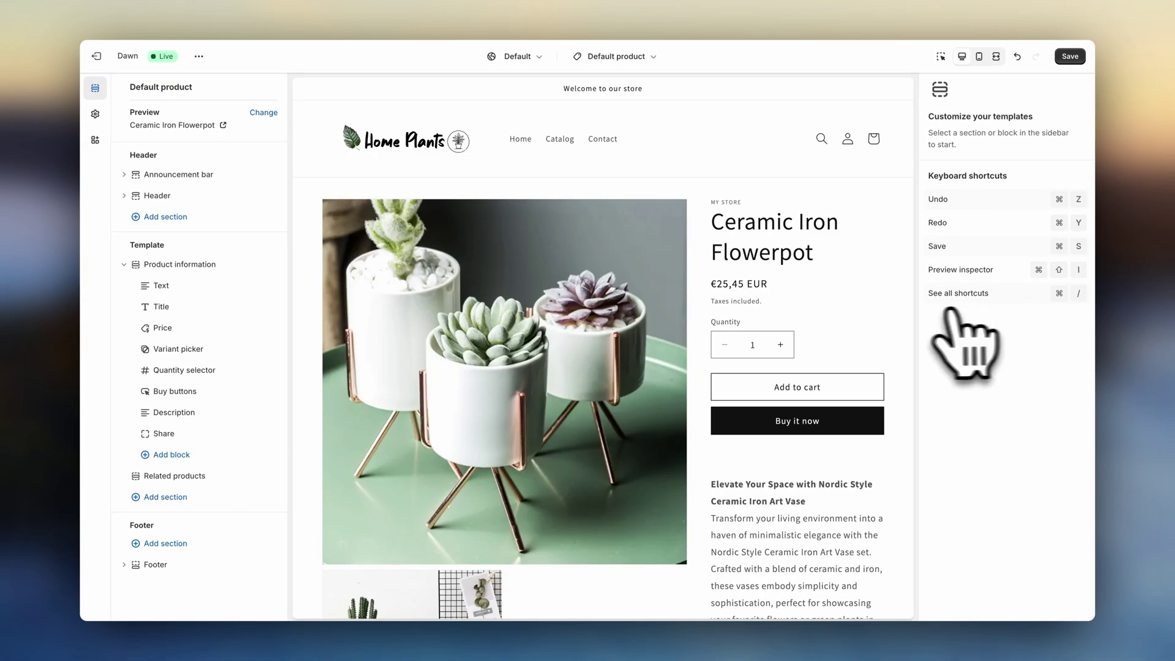
pyautogui.scroll(-5, 881, 314)
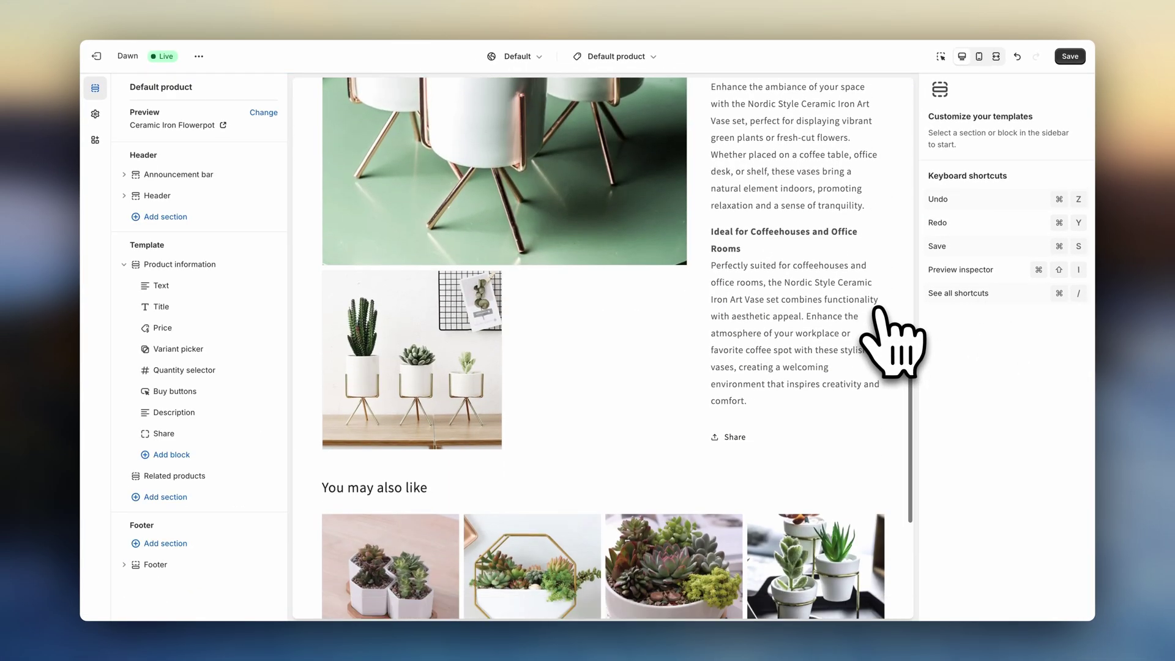
pyautogui.scroll(-4, 880, 313)
pyautogui.scroll(15, 880, 311)
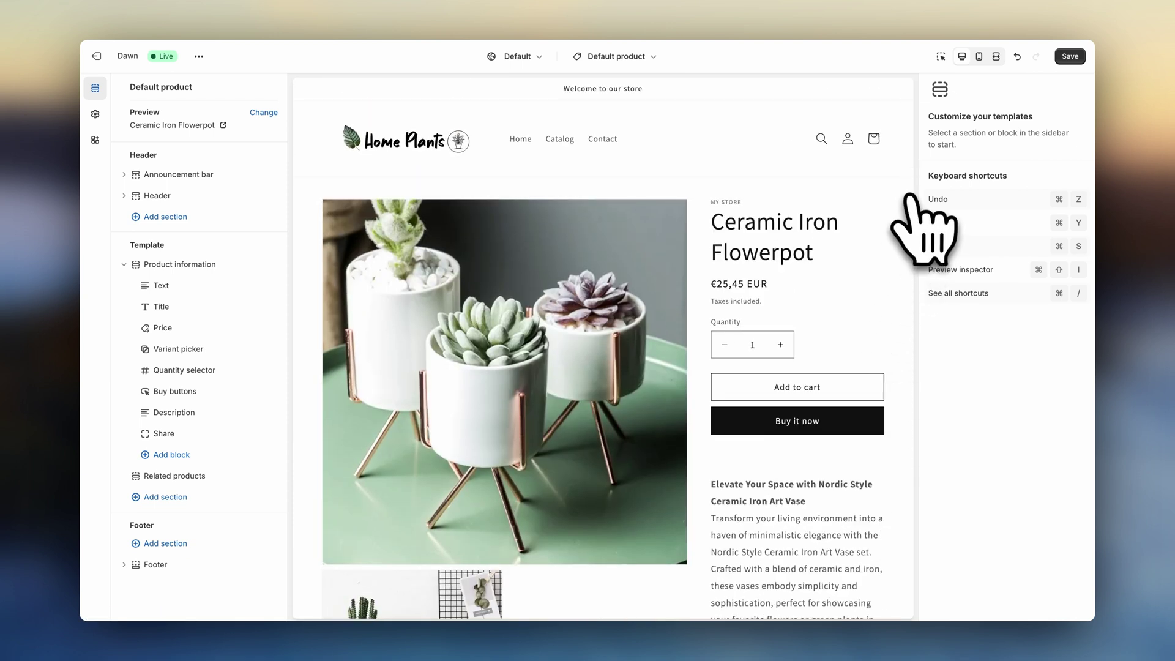
pyautogui.scroll(-5, 910, 196)
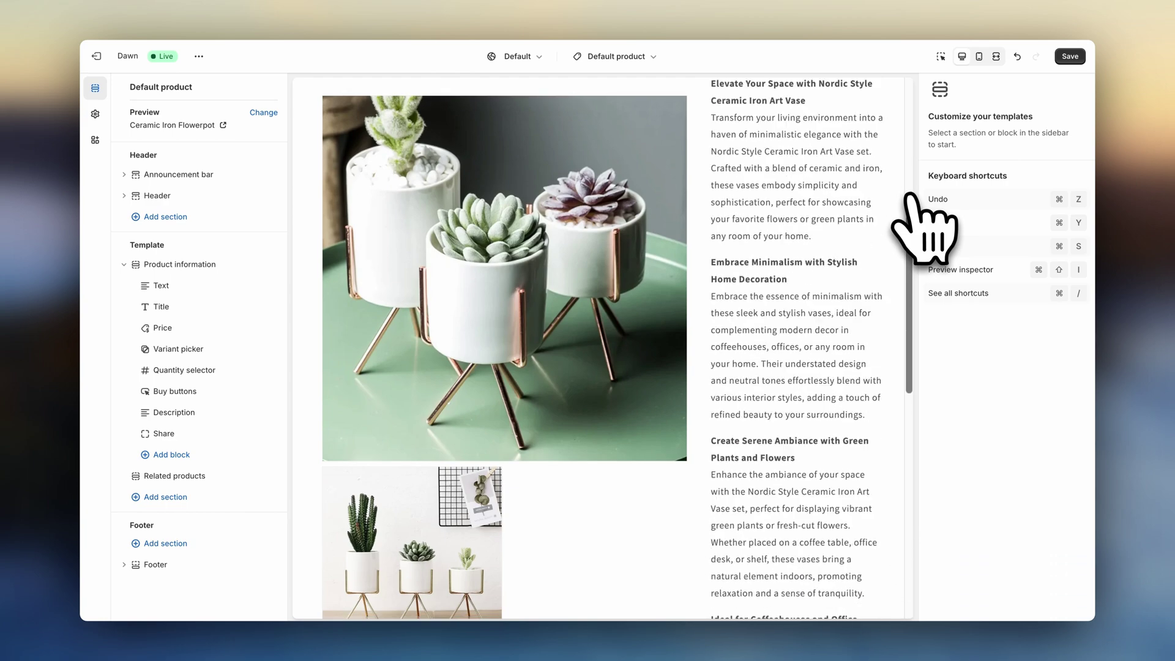
# - Scroll through the Default product template and save it with the thumbnail carousel layout
pyautogui.scroll(-4, 910, 196)
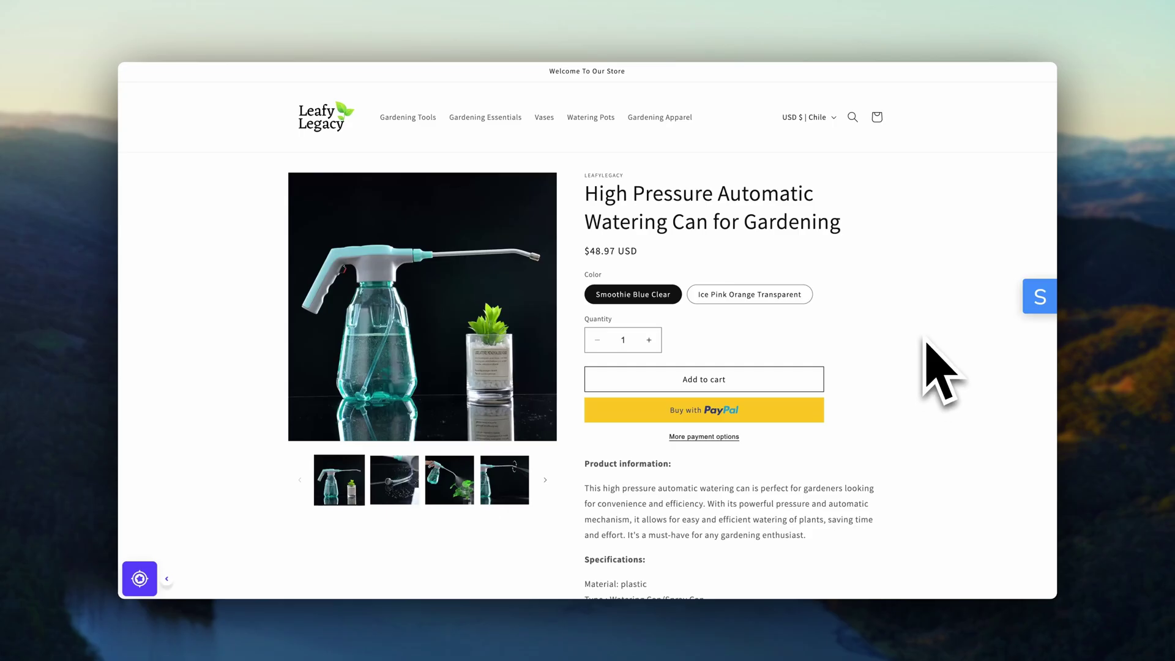
pyautogui.scroll(-4, 927, 344)
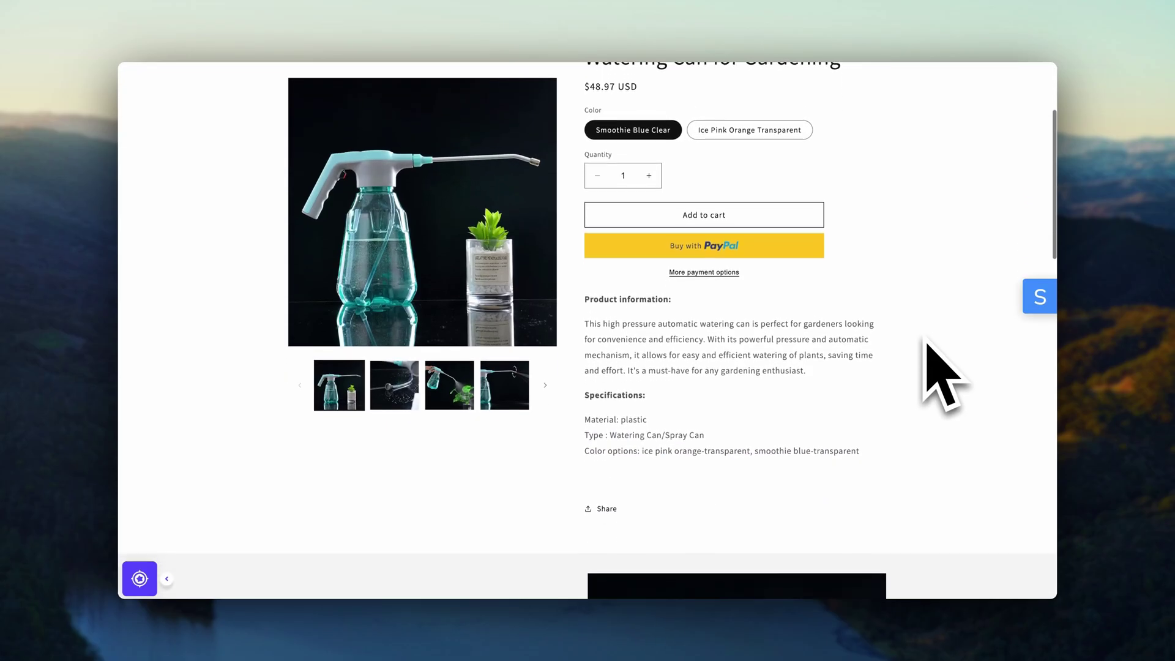
pyautogui.scroll(-6, 927, 344)
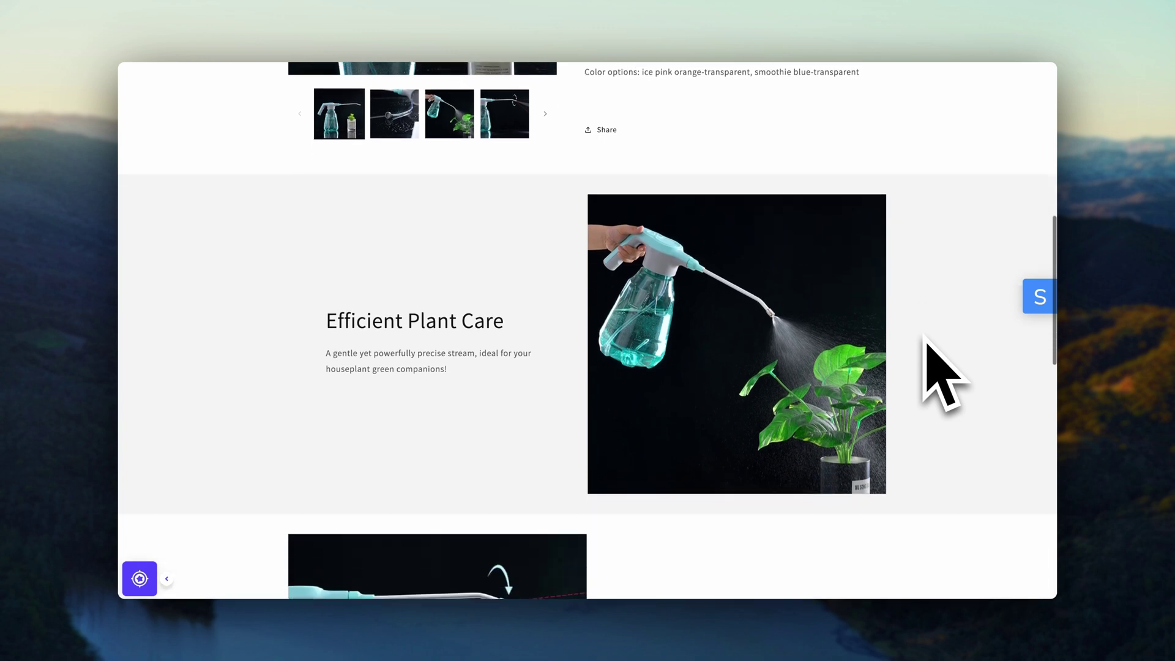
pyautogui.scroll(-5, 927, 344)
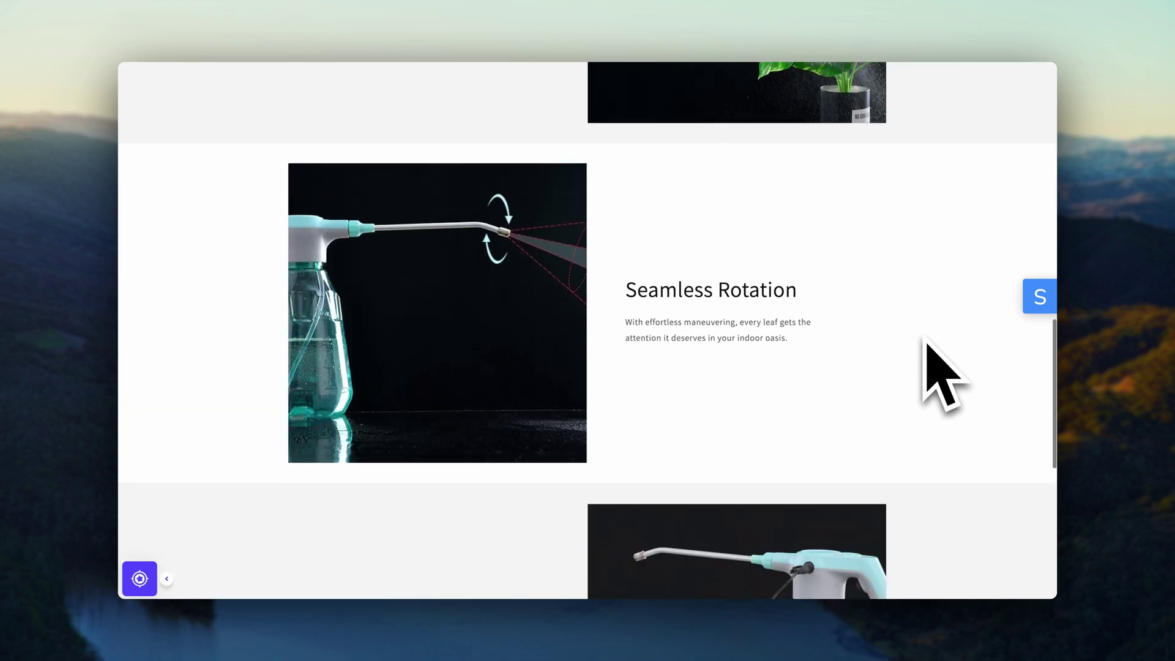
pyautogui.scroll(-5, 926, 340)
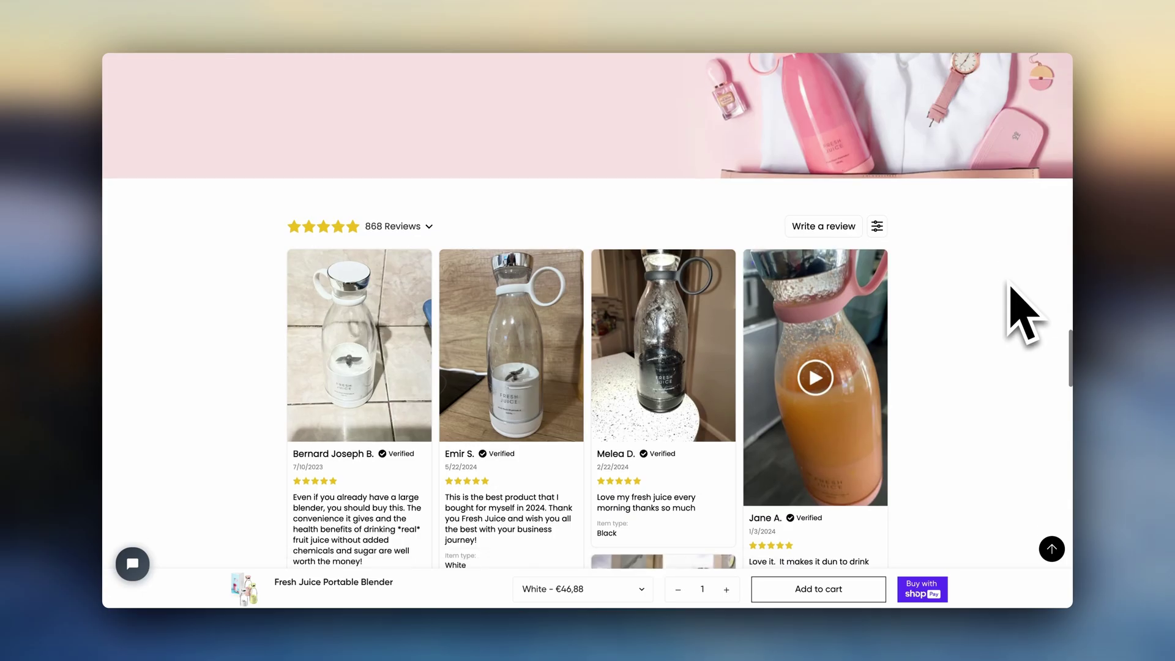
pyautogui.scroll(-1, 1010, 284)
pyautogui.scroll(-10, 1010, 291)
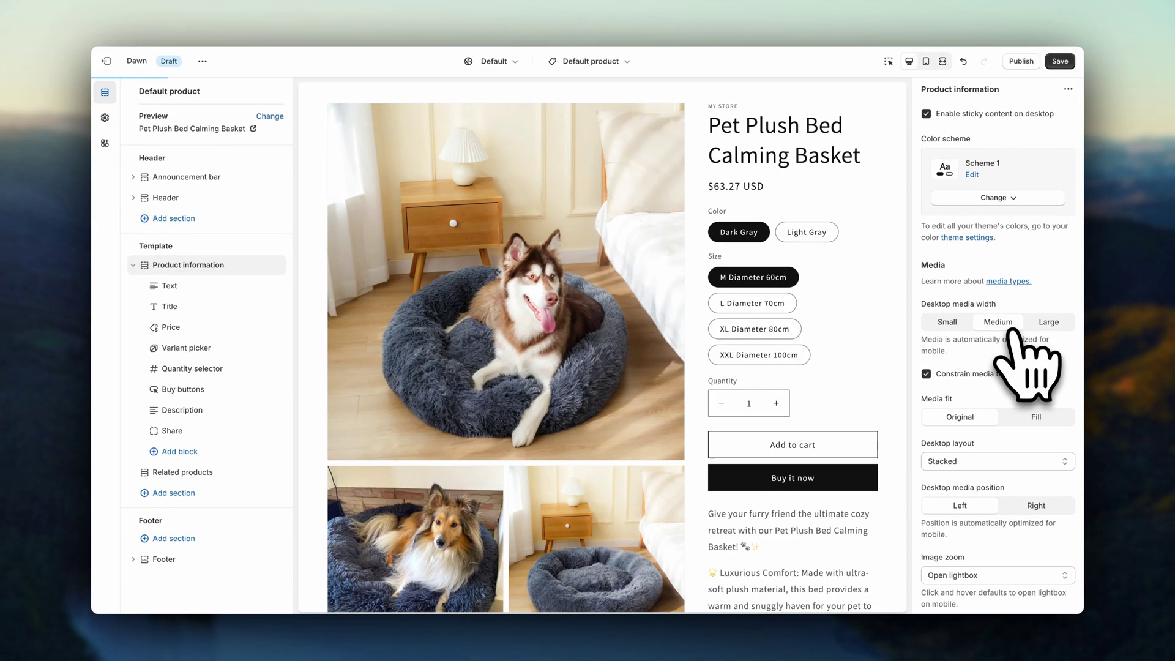
pyautogui.scroll(-2, 1017, 373)
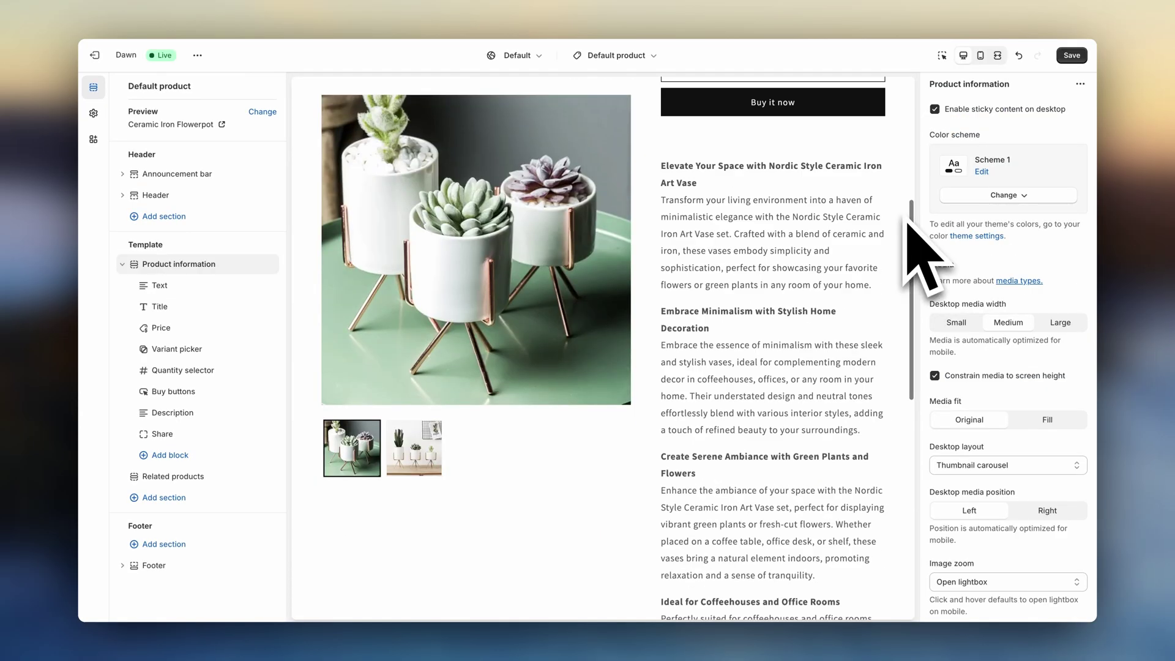
pyautogui.scroll(15, 908, 224)
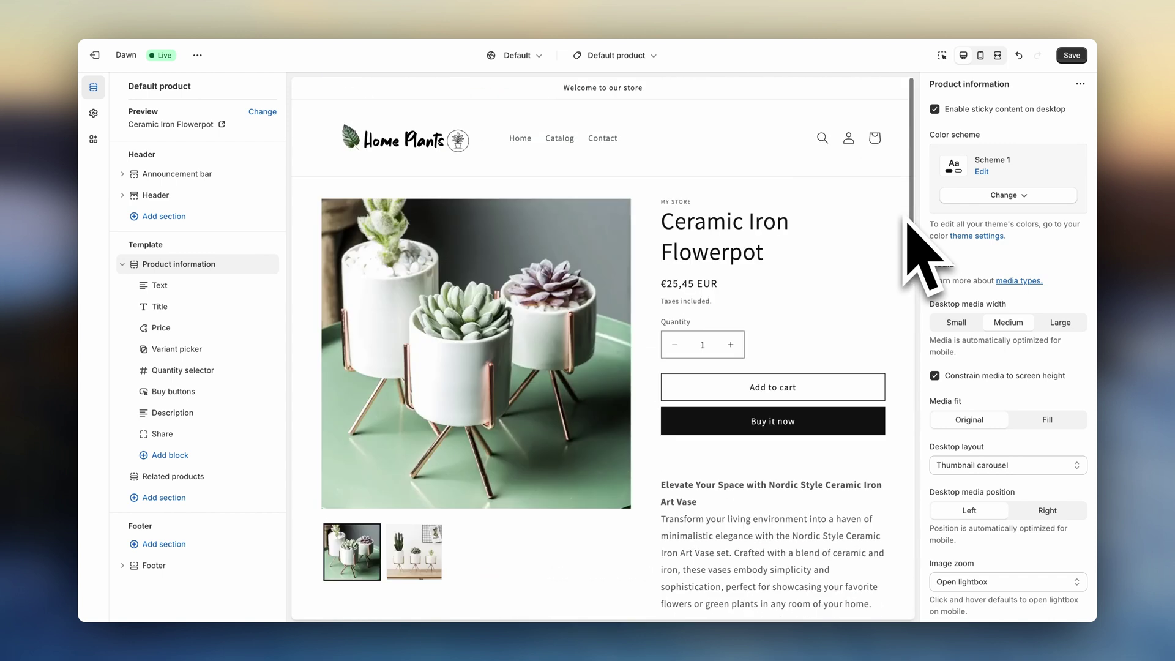
pyautogui.click(1072, 55)
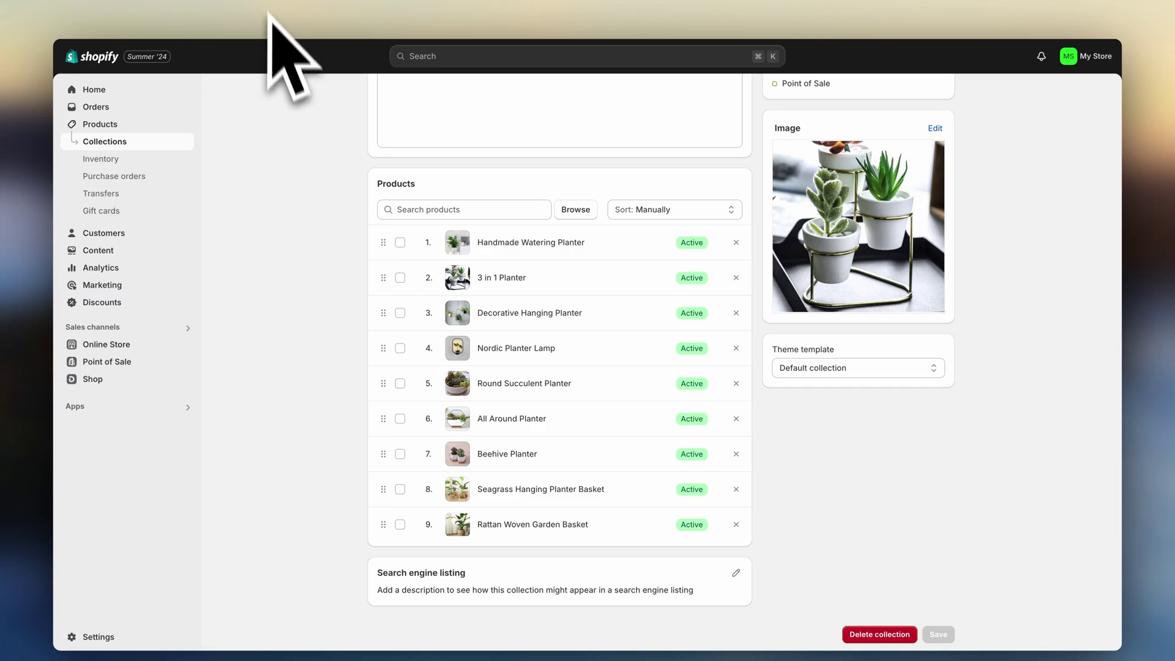
# - Open the Main menu under Online Store navigation
pyautogui.click(136, 344)
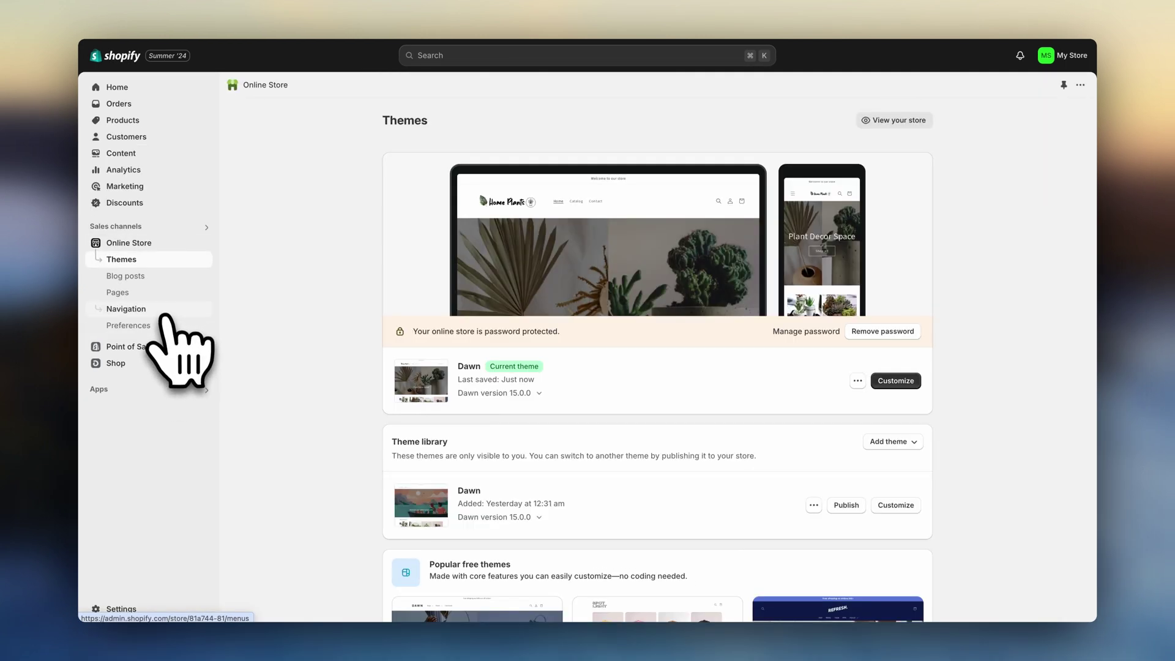
pyautogui.click(164, 313)
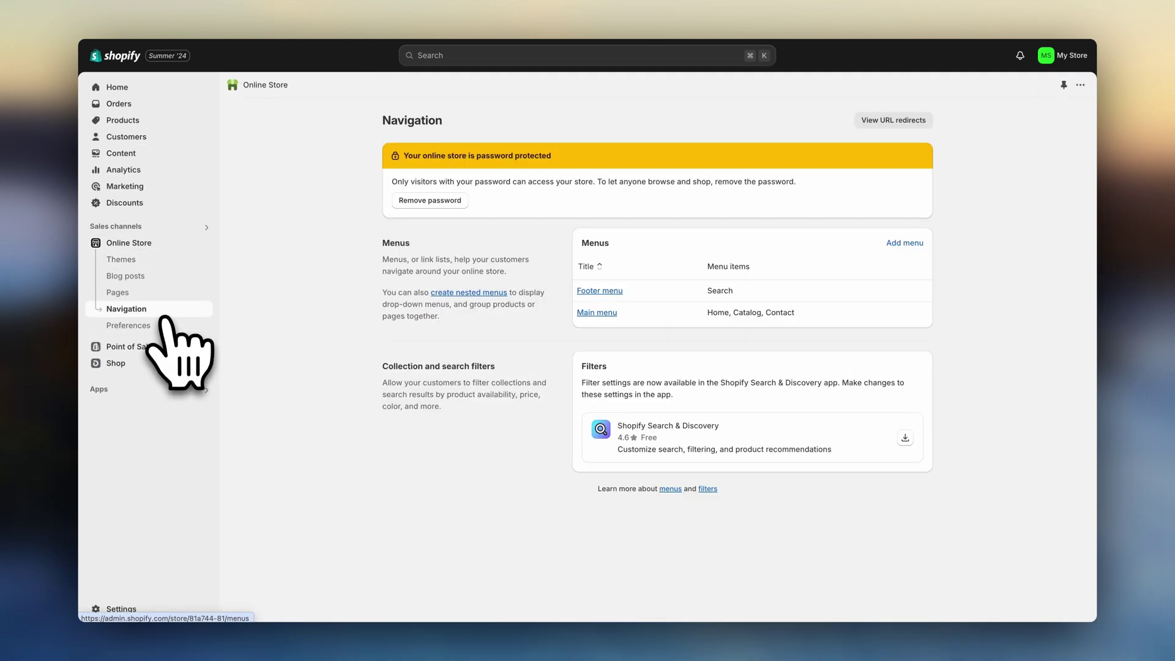
pyautogui.click(592, 313)
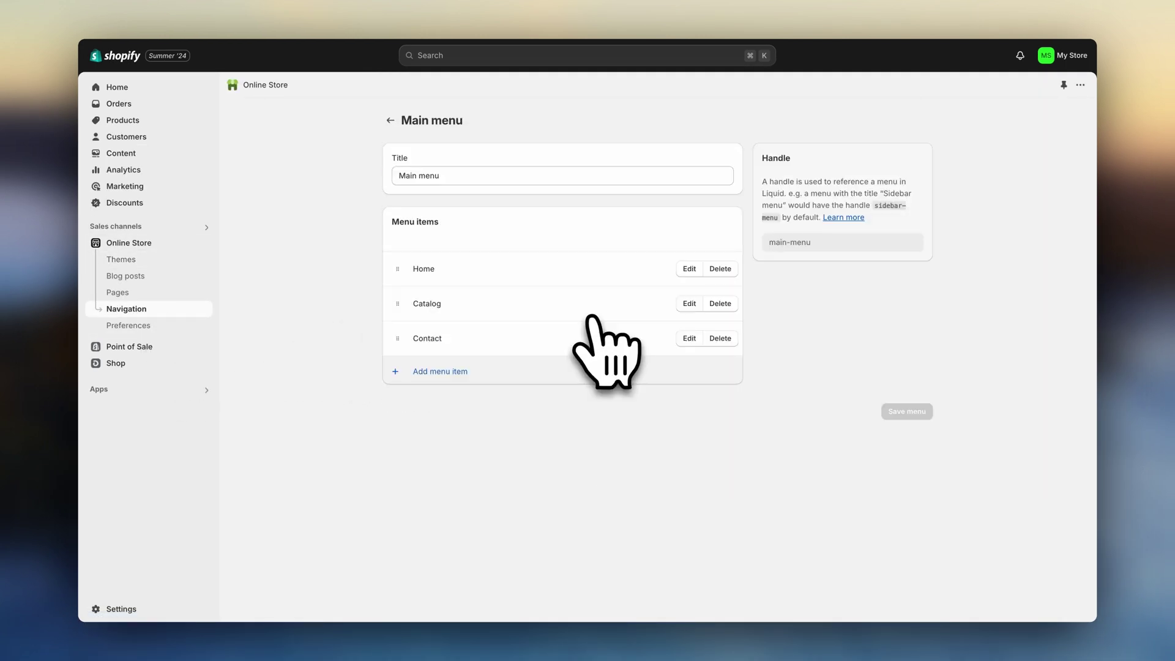
# - Add a 'Vases' menu item linked to the Vases collection
pyautogui.click(454, 371)
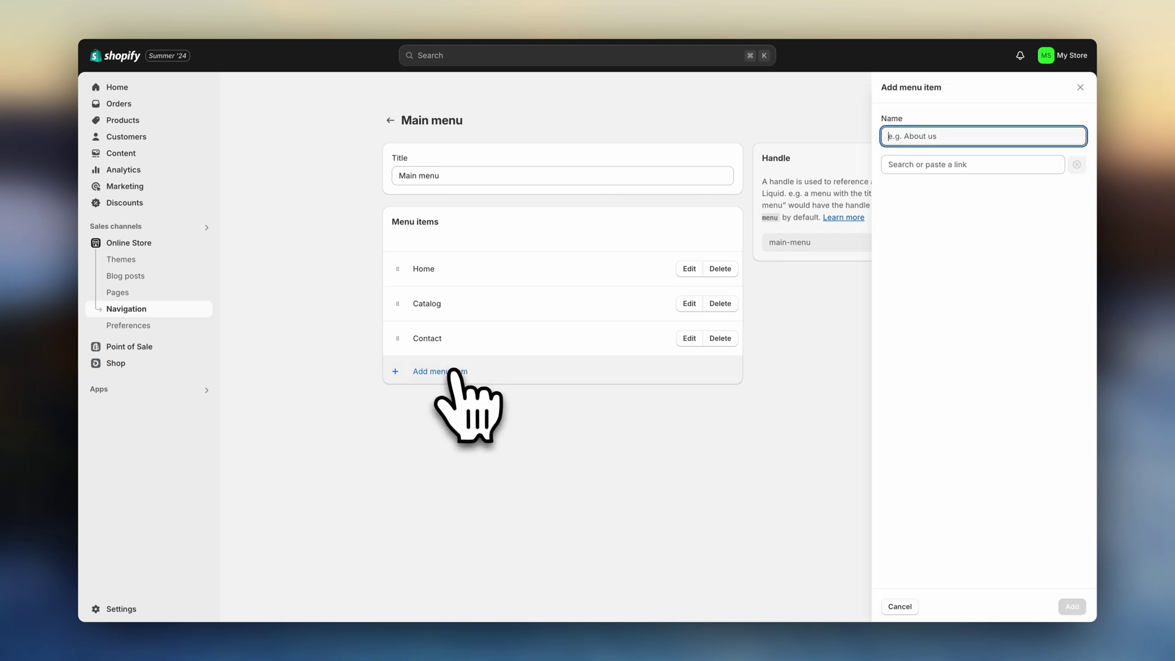
pyautogui.write('Vase')
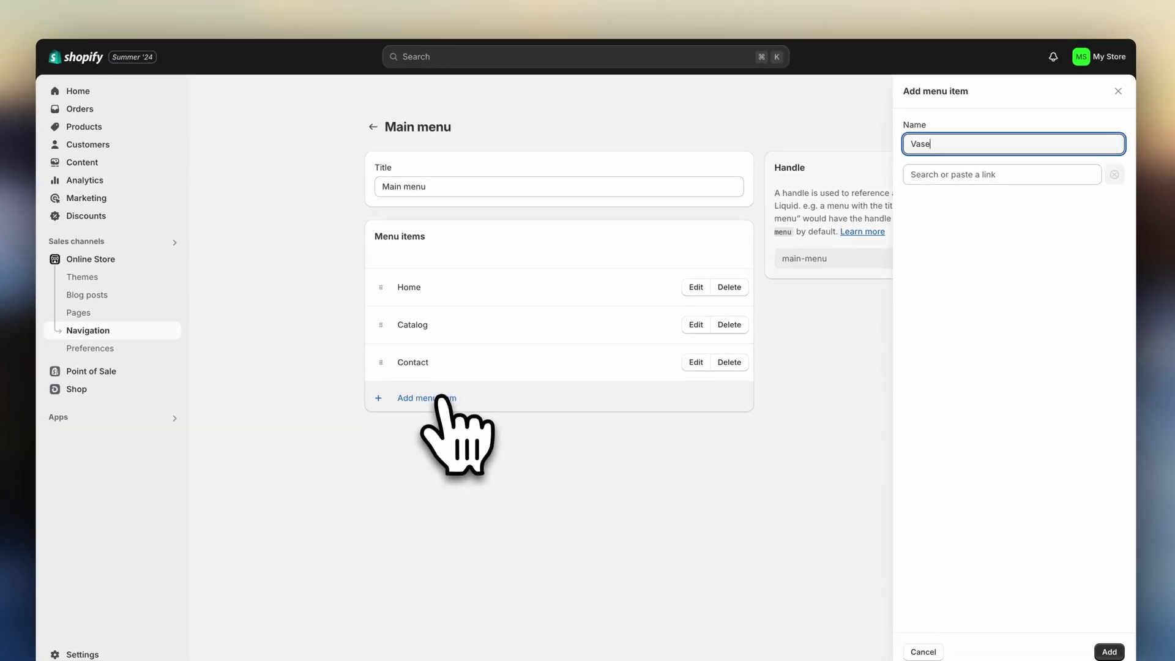
pyautogui.write('s')
pyautogui.click(949, 176)
pyautogui.write('vas')
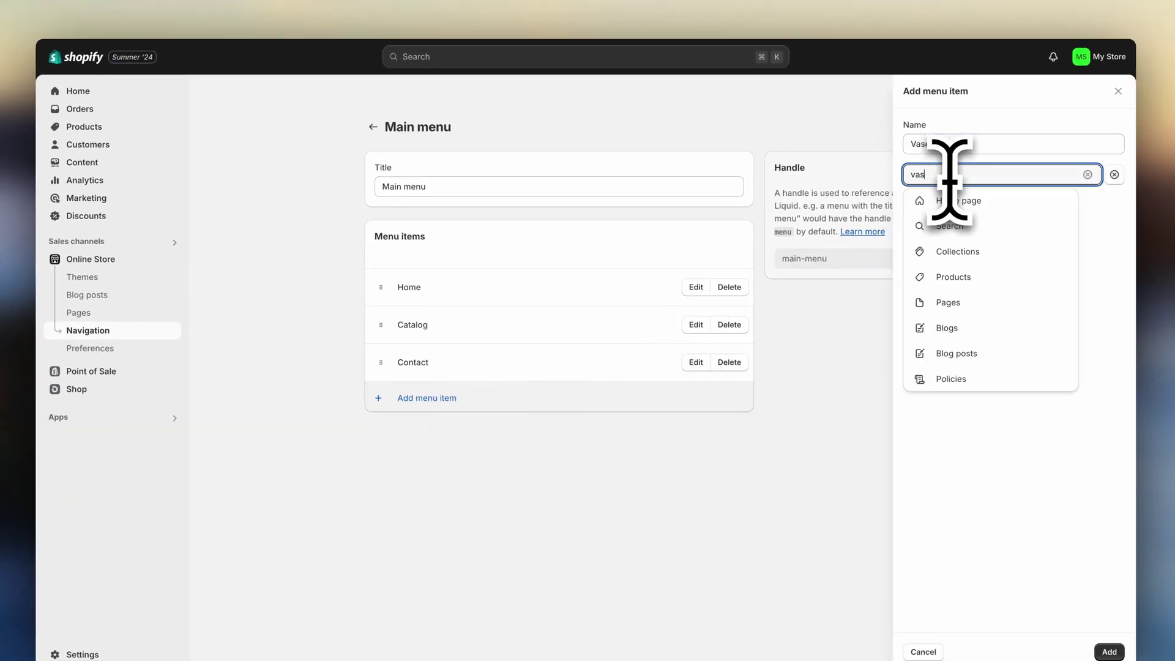
pyautogui.write('es')
pyautogui.click(963, 202)
pyautogui.click(973, 228)
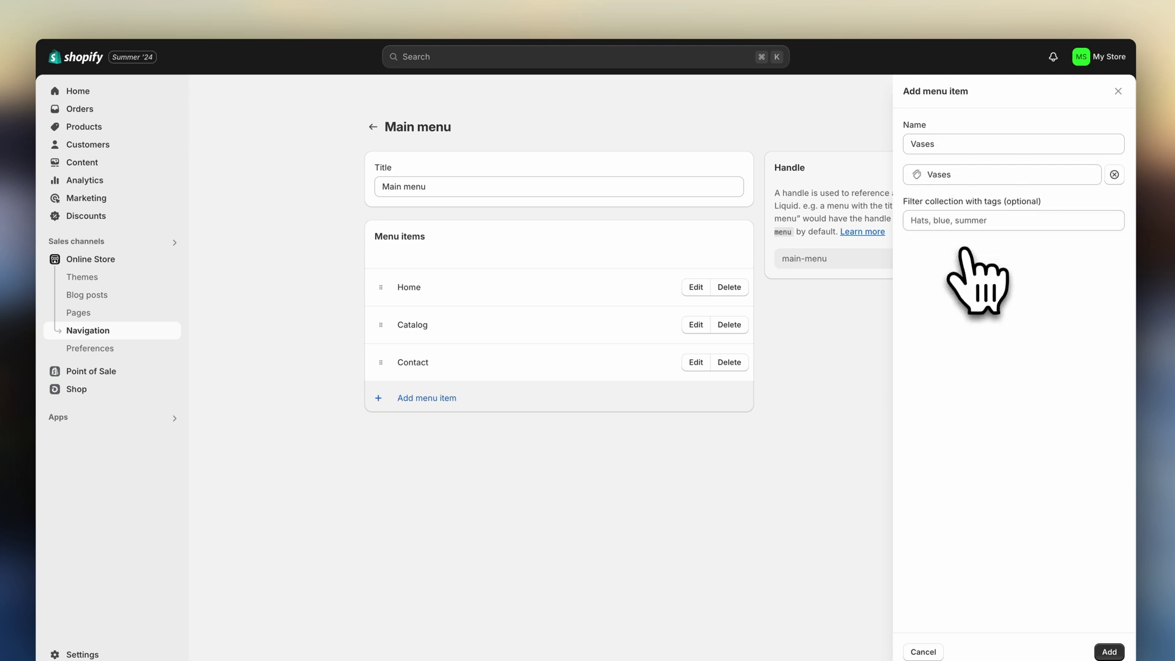
pyautogui.click(1073, 607)
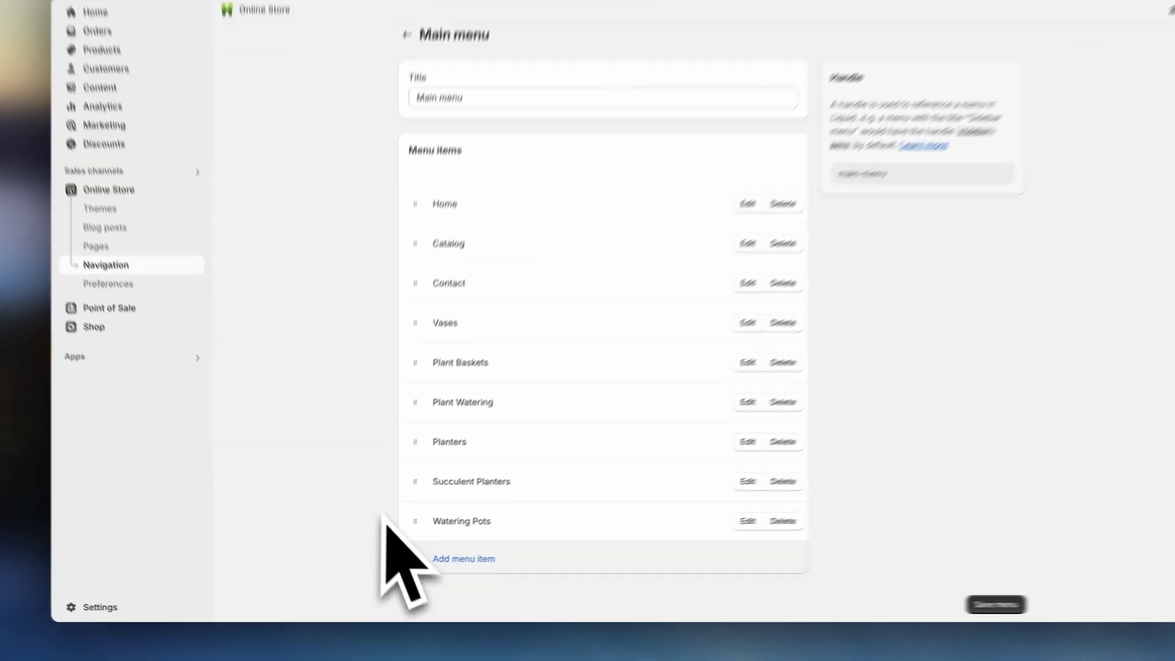
# - Nest Watering Pots under Plant Watering, save the Main menu, and open the Footer menu
pyautogui.moveTo(399, 533); pyautogui.dragTo(404, 449)
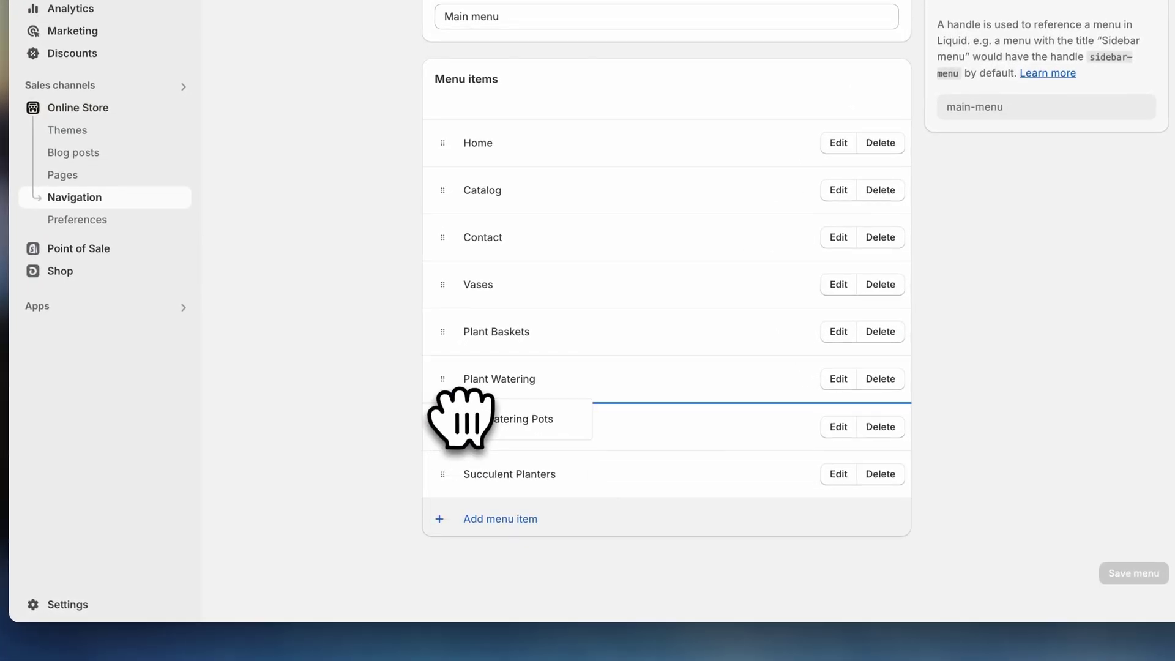
pyautogui.moveTo(460, 419); pyautogui.dragTo(459, 413)
pyautogui.scroll(-1, 423, 456)
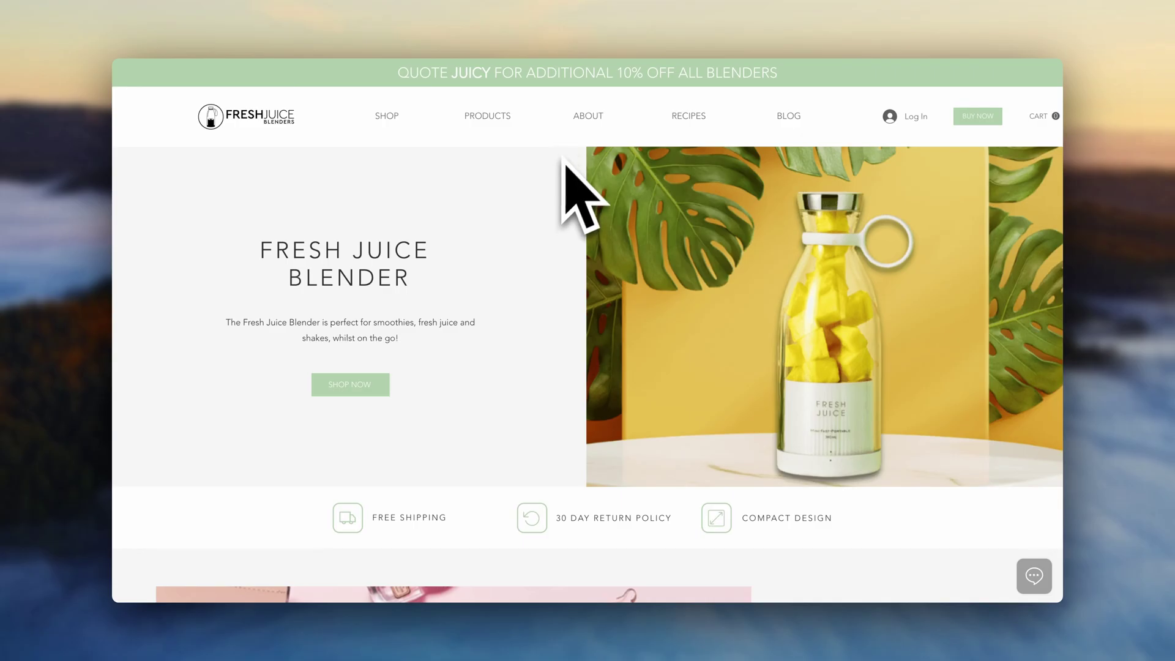
pyautogui.click(588, 116)
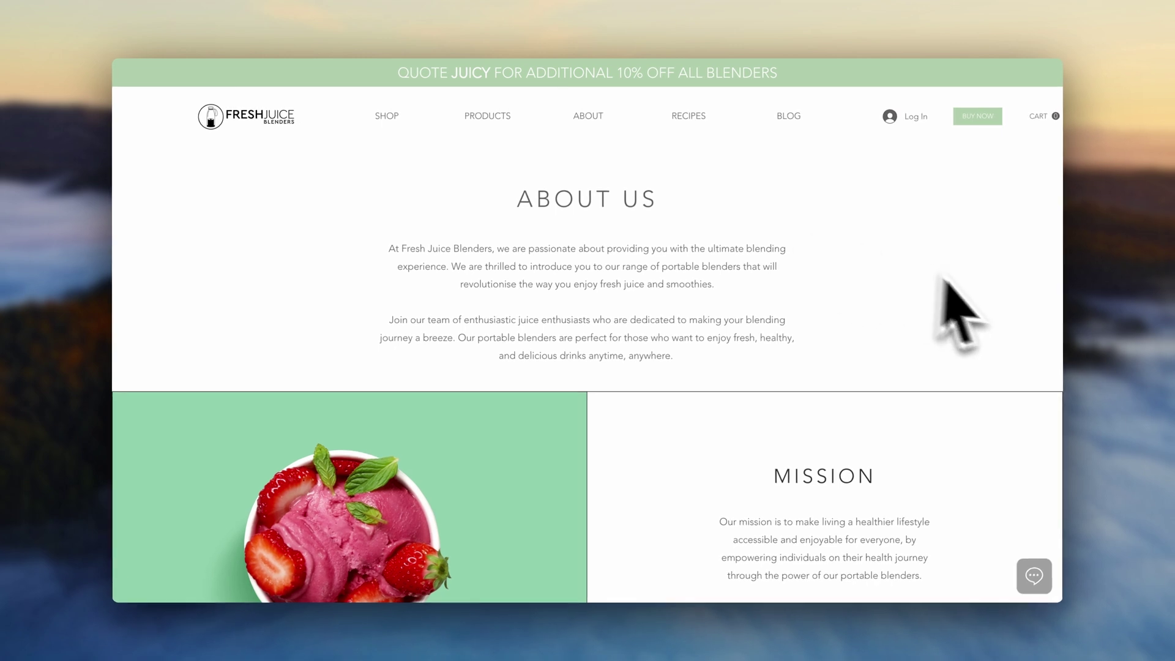
pyautogui.scroll(-3, 1006, 311)
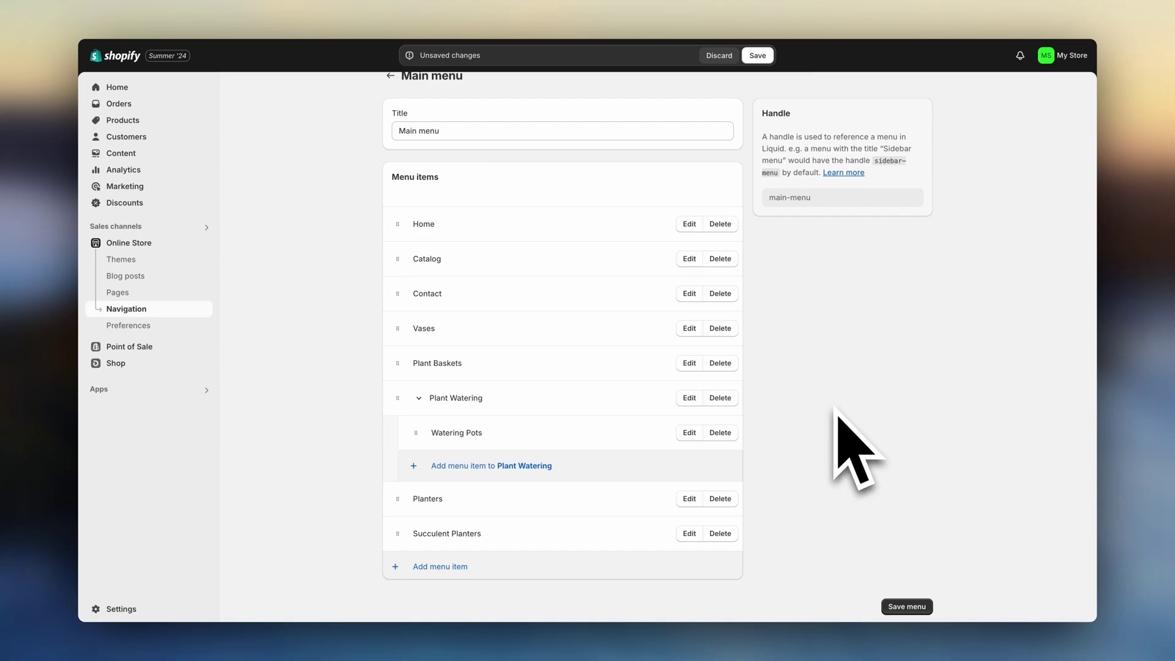
pyautogui.click(906, 606)
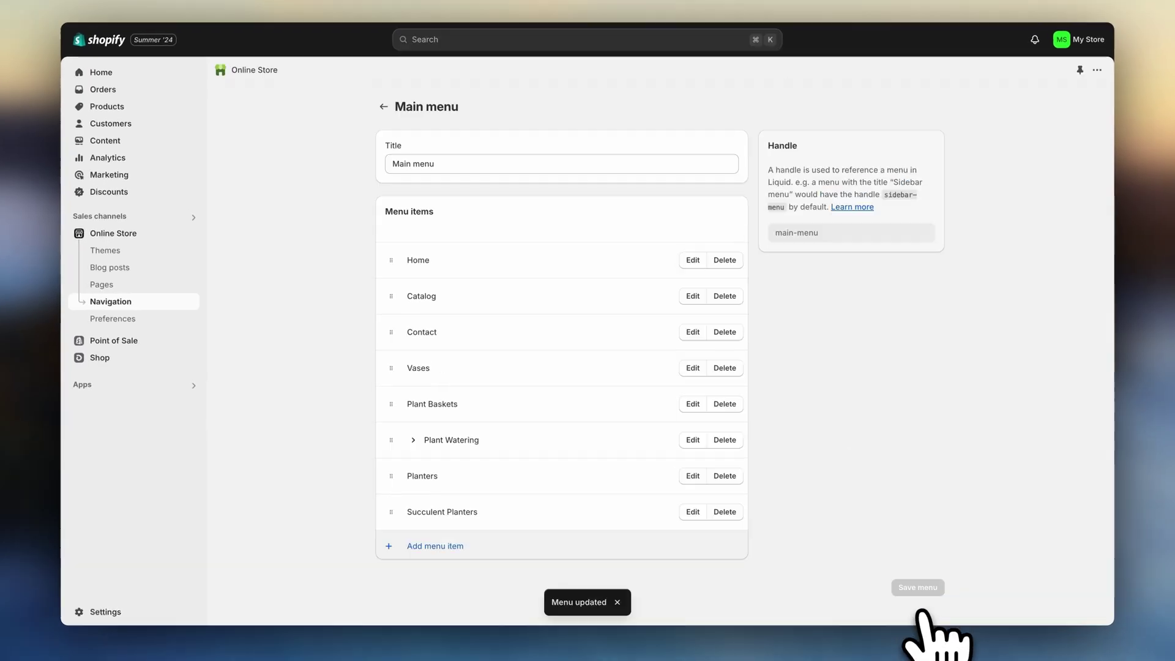
pyautogui.click(383, 118)
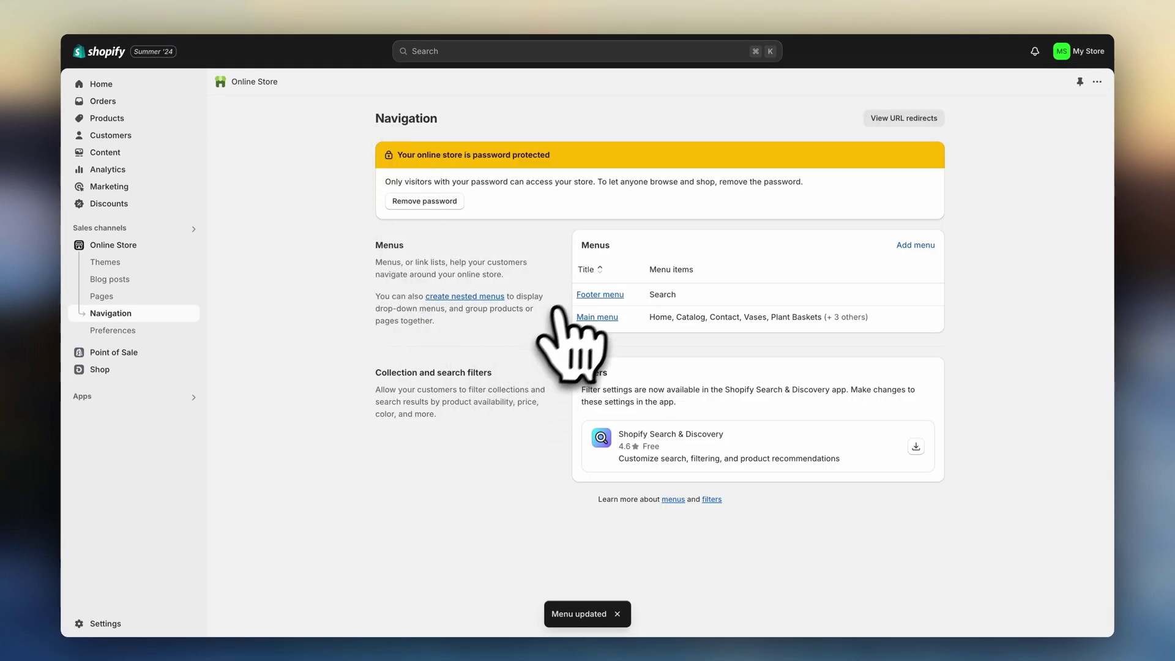
pyautogui.click(595, 295)
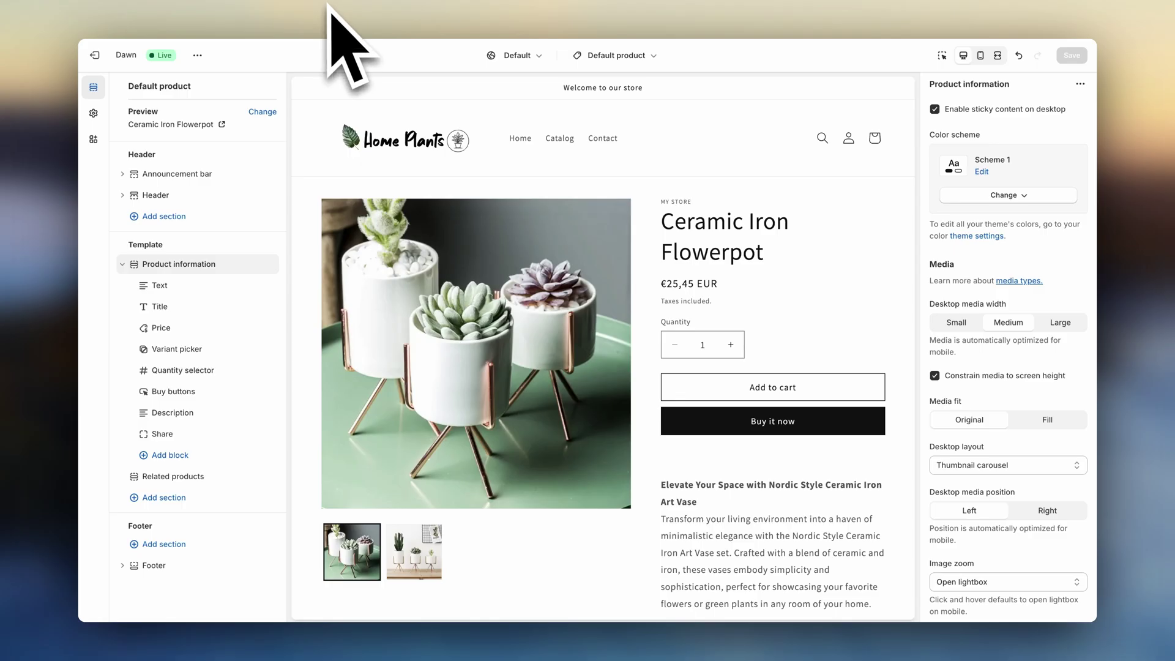
# - Add a Menu block to the theme footer and save the theme
pyautogui.click(189, 196)
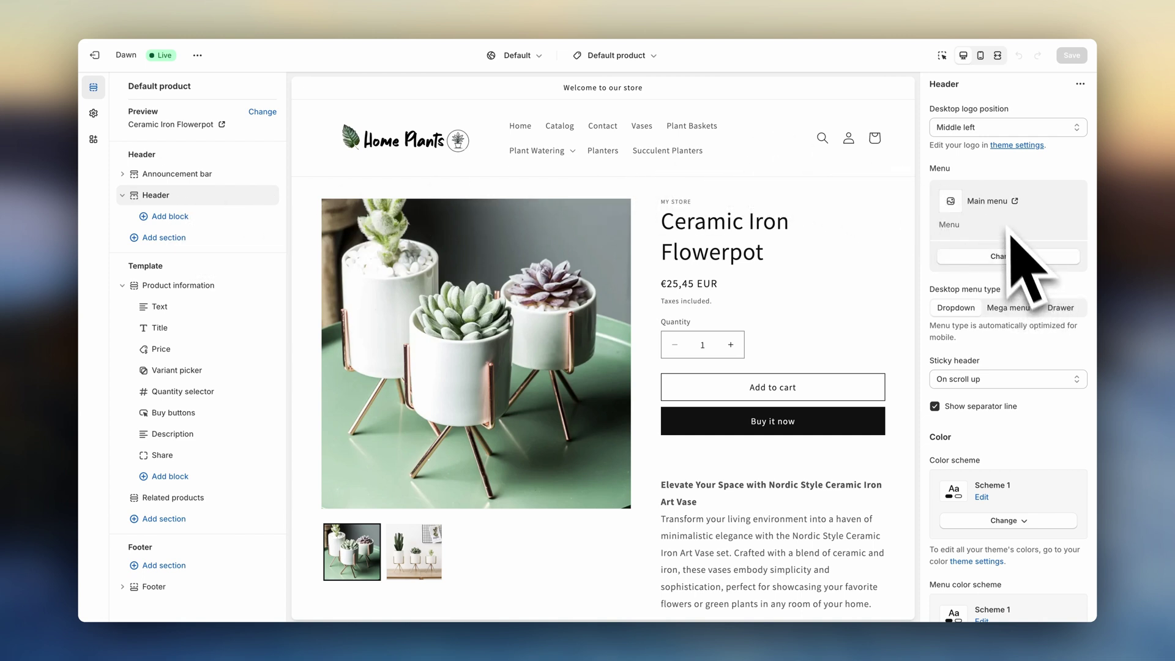
pyautogui.scroll(-15, 910, 292)
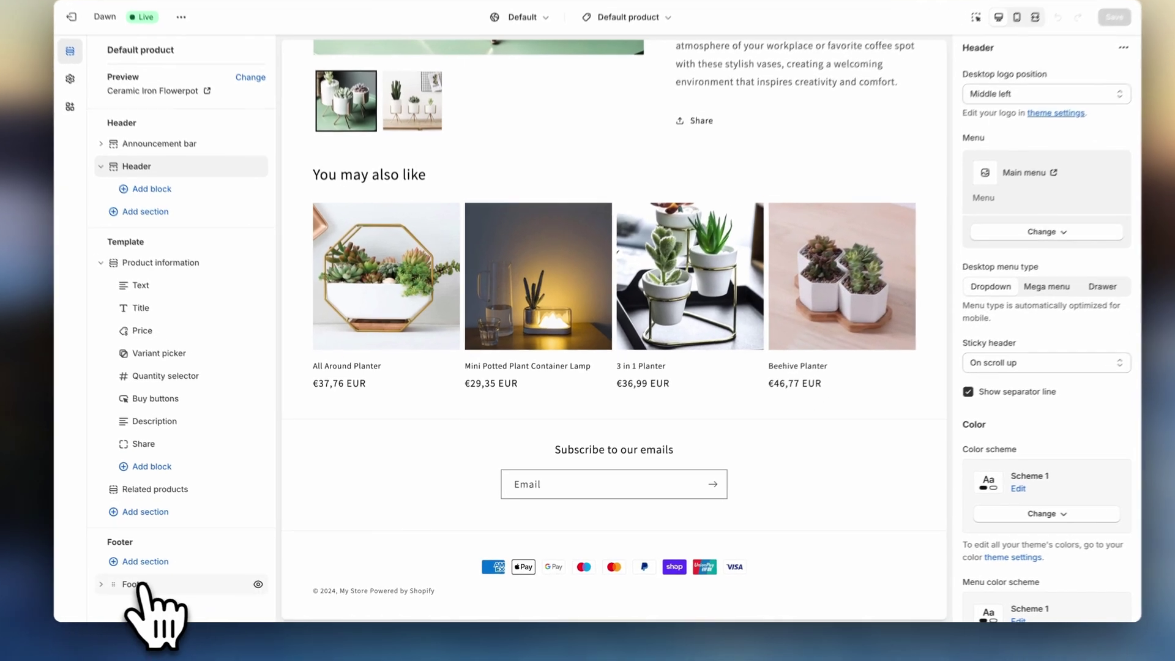
pyautogui.click(140, 584)
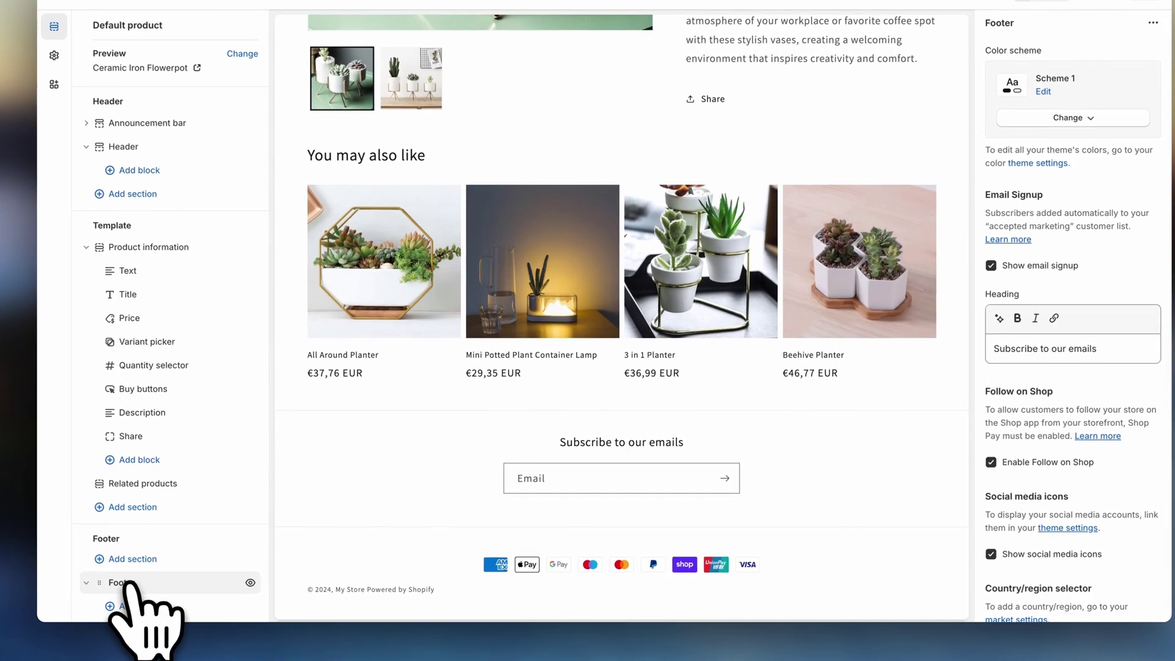
pyautogui.click(155, 607)
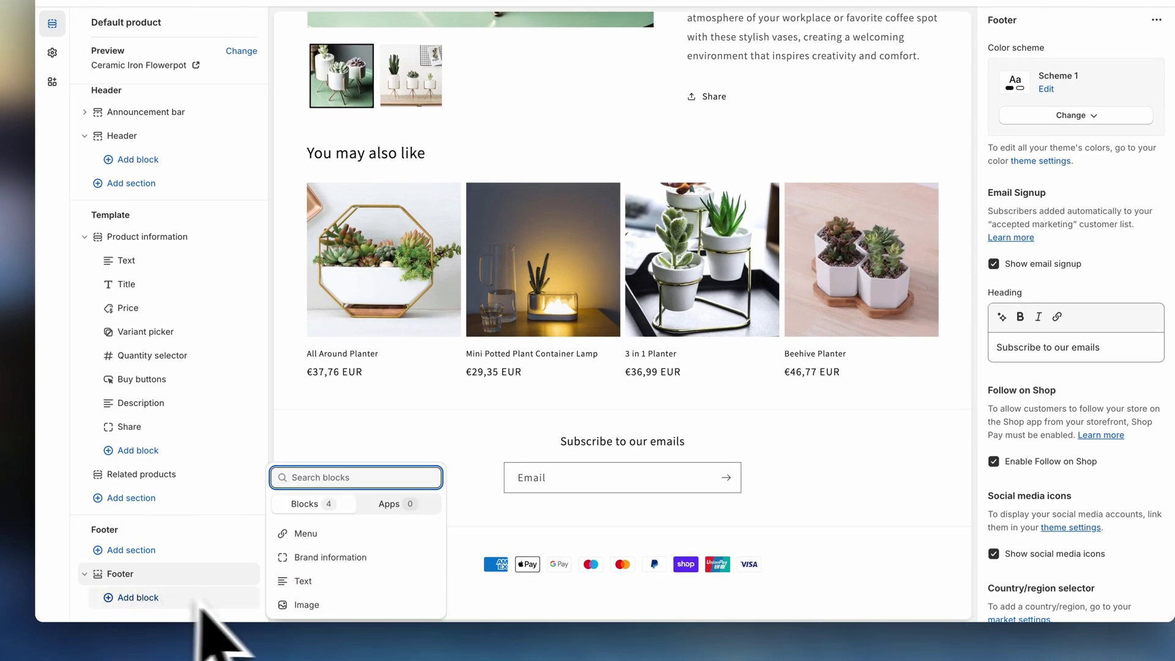
pyautogui.click(306, 533)
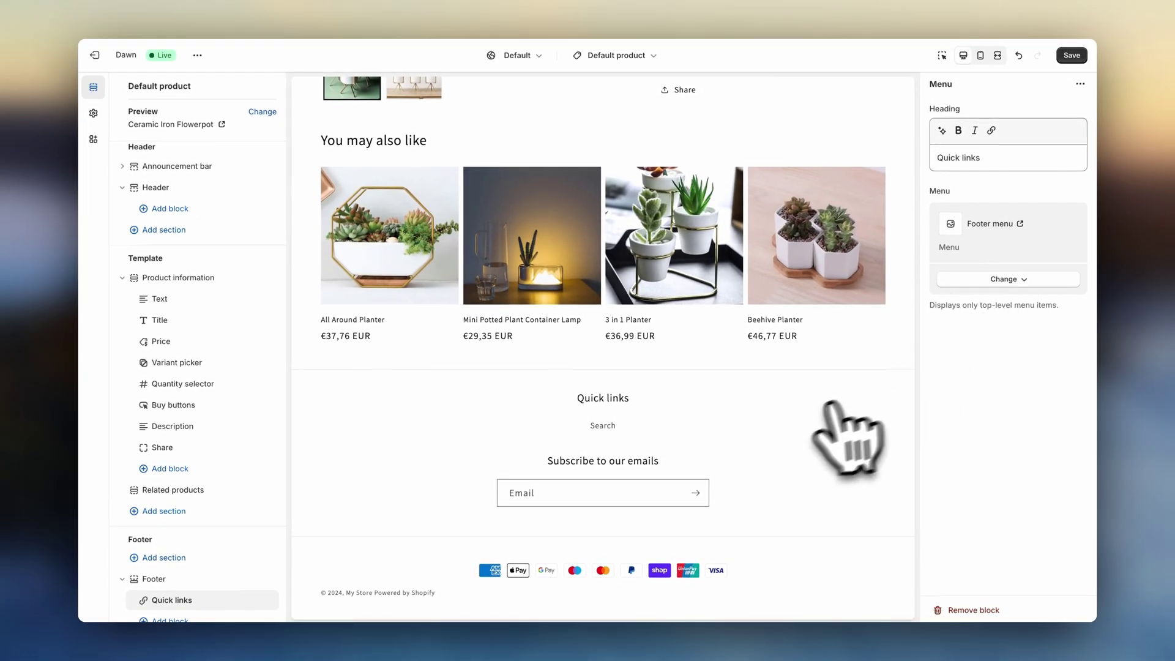
pyautogui.click(1072, 55)
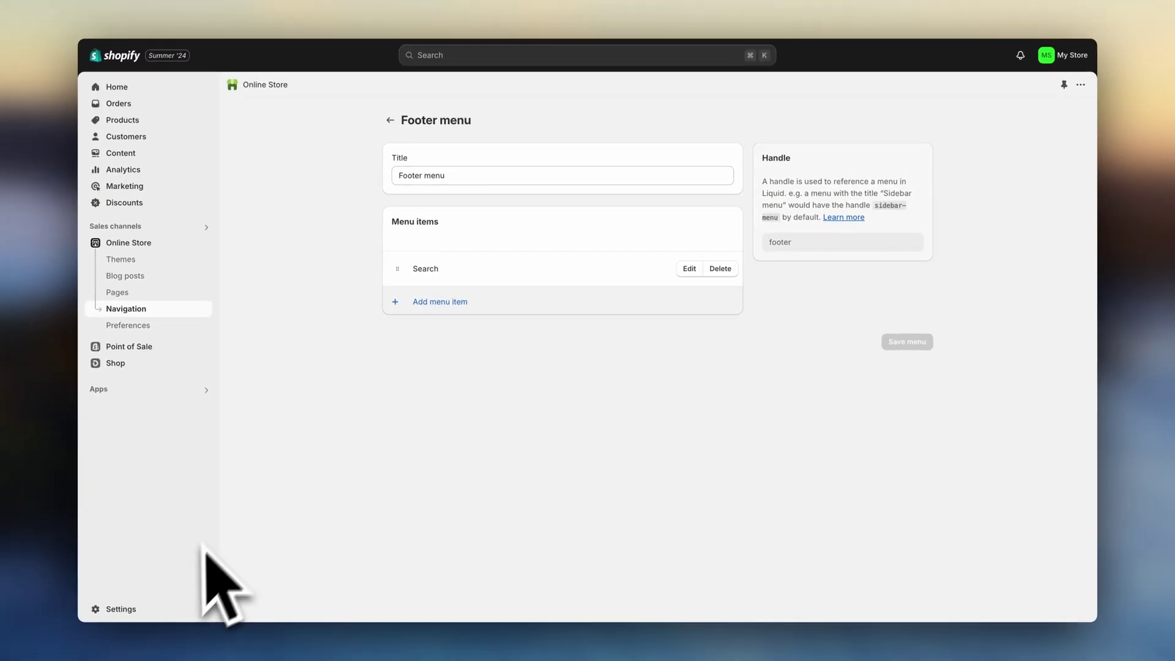
# - Edit and save the International market's country selection
pyautogui.click(141, 608)
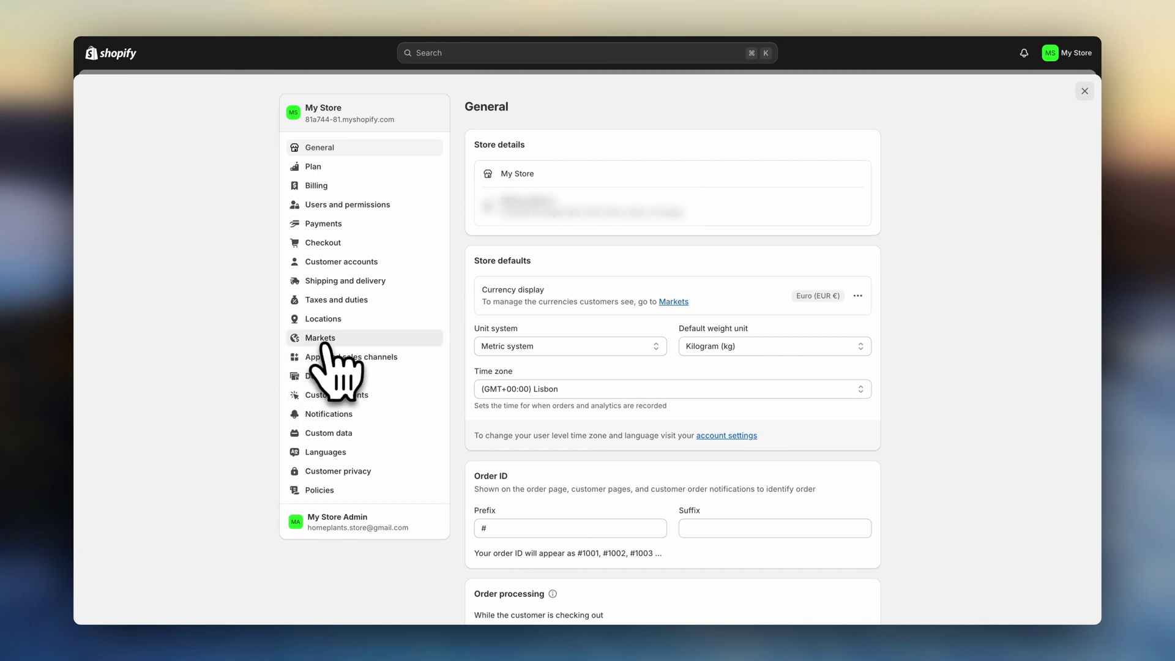
pyautogui.click(325, 340)
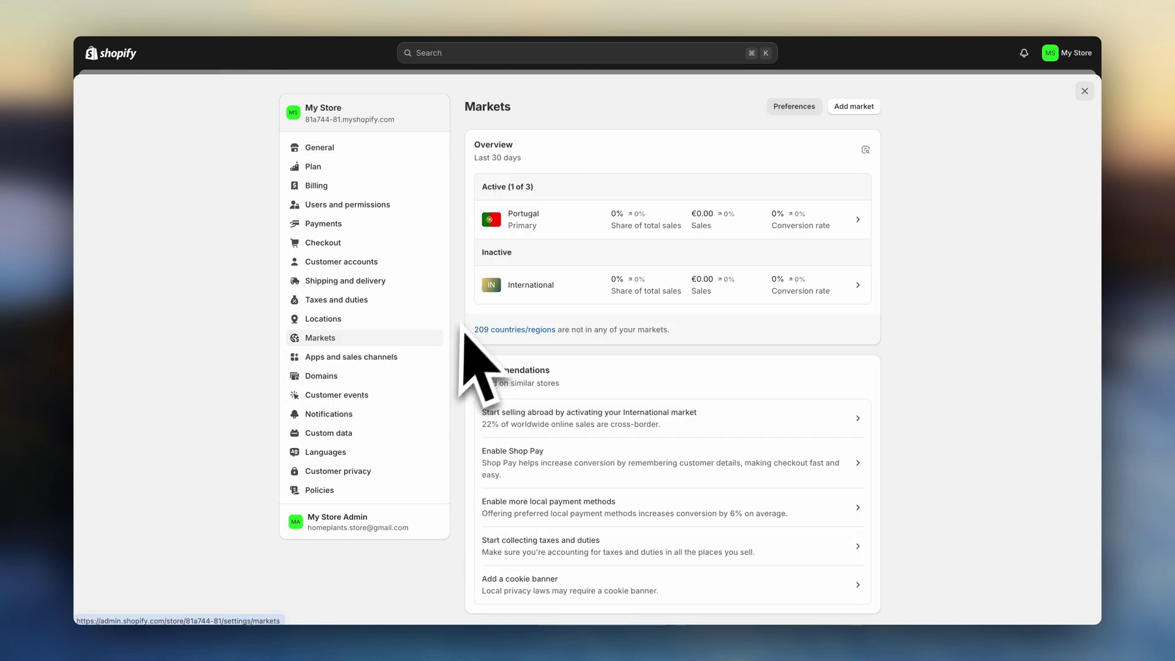
pyautogui.click(474, 300)
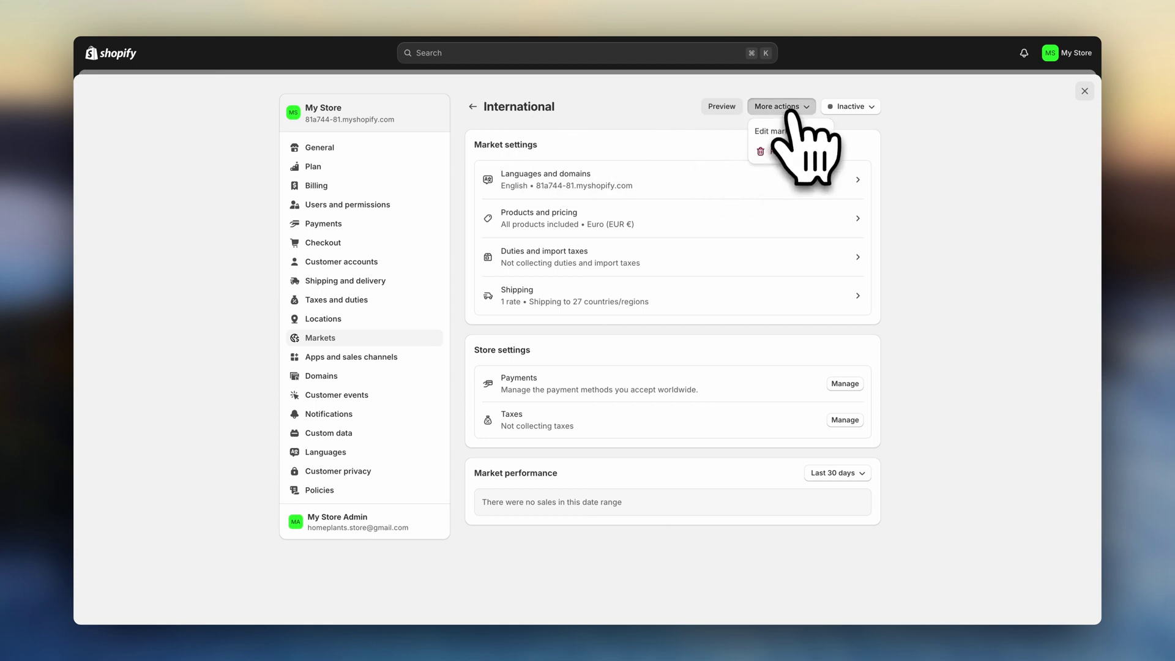
pyautogui.click(794, 130)
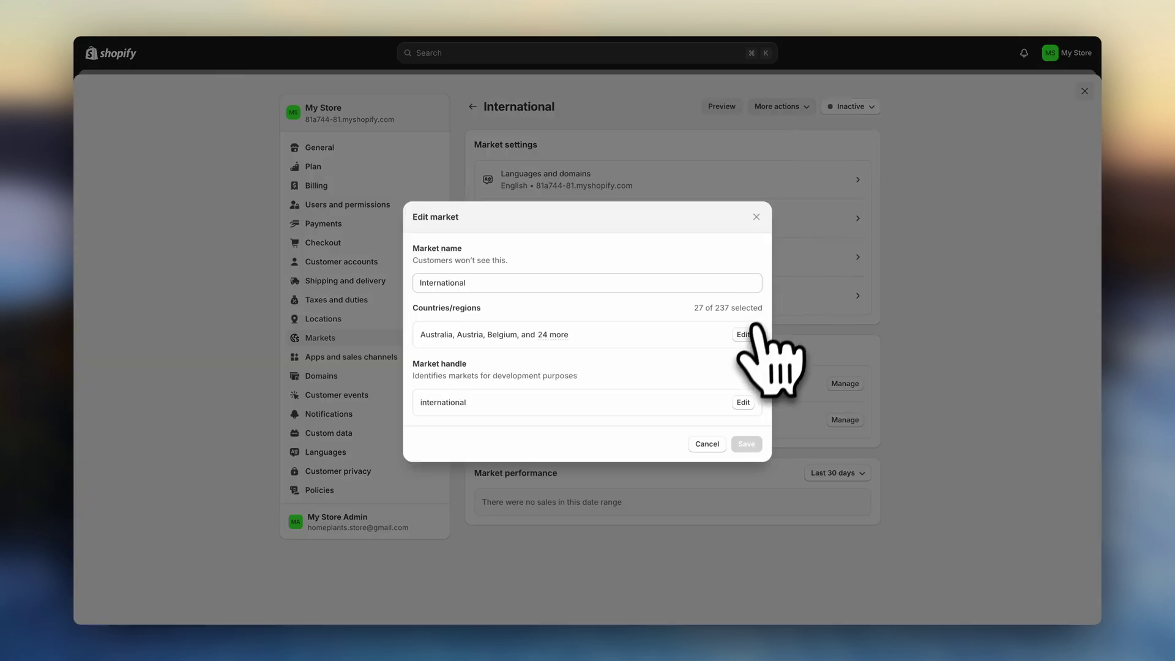
pyautogui.click(743, 334)
pyautogui.scroll(-5, 677, 333)
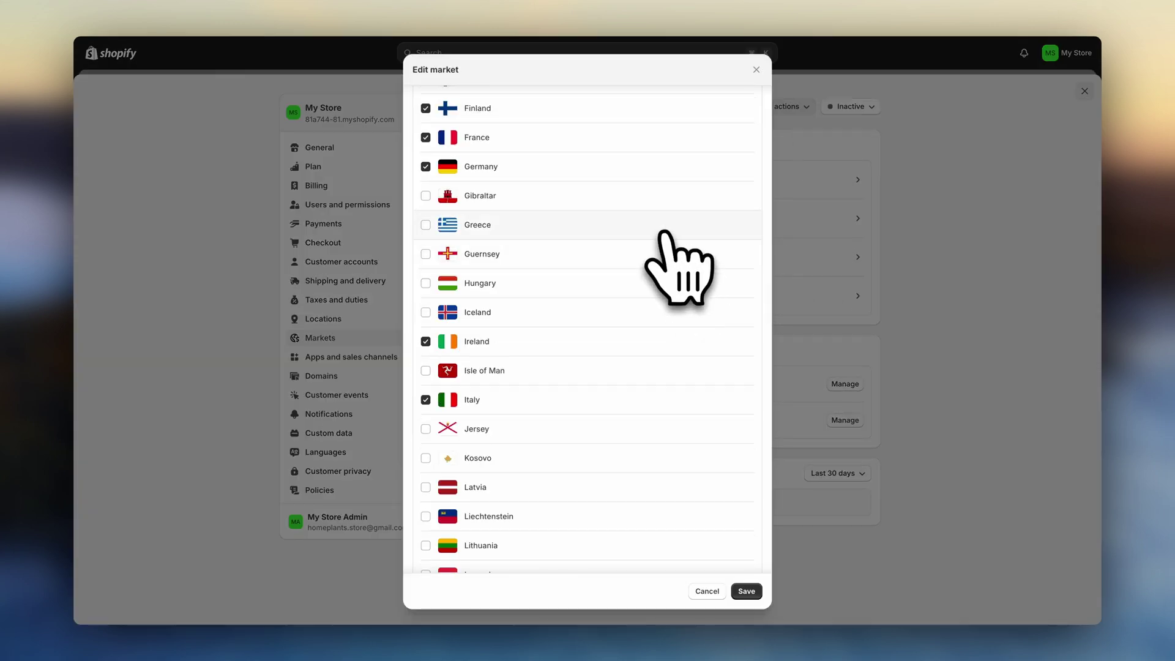
pyautogui.click(746, 591)
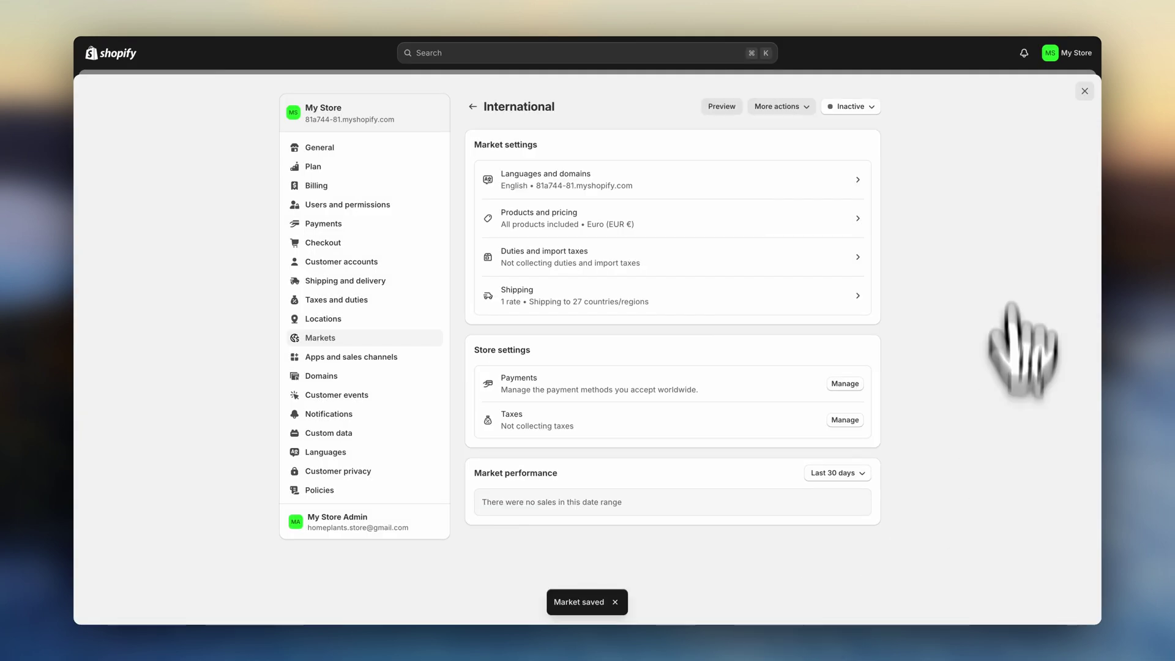
# - Set the International market's status to Active
pyautogui.click(869, 108)
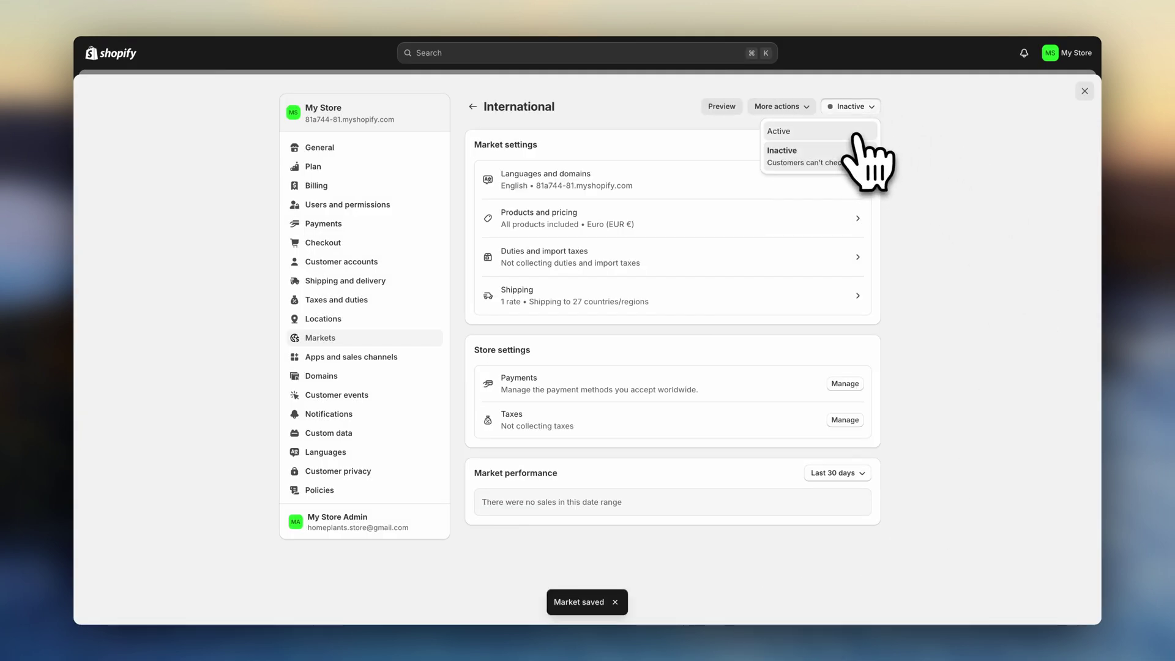
pyautogui.click(856, 132)
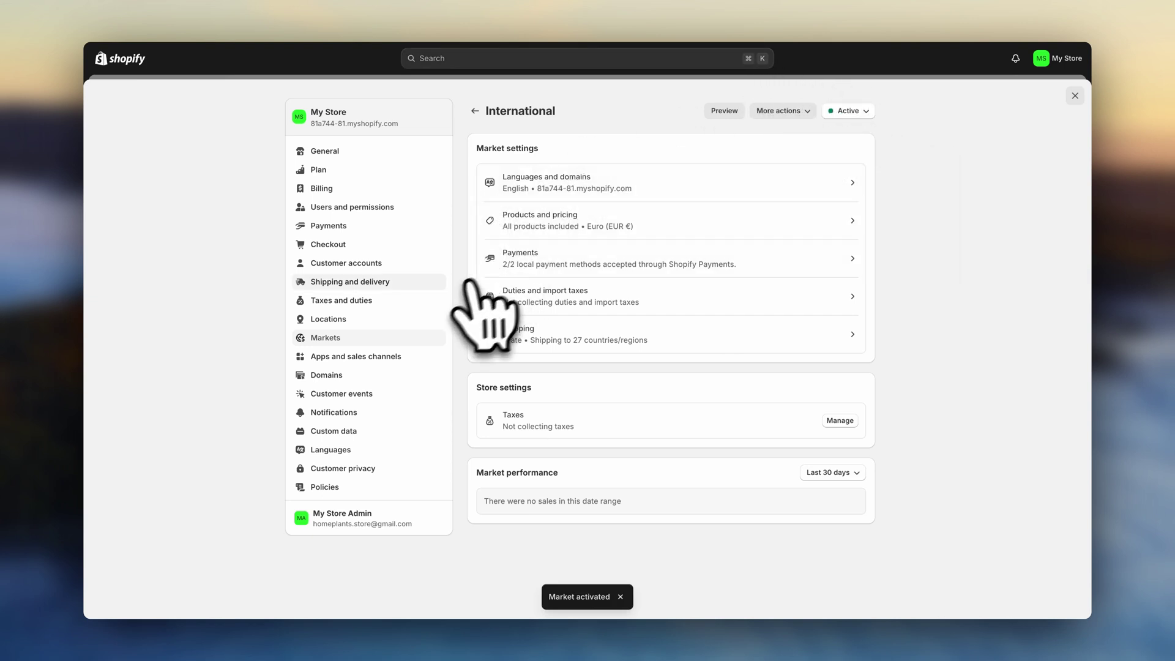
pyautogui.click(404, 286)
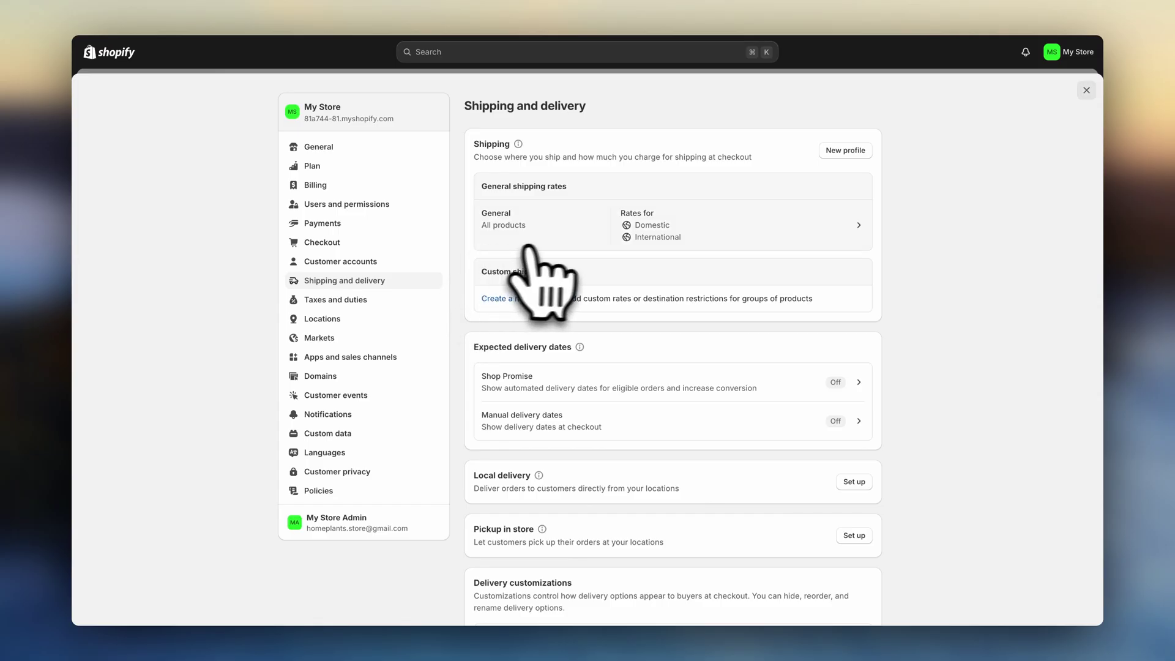
# - Create a shipping zone named 'Worldwide' in the General shipping profile
pyautogui.click(579, 245)
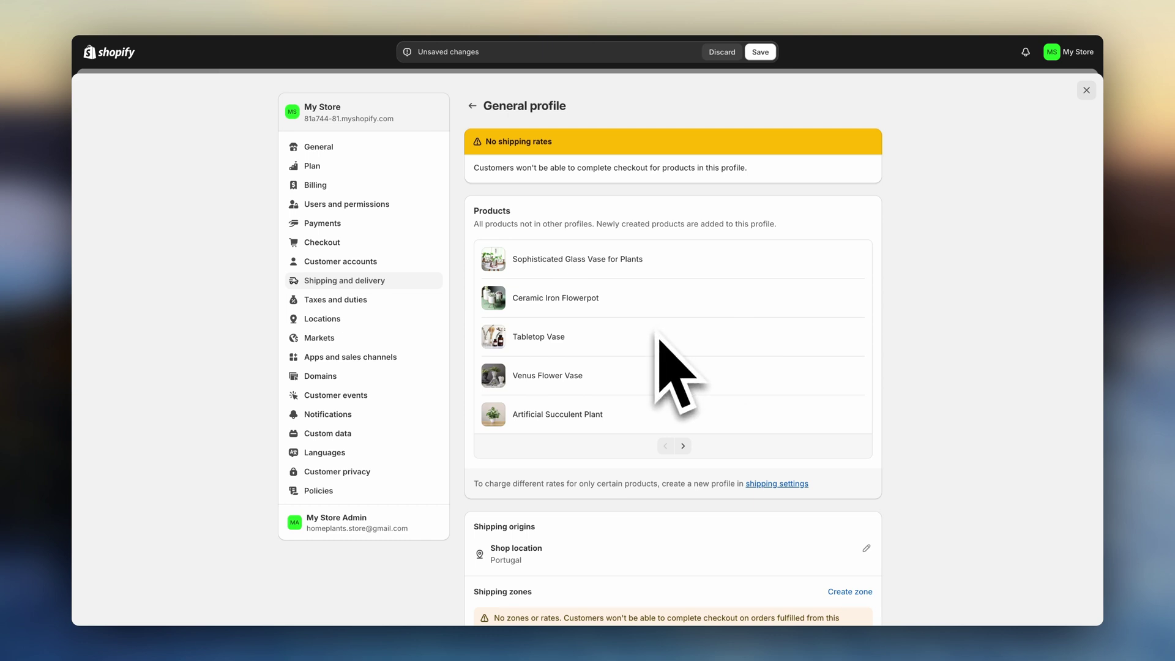
pyautogui.scroll(-4, 659, 336)
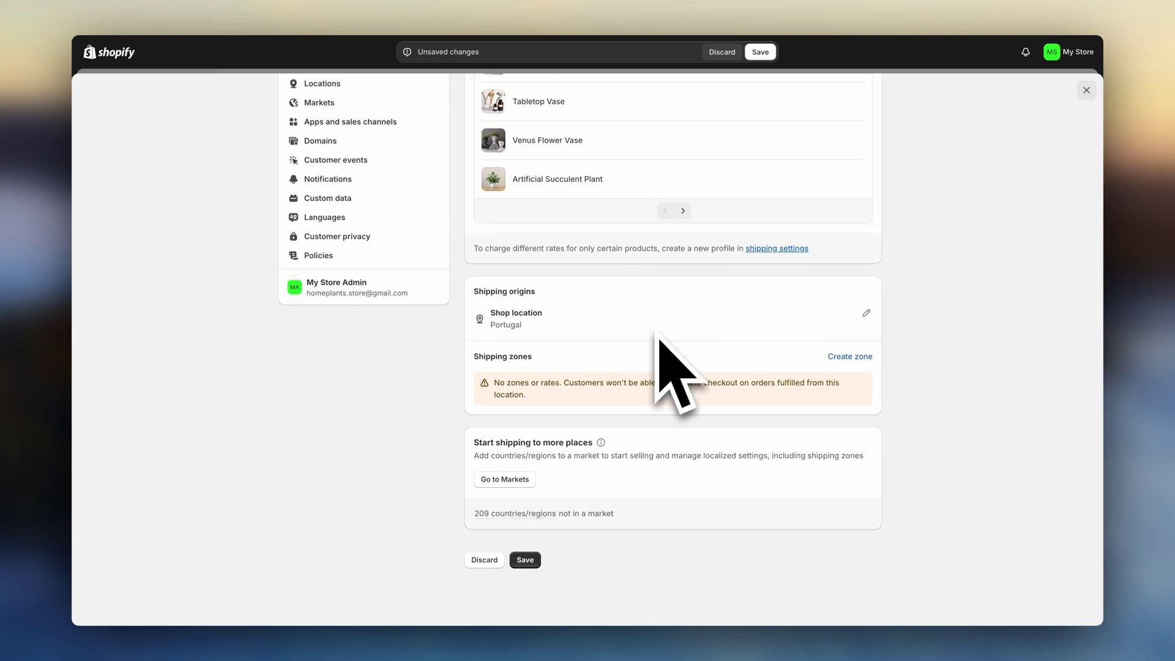
pyautogui.click(850, 356)
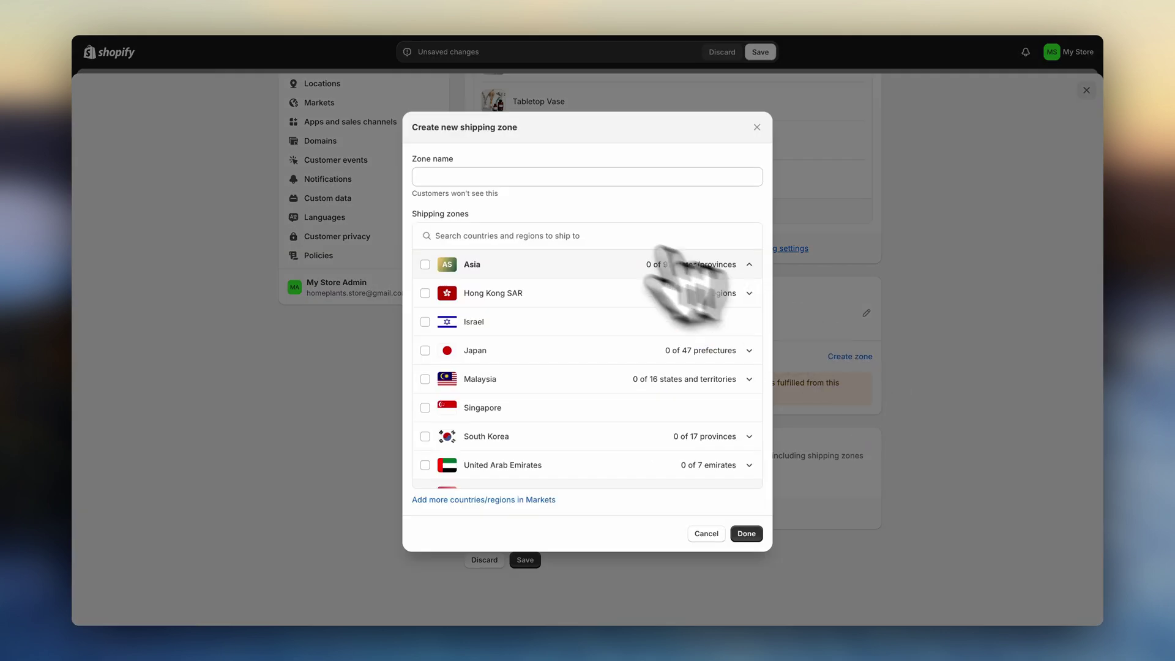
pyautogui.scroll(-7, 432, 275)
pyautogui.scroll(5, 432, 293)
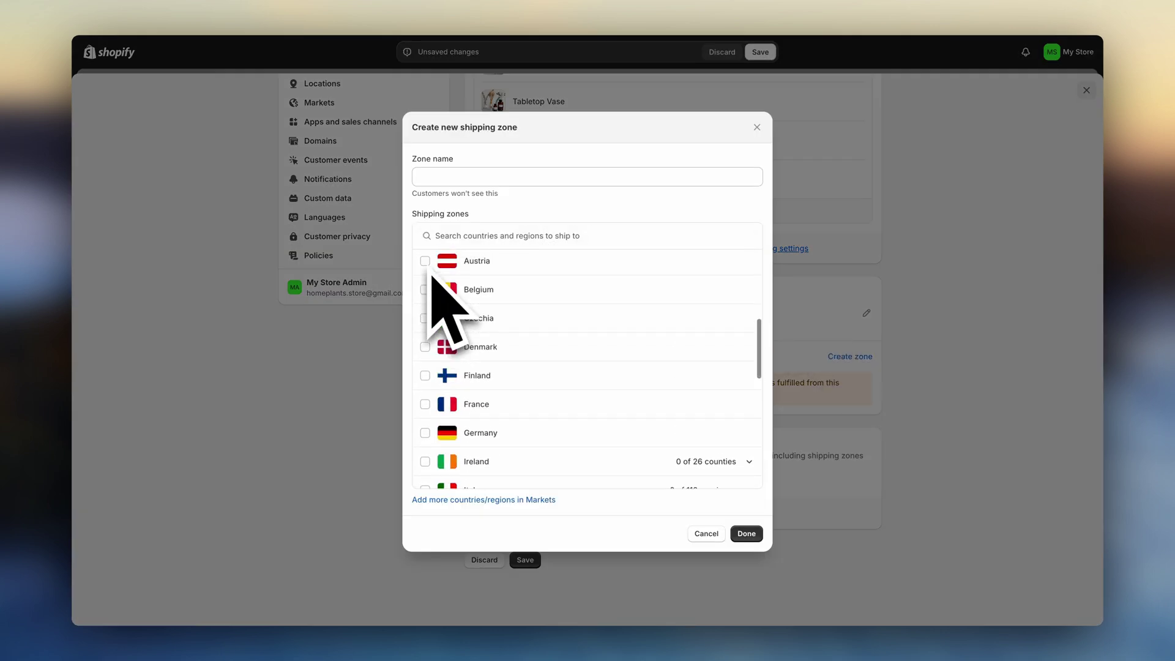
pyautogui.scroll(-5, 430, 318)
pyautogui.scroll(-5, 441, 361)
pyautogui.click(532, 177)
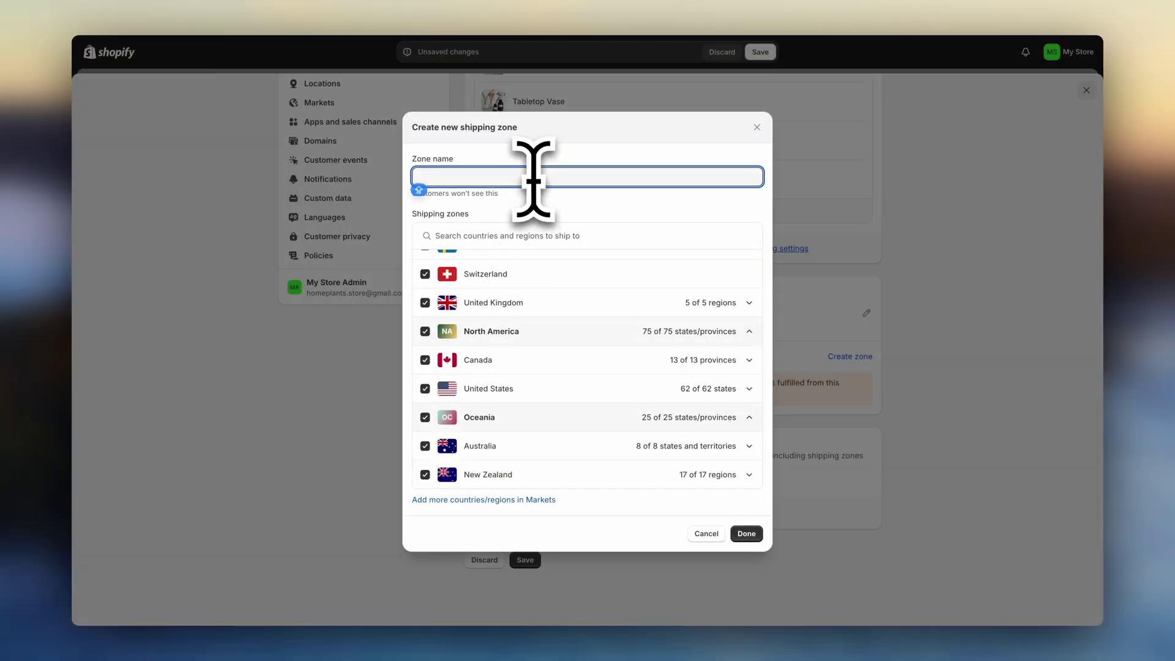
pyautogui.write('Worldwide')
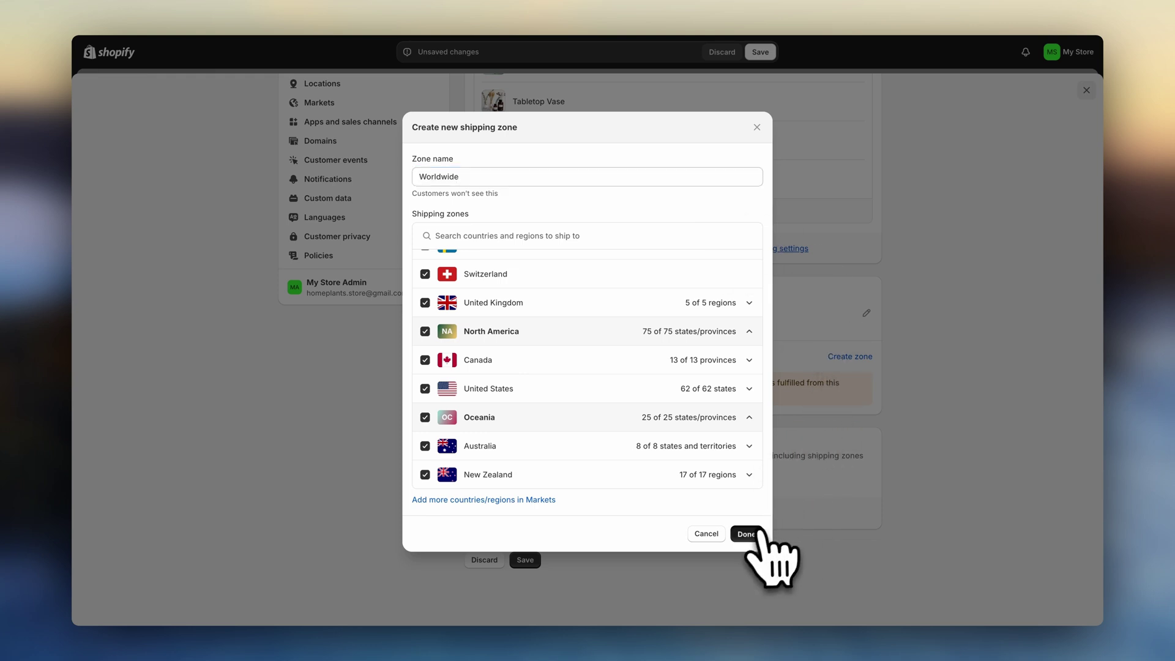
pyautogui.click(746, 533)
# - Add a 'Free Shipping' rate at €0.00 to the Worldwide zone
pyautogui.click(646, 394)
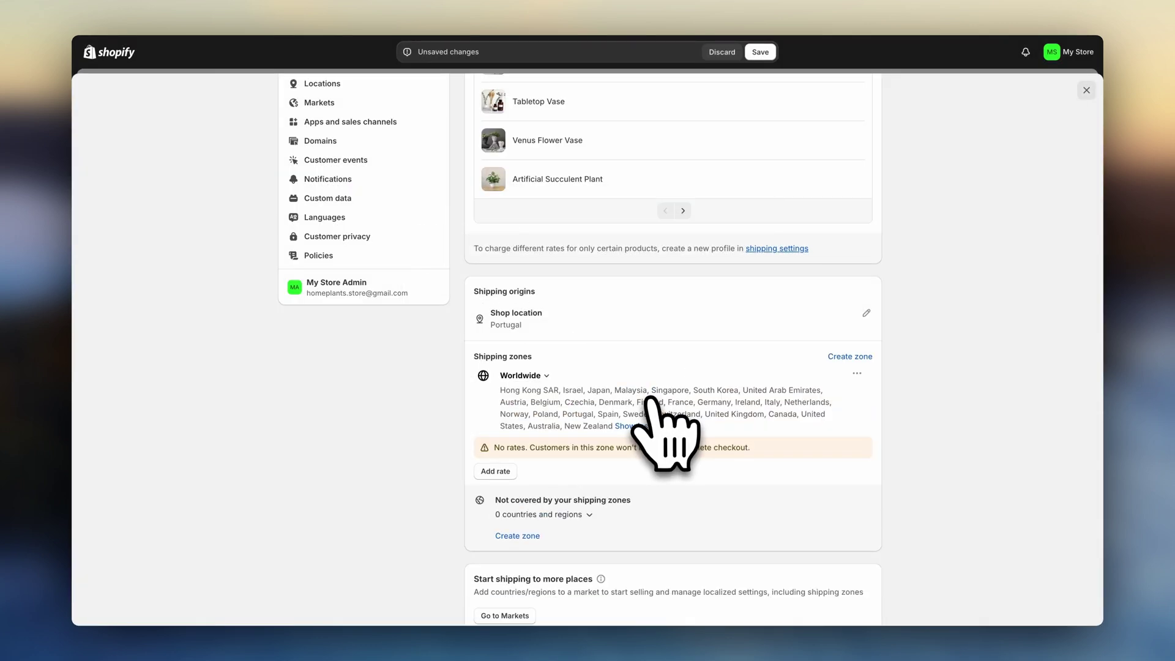
pyautogui.scroll(-1, 651, 419)
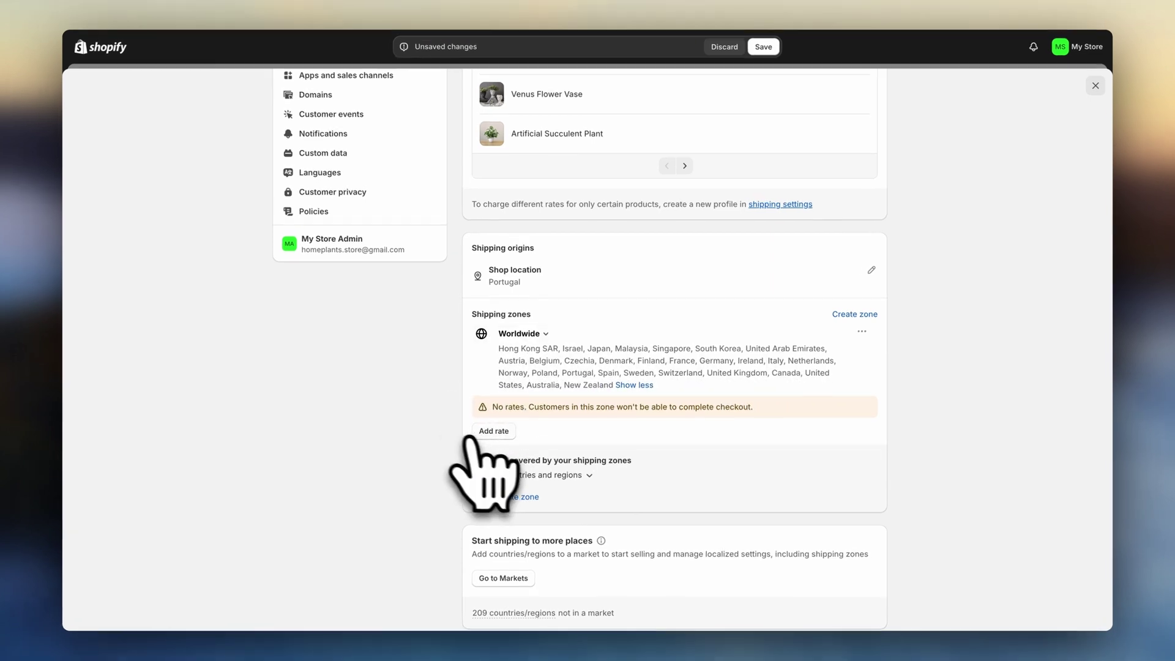
pyautogui.click(497, 428)
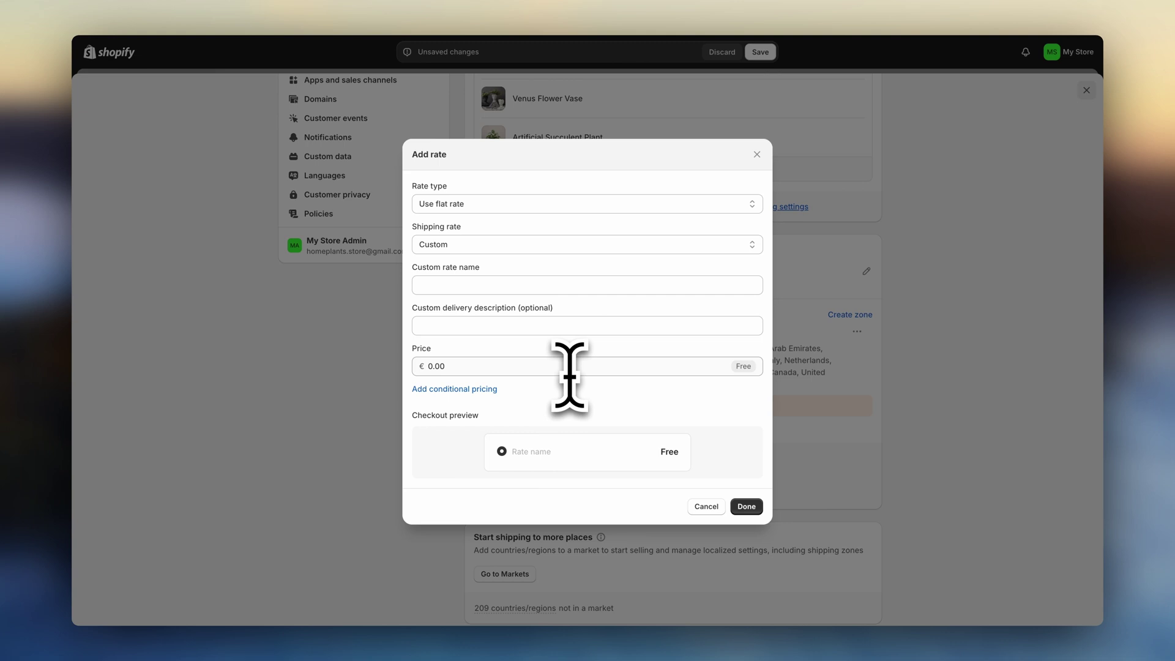
pyautogui.write('Free Shipping')
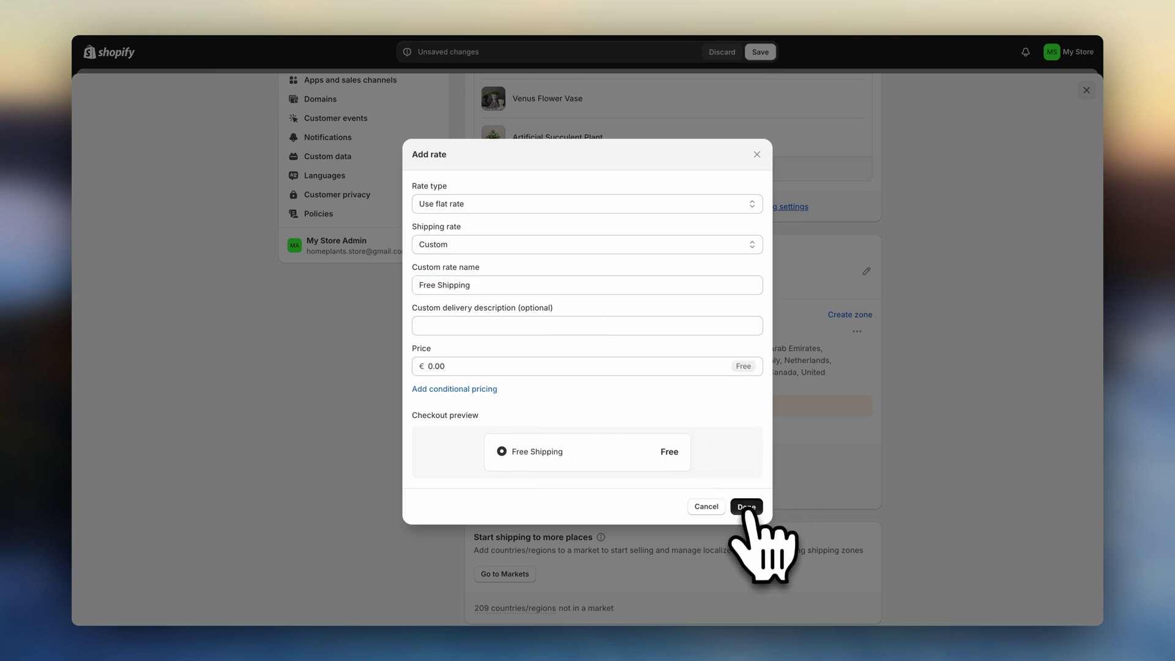
pyautogui.click(747, 506)
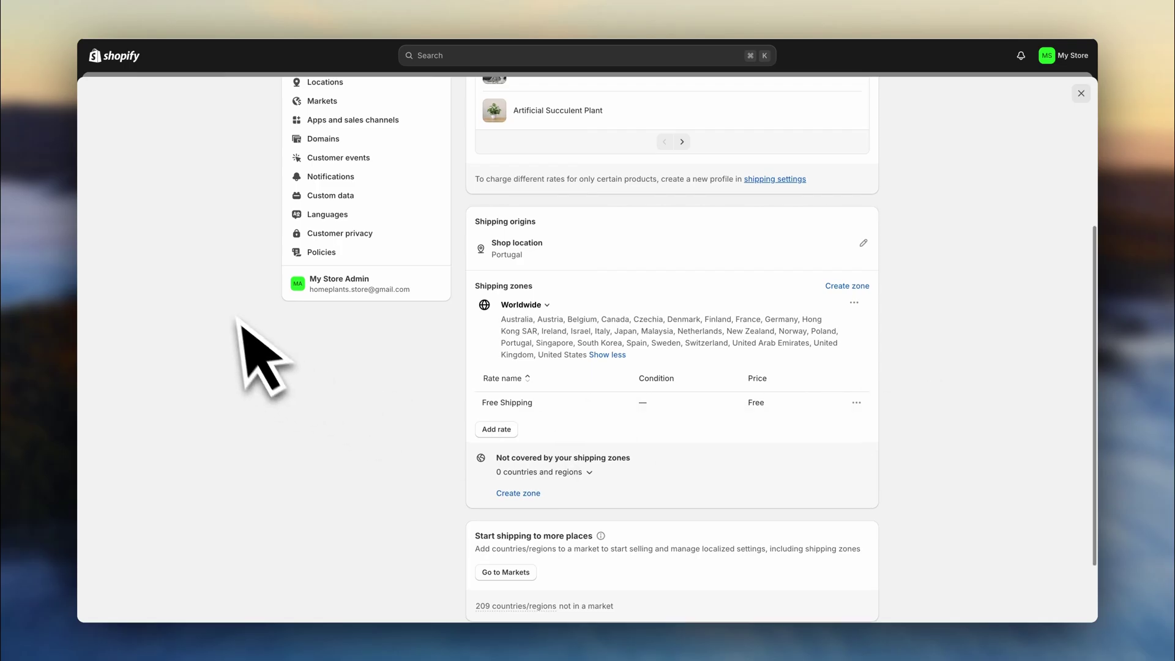
# - Open Payments, start adding a payment method with a 'p' provider search, then return to Payments
pyautogui.scroll(5, 257, 349)
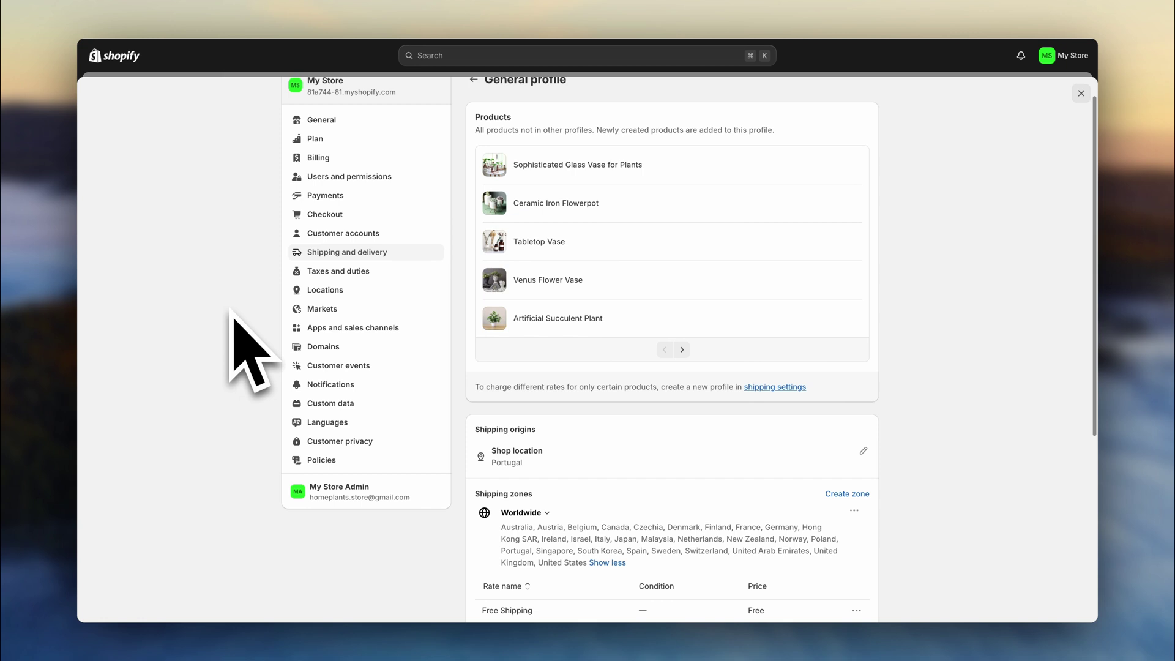
pyautogui.click(309, 227)
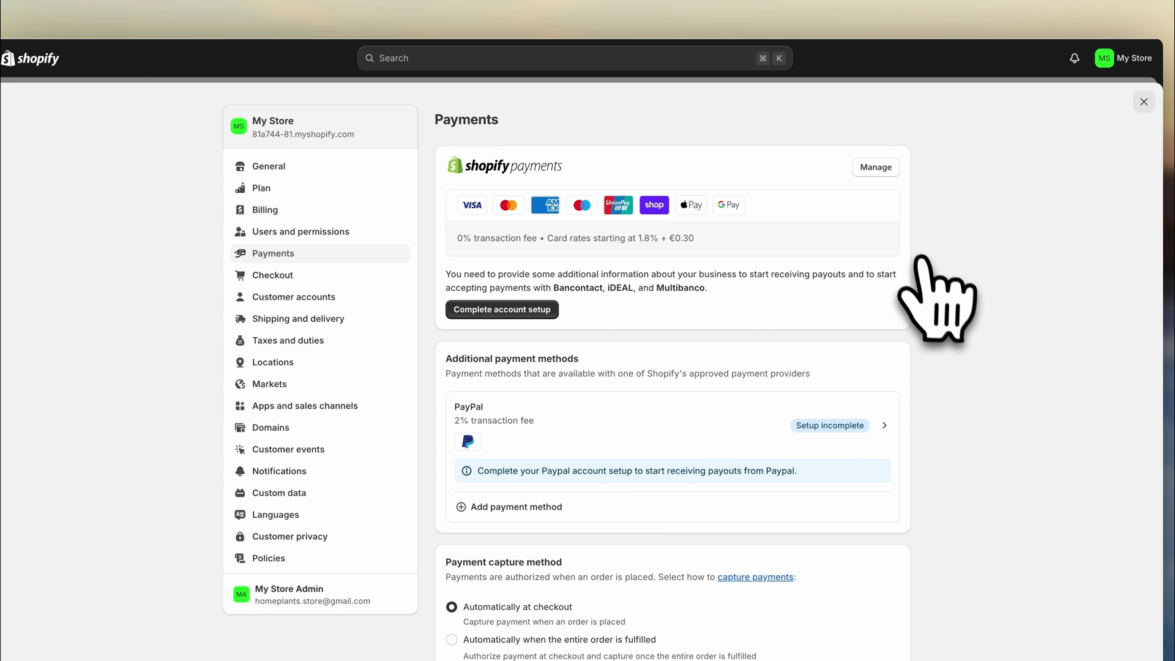
pyautogui.scroll(-3, 925, 266)
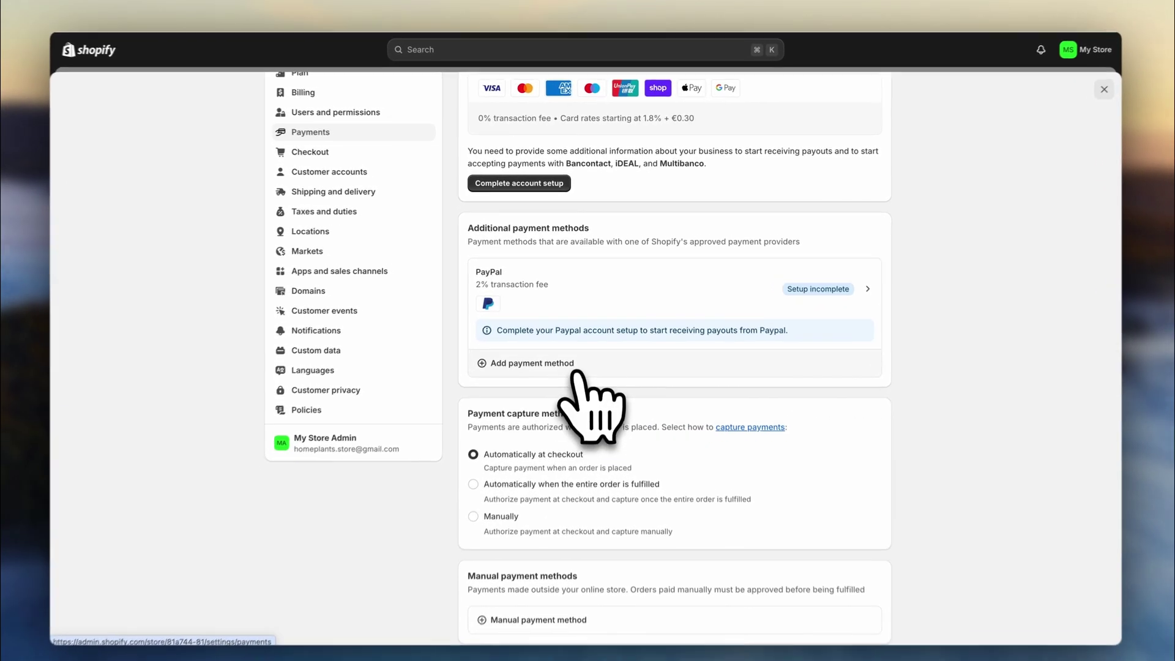
pyautogui.click(575, 360)
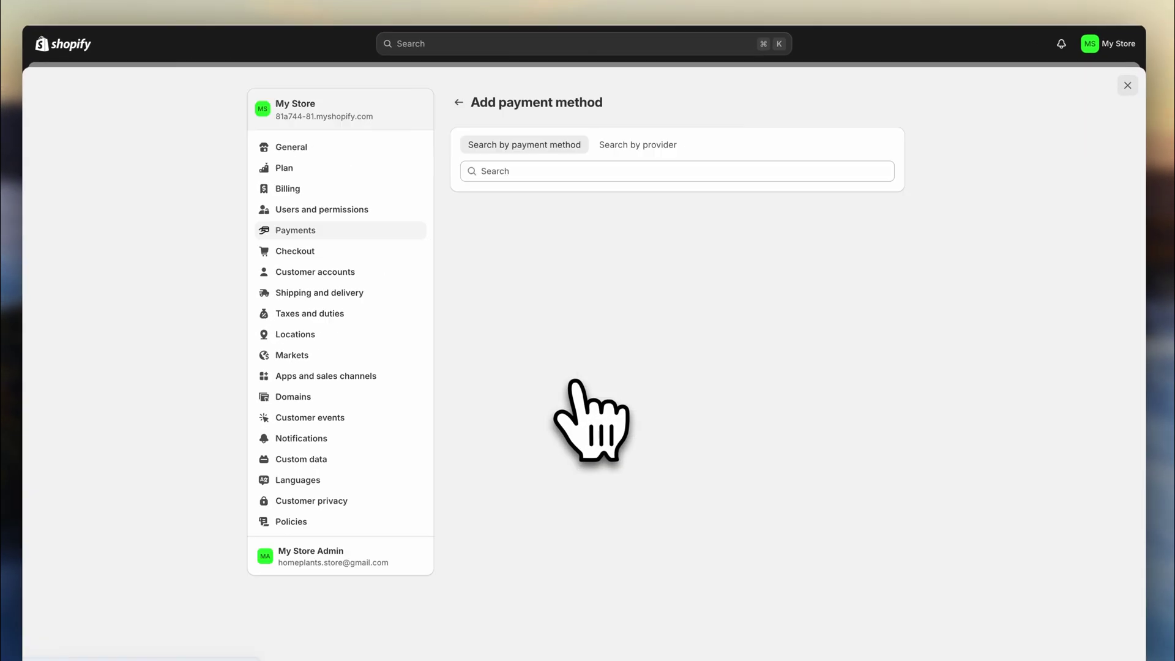
pyautogui.click(722, 171)
pyautogui.write('p')
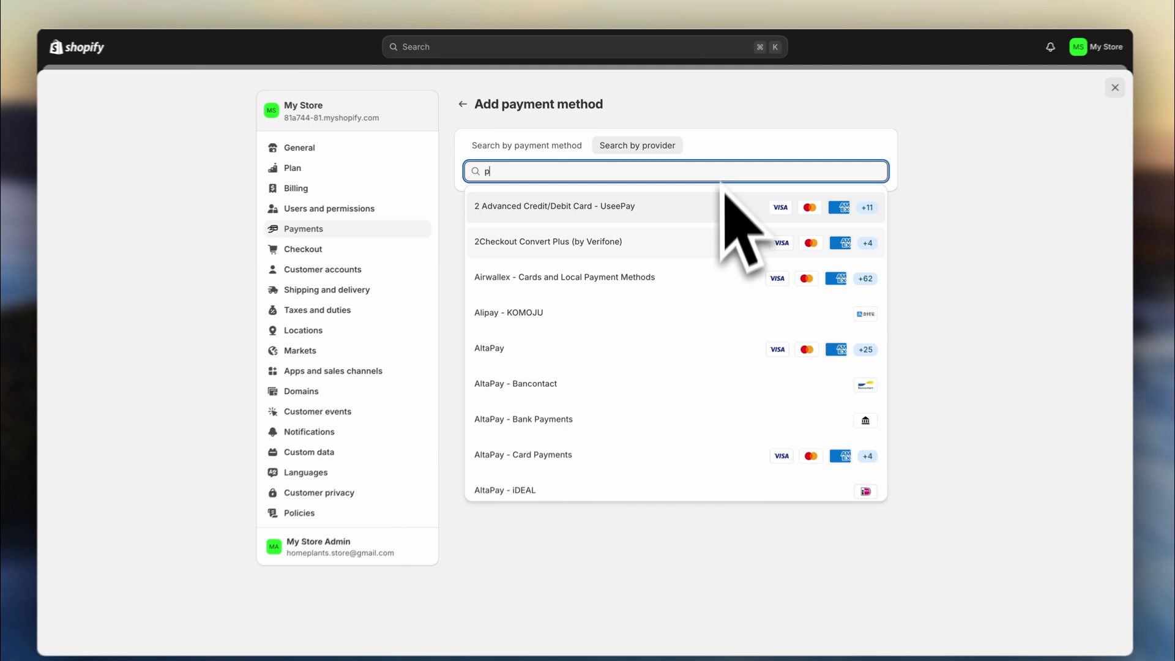
pyautogui.click(724, 149)
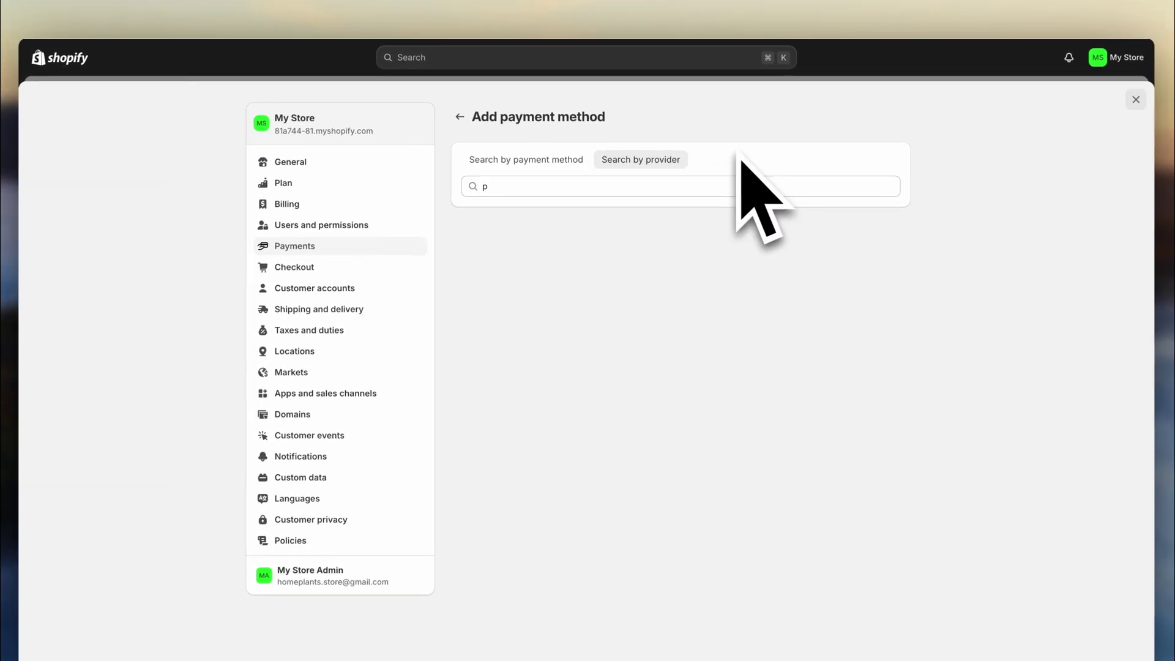
pyautogui.click(463, 118)
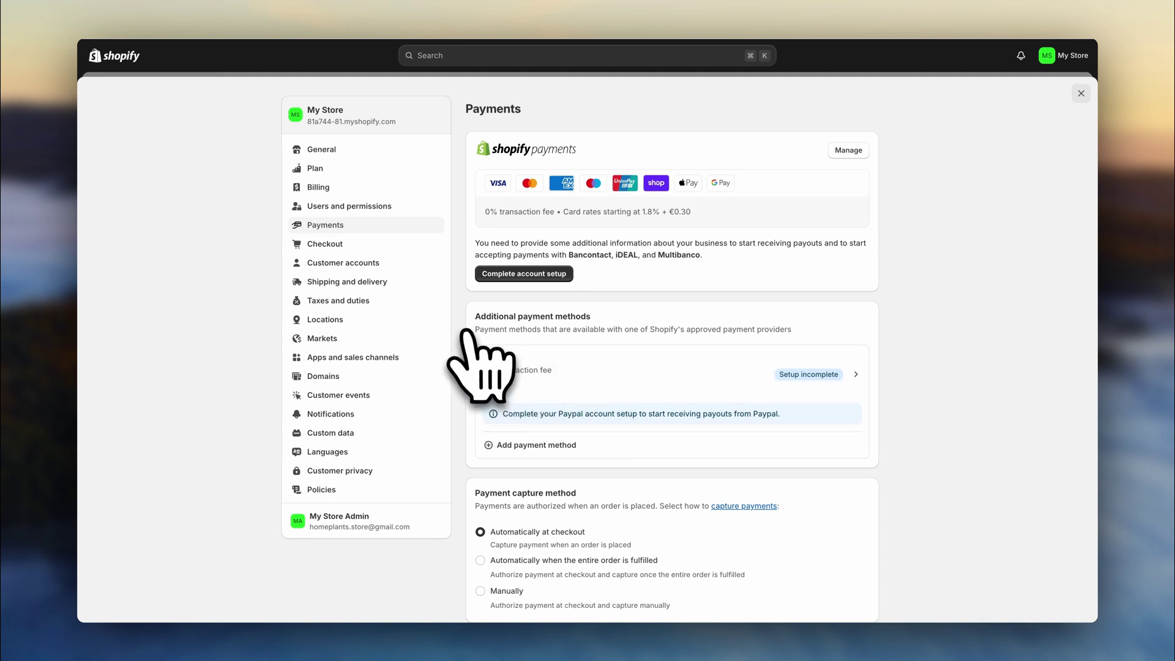
# - Go to Policies and publish the Return and refund policy from the template
pyautogui.click(413, 384)
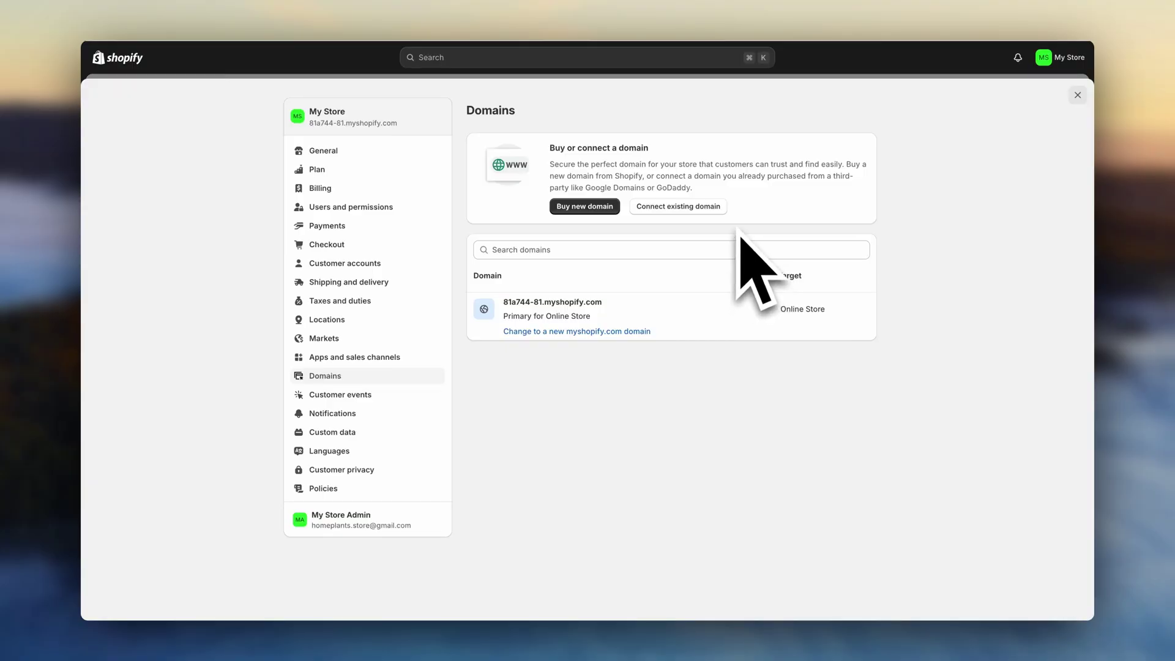
pyautogui.click(410, 490)
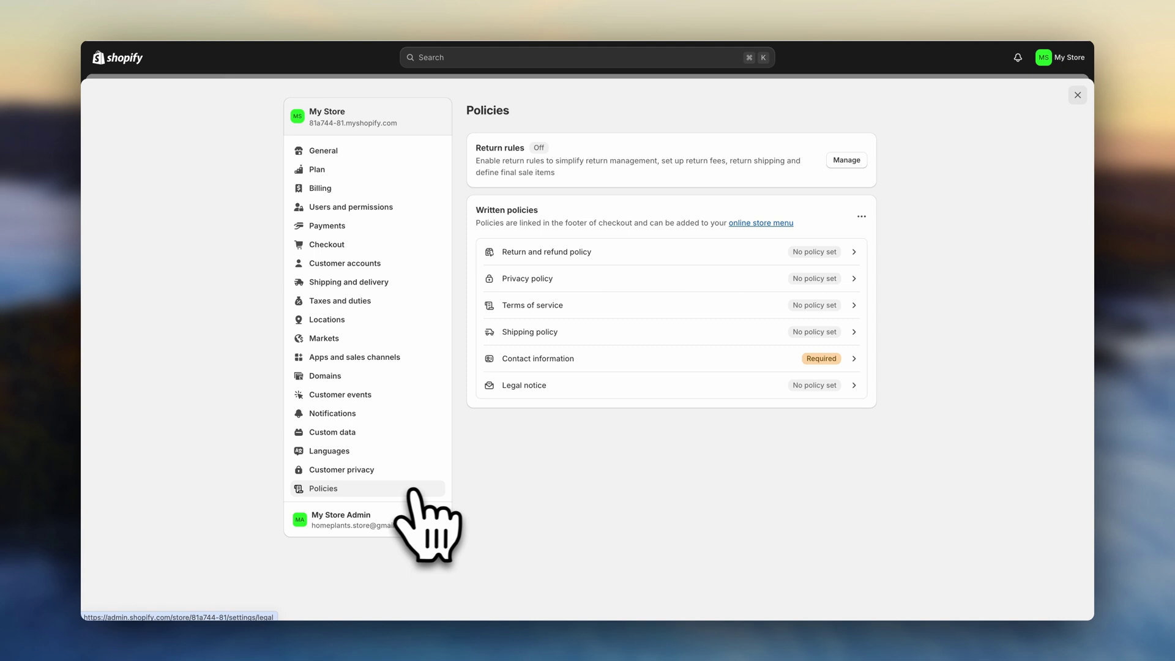
pyautogui.click(662, 257)
pyautogui.click(720, 267)
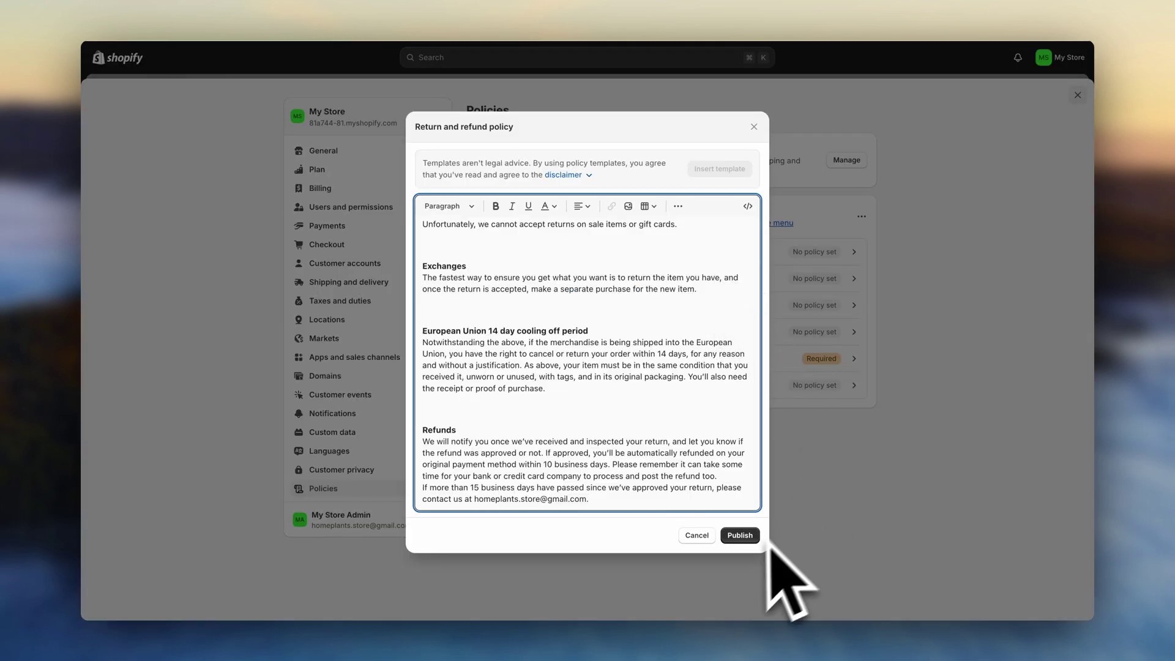
pyautogui.click(741, 538)
# - Publish the automated Privacy policy and close Settings back to Home
pyautogui.click(748, 286)
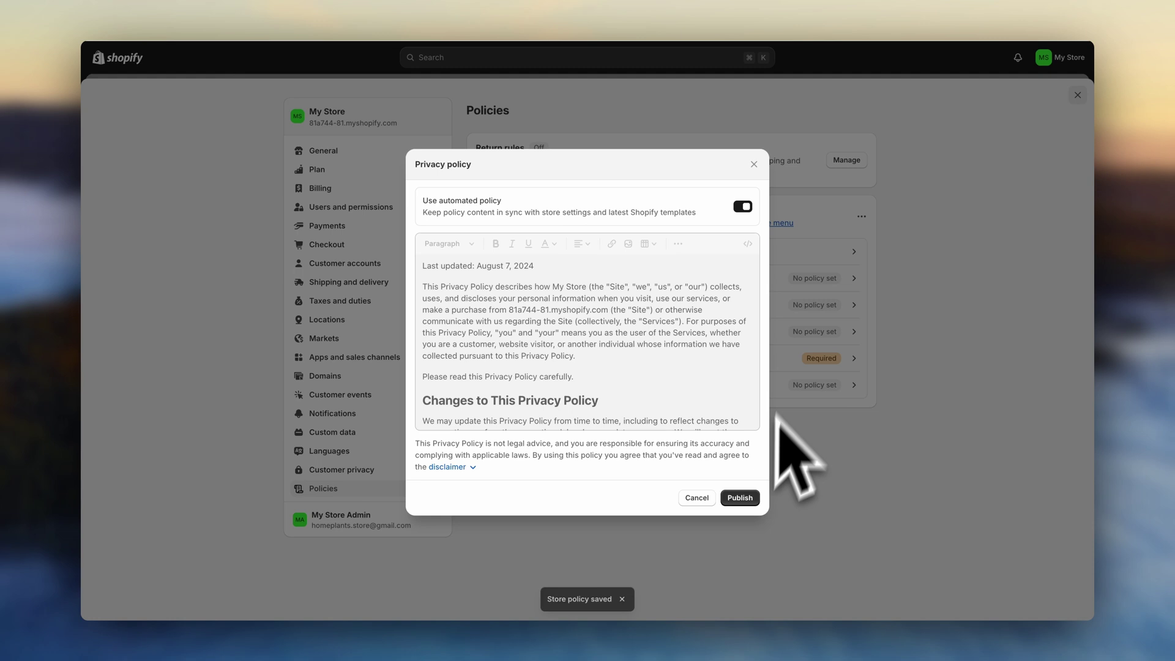
pyautogui.click(741, 498)
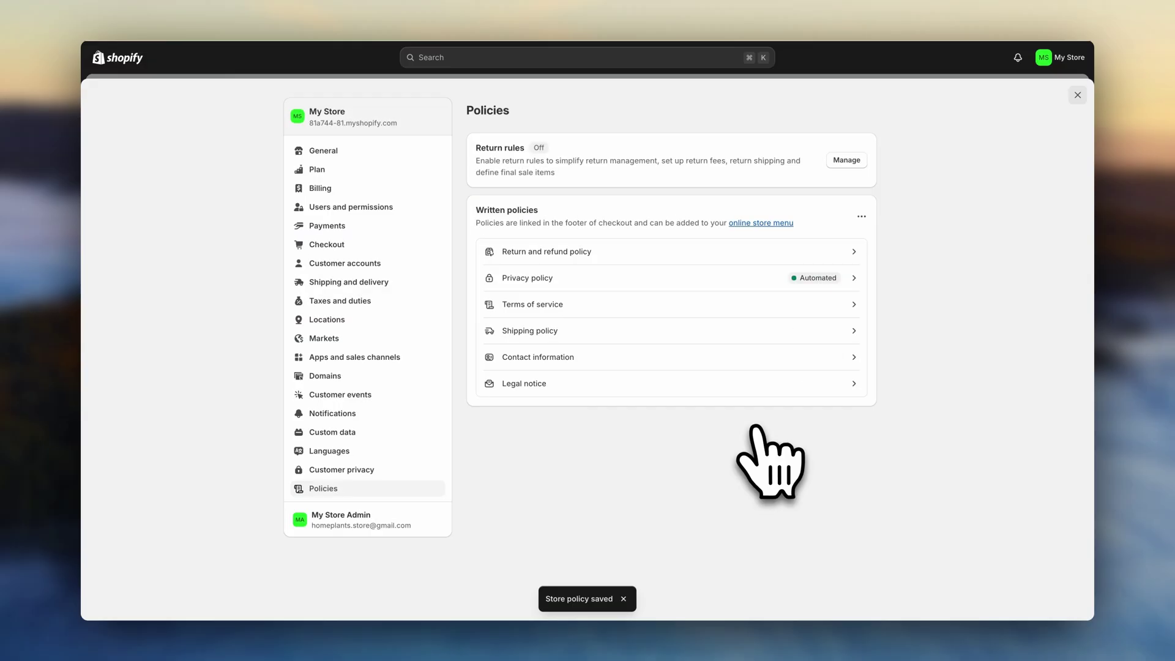
pyautogui.click(1077, 95)
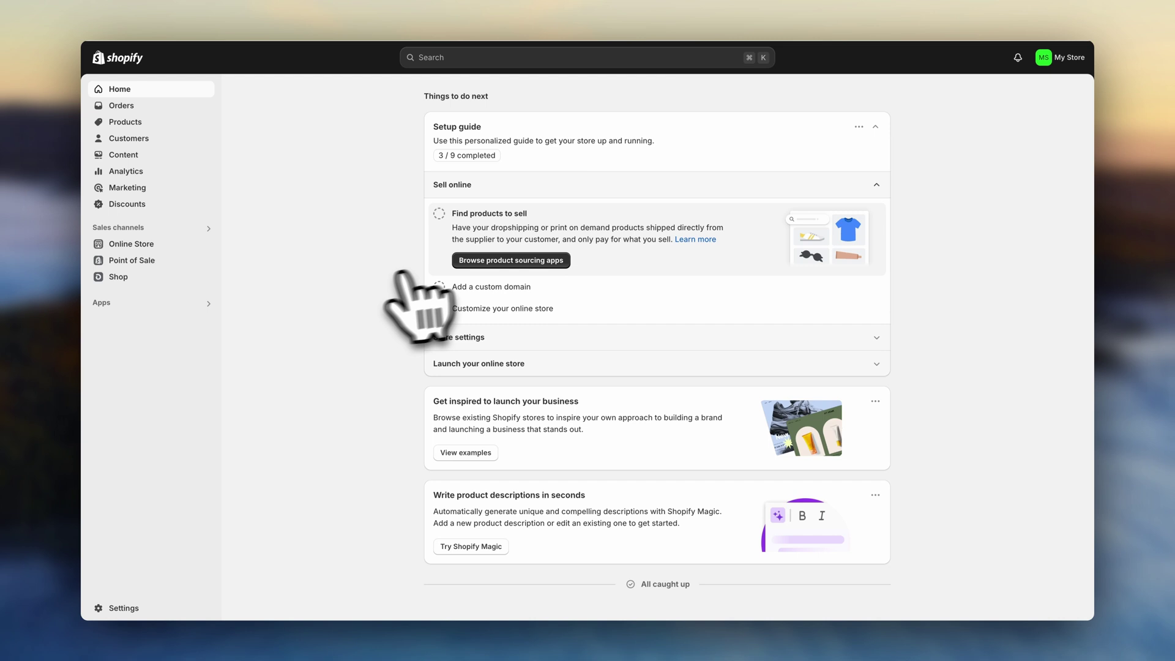
# - Create and save a new Online Store page titled 'About Us'
pyautogui.click(183, 244)
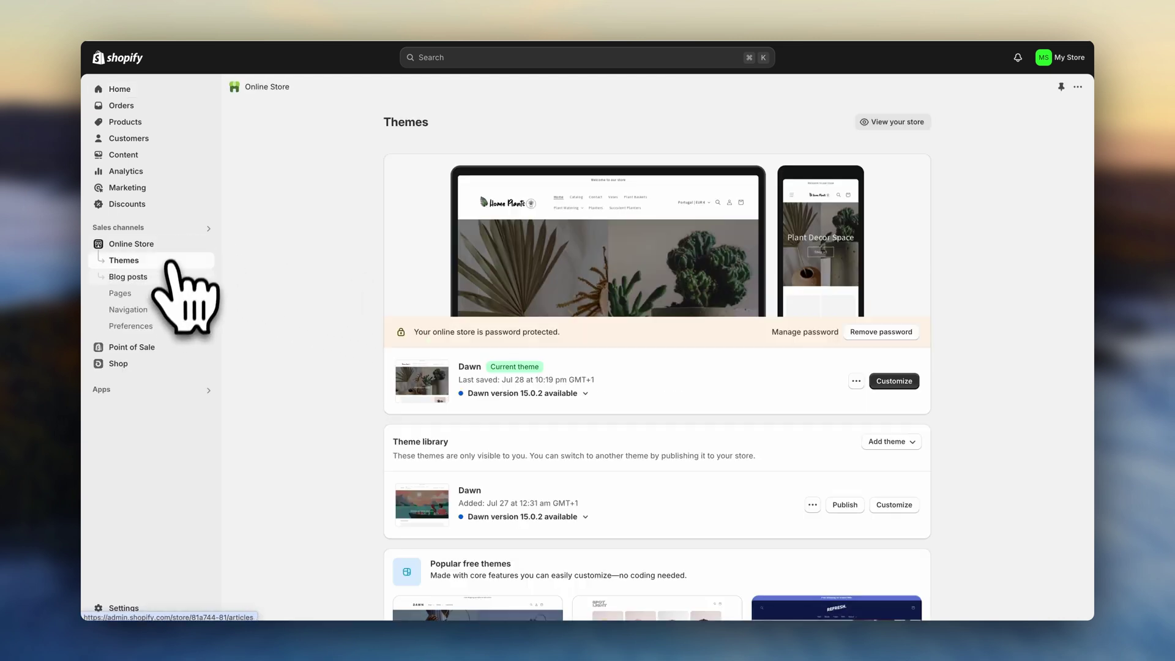
pyautogui.click(166, 300)
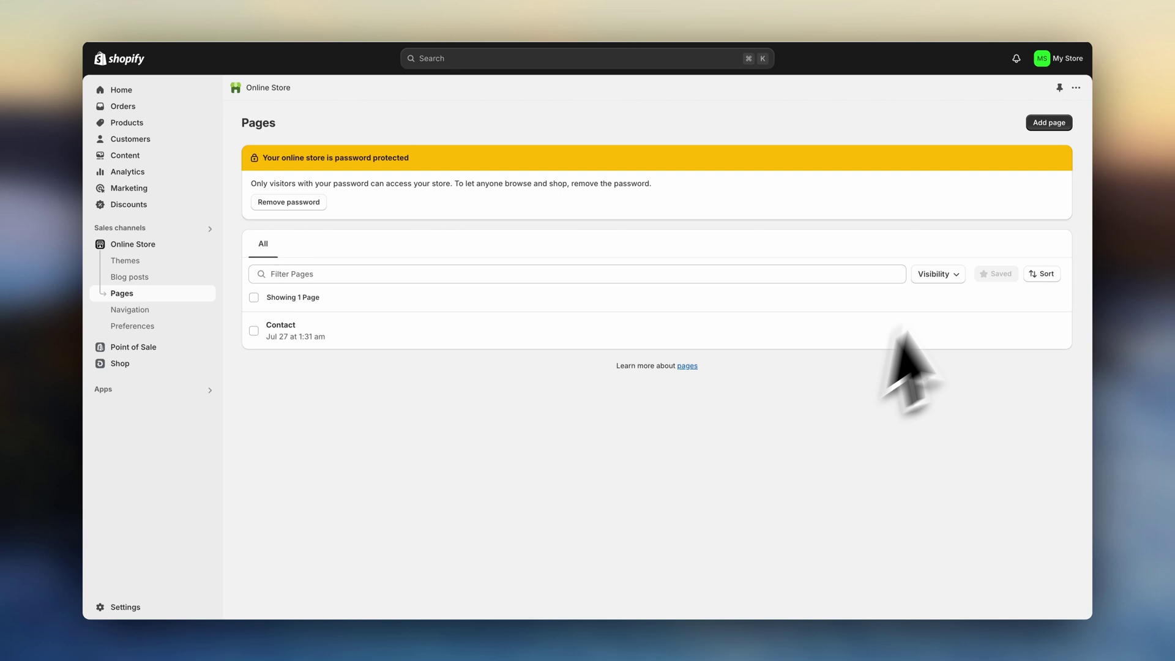
pyautogui.click(1048, 122)
pyautogui.click(676, 179)
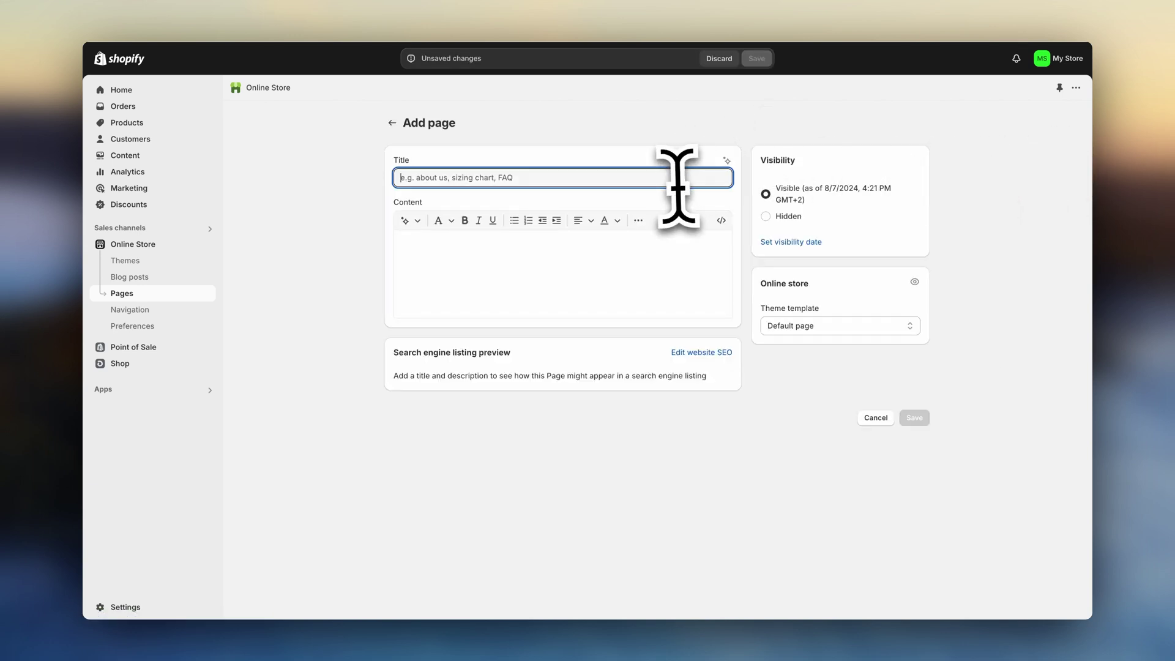
pyautogui.write('About Us')
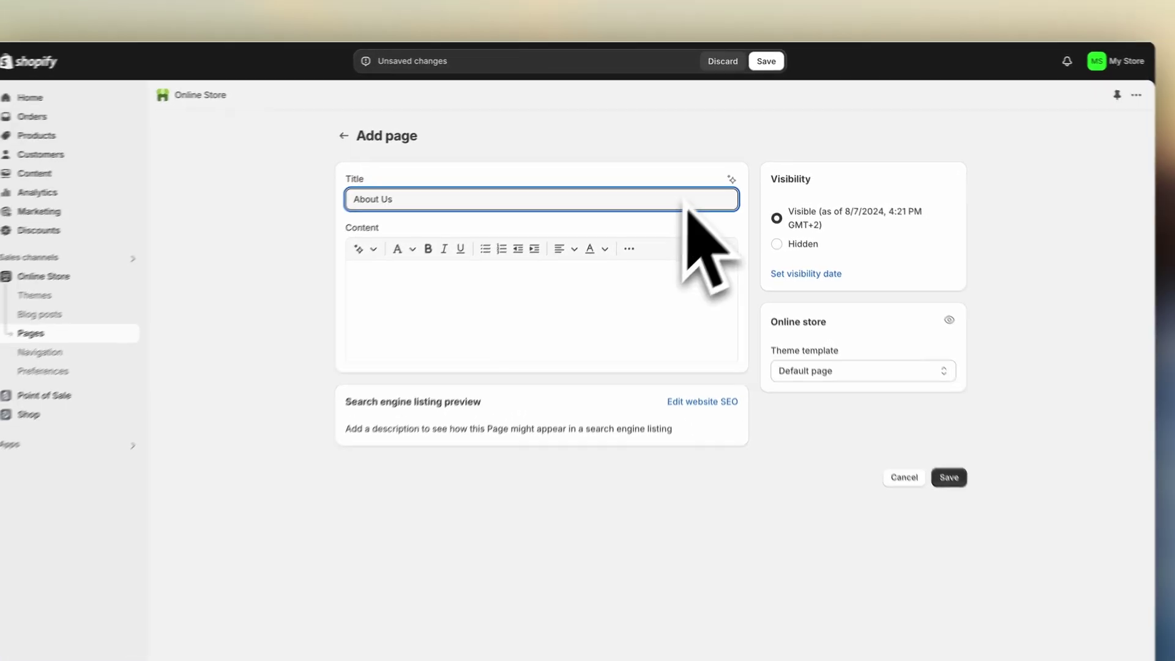
pyautogui.click(769, 62)
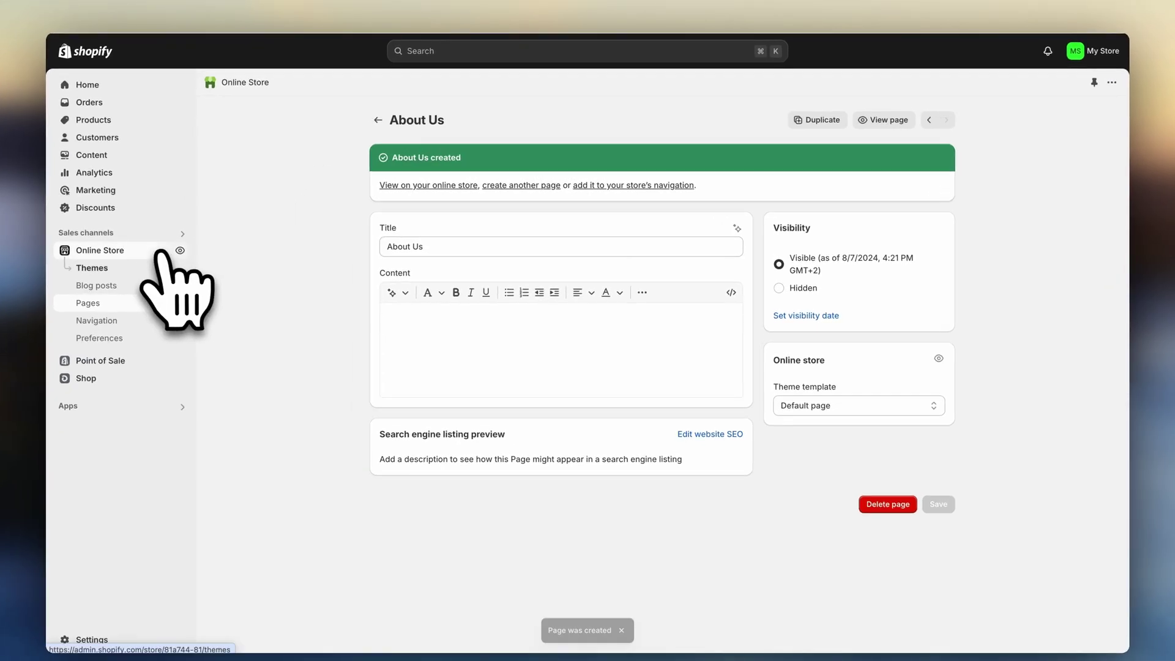
# - Customize Dawn's Default page template with the About Us image-with-text and What We Offer sections, then save
pyautogui.click(161, 251)
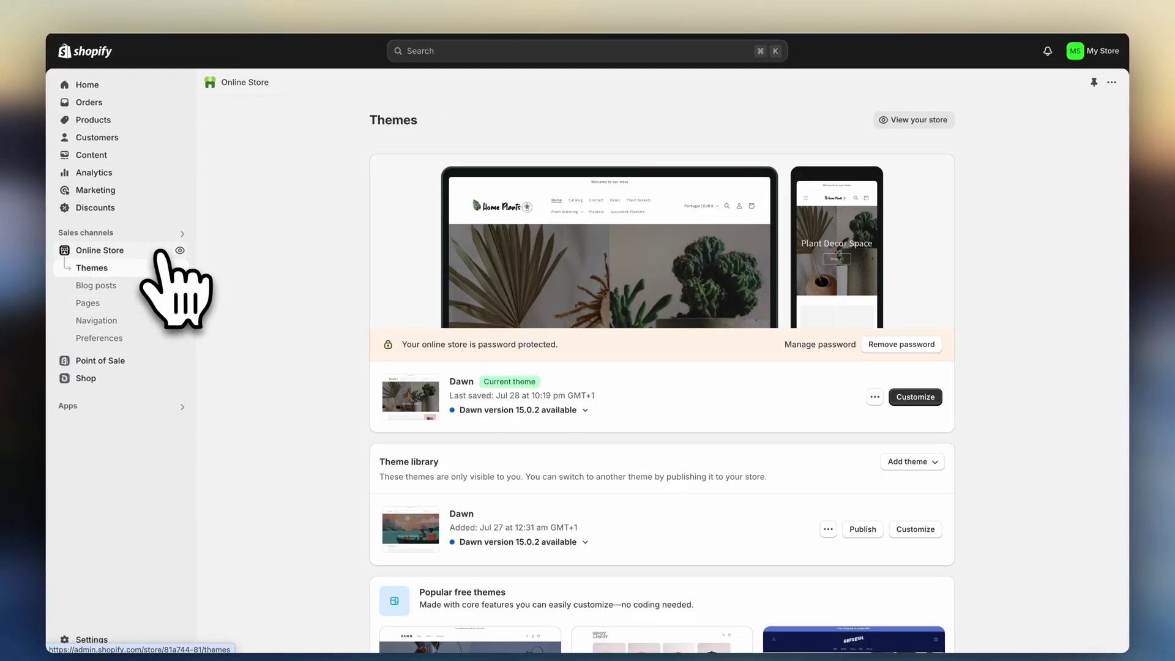
pyautogui.click(892, 384)
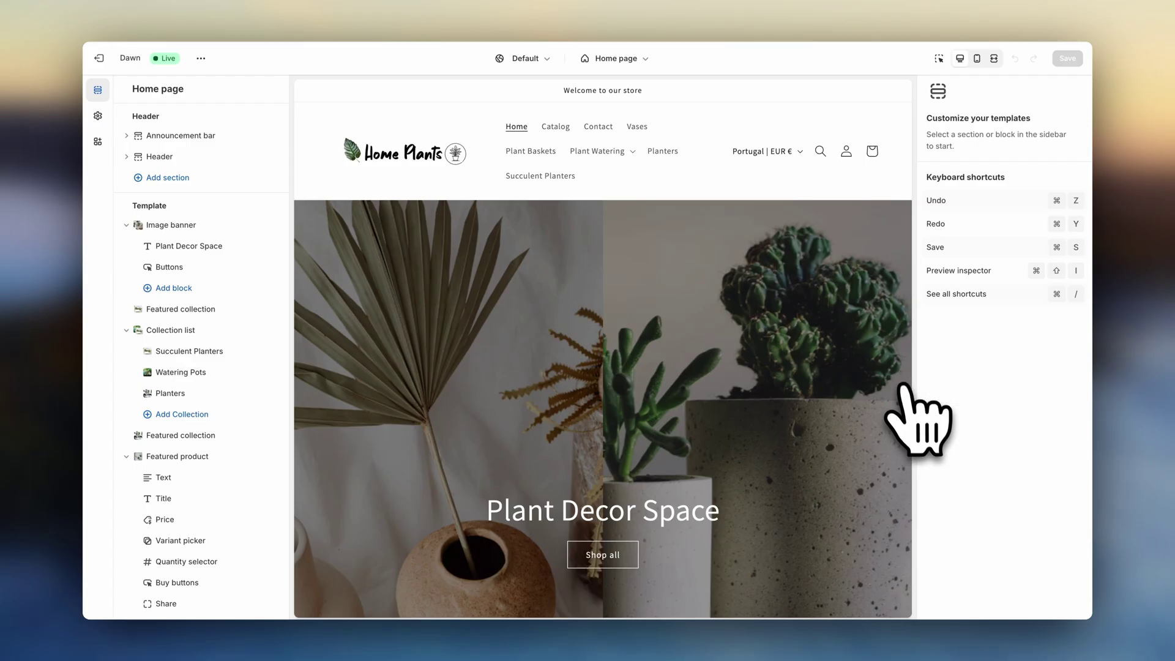
pyautogui.click(639, 56)
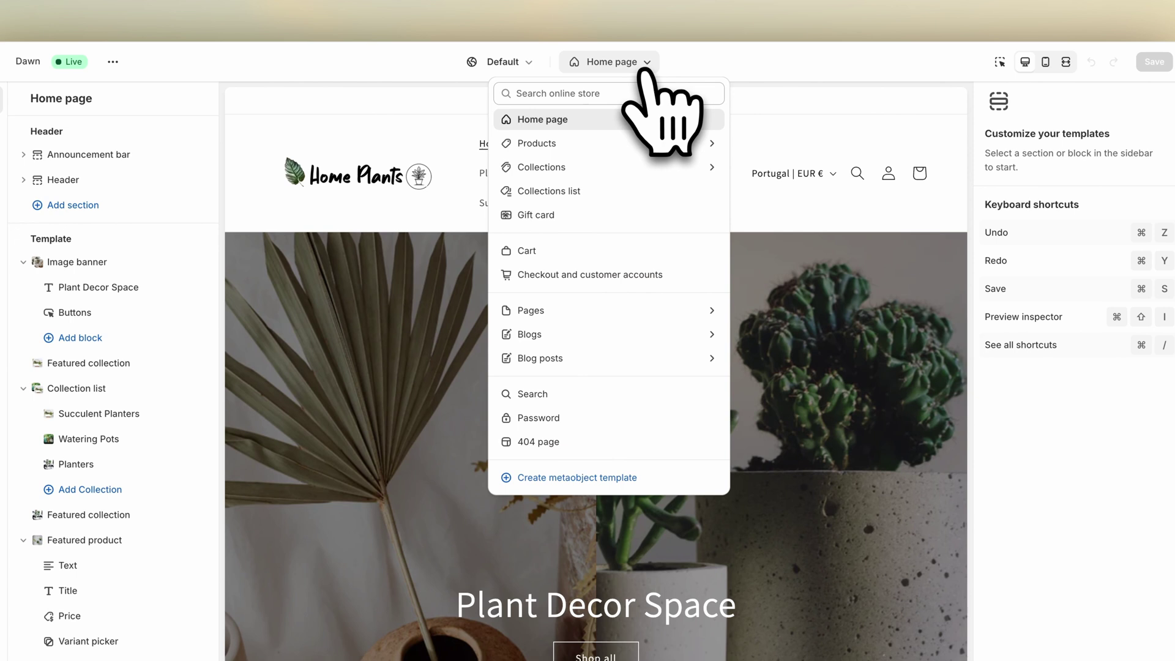
pyautogui.click(629, 304)
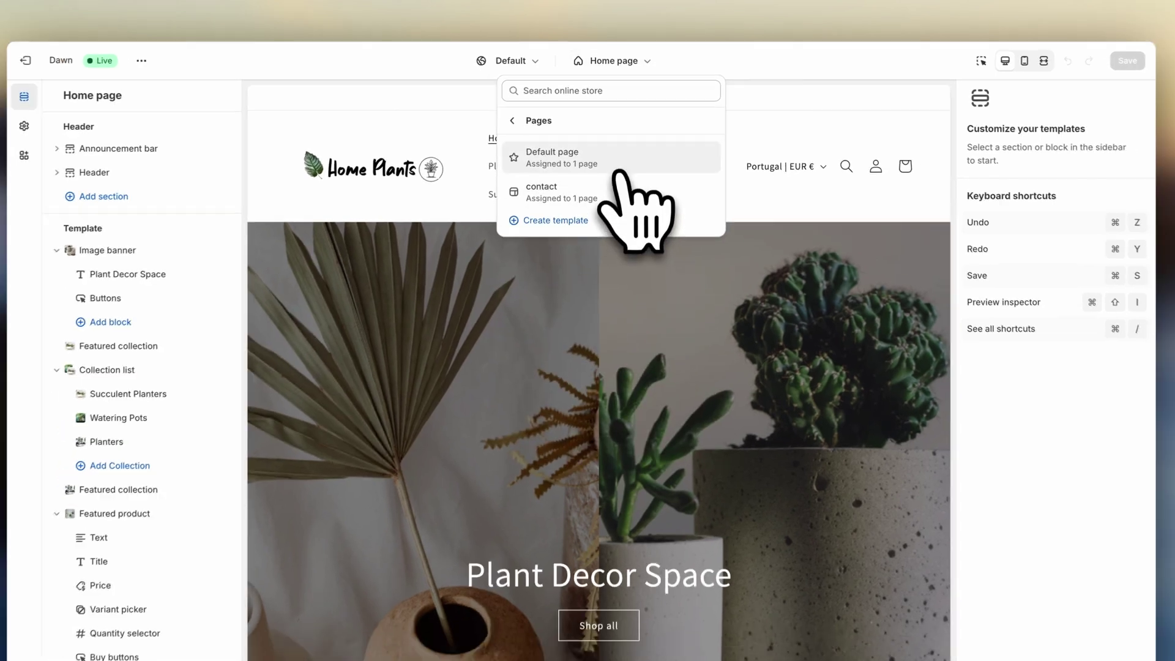
pyautogui.click(621, 165)
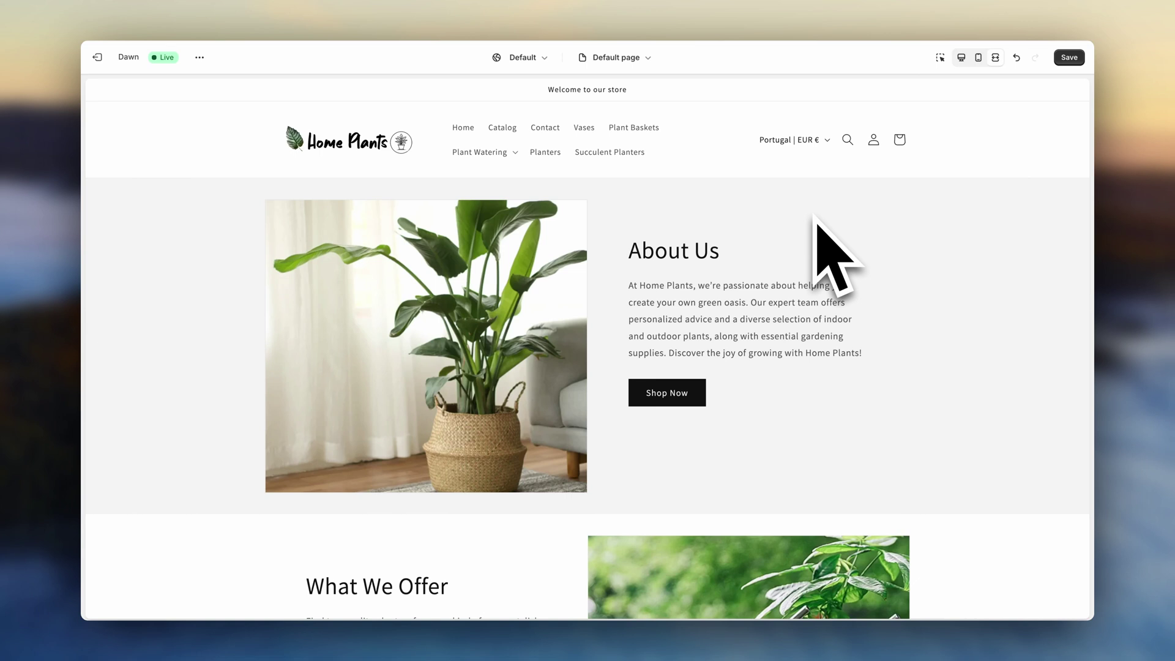
pyautogui.click(1069, 57)
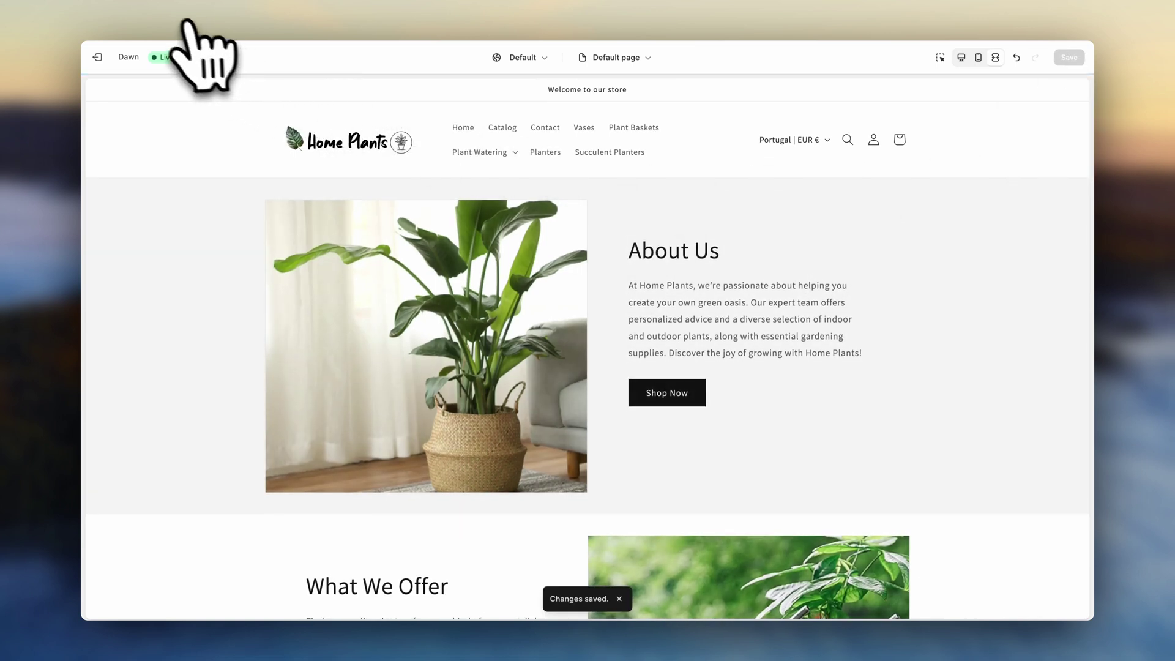
# - Leave the theme editor and open the Footer menu in Navigation
pyautogui.click(96, 57)
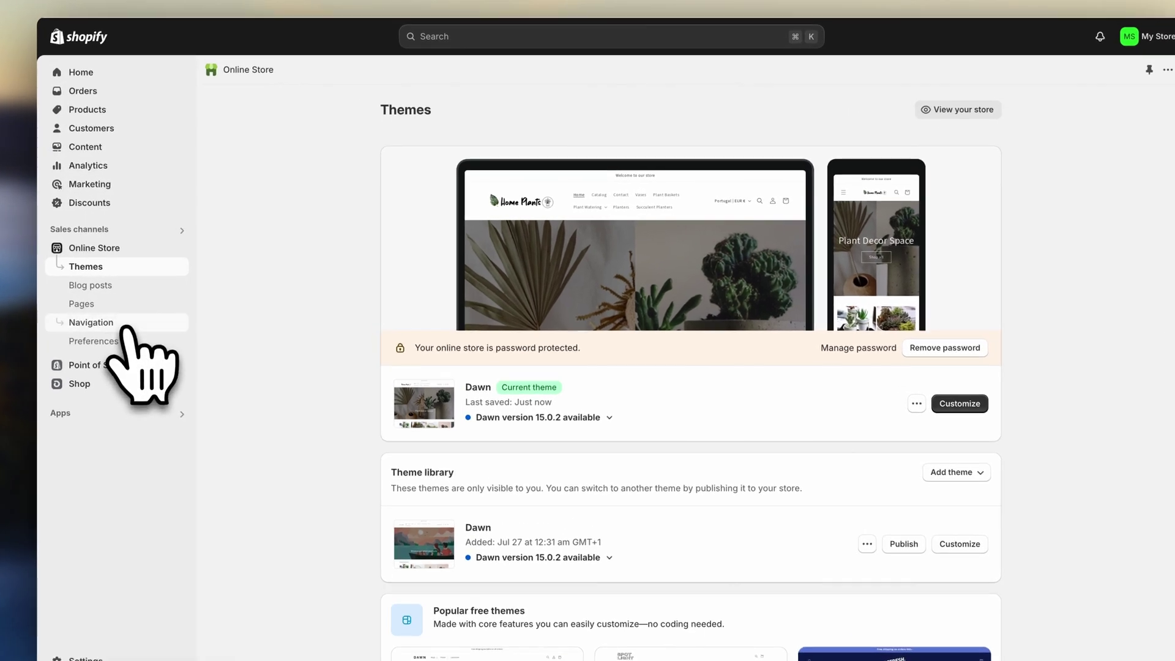
pyautogui.click(128, 309)
pyautogui.click(626, 302)
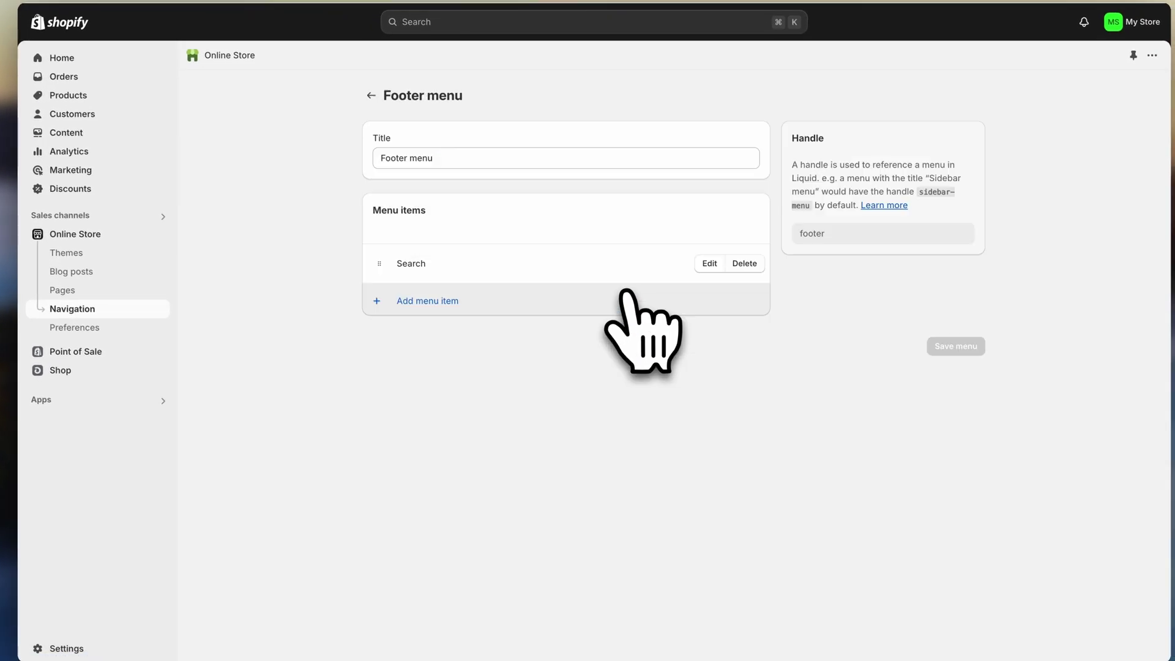
# - Add Privacy Policy and the other policy, About Us and collection links to the footer, then save
pyautogui.click(427, 300)
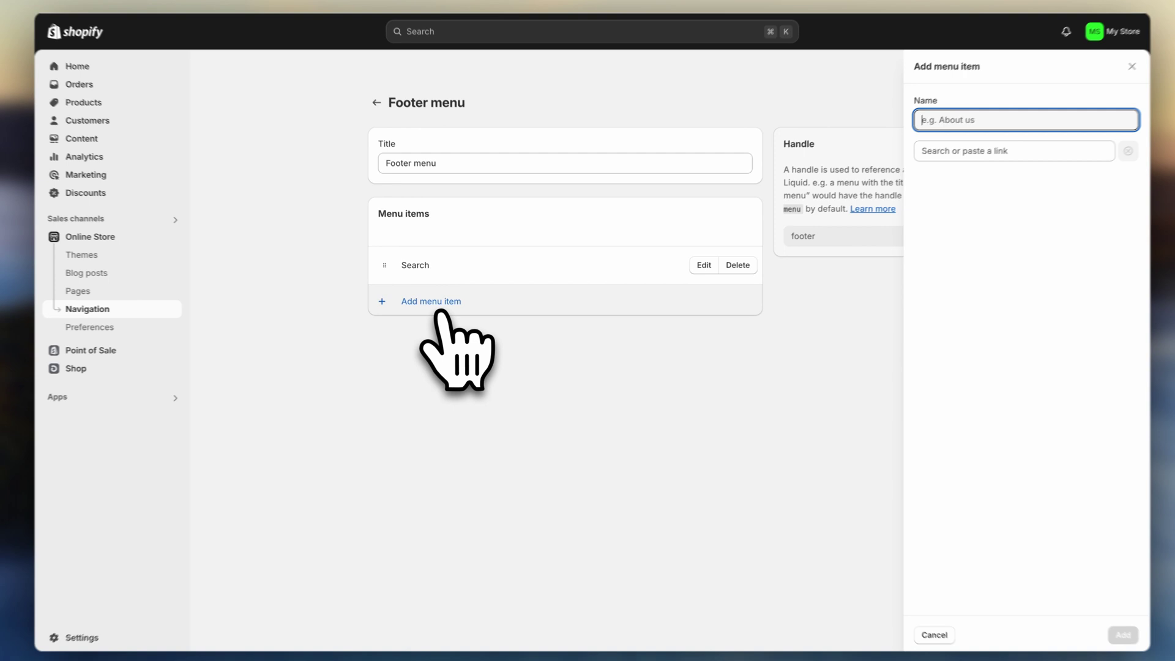
pyautogui.click(942, 164)
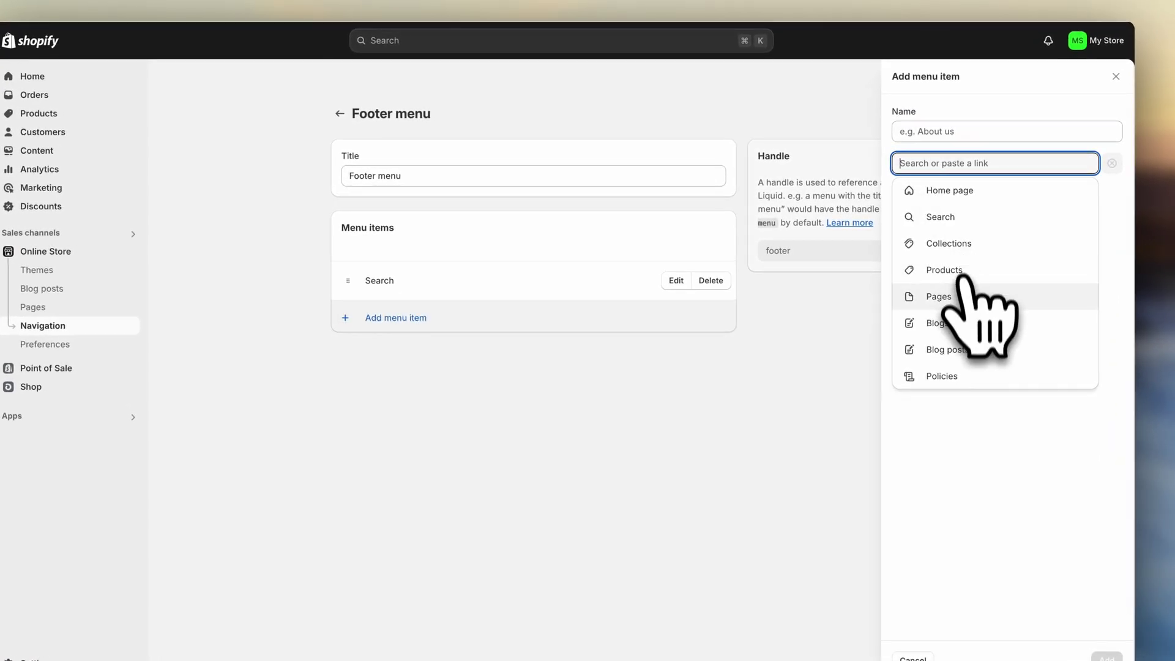
pyautogui.click(945, 354)
pyautogui.click(970, 272)
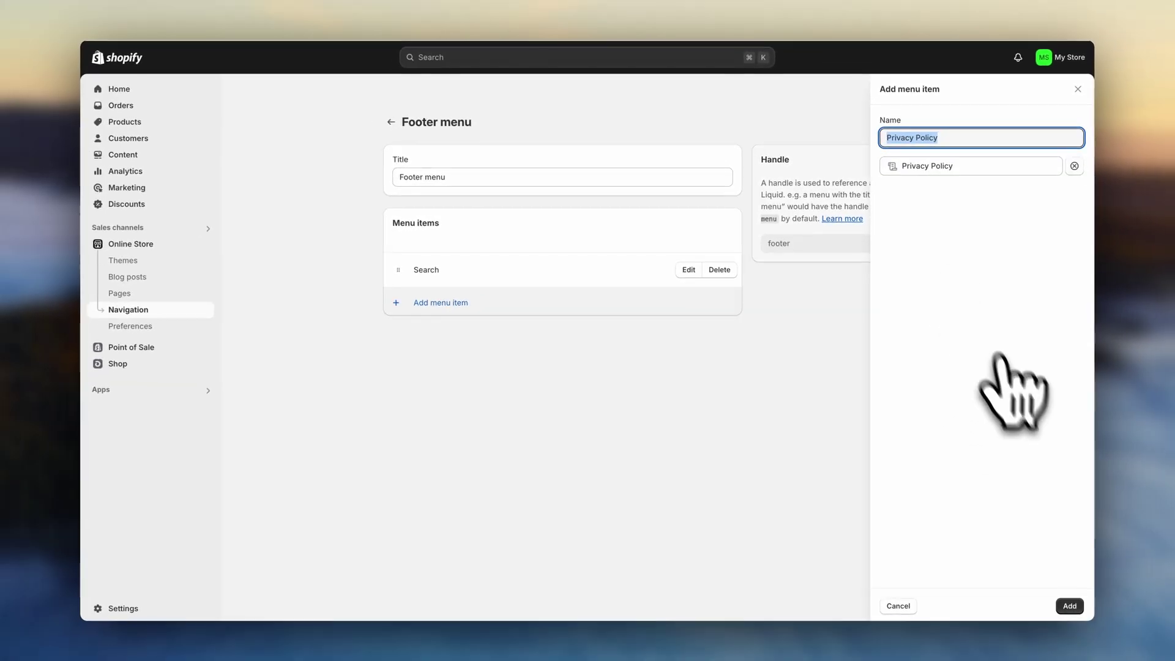
pyautogui.click(1059, 604)
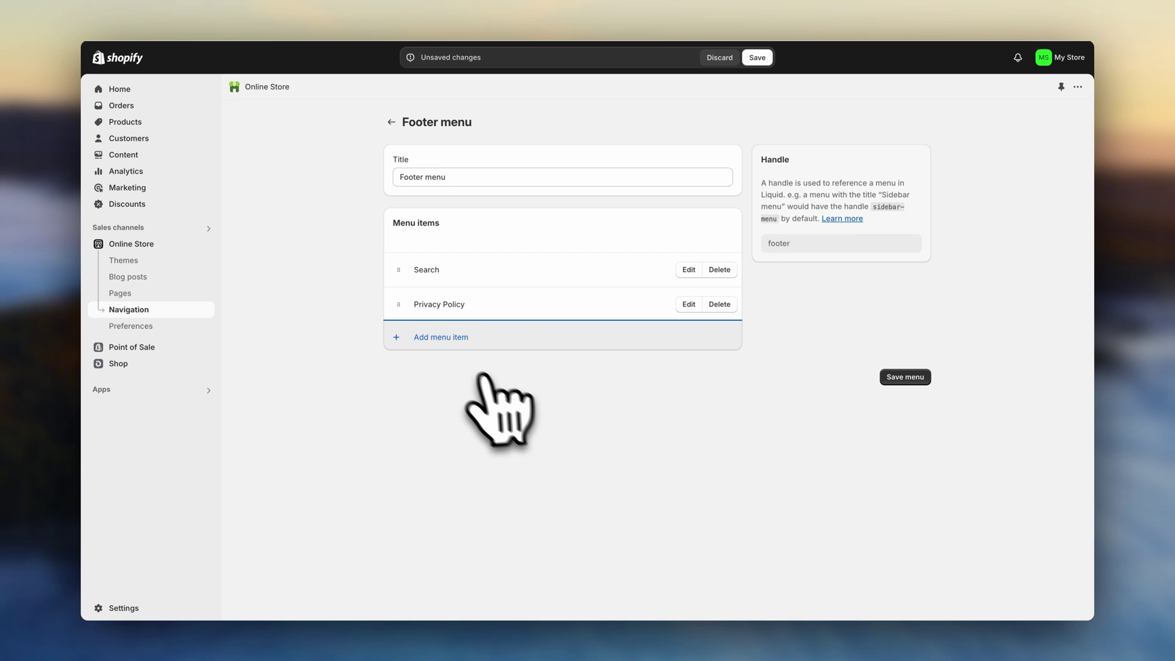
pyautogui.click(450, 340)
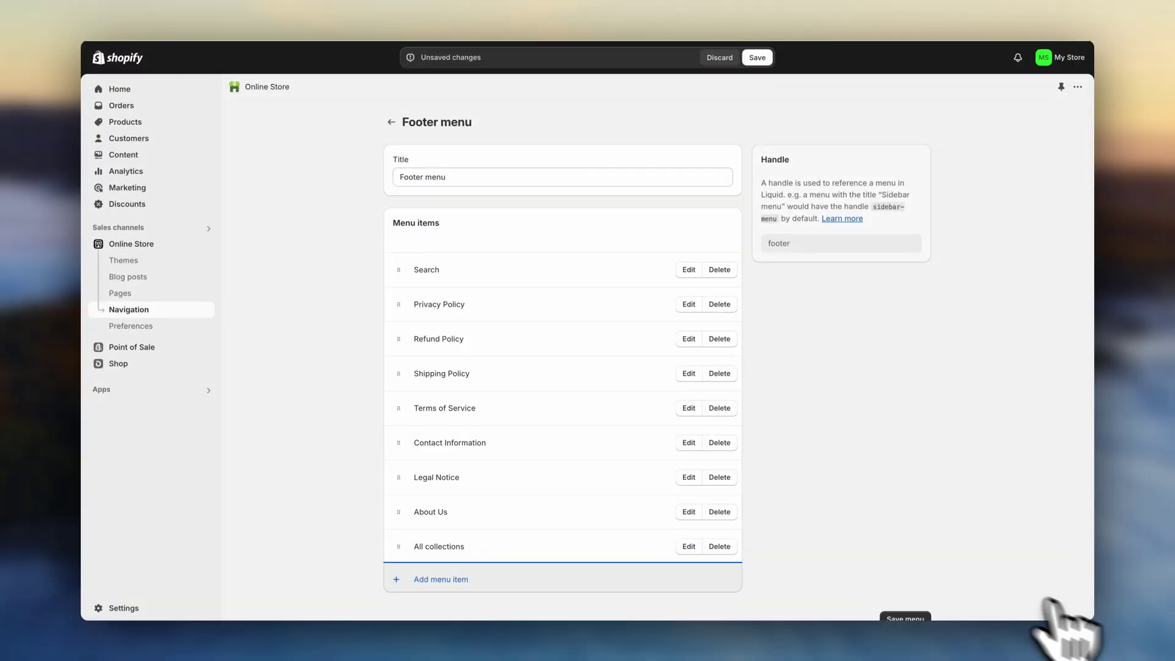
pyautogui.scroll(-1, 854, 520)
pyautogui.click(757, 57)
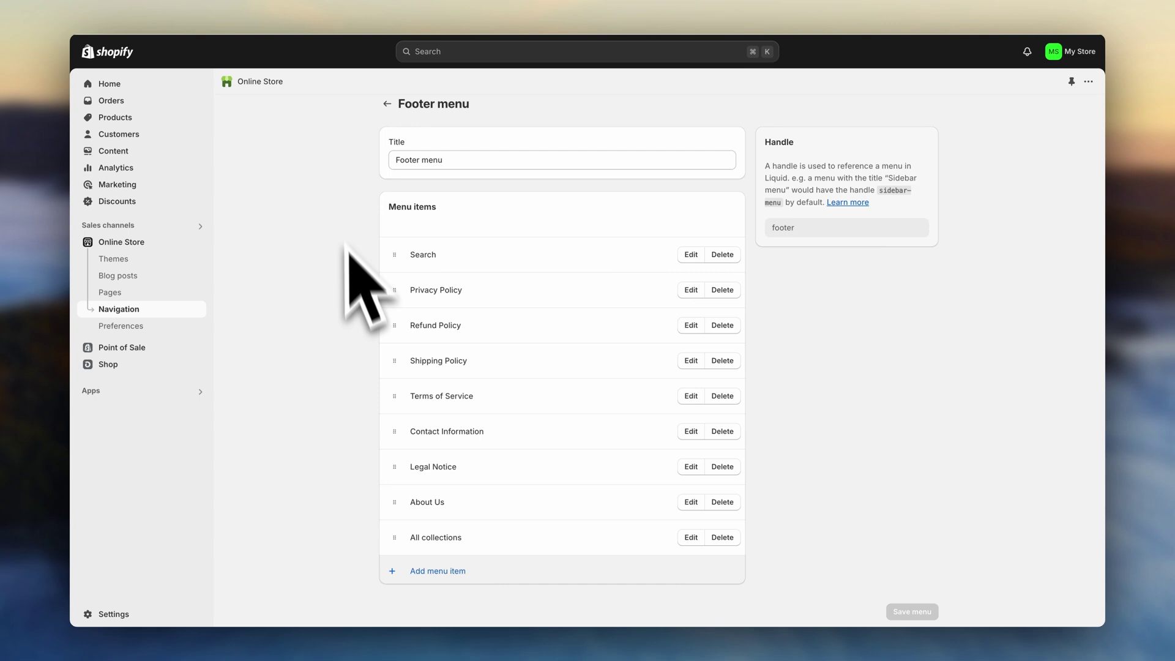
# - Add an About Us page link at the end of the Main menu, save, and return to Navigation
pyautogui.click(387, 104)
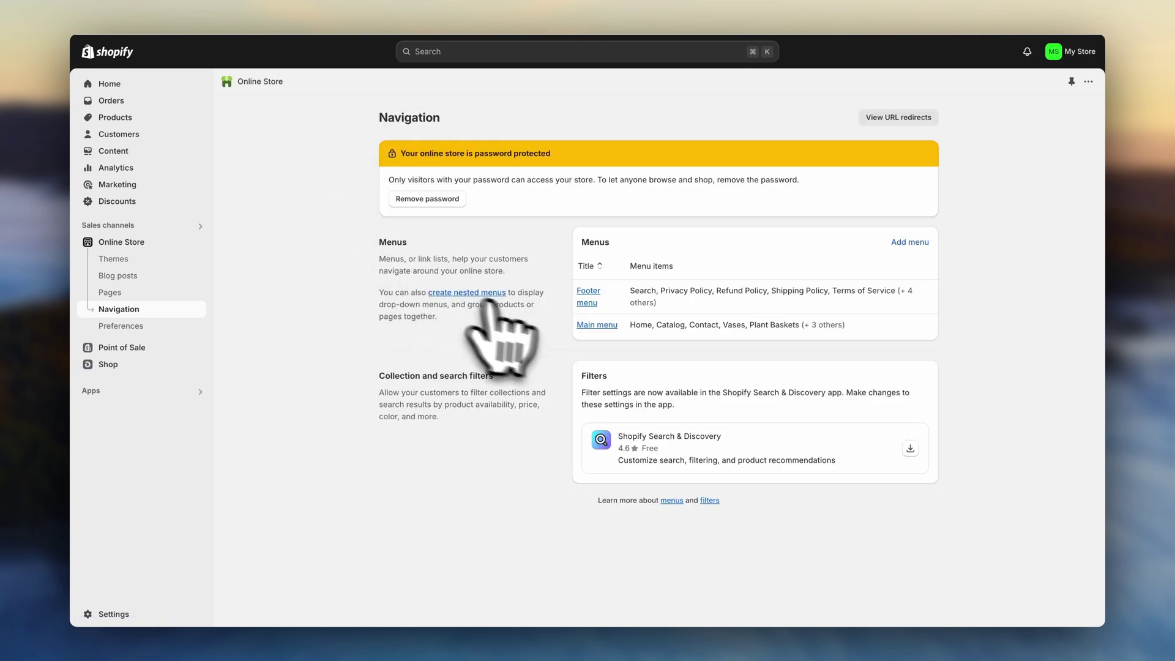
pyautogui.click(597, 325)
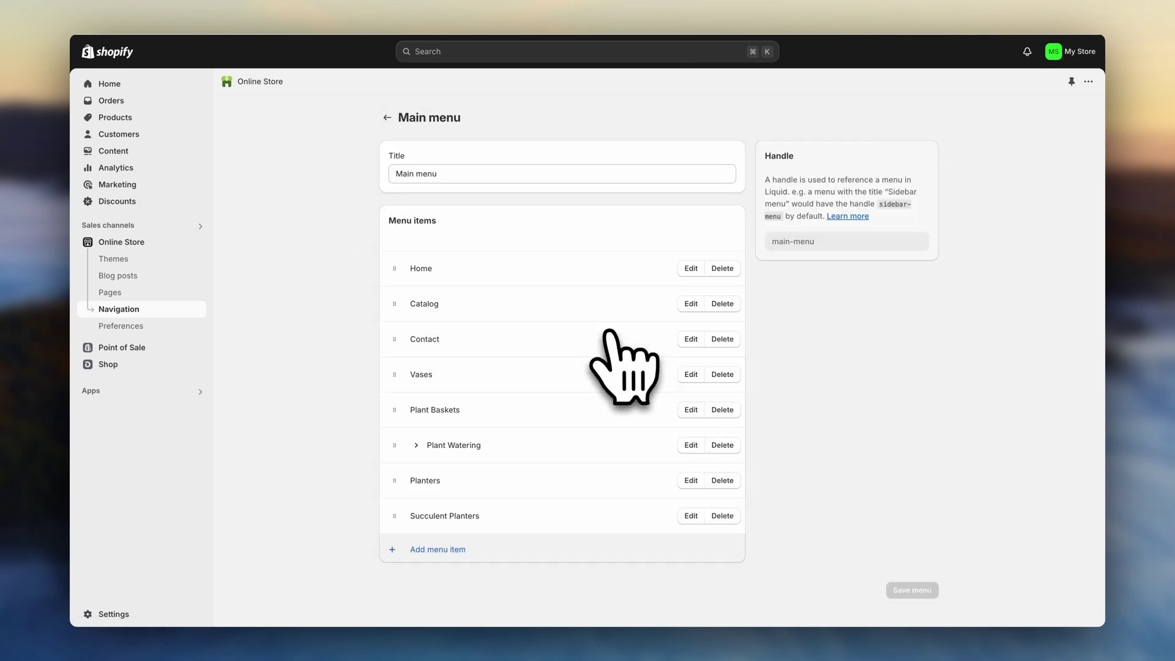
pyautogui.click(385, 548)
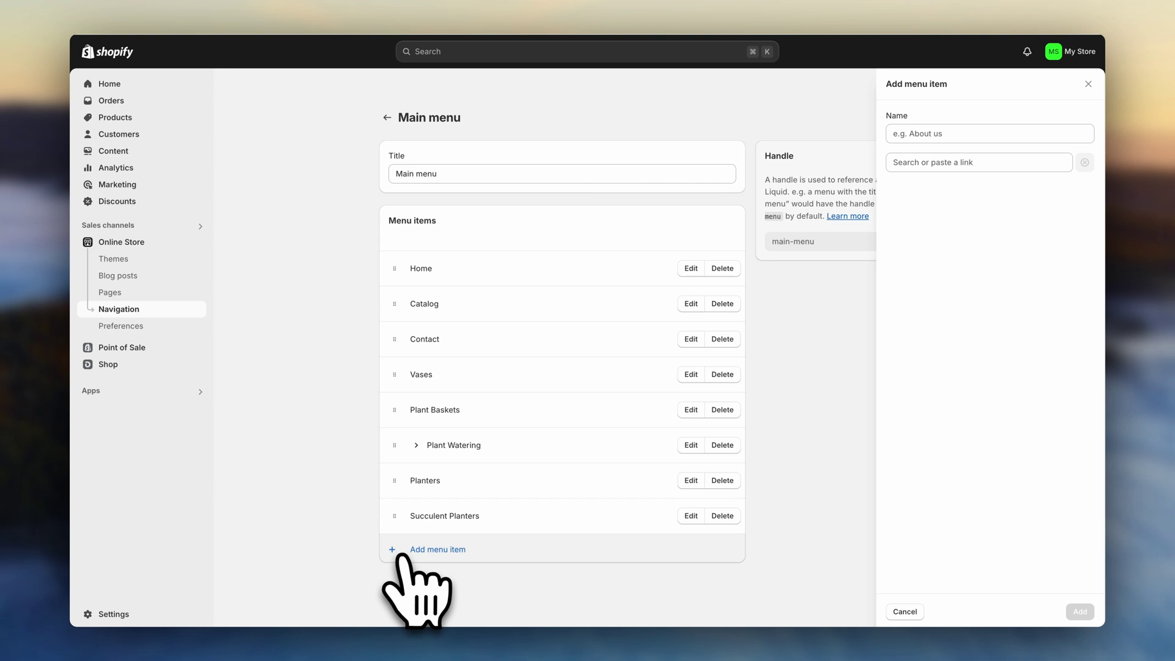
pyautogui.click(930, 162)
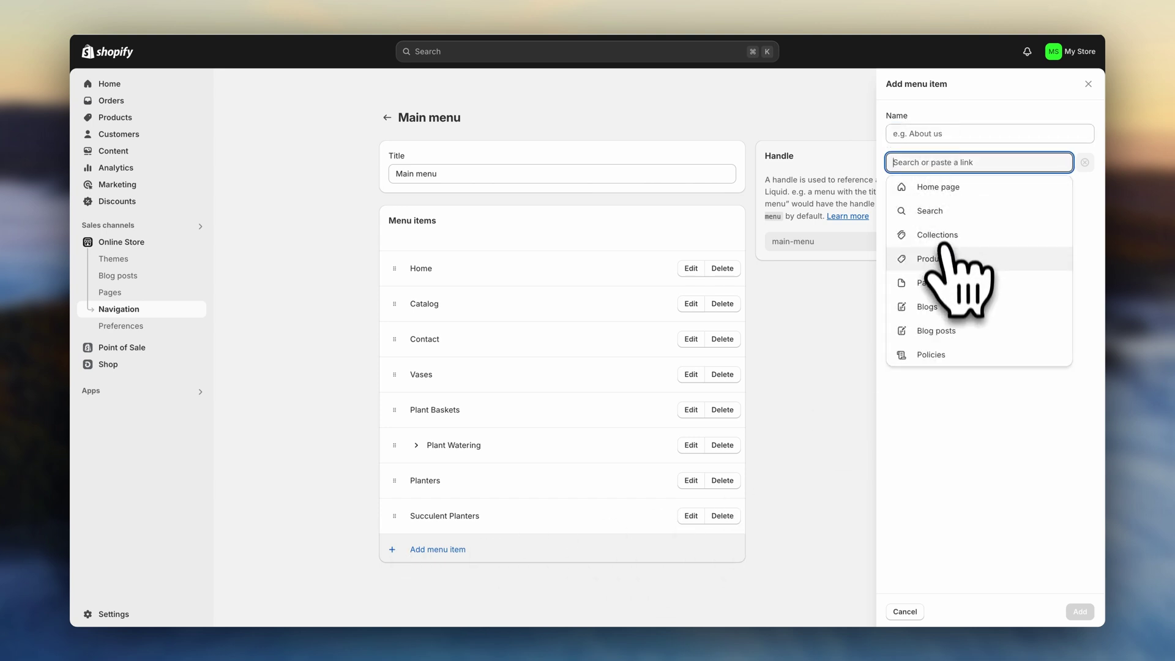
pyautogui.click(936, 282)
pyautogui.click(937, 230)
pyautogui.click(1080, 611)
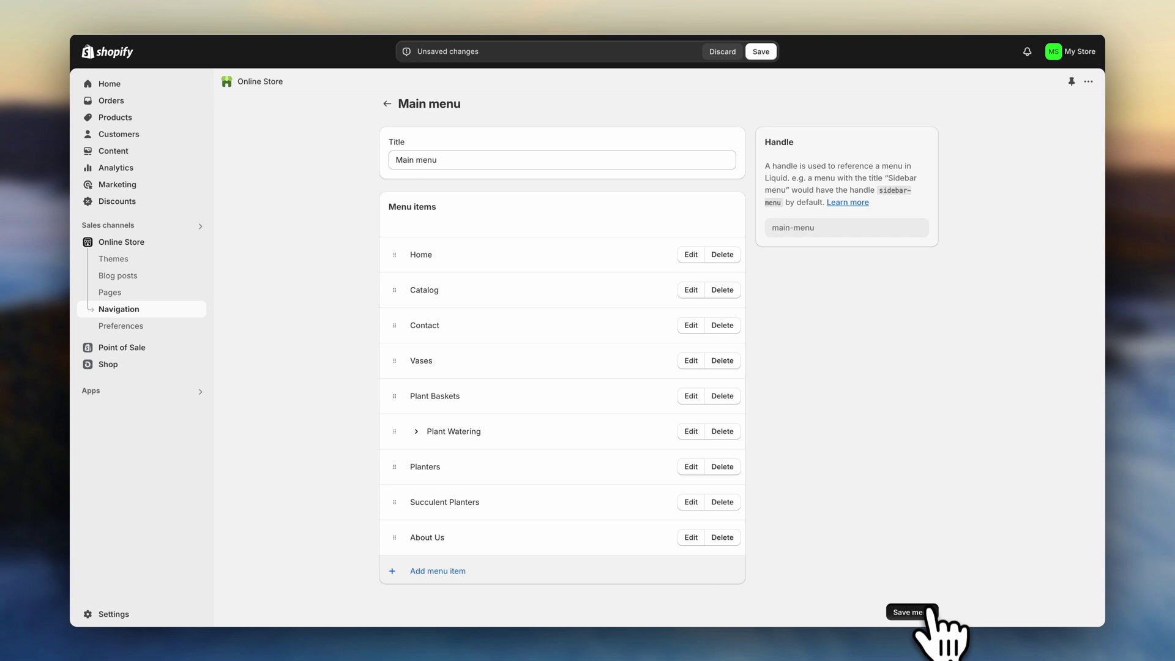
pyautogui.click(928, 611)
pyautogui.click(387, 103)
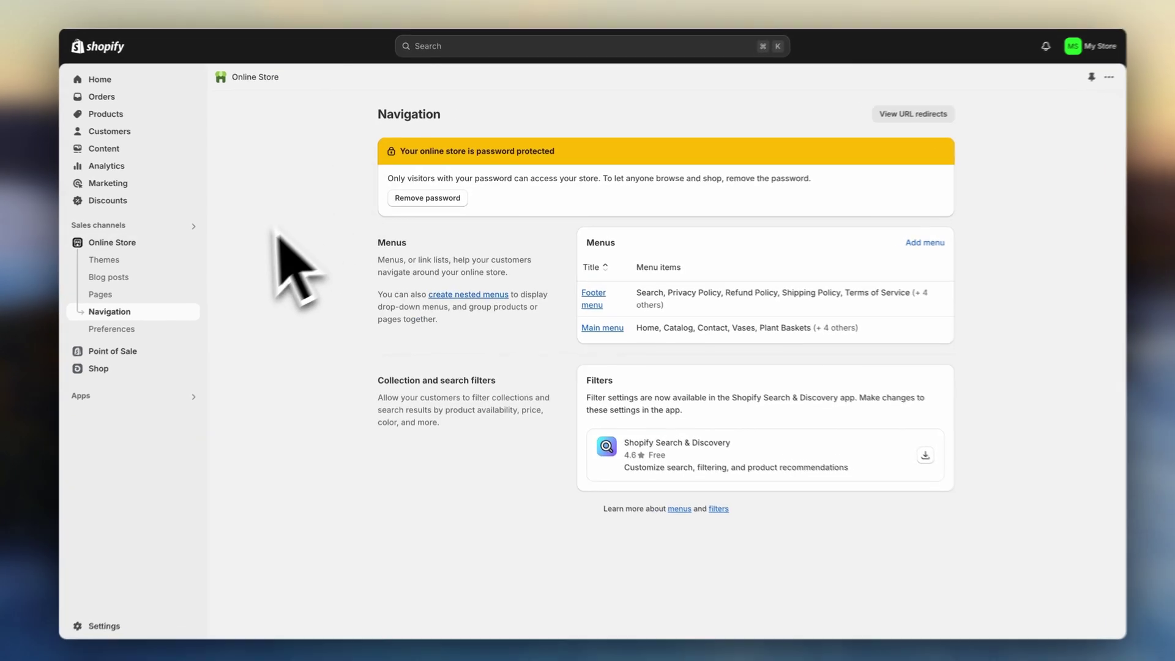
# - Remove the storefront password from the Themes page and scroll down the live store
pyautogui.click(140, 243)
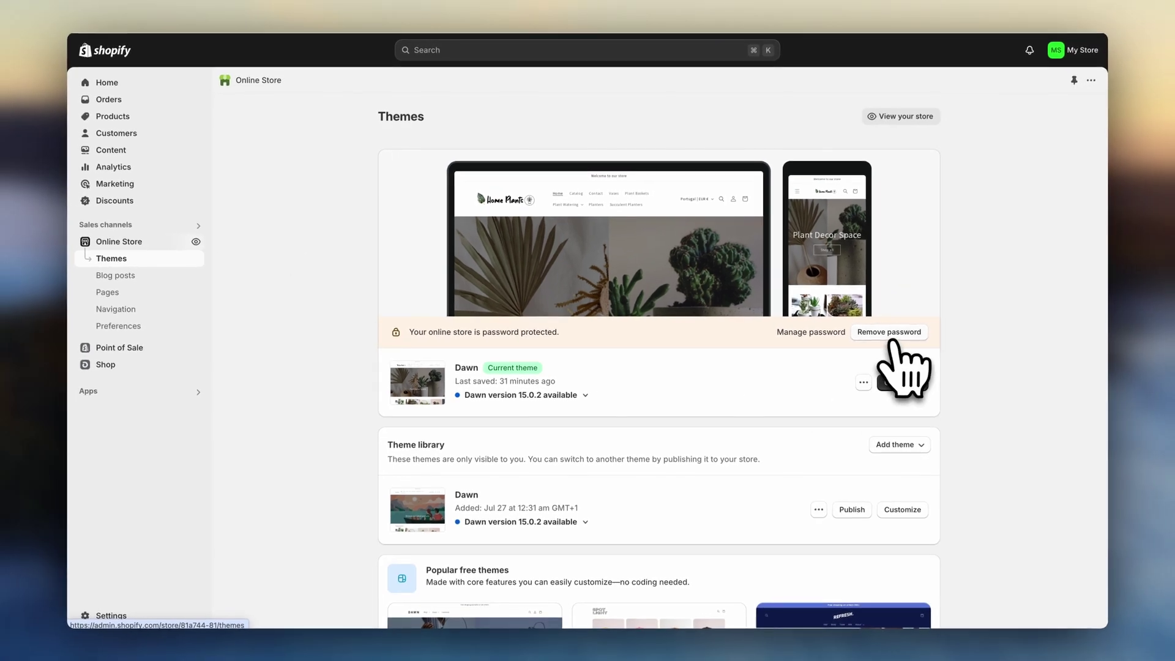
pyautogui.click(891, 336)
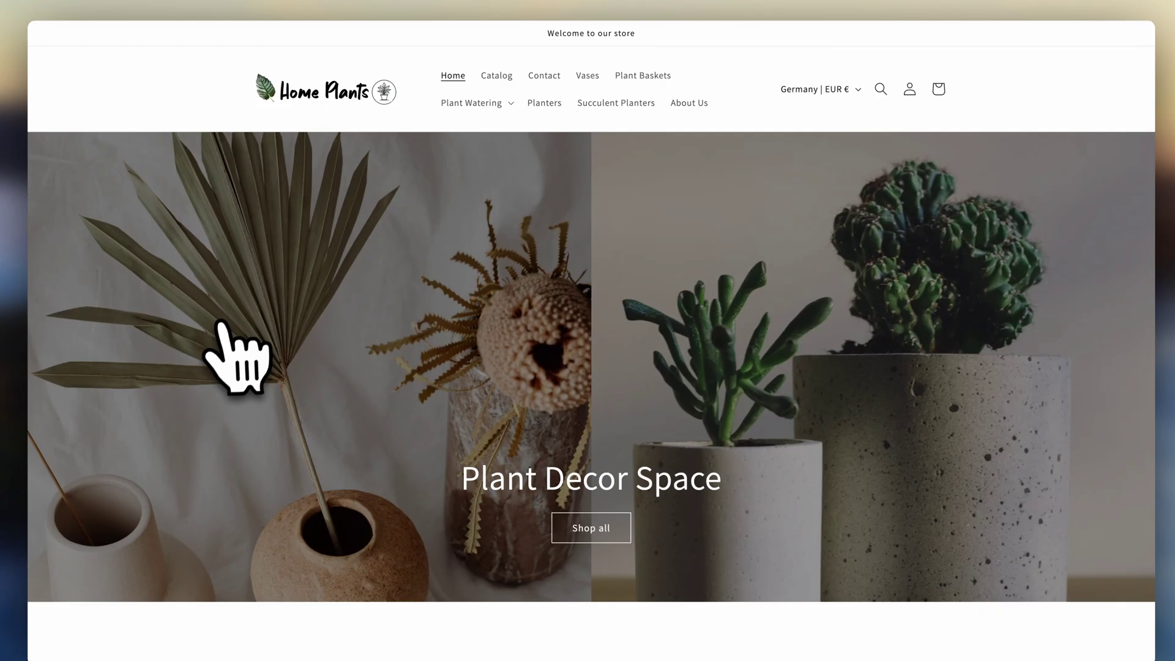
pyautogui.scroll(-5, 236, 352)
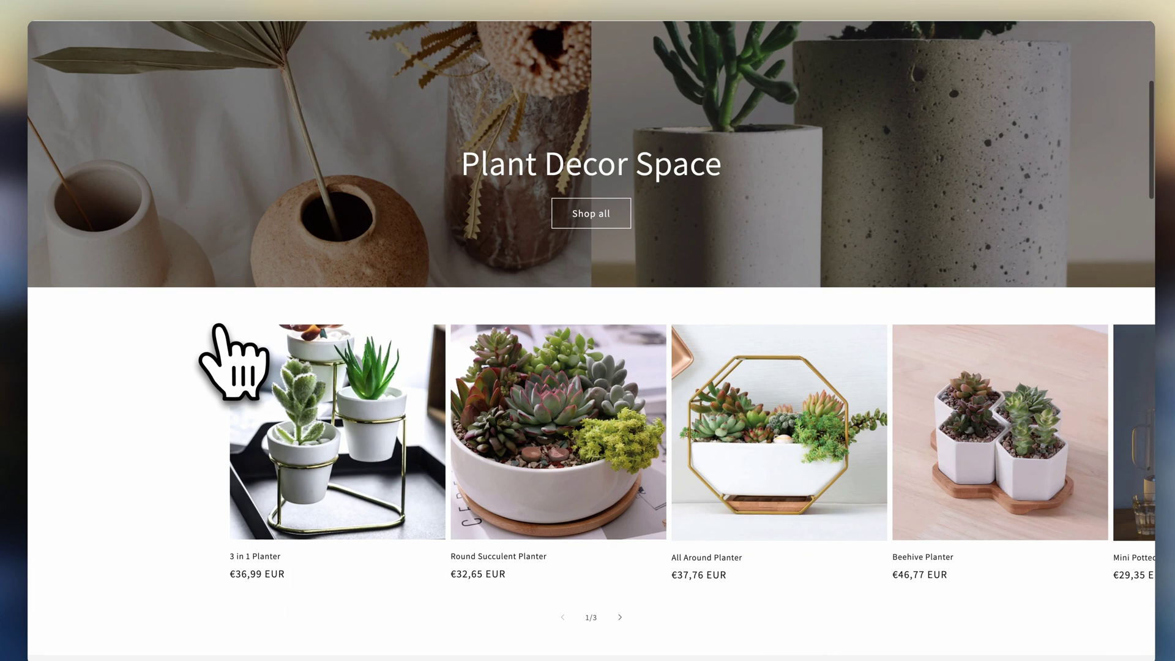
pyautogui.scroll(-3, 219, 327)
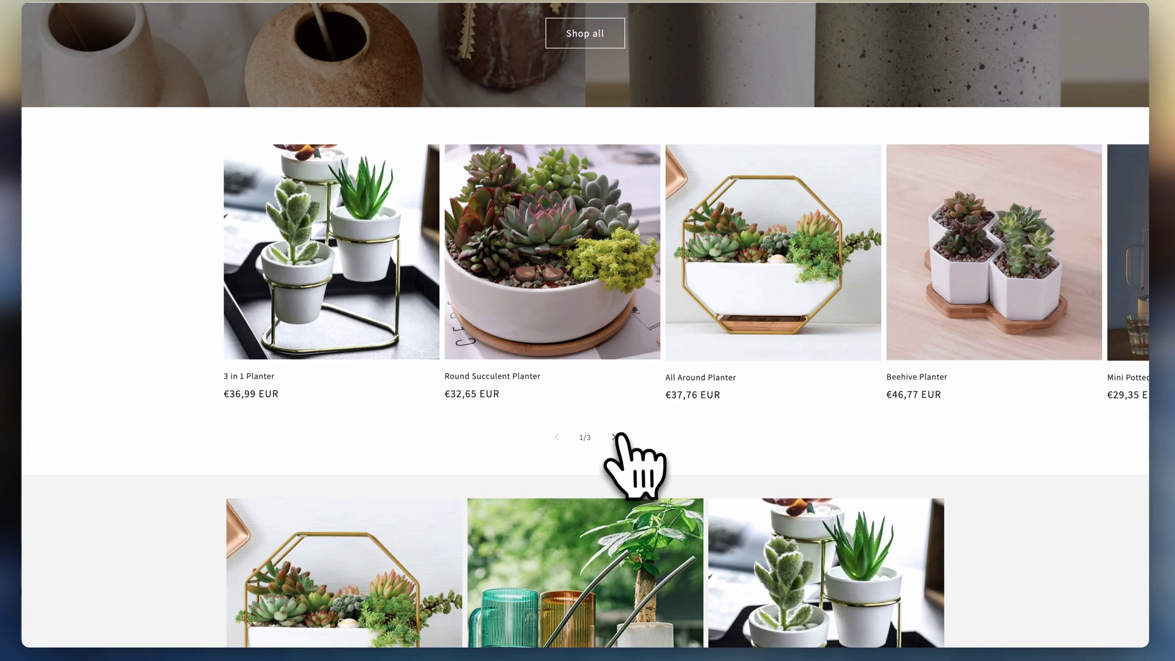
# - Advance the planter carousel three times to its last items
pyautogui.click(615, 437)
pyautogui.click(615, 437)
pyautogui.click(615, 437)
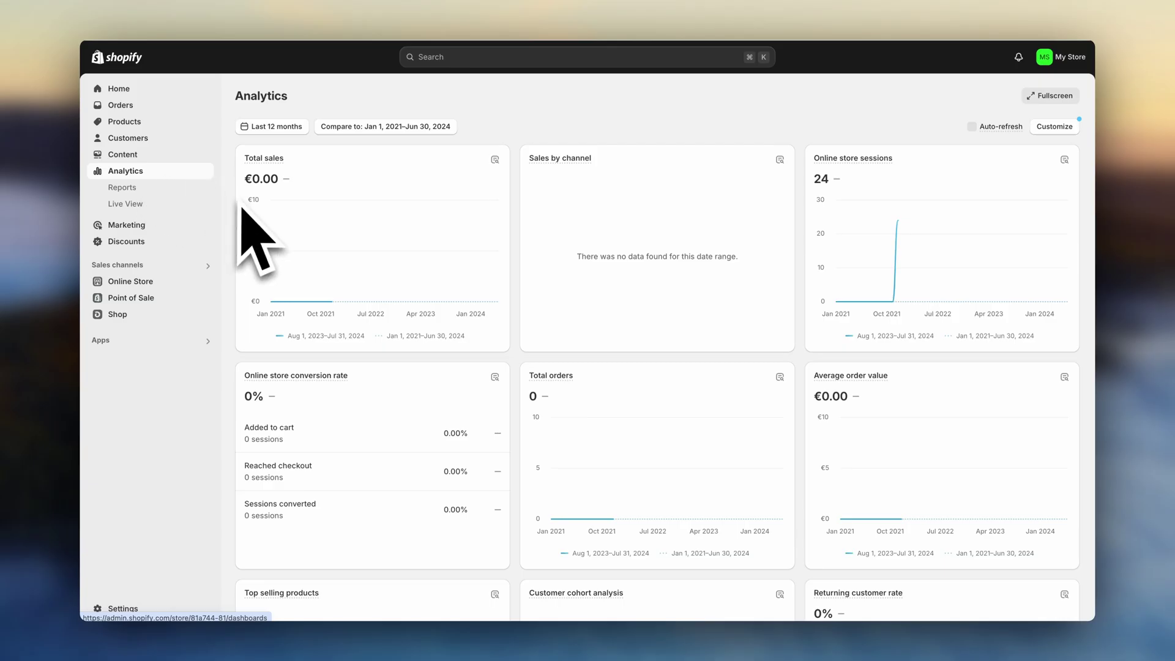
# - Visit Orders, Marketing, Automations and Discounts, then scroll the storefront to the collection tiles
pyautogui.click(150, 108)
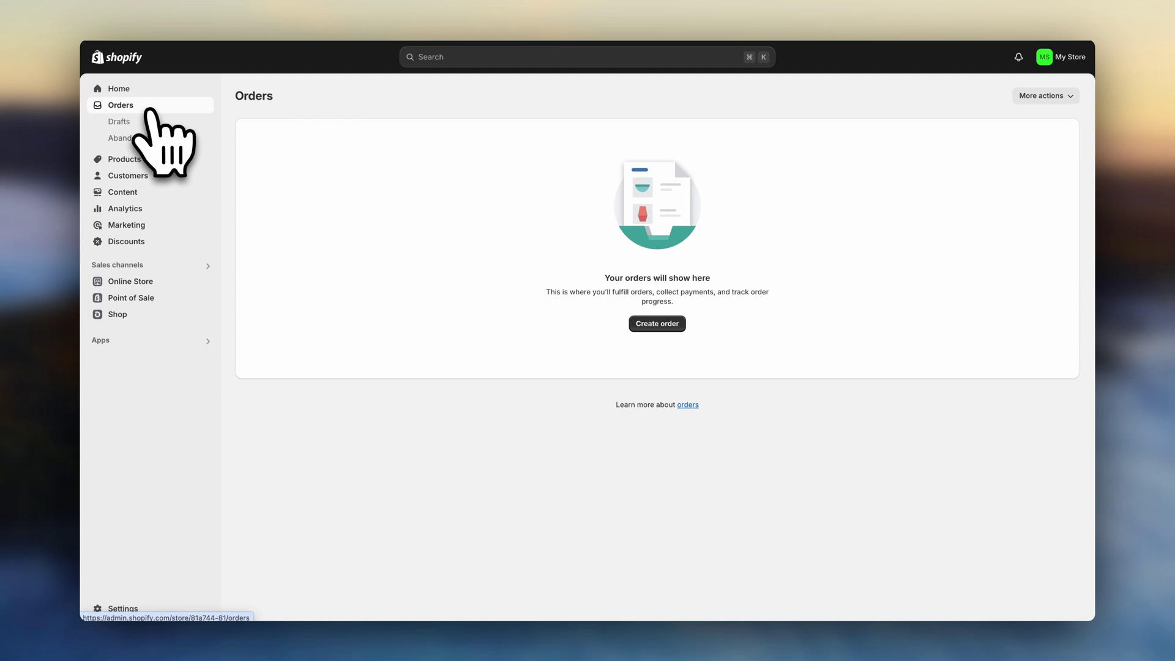
pyautogui.click(175, 226)
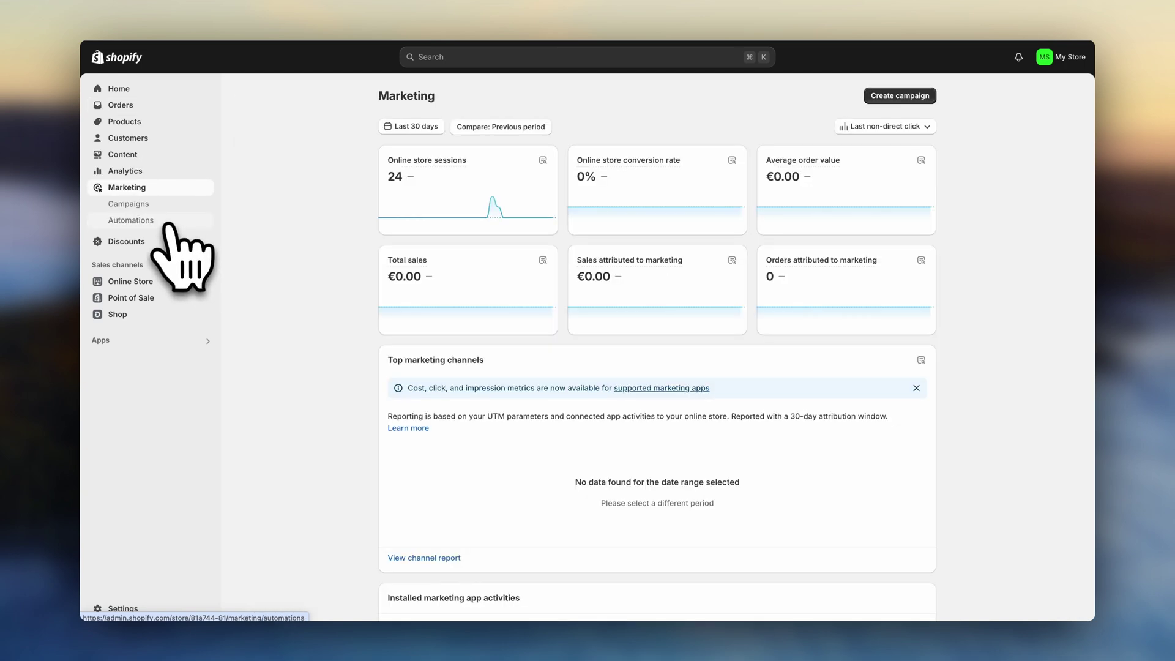
pyautogui.click(164, 221)
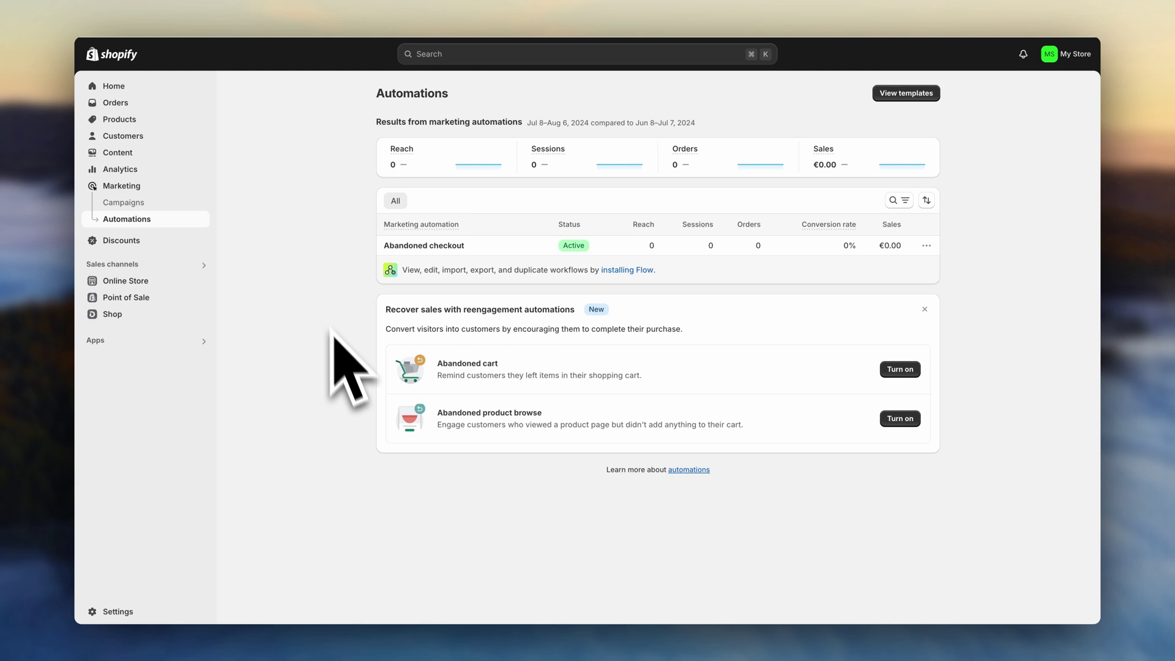
pyautogui.click(184, 241)
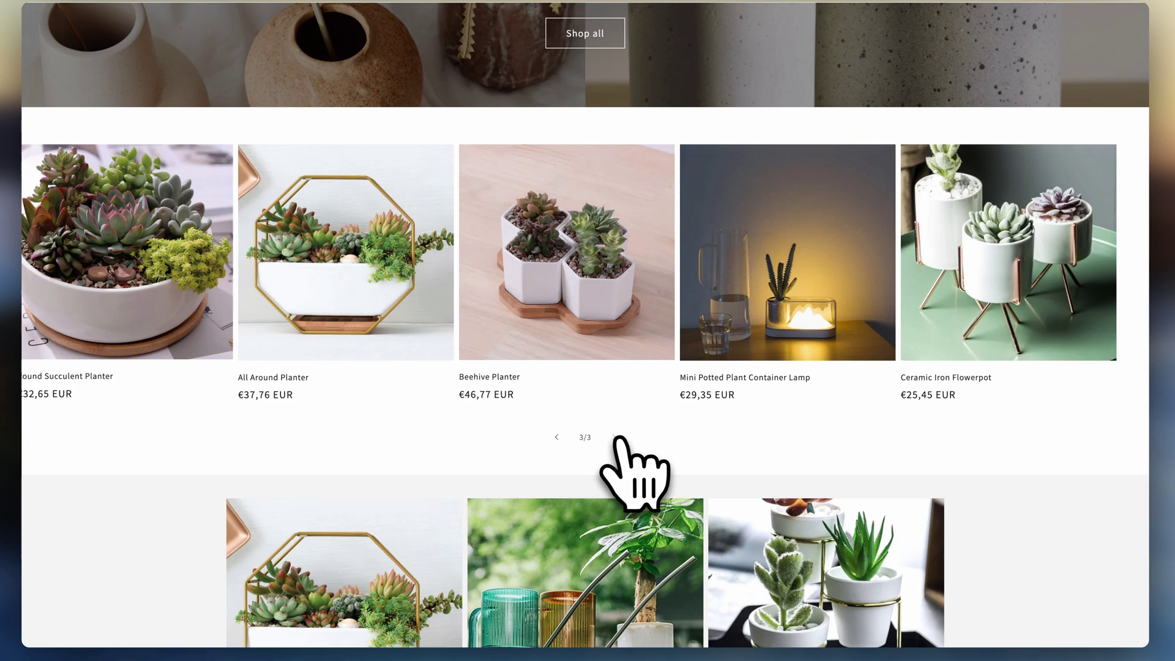
pyautogui.scroll(-3, 618, 439)
pyautogui.scroll(-3, 618, 440)
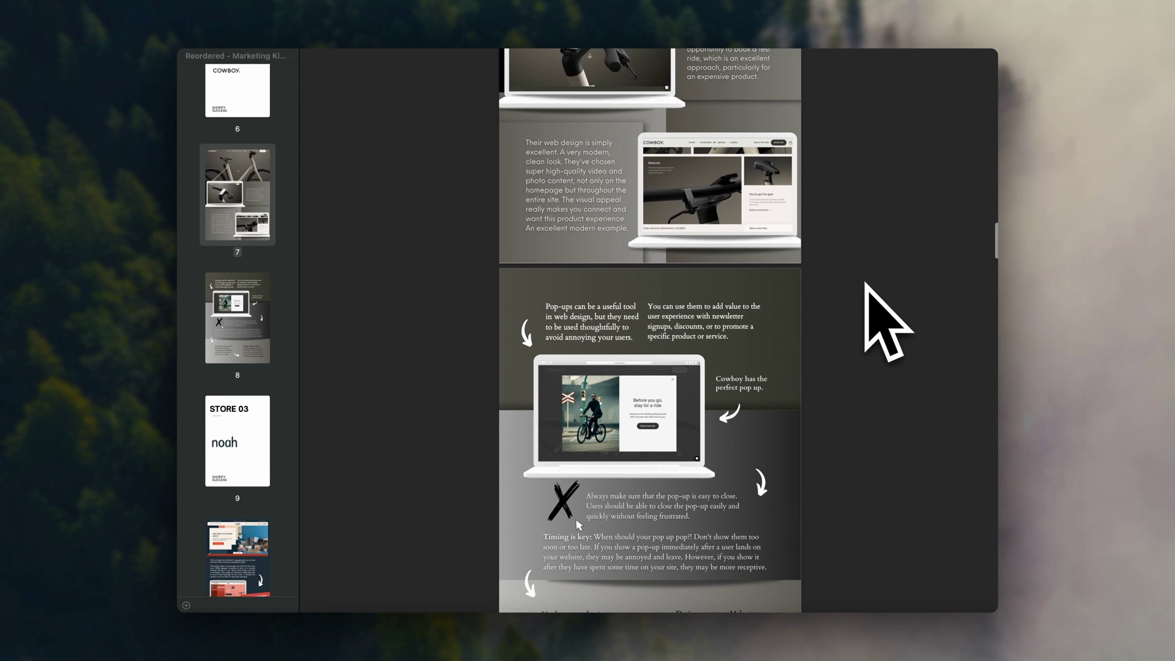
# - Page forward through the store-examples PDF to pages 11, 12 and the Allbirds page 14
pyautogui.scroll(-10, 865, 283)
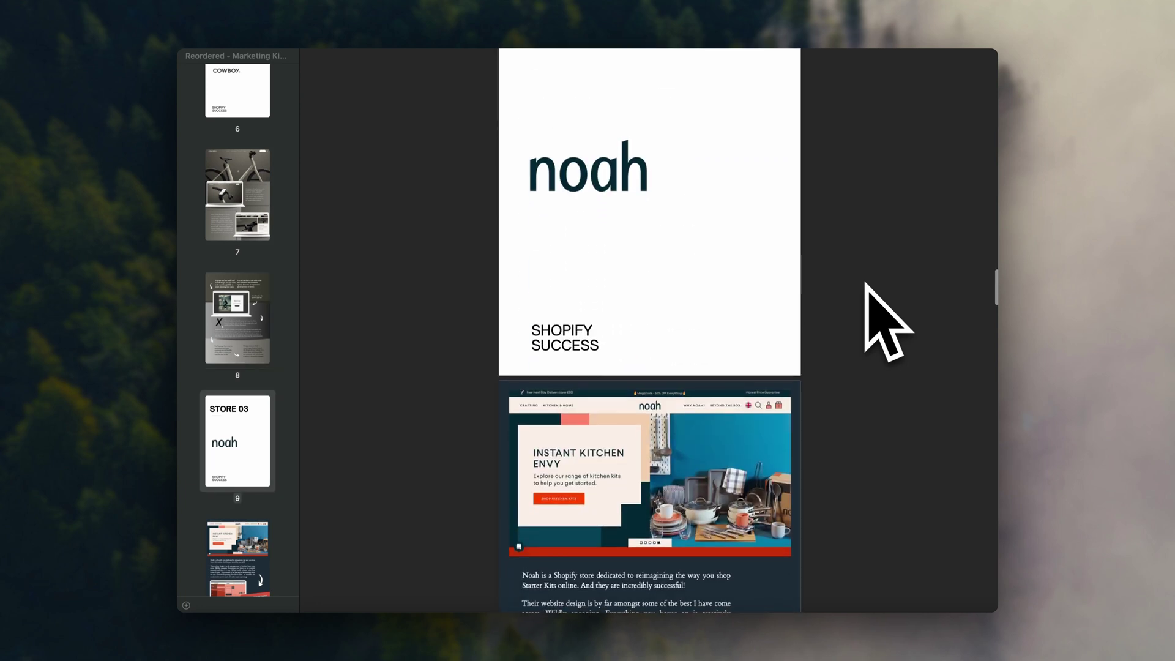
pyautogui.scroll(-4, 291, 496)
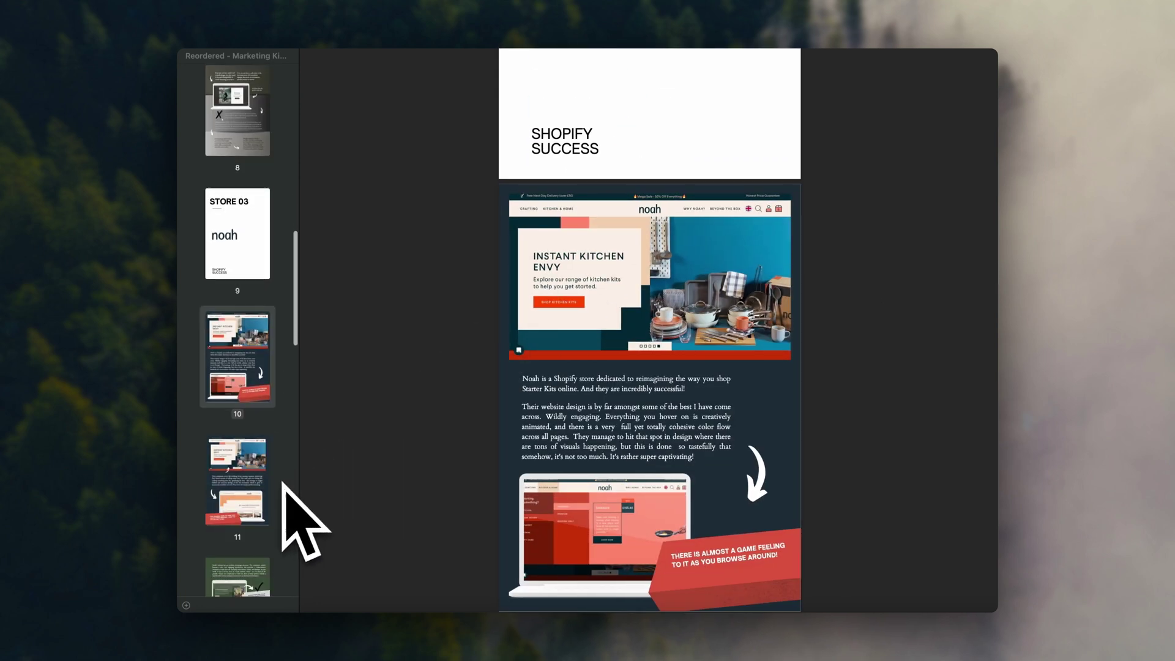
pyautogui.click(267, 488)
pyautogui.scroll(-3, 267, 489)
pyautogui.click(260, 463)
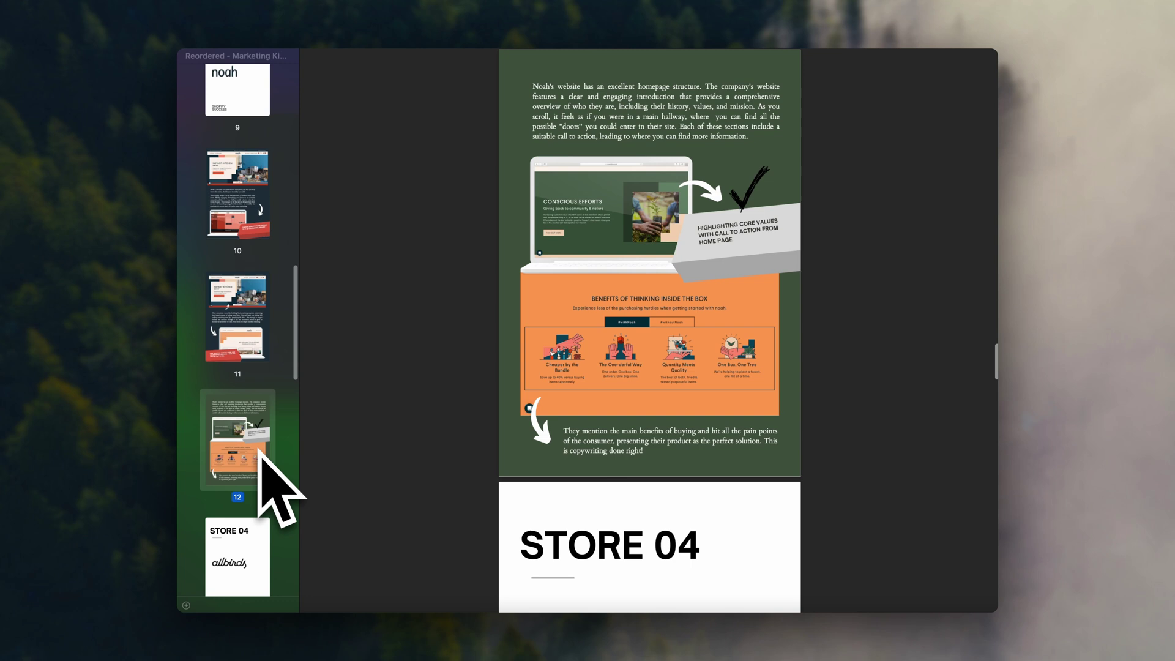
pyautogui.scroll(-3, 270, 486)
pyautogui.click(250, 544)
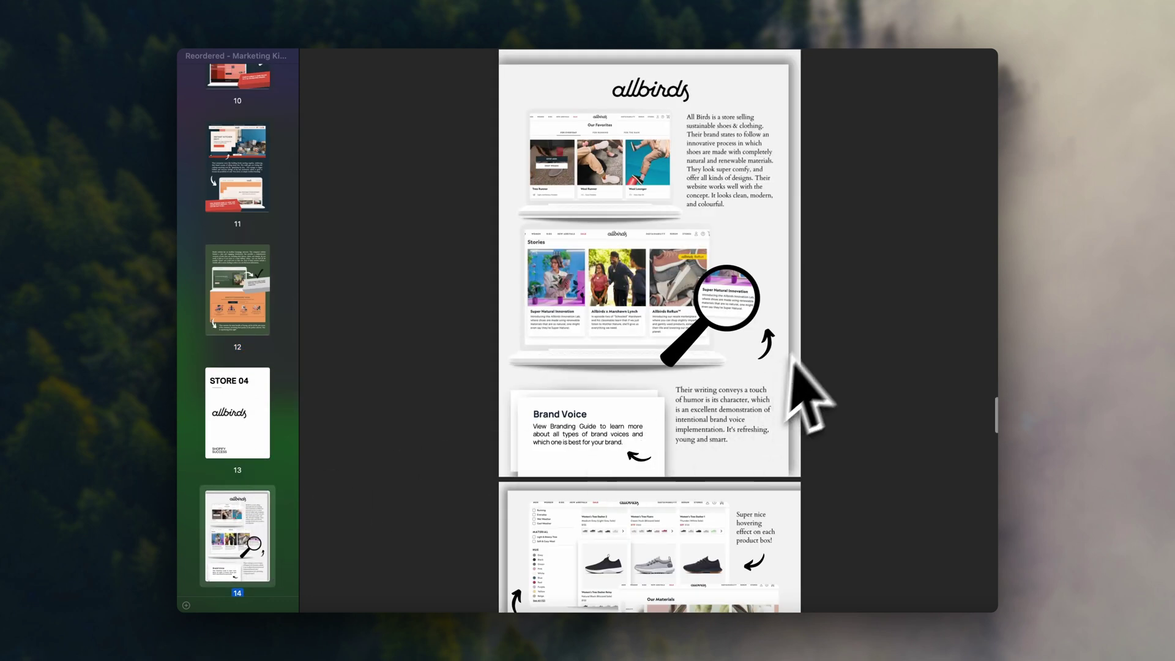
pyautogui.scroll(-7, 791, 361)
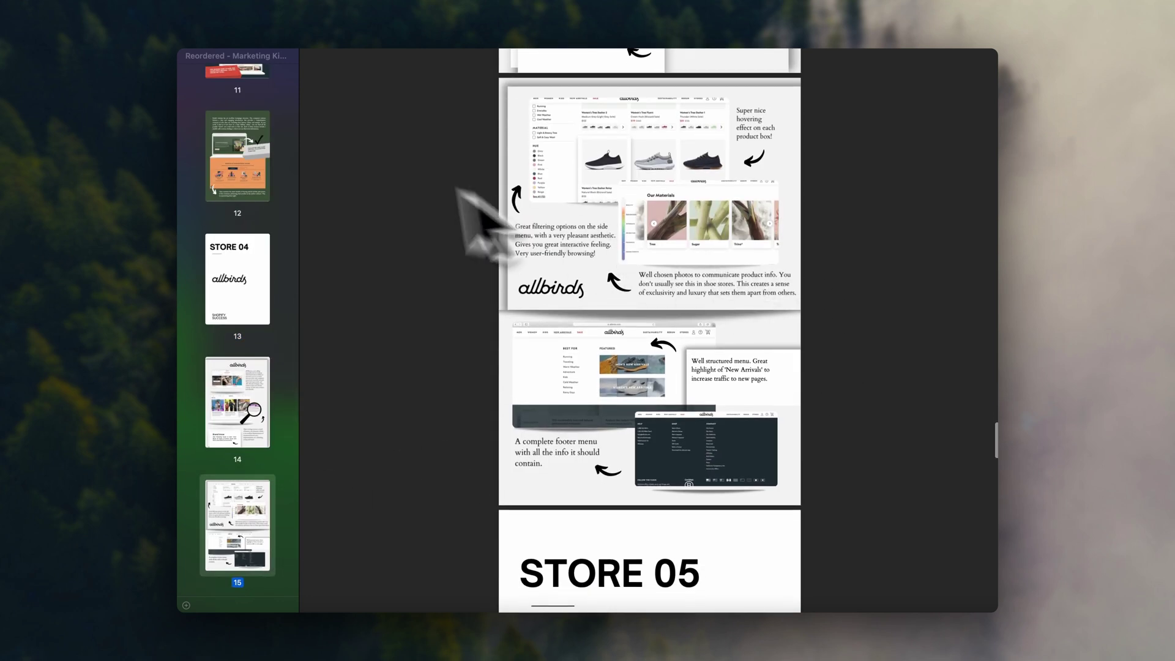
# - Jump back to the Noah page 10 and then the boot store page 5
pyautogui.scroll(5, 285, 147)
pyautogui.click(237, 172)
pyautogui.scroll(3, 232, 173)
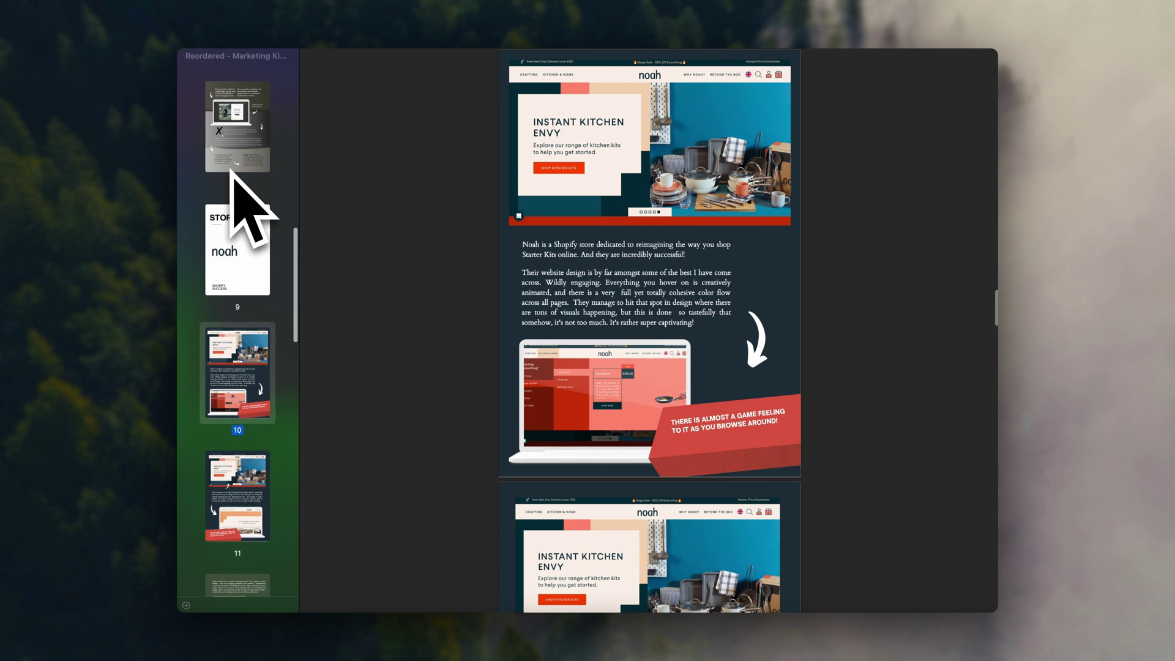
pyautogui.scroll(10, 232, 173)
pyautogui.click(232, 178)
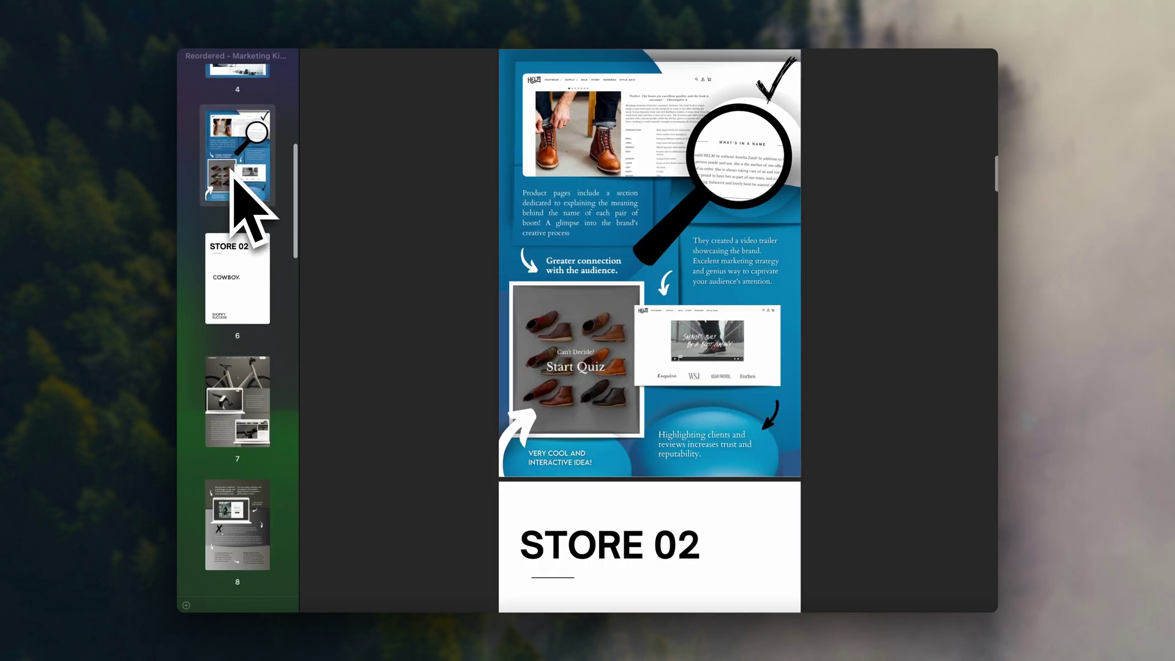
pyautogui.scroll(3, 233, 181)
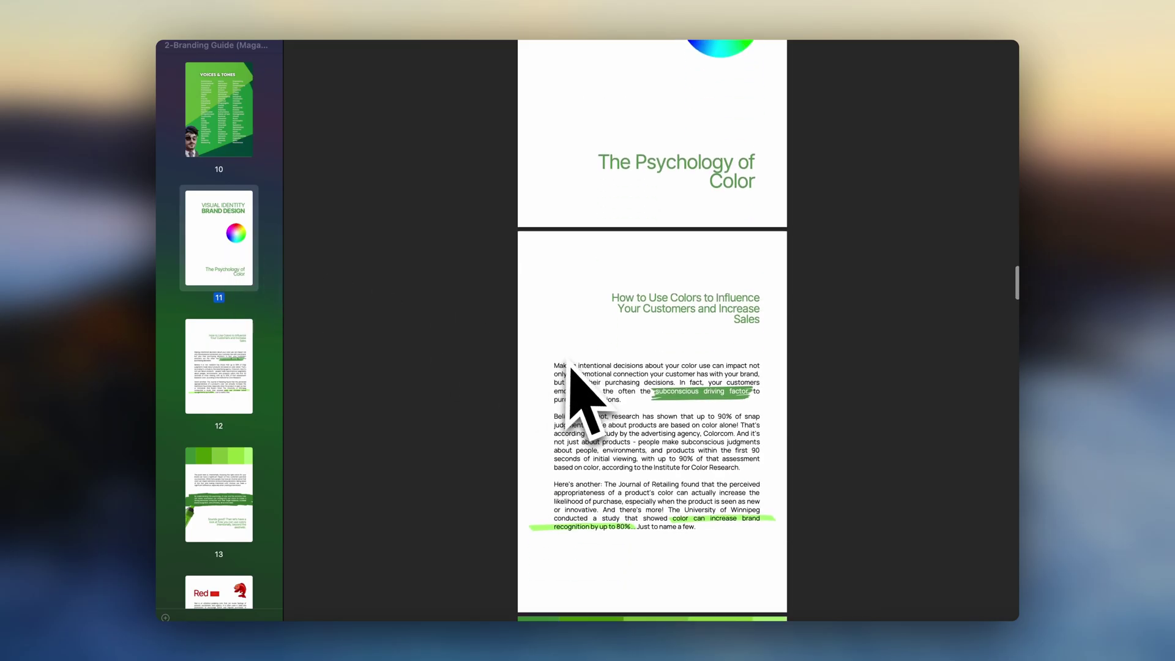
# - Move from The Psychology of Color to the Blue colour page 18
pyautogui.scroll(-5, 572, 368)
pyautogui.scroll(5, 543, 367)
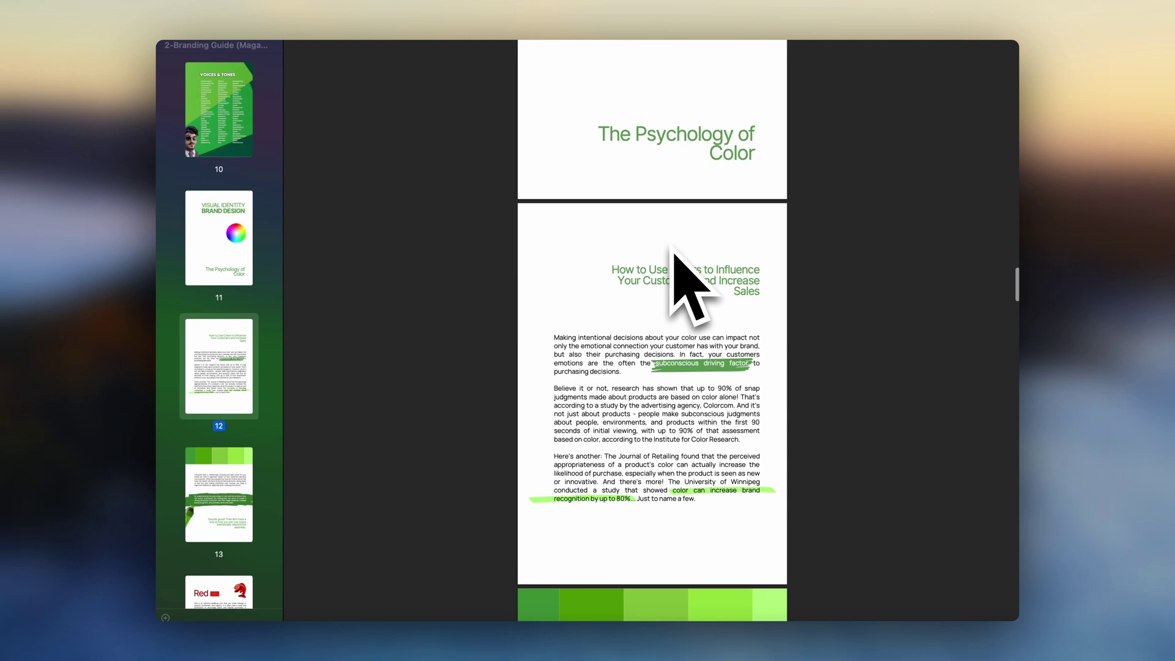
pyautogui.scroll(-12, 262, 472)
pyautogui.click(233, 435)
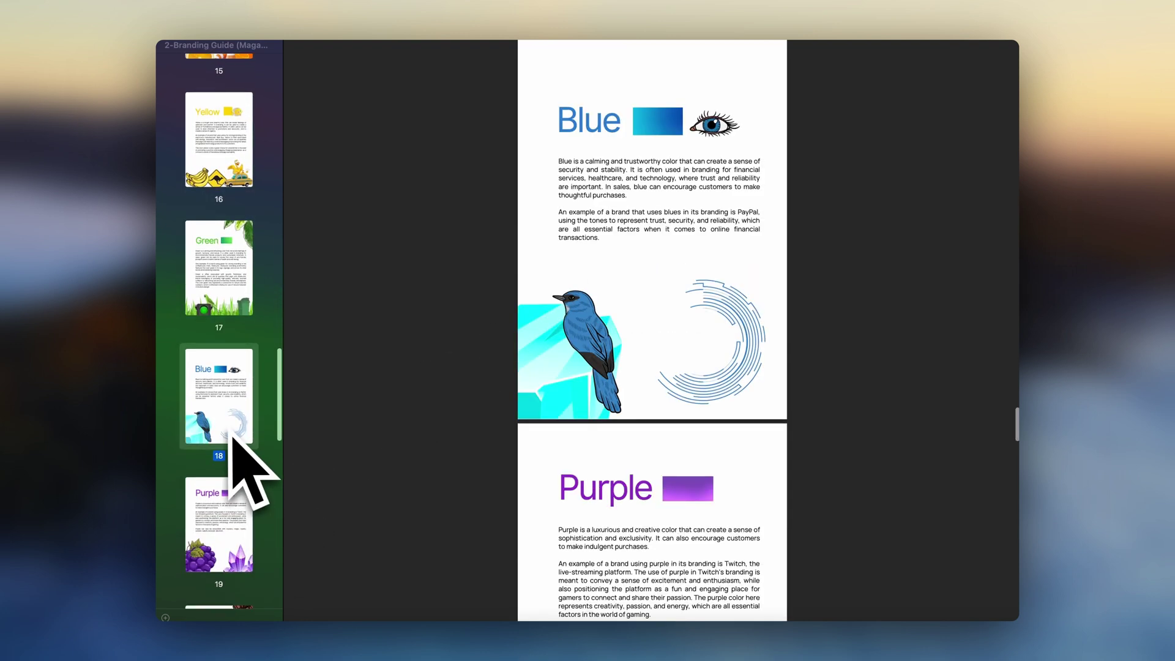
# - Jump to pages 22 and 20, then scroll on to Tips For Logo Design
pyautogui.scroll(-6, 232, 436)
pyautogui.click(222, 505)
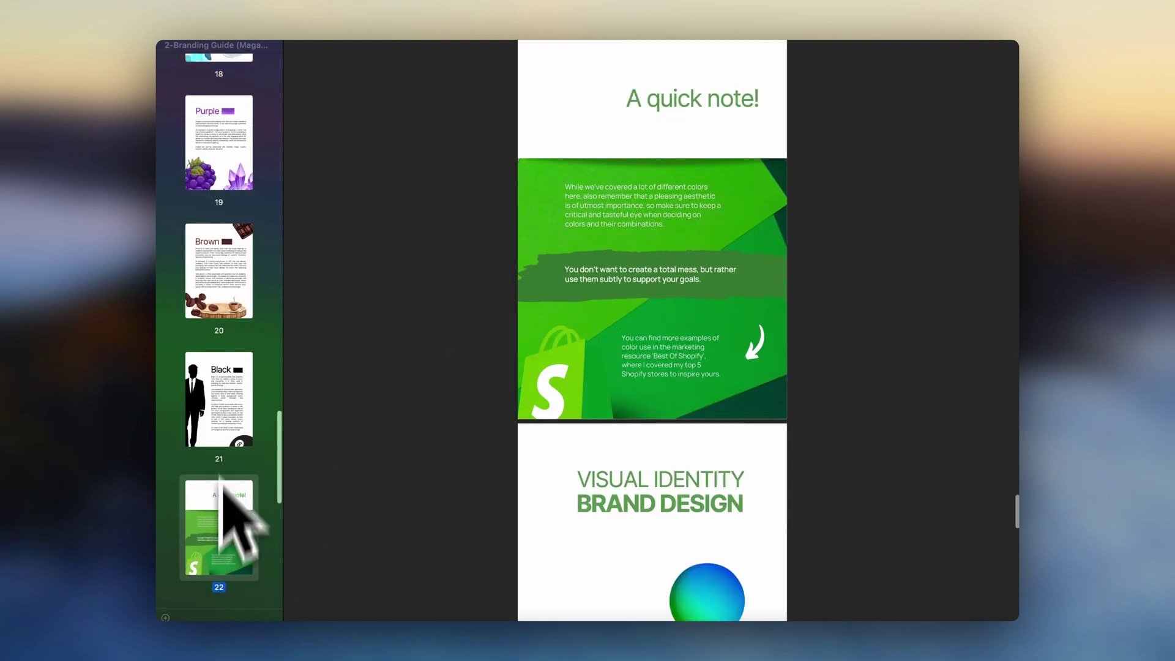
pyautogui.click(237, 264)
pyautogui.scroll(-15, 608, 340)
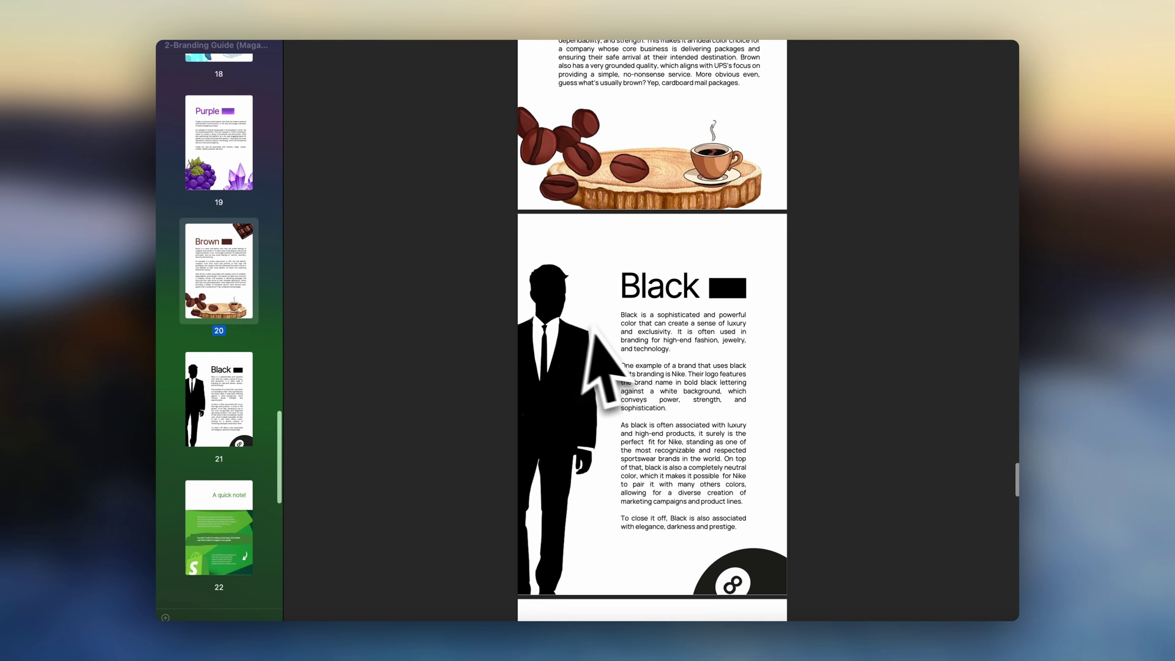
pyautogui.scroll(-12, 610, 338)
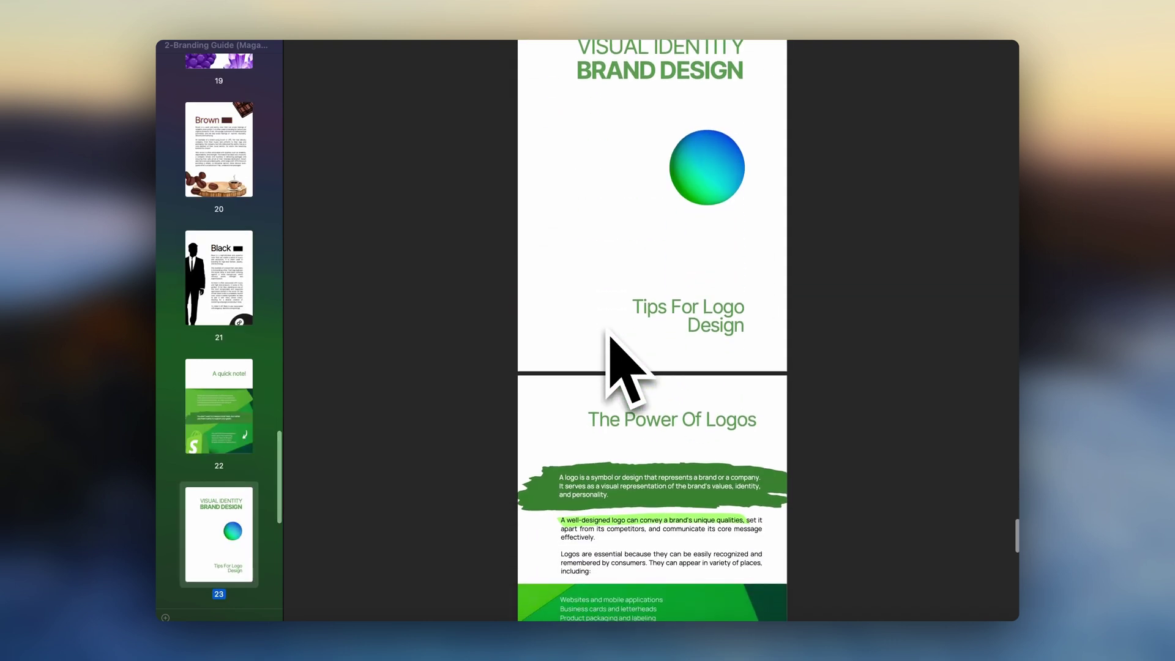
pyautogui.scroll(-2, 610, 337)
pyautogui.scroll(10, 608, 334)
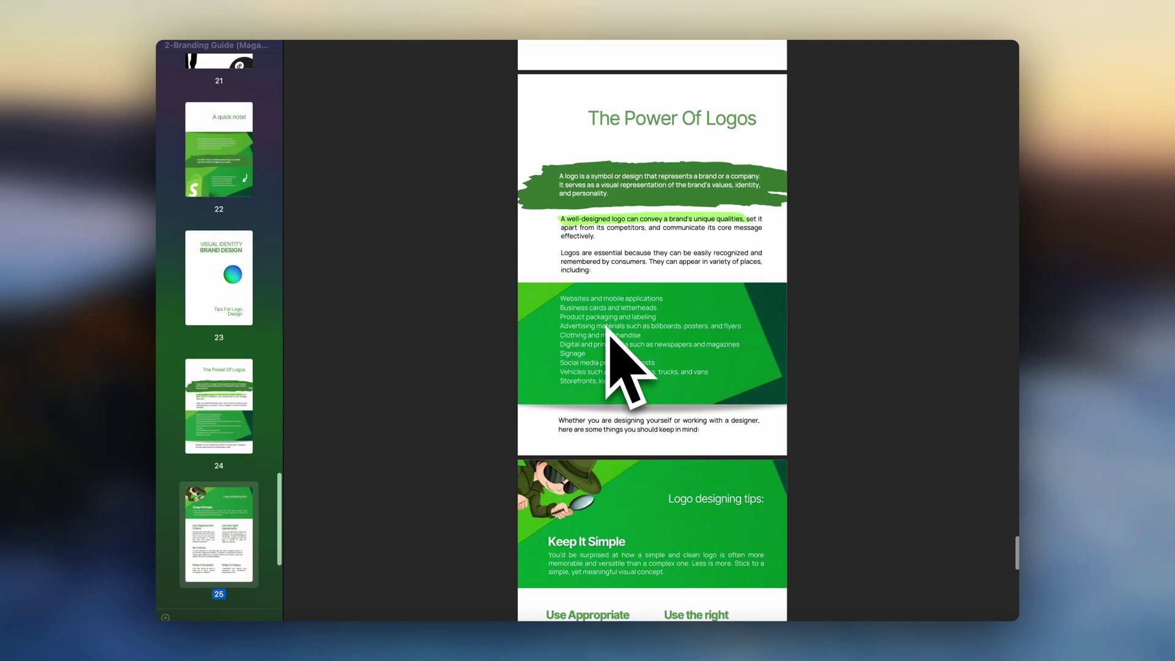
pyautogui.scroll(5, 605, 327)
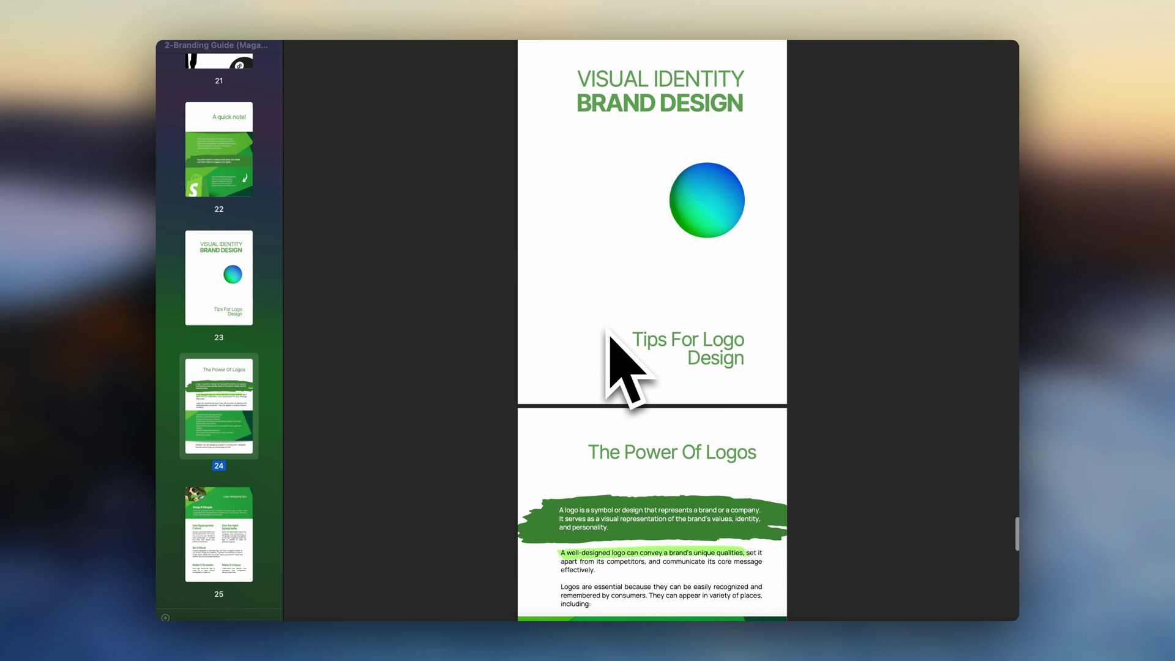